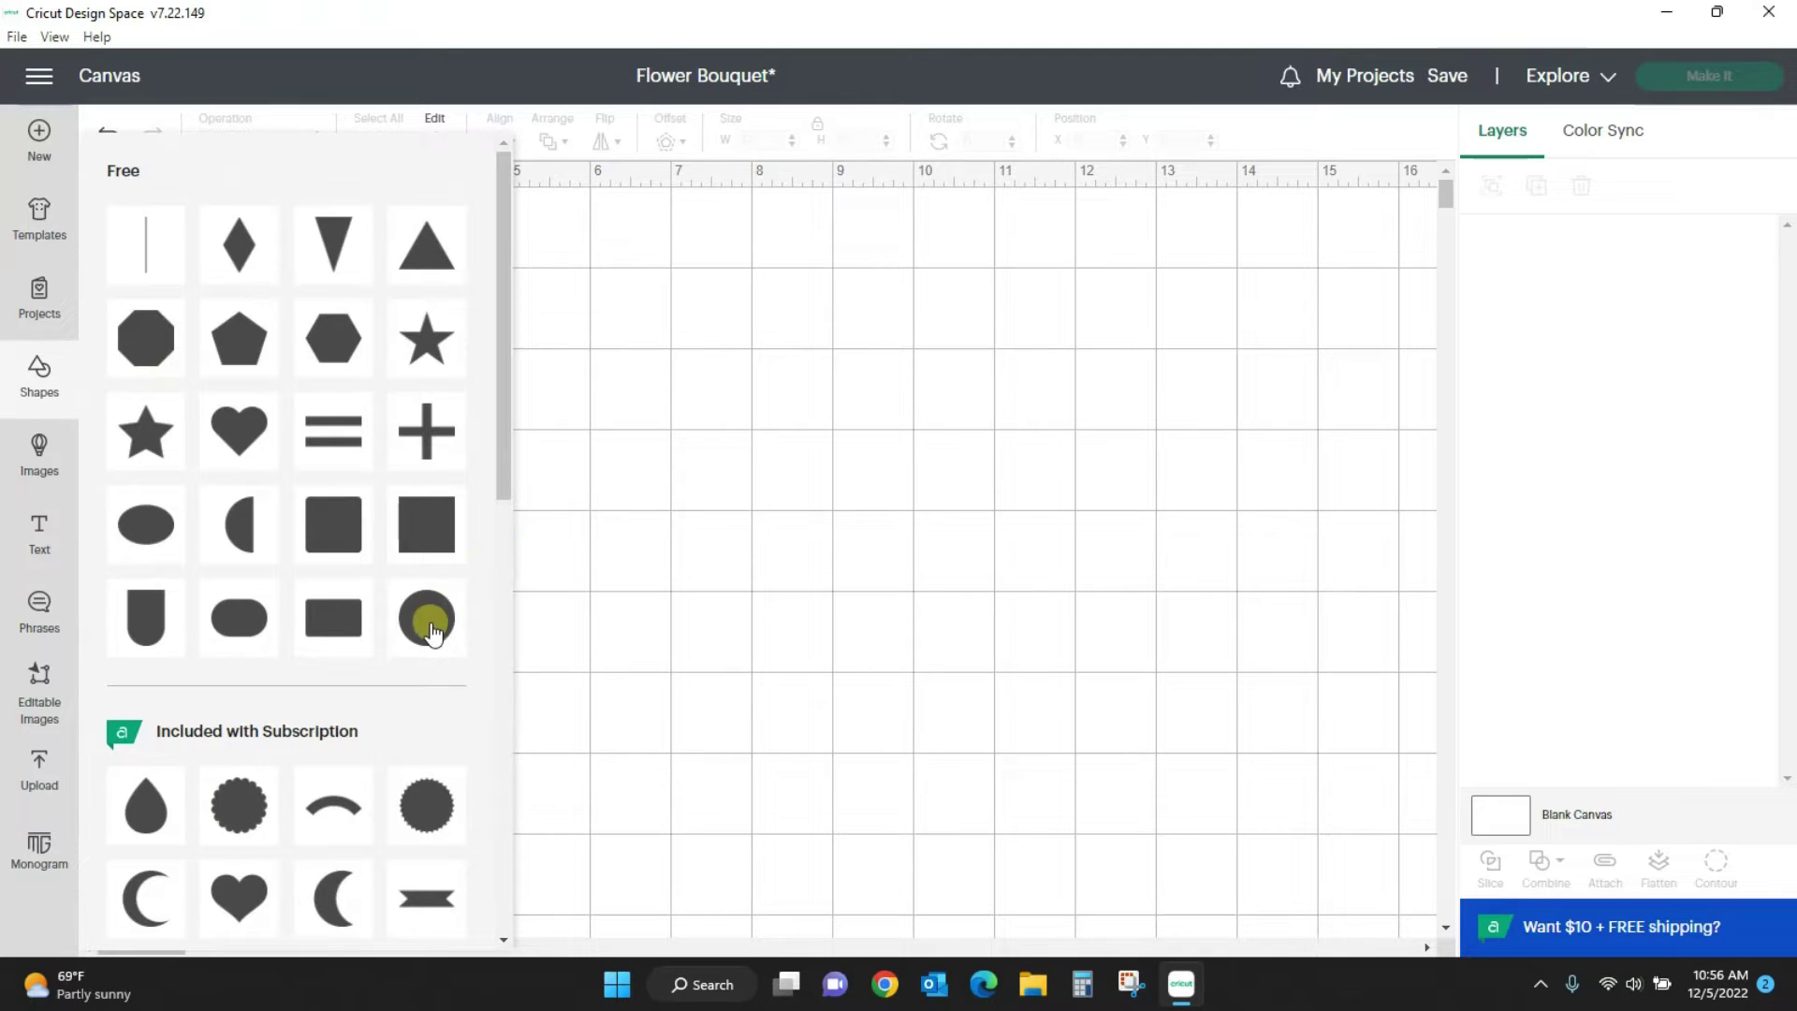
Step: Add two 2 in circles to the canvas, moving the first one to the right
left_click(431, 631)
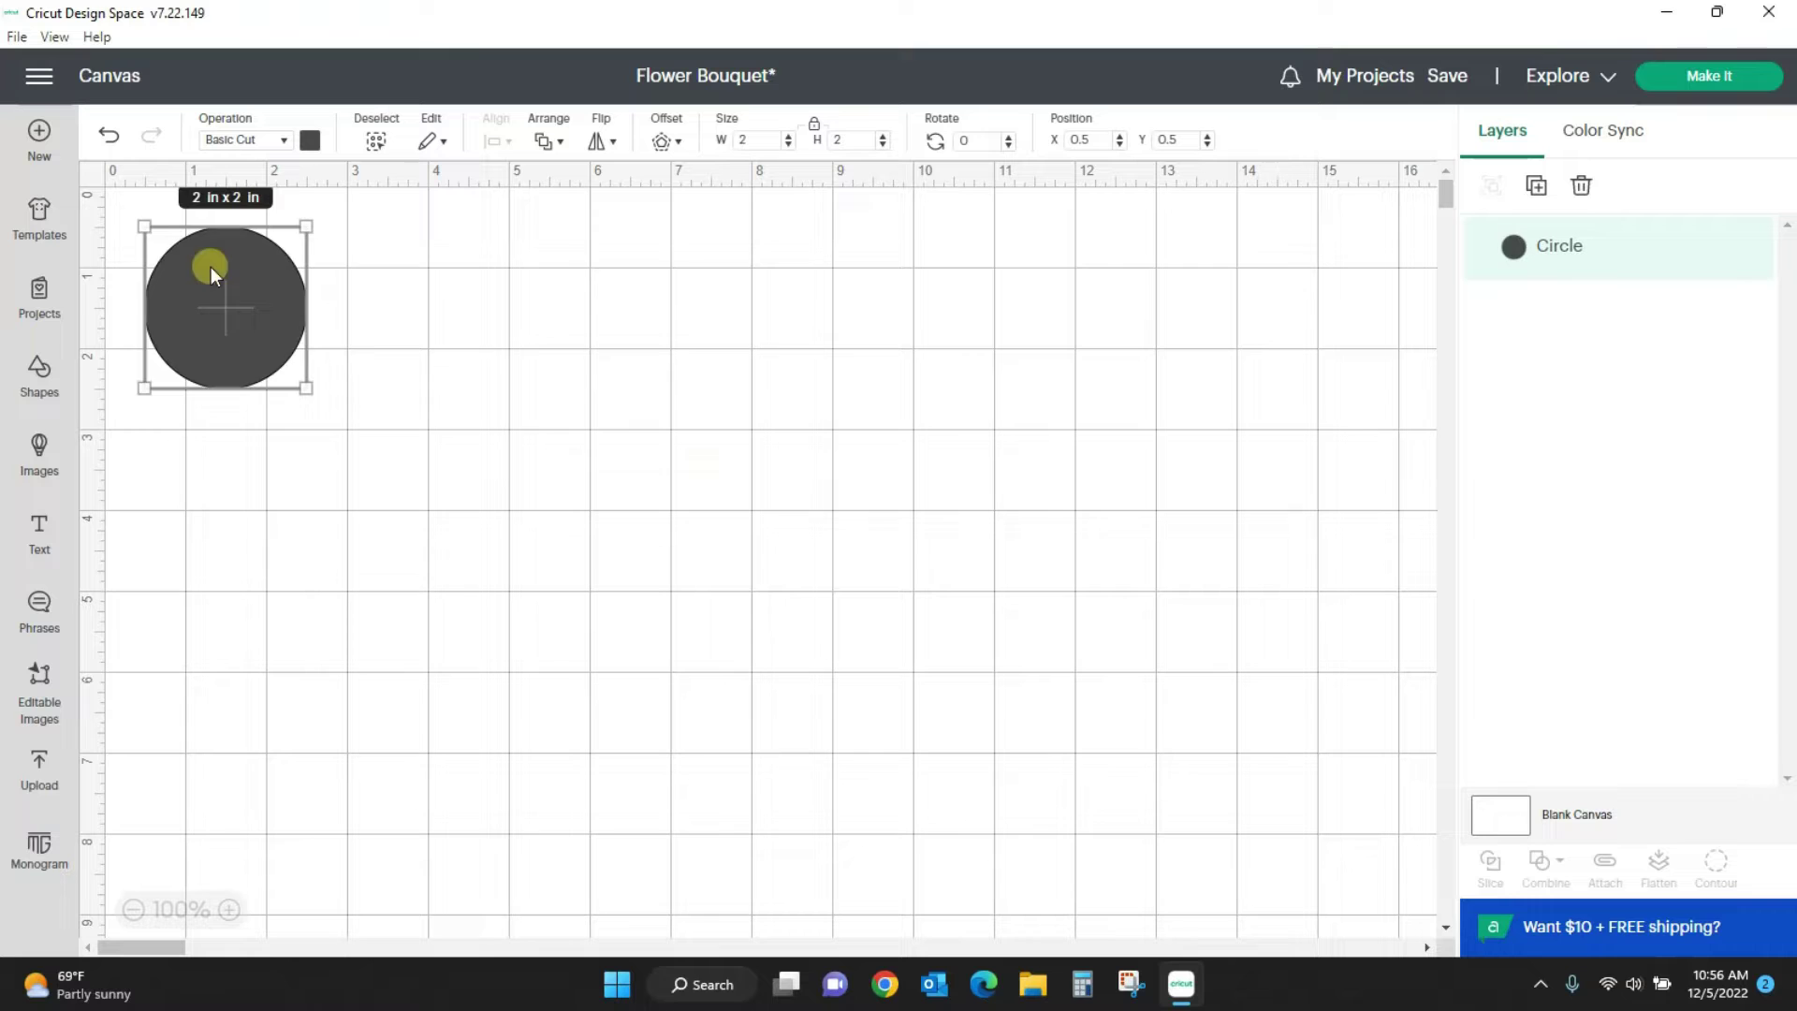
left_click_drag(210, 267, 522, 352)
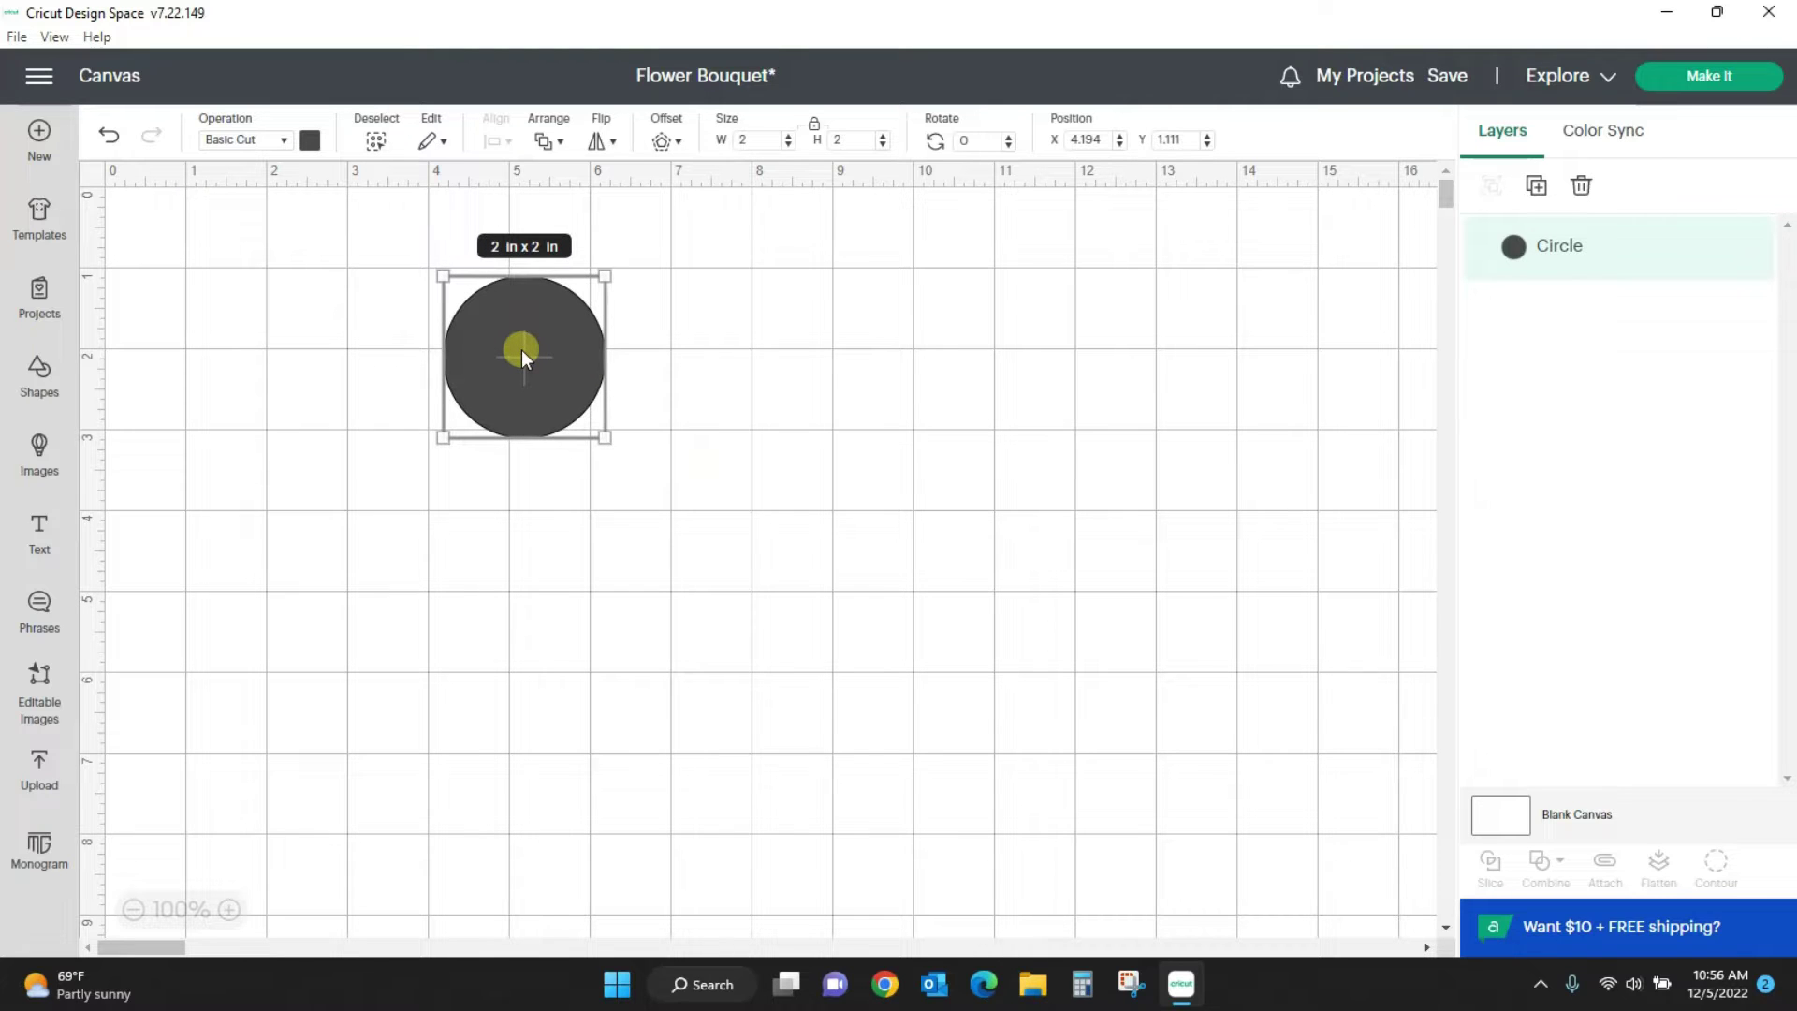
left_click(39, 374)
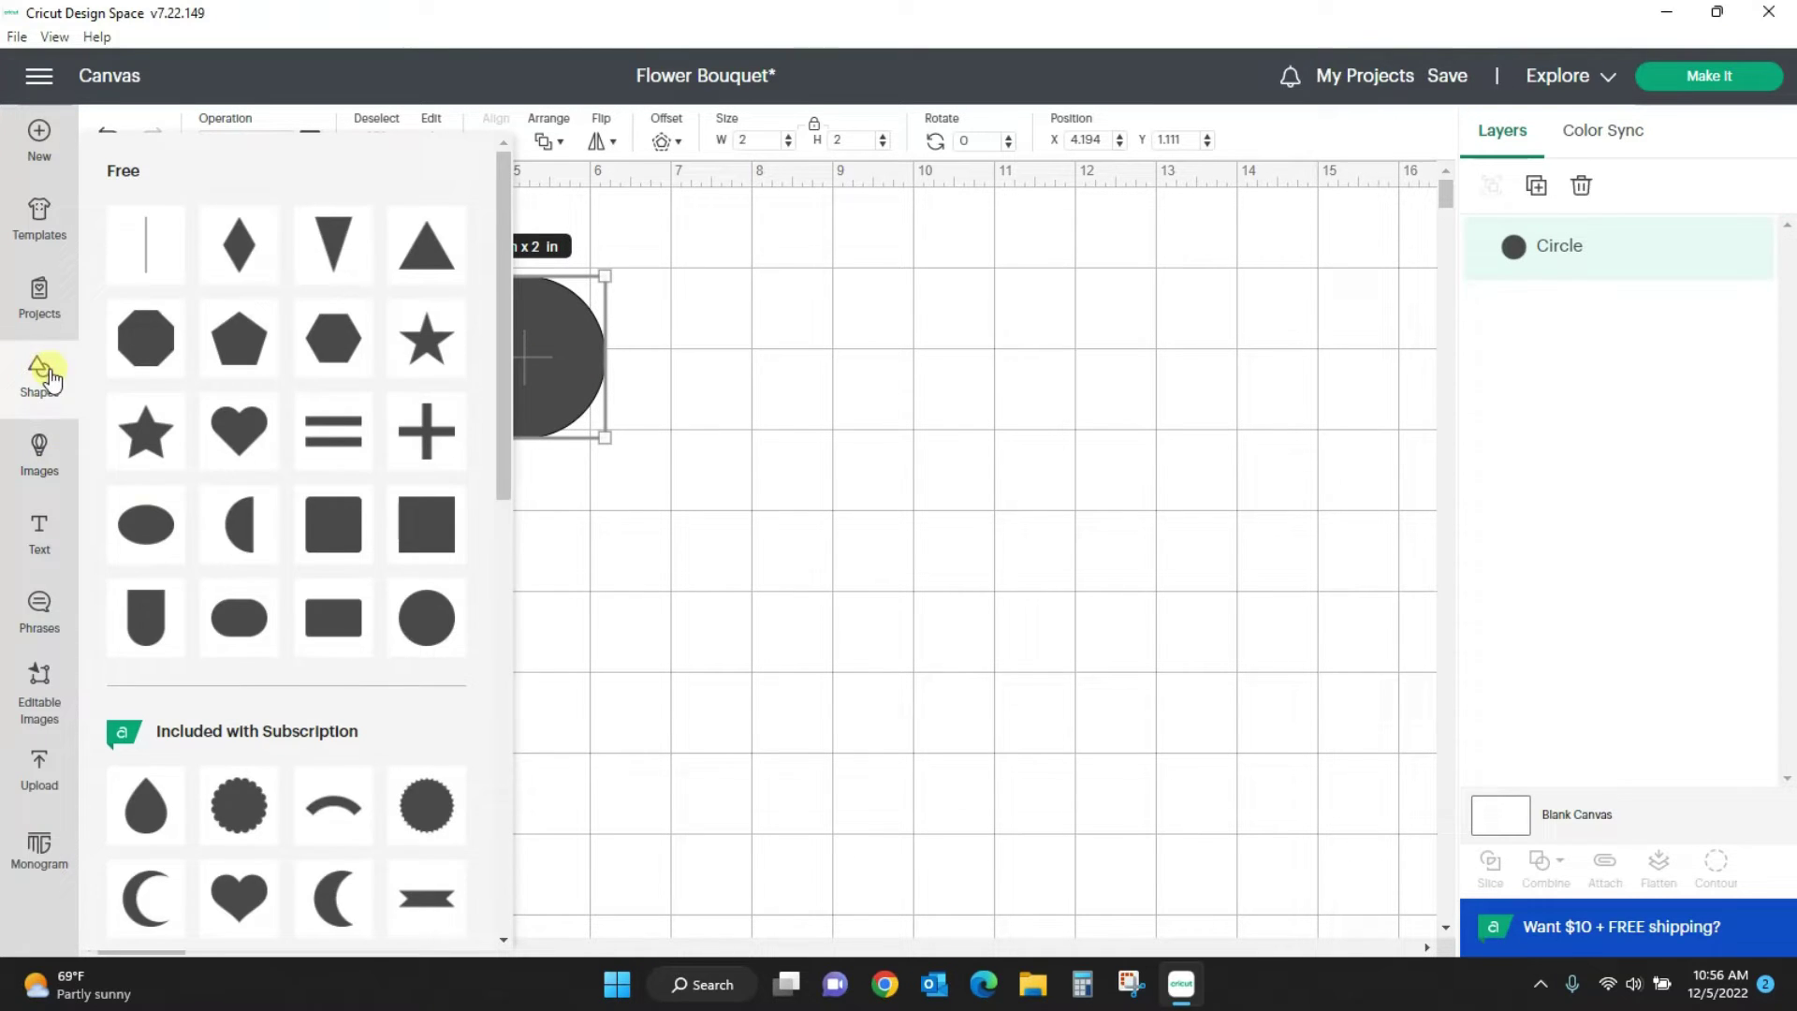
left_click(415, 587)
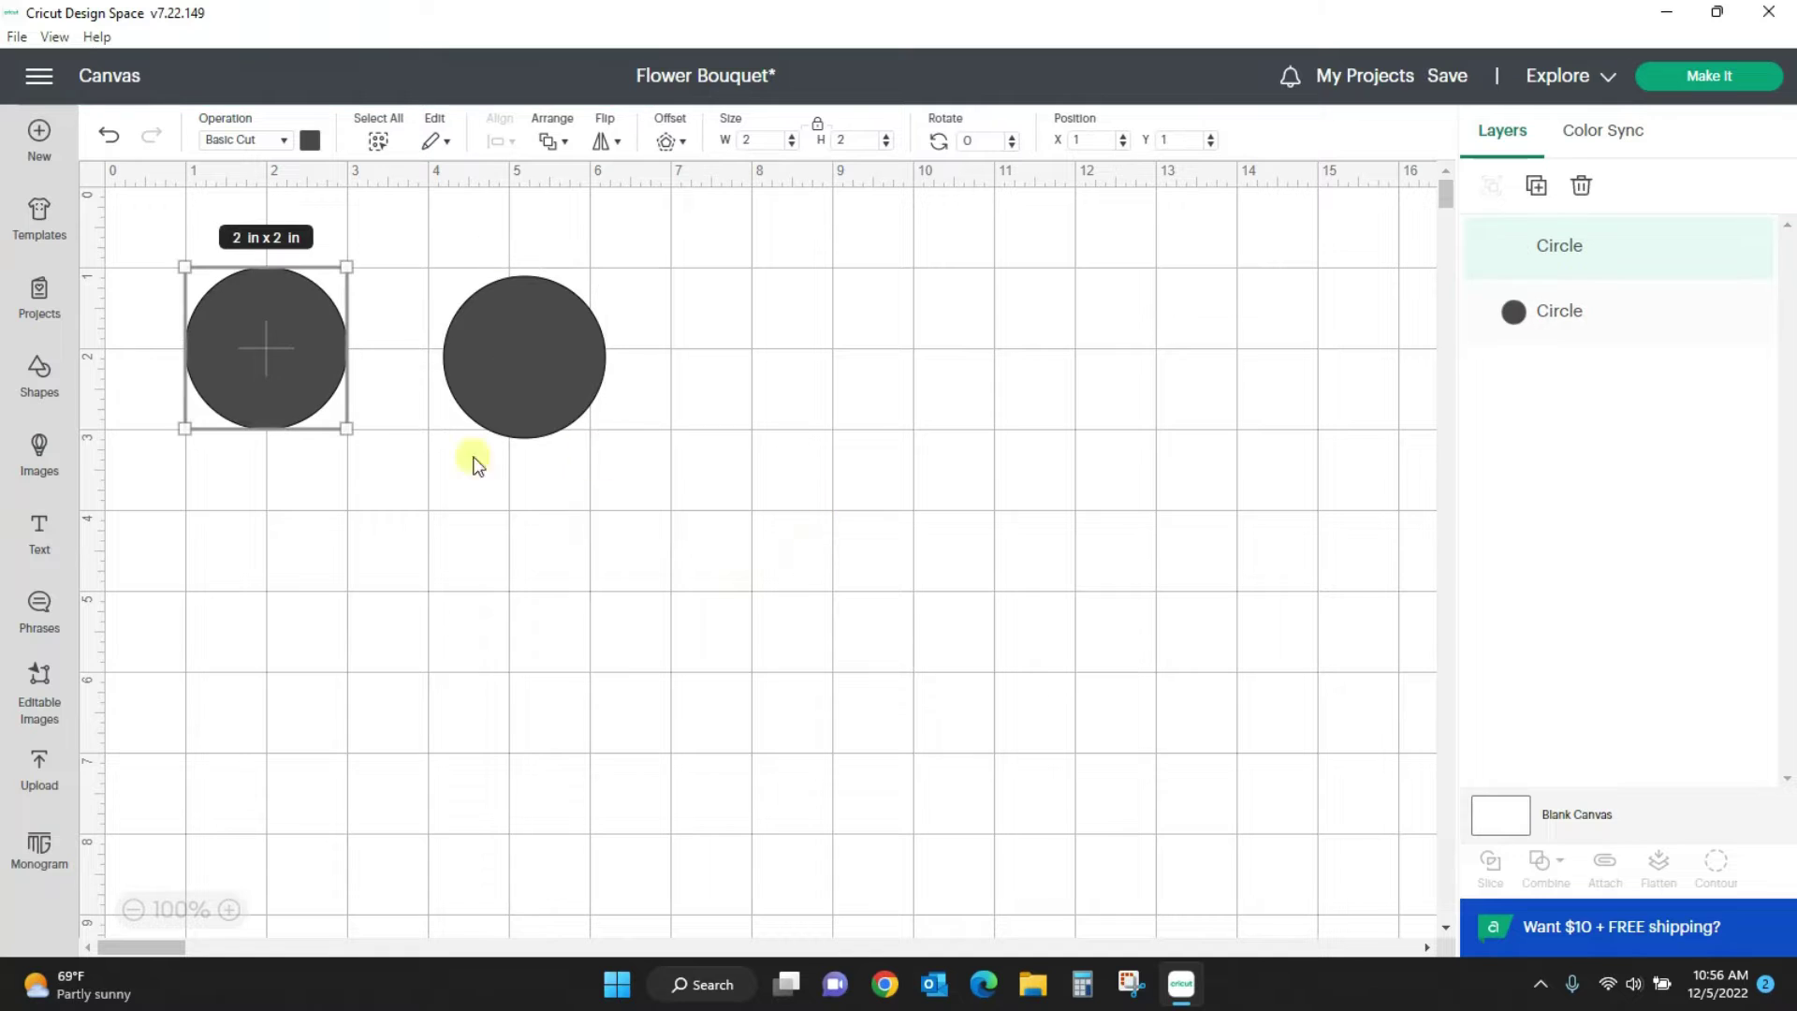
Step: Add a 2 in square and arrange the two circles and square in a row
left_click(38, 379)
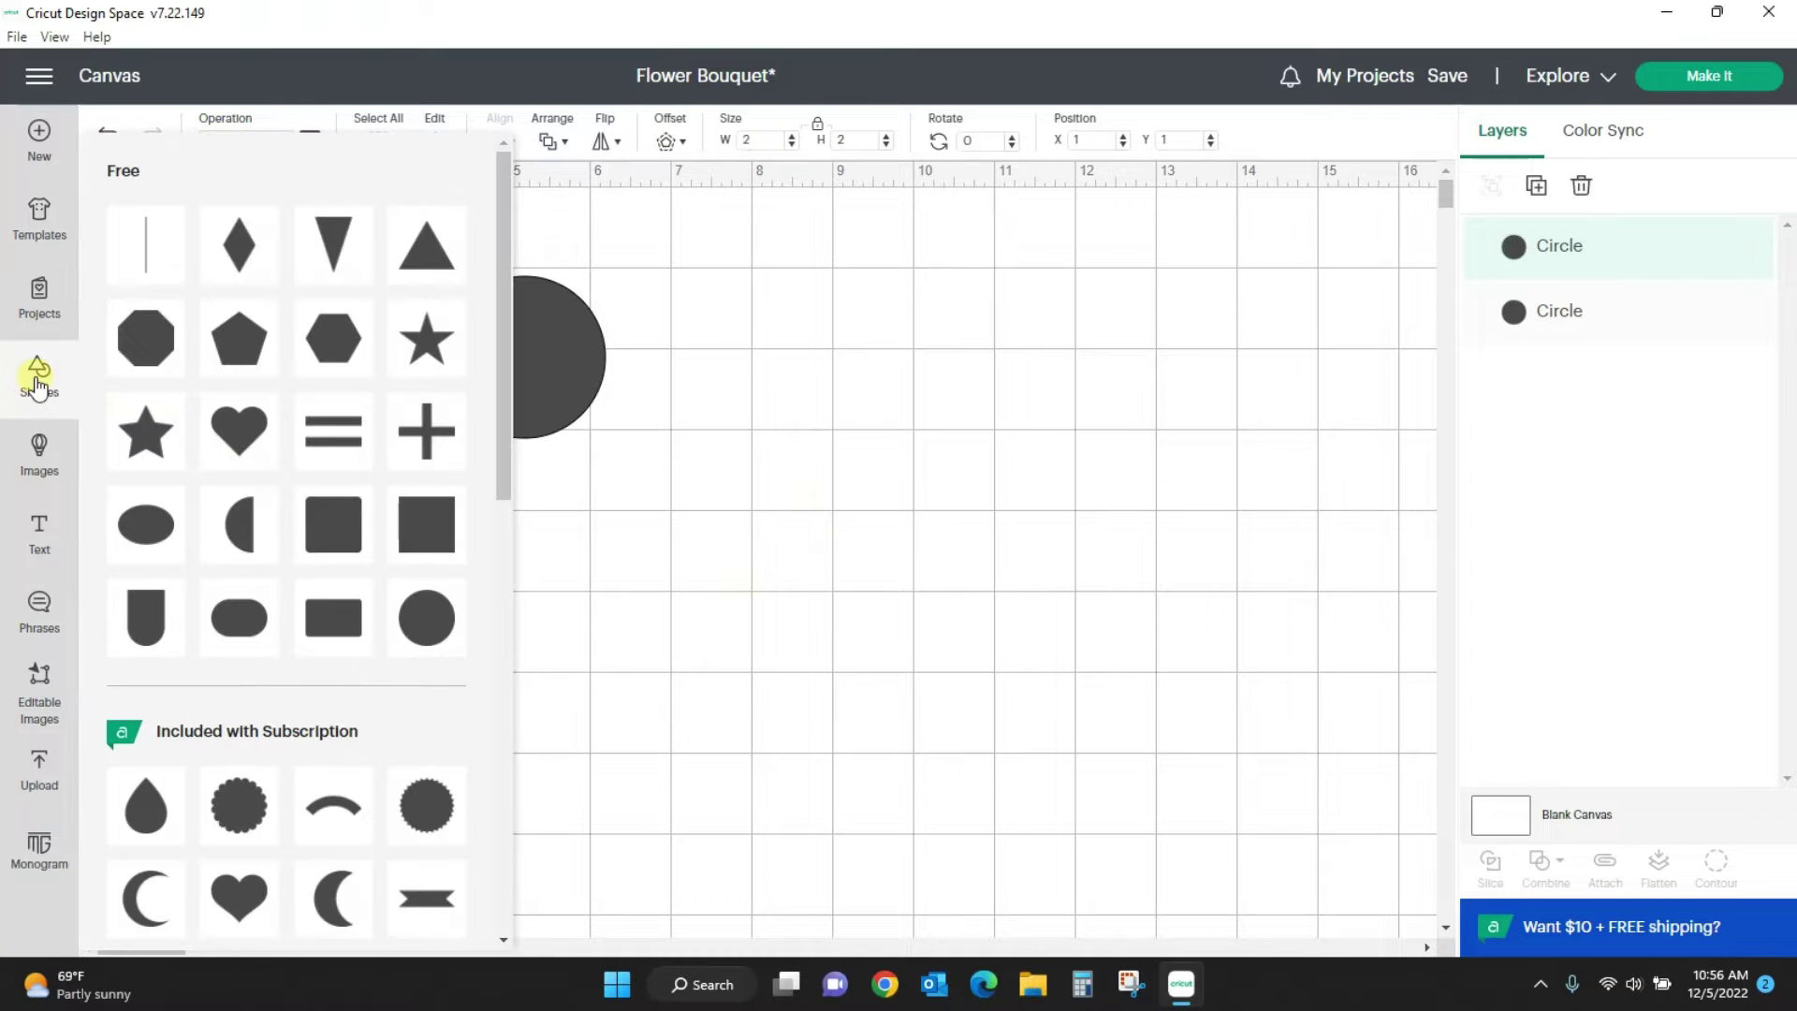
left_click(438, 529)
left_click_drag(348, 459, 936, 430)
left_click_drag(565, 381, 637, 388)
left_click_drag(263, 377, 458, 407)
Step: Colour the left circle pink, the second circle light blue and the square light green
left_click(310, 139)
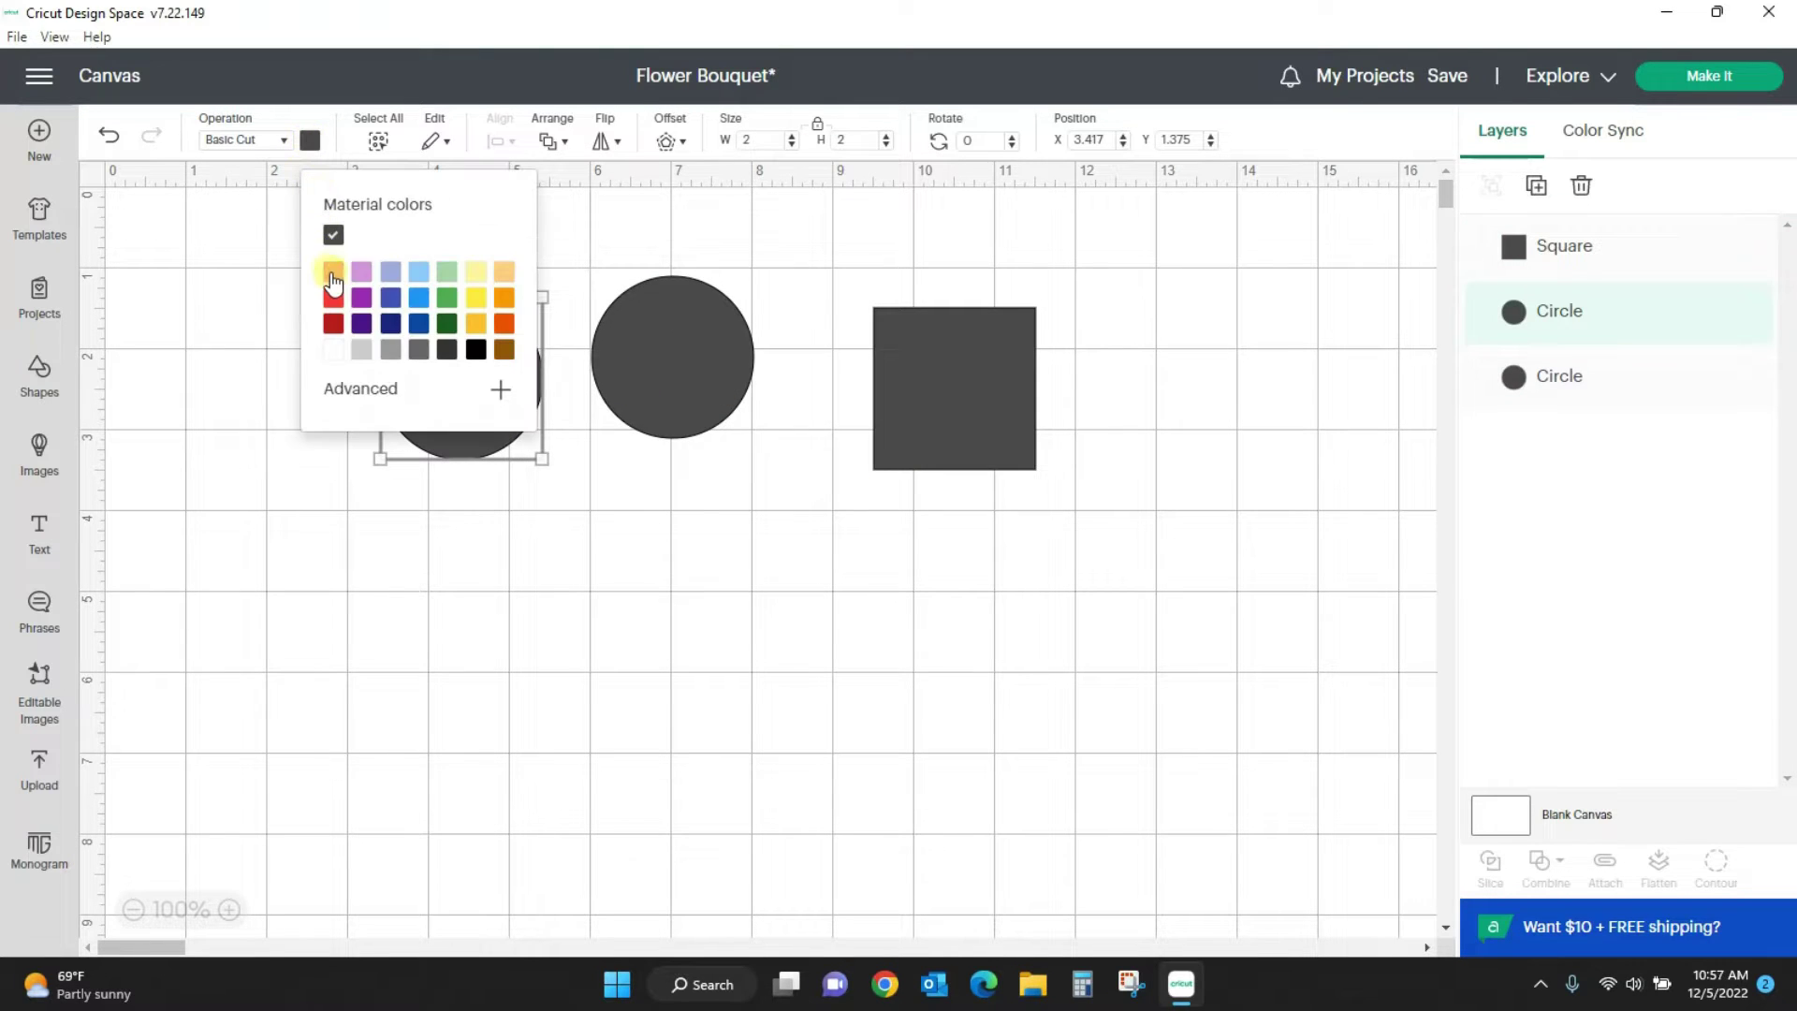
left_click(329, 281)
left_click(608, 299)
left_click(310, 139)
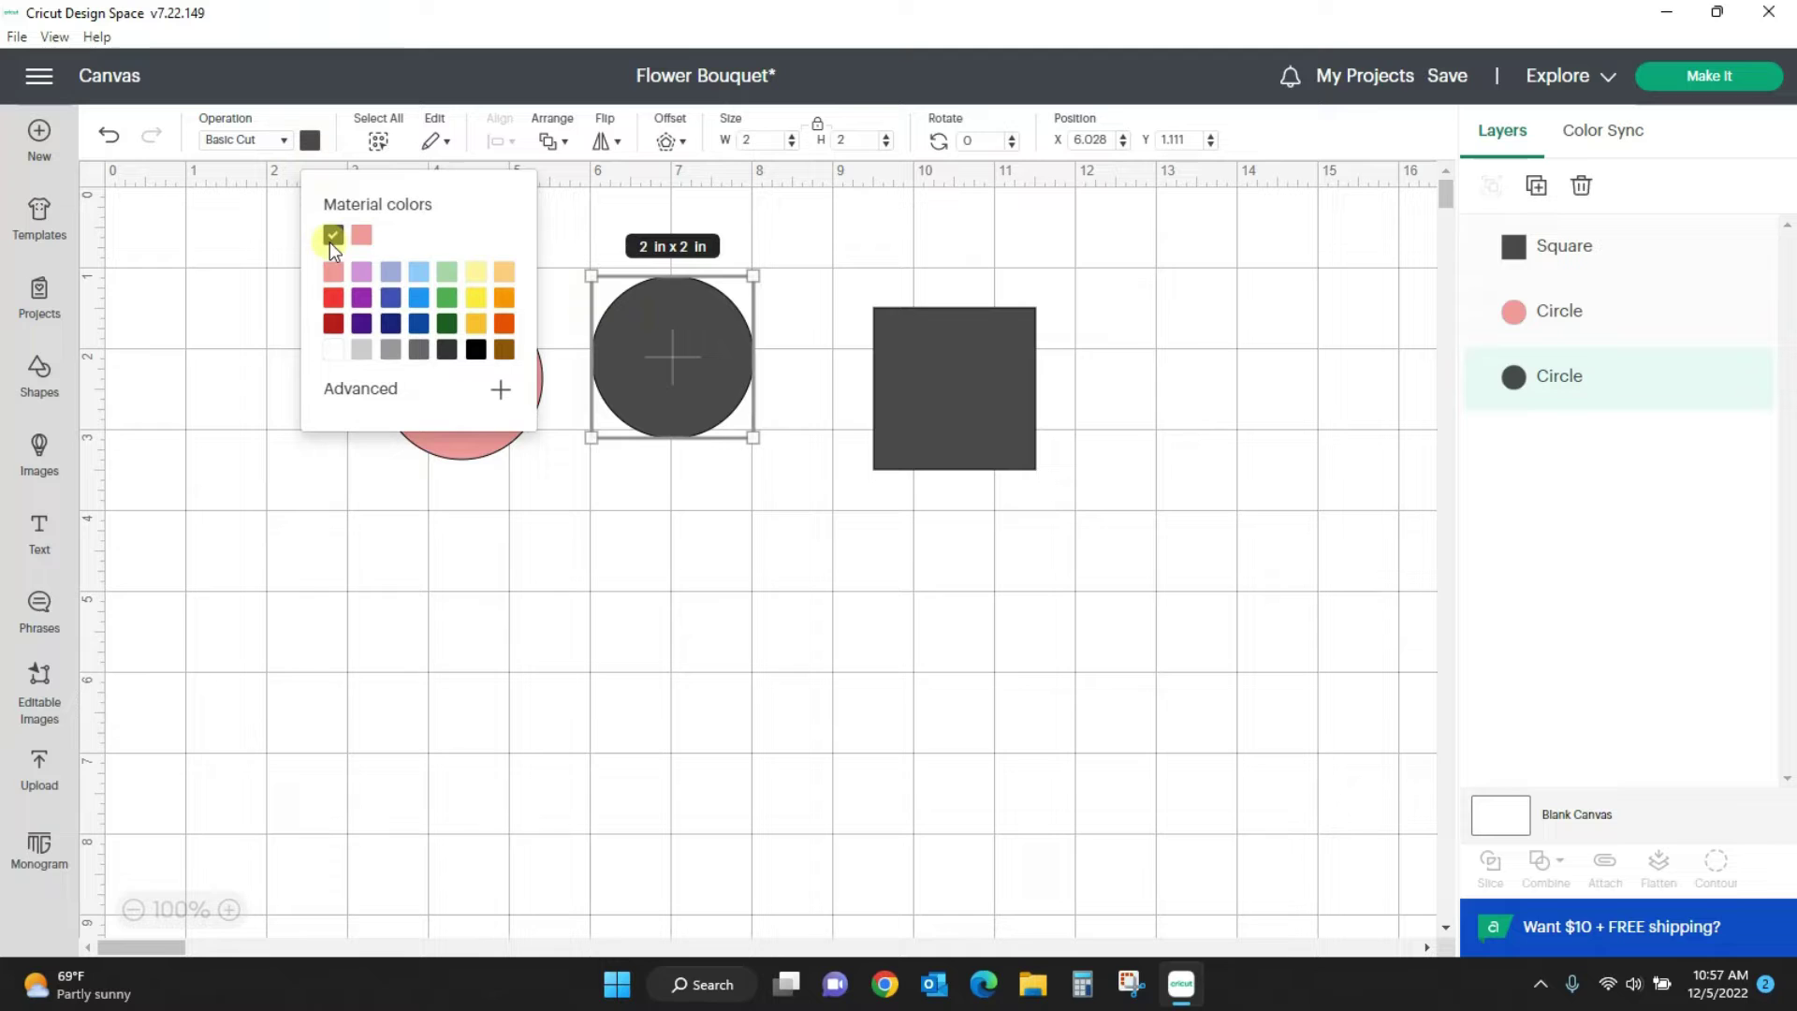
left_click(419, 272)
left_click(890, 374)
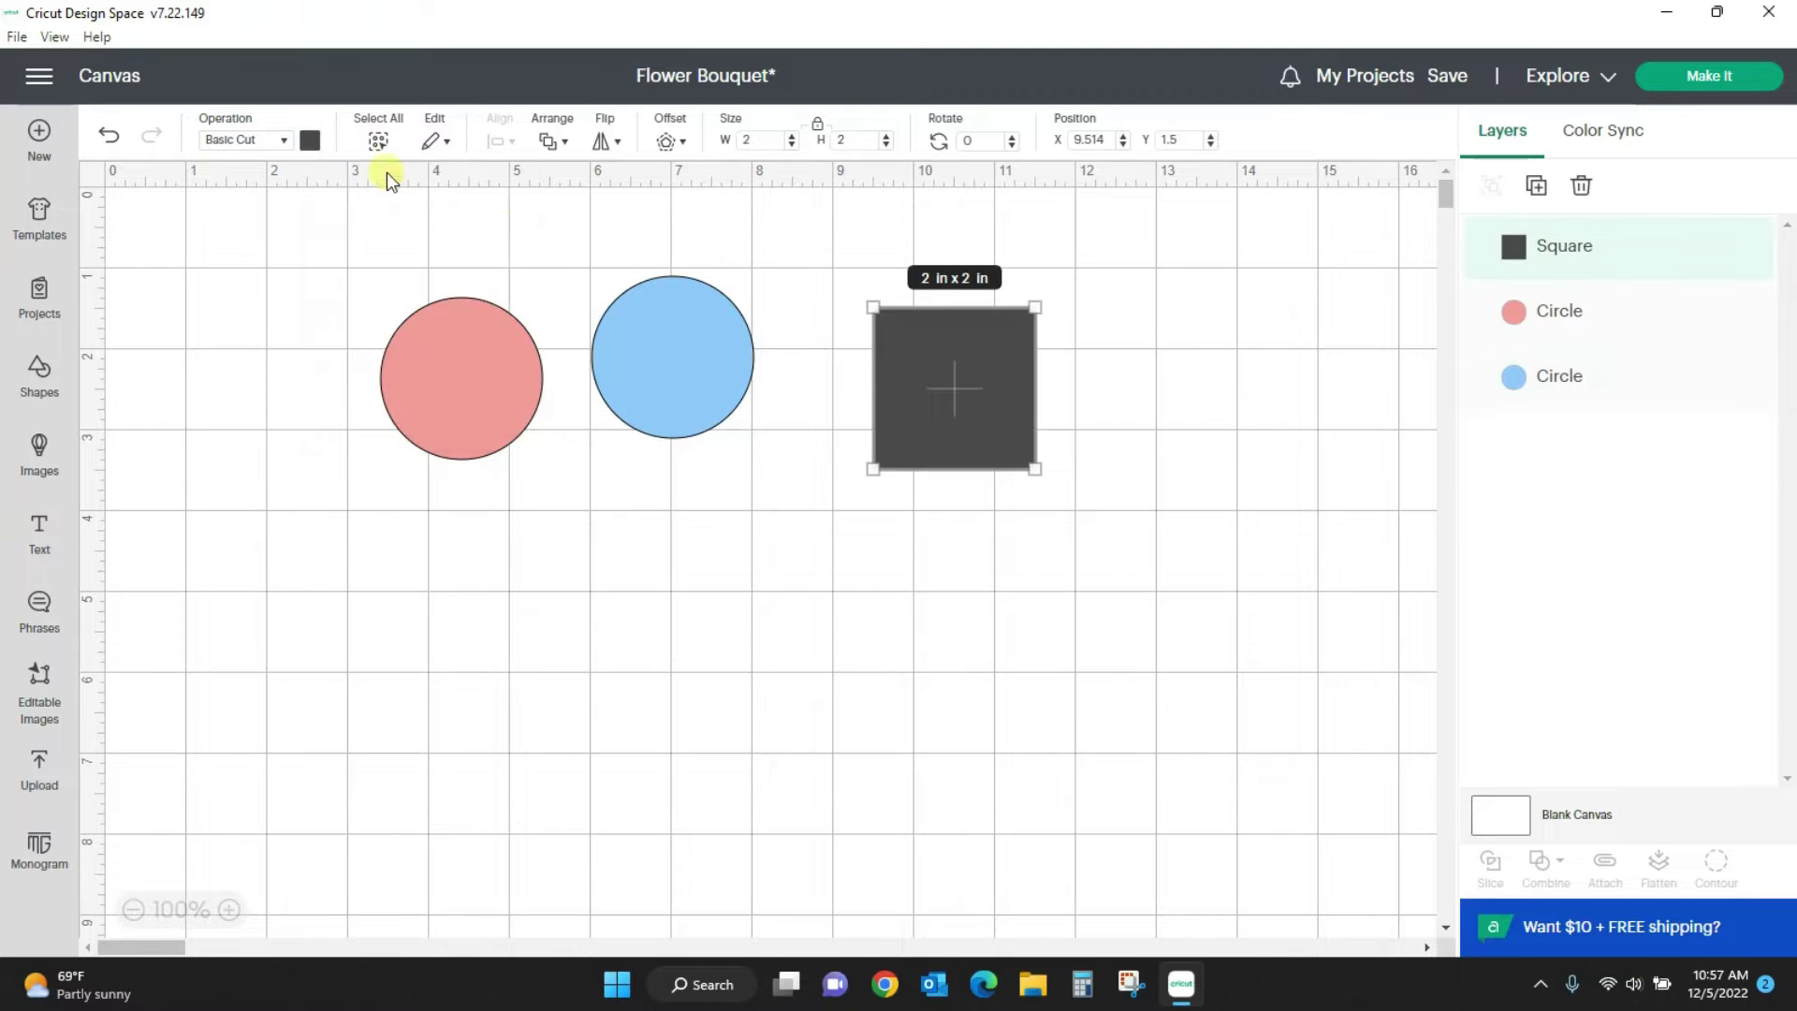
left_click(309, 139)
left_click(449, 283)
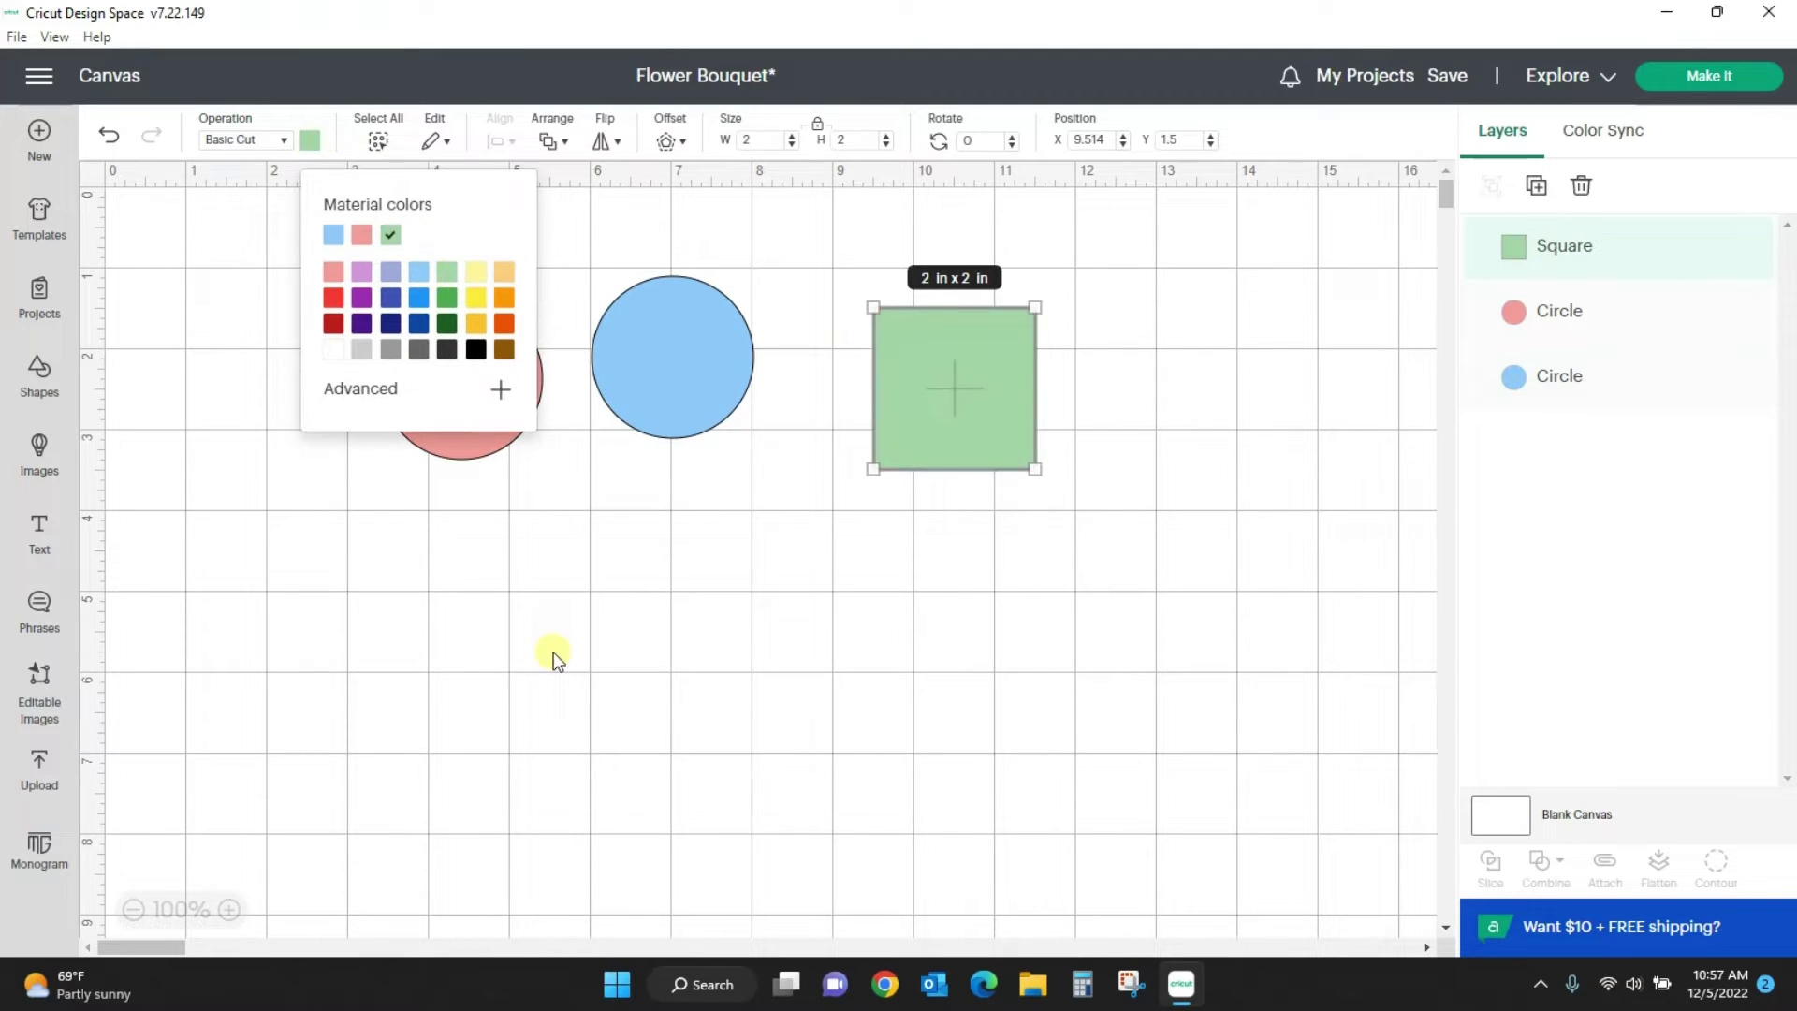
left_click(1093, 526)
Step: Overlap the blue circle with the square's lower-right corner and select both shapes
left_click_drag(665, 367, 689, 385)
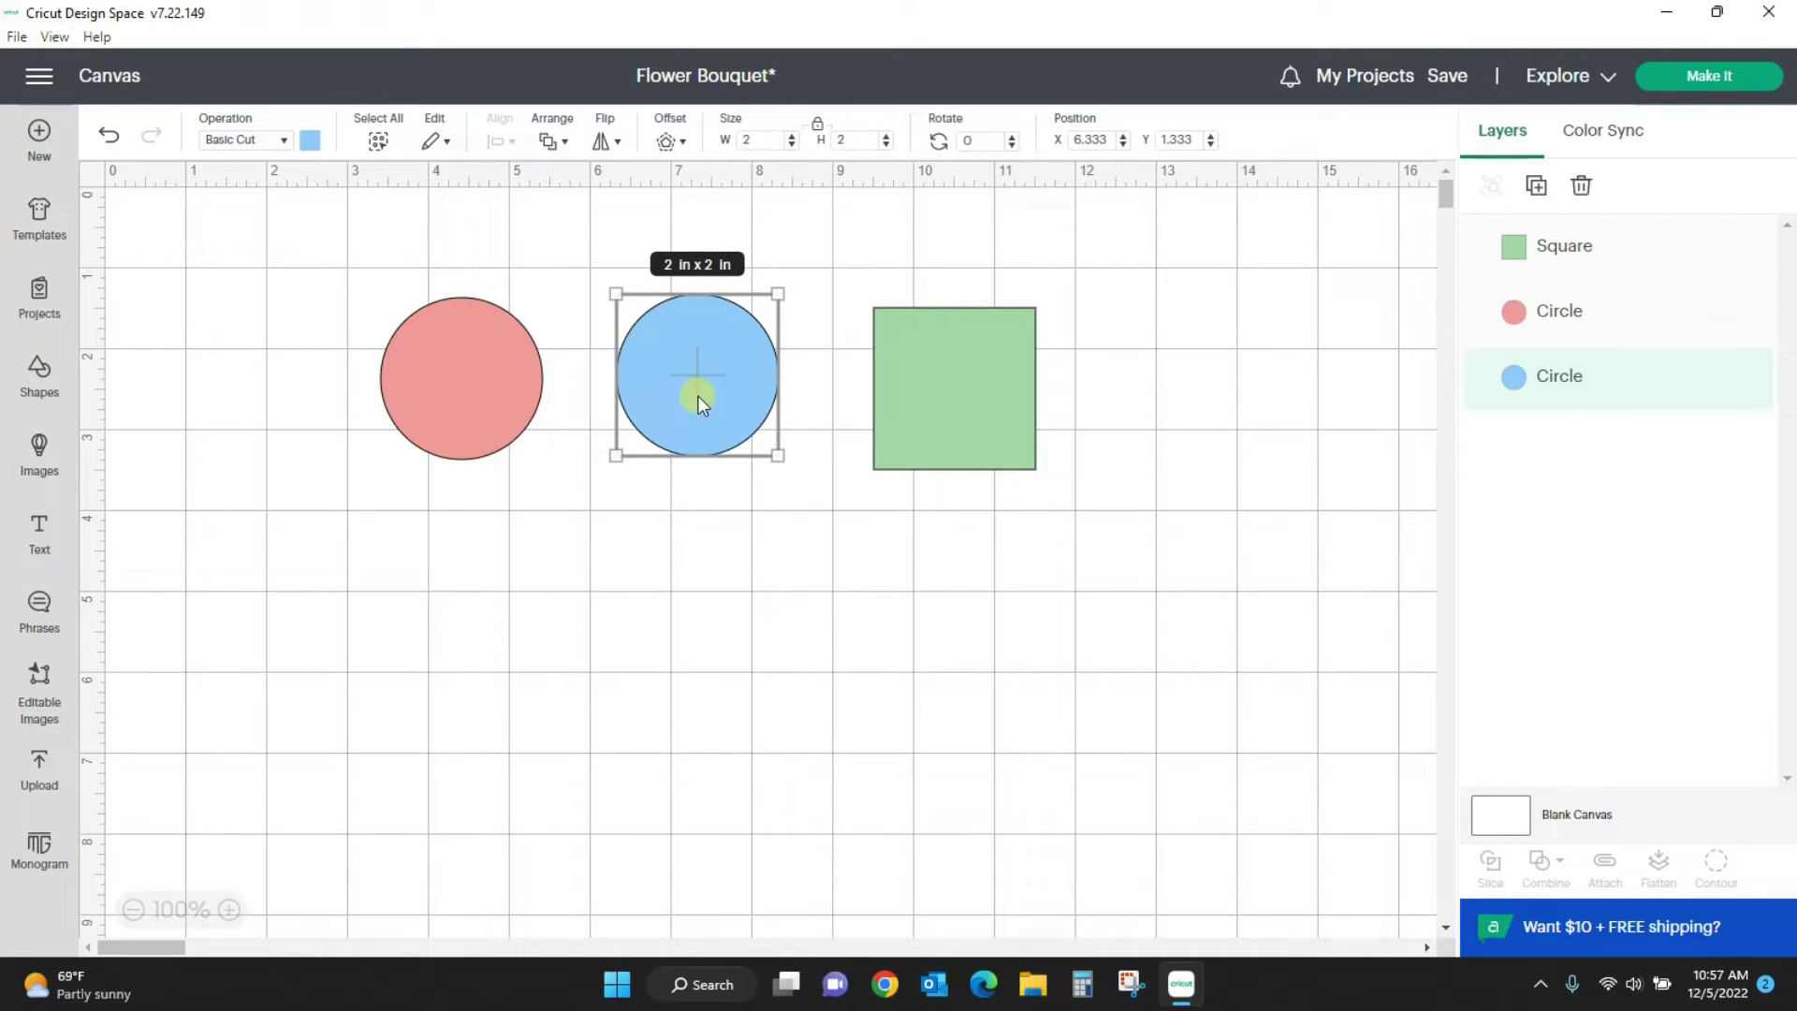
left_click_drag(703, 407, 1014, 463)
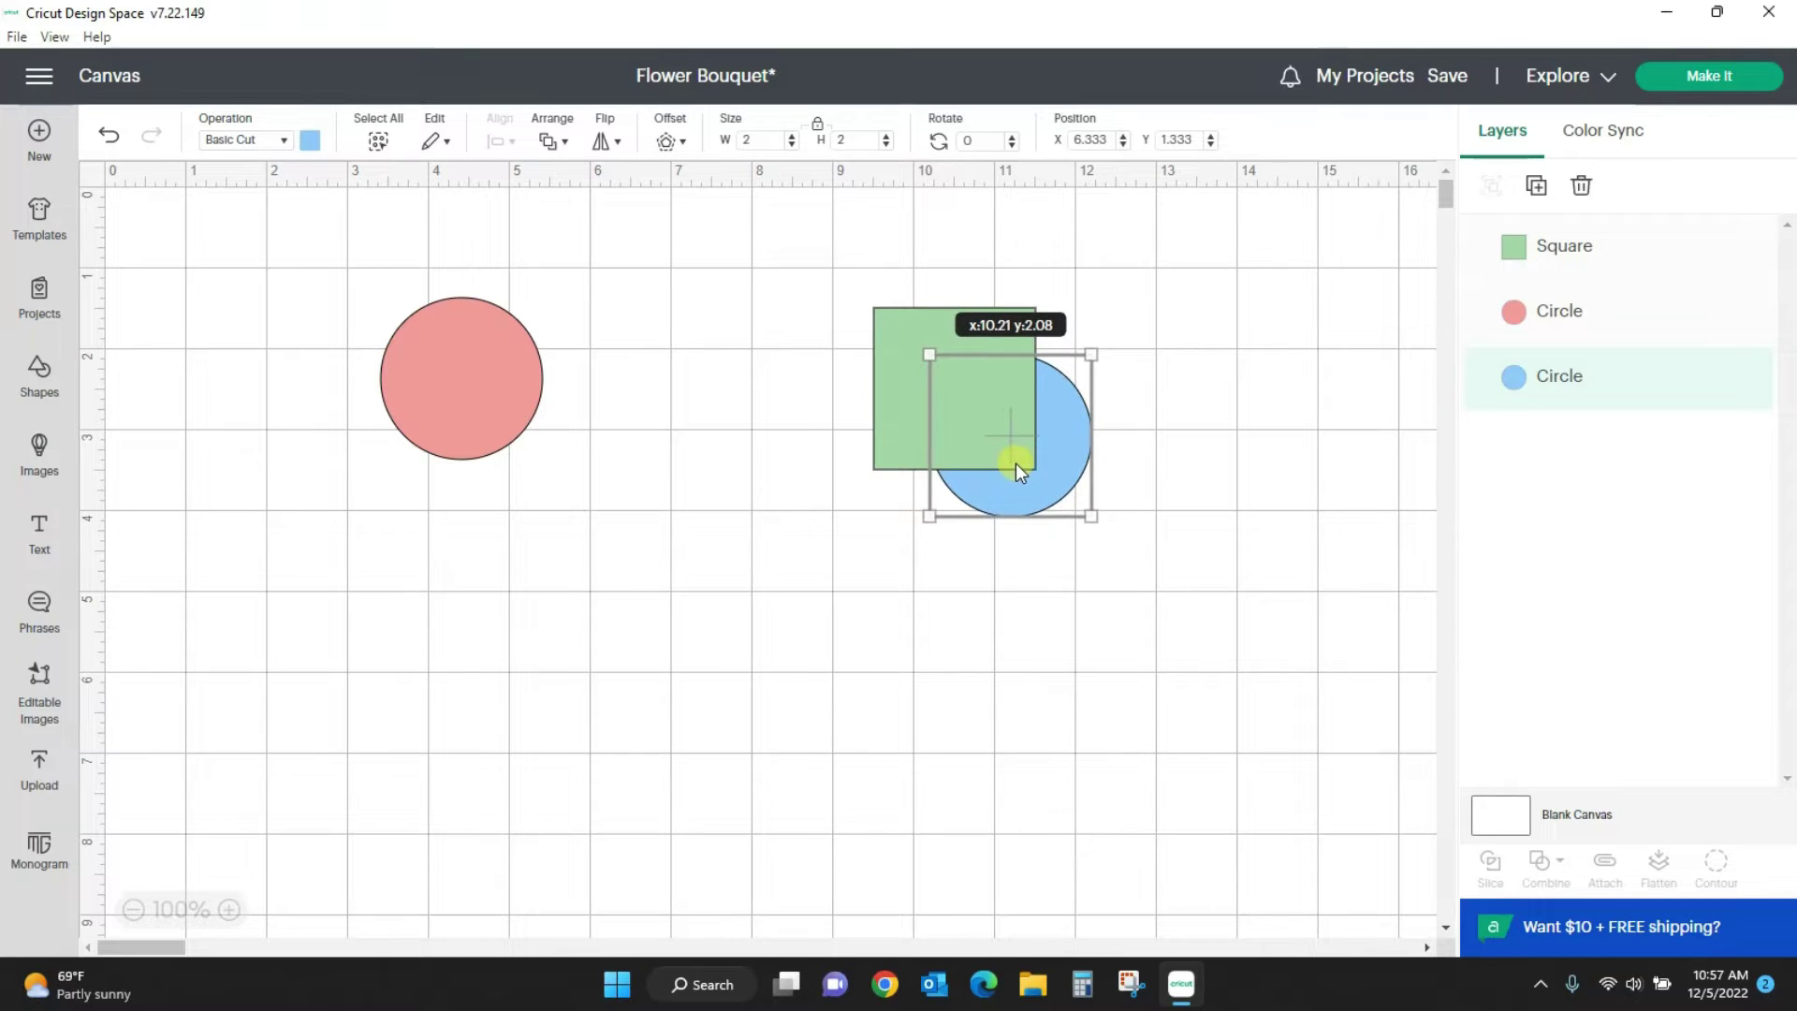
left_click(946, 689)
left_click_drag(783, 257, 1211, 620)
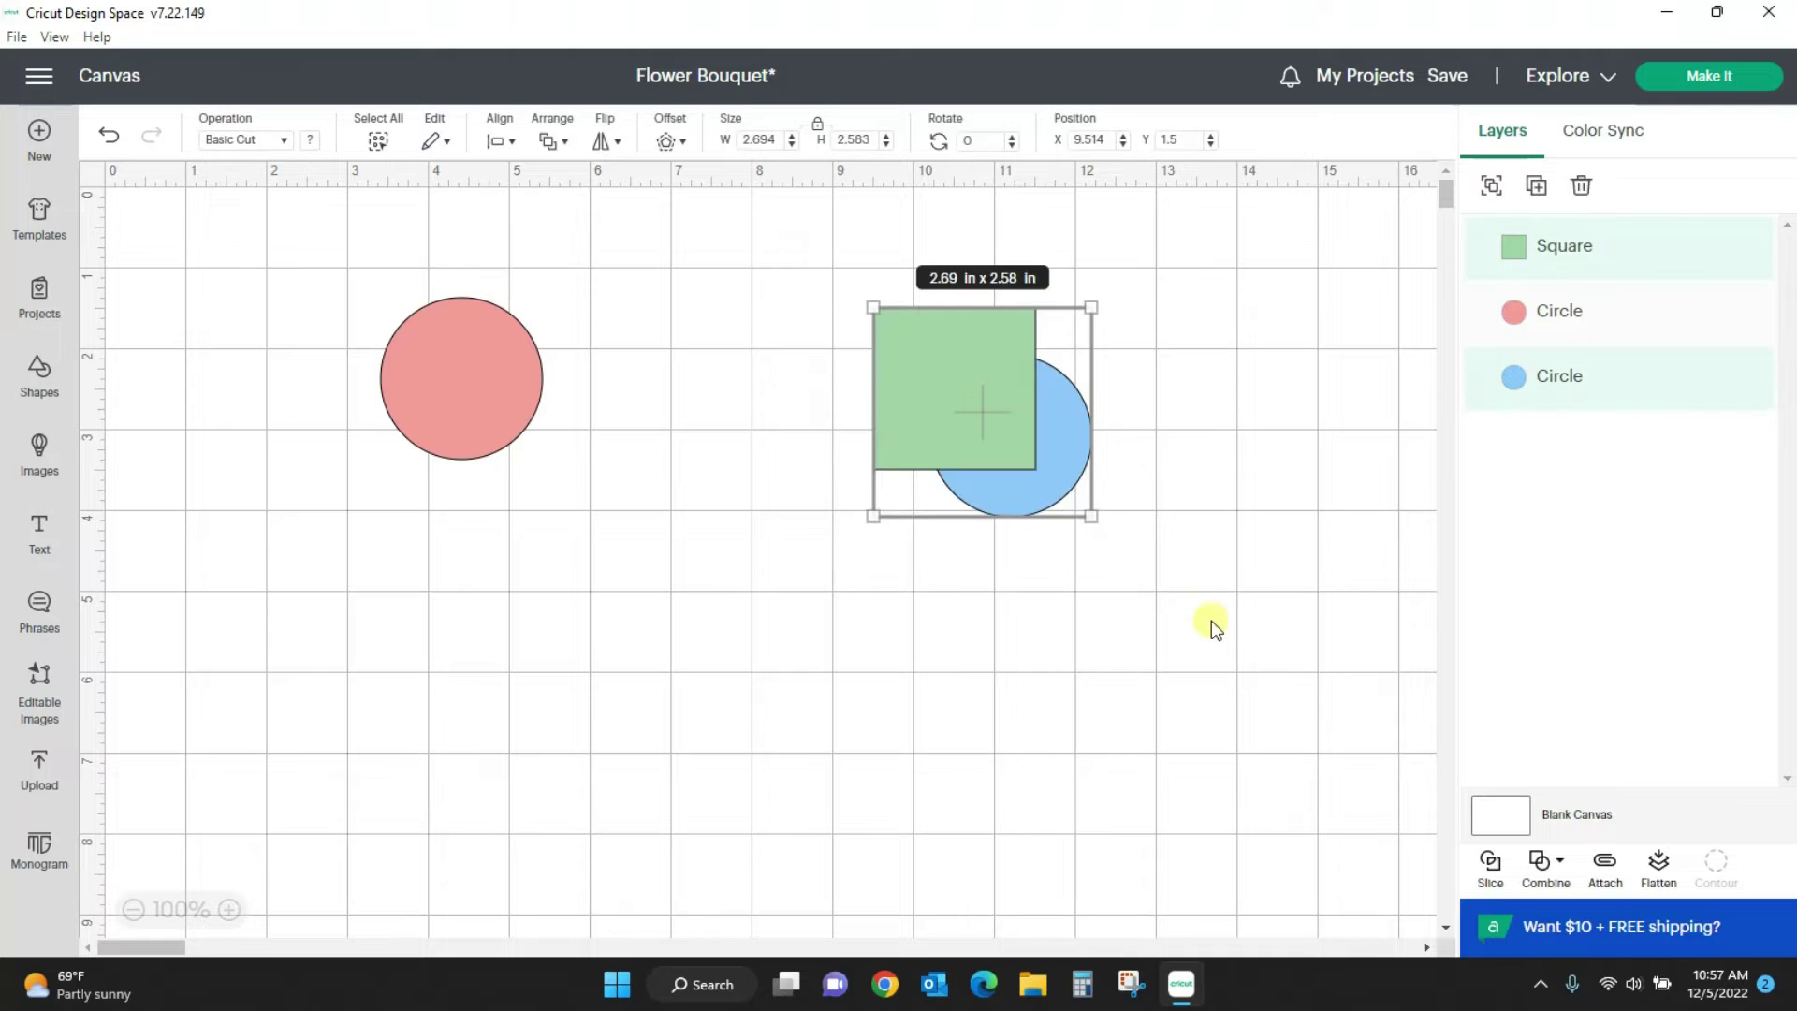
Step: Slice the green square and blue circle, then pull the resulting pieces apart
left_click(1489, 859)
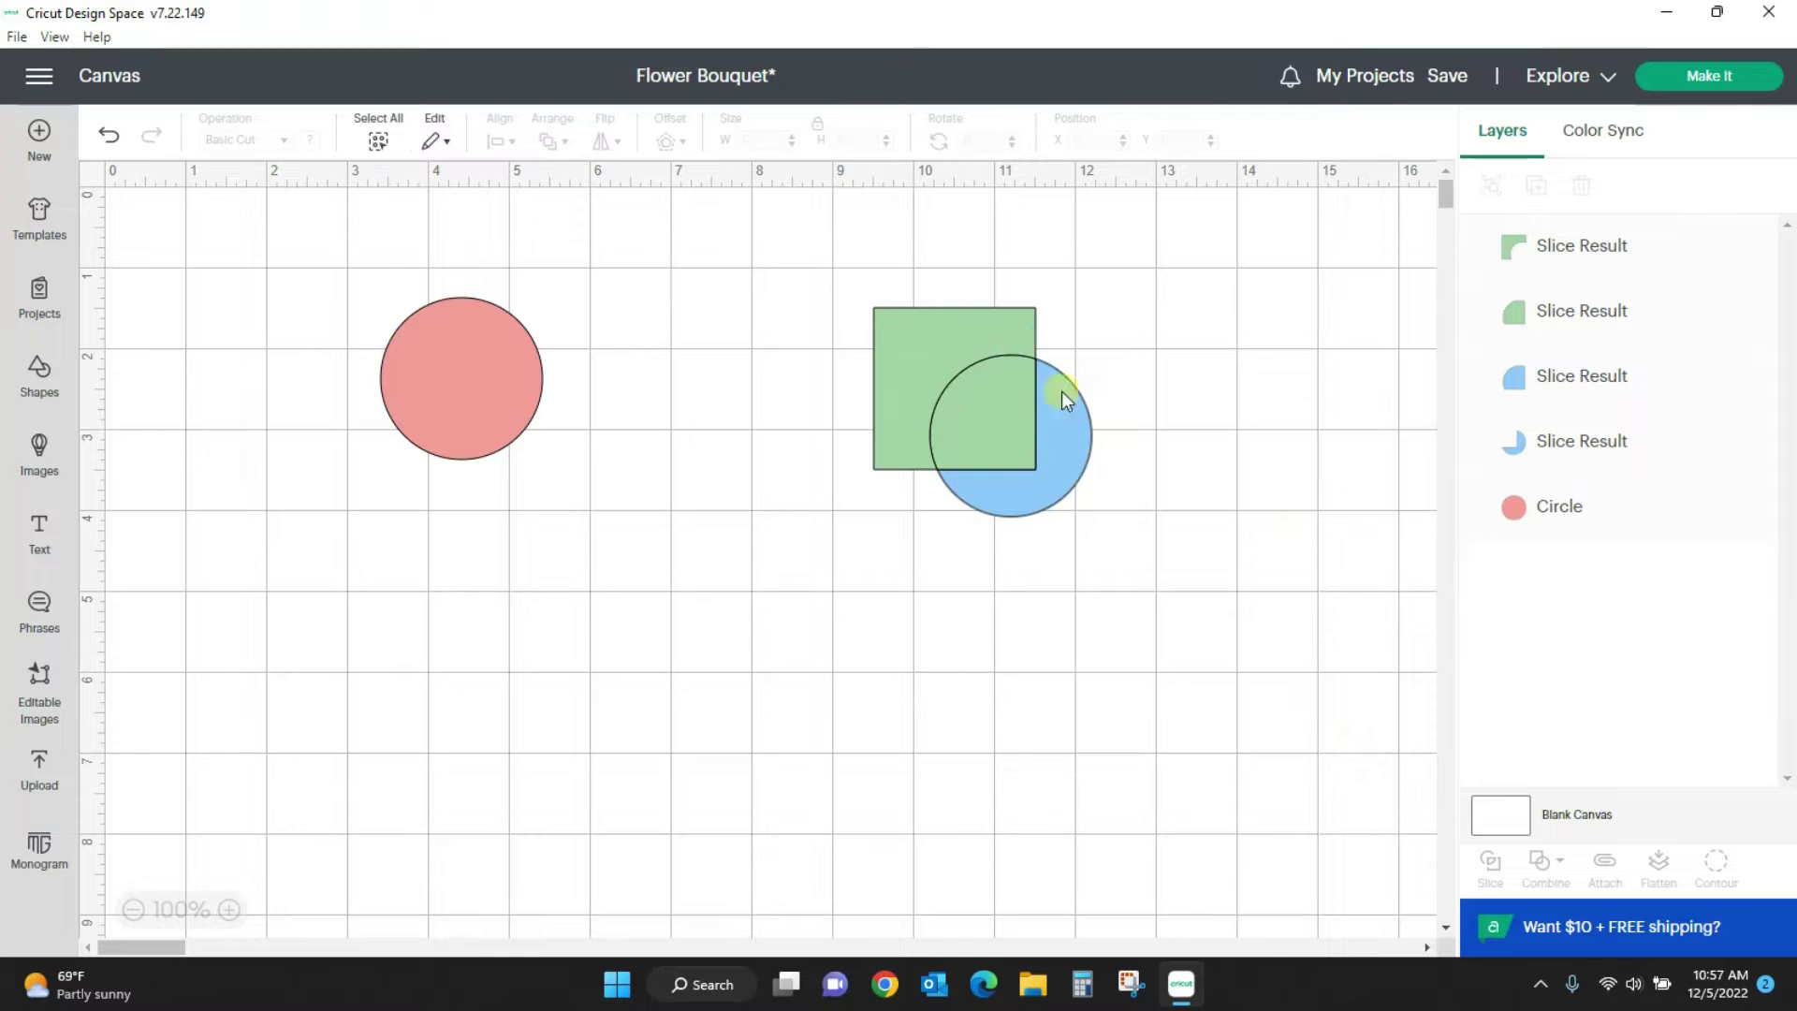
left_click_drag(903, 336, 784, 269)
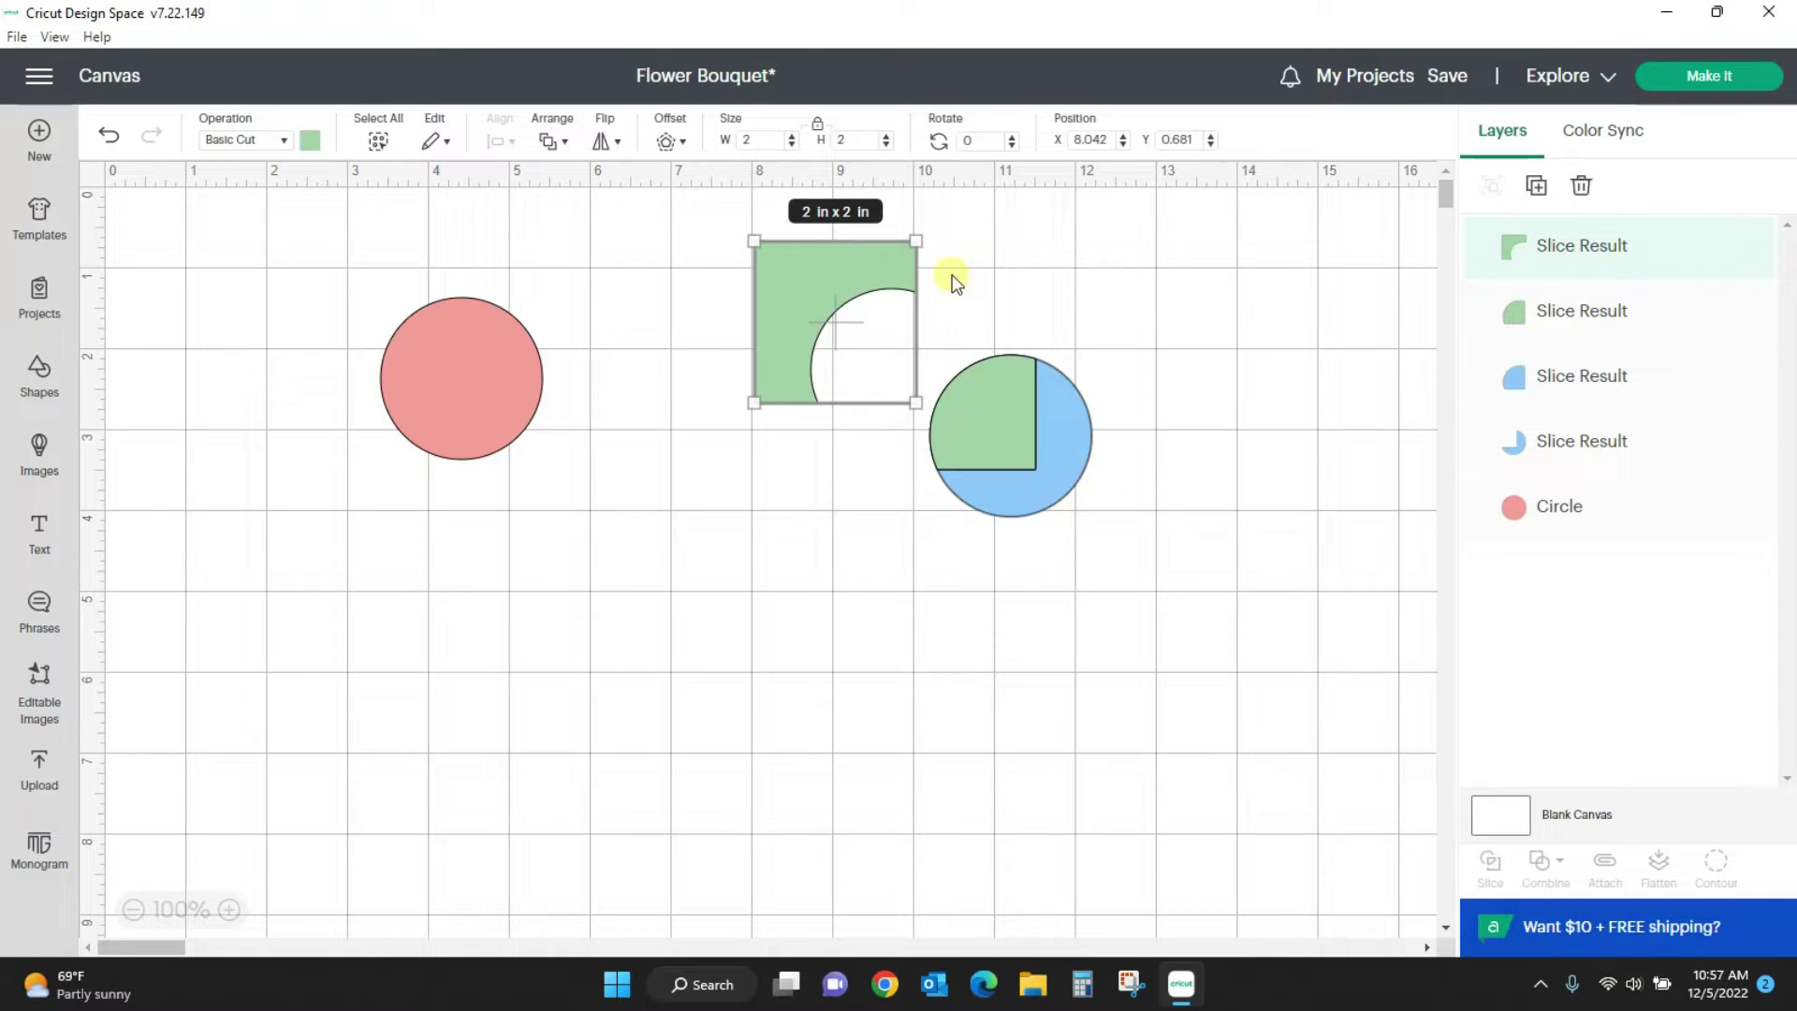
left_click_drag(1075, 473, 1226, 571)
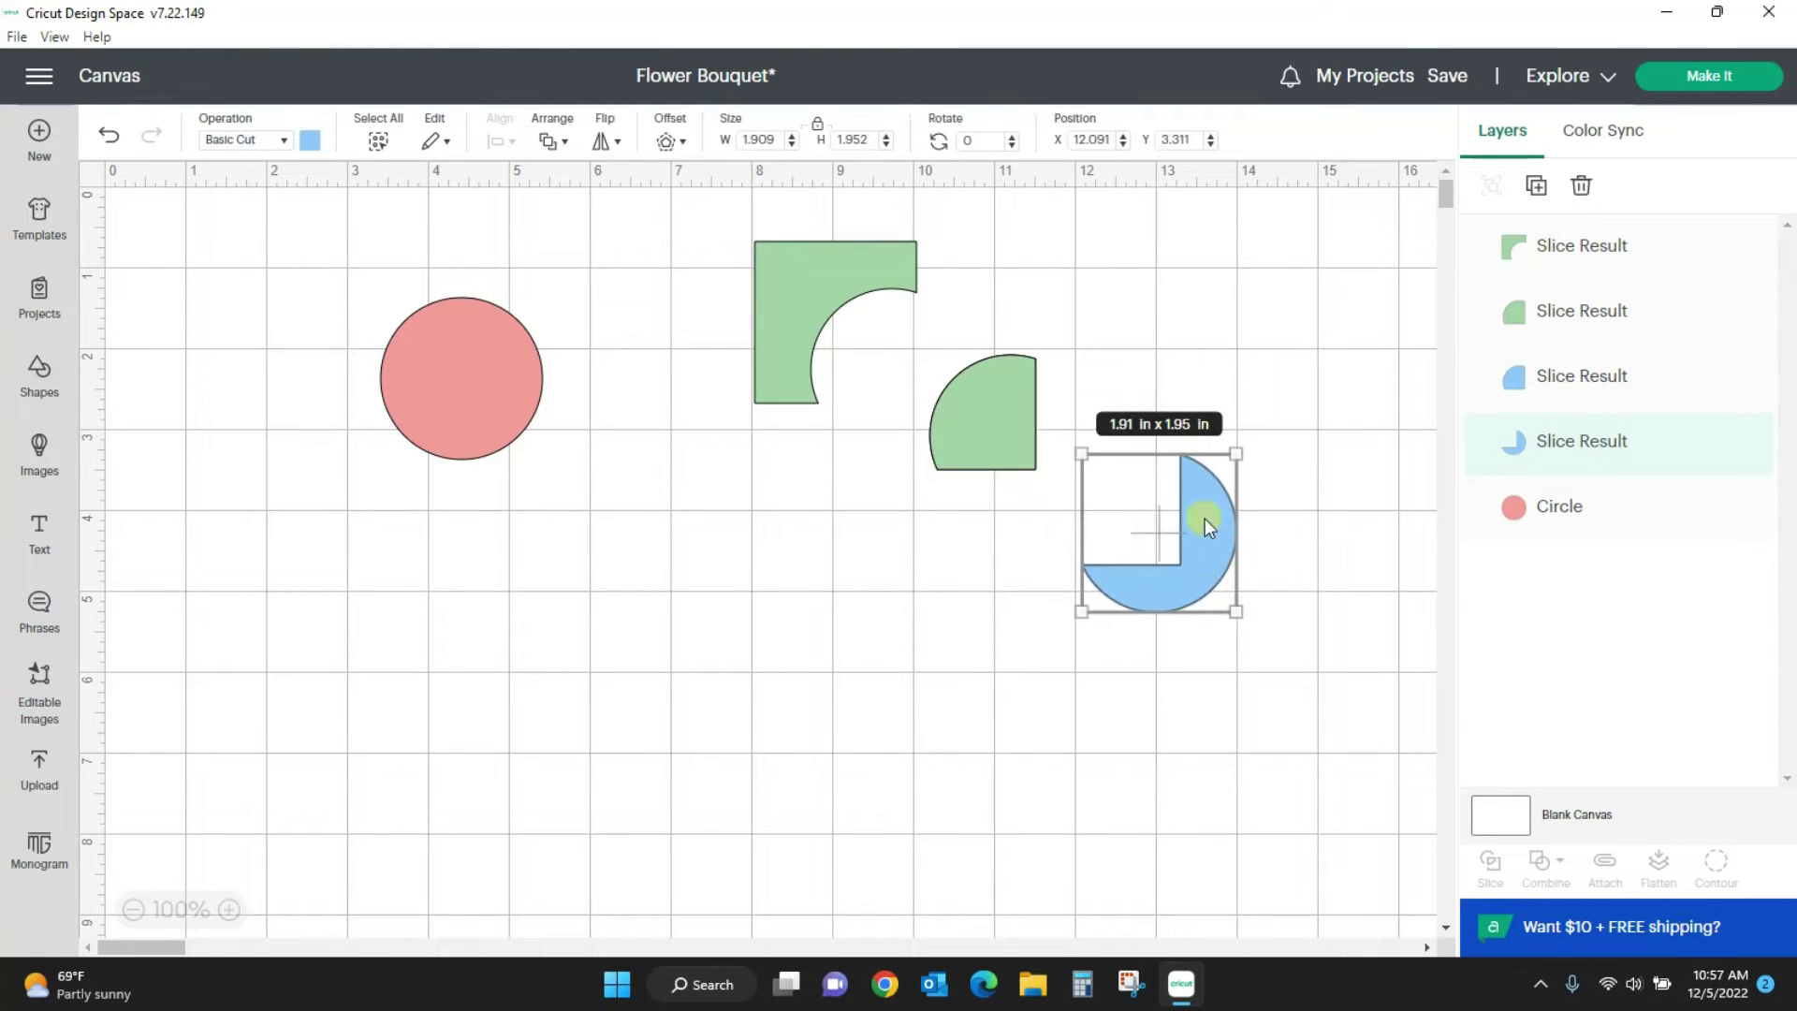
left_click_drag(991, 408, 942, 373)
left_click_drag(1000, 466, 1154, 525)
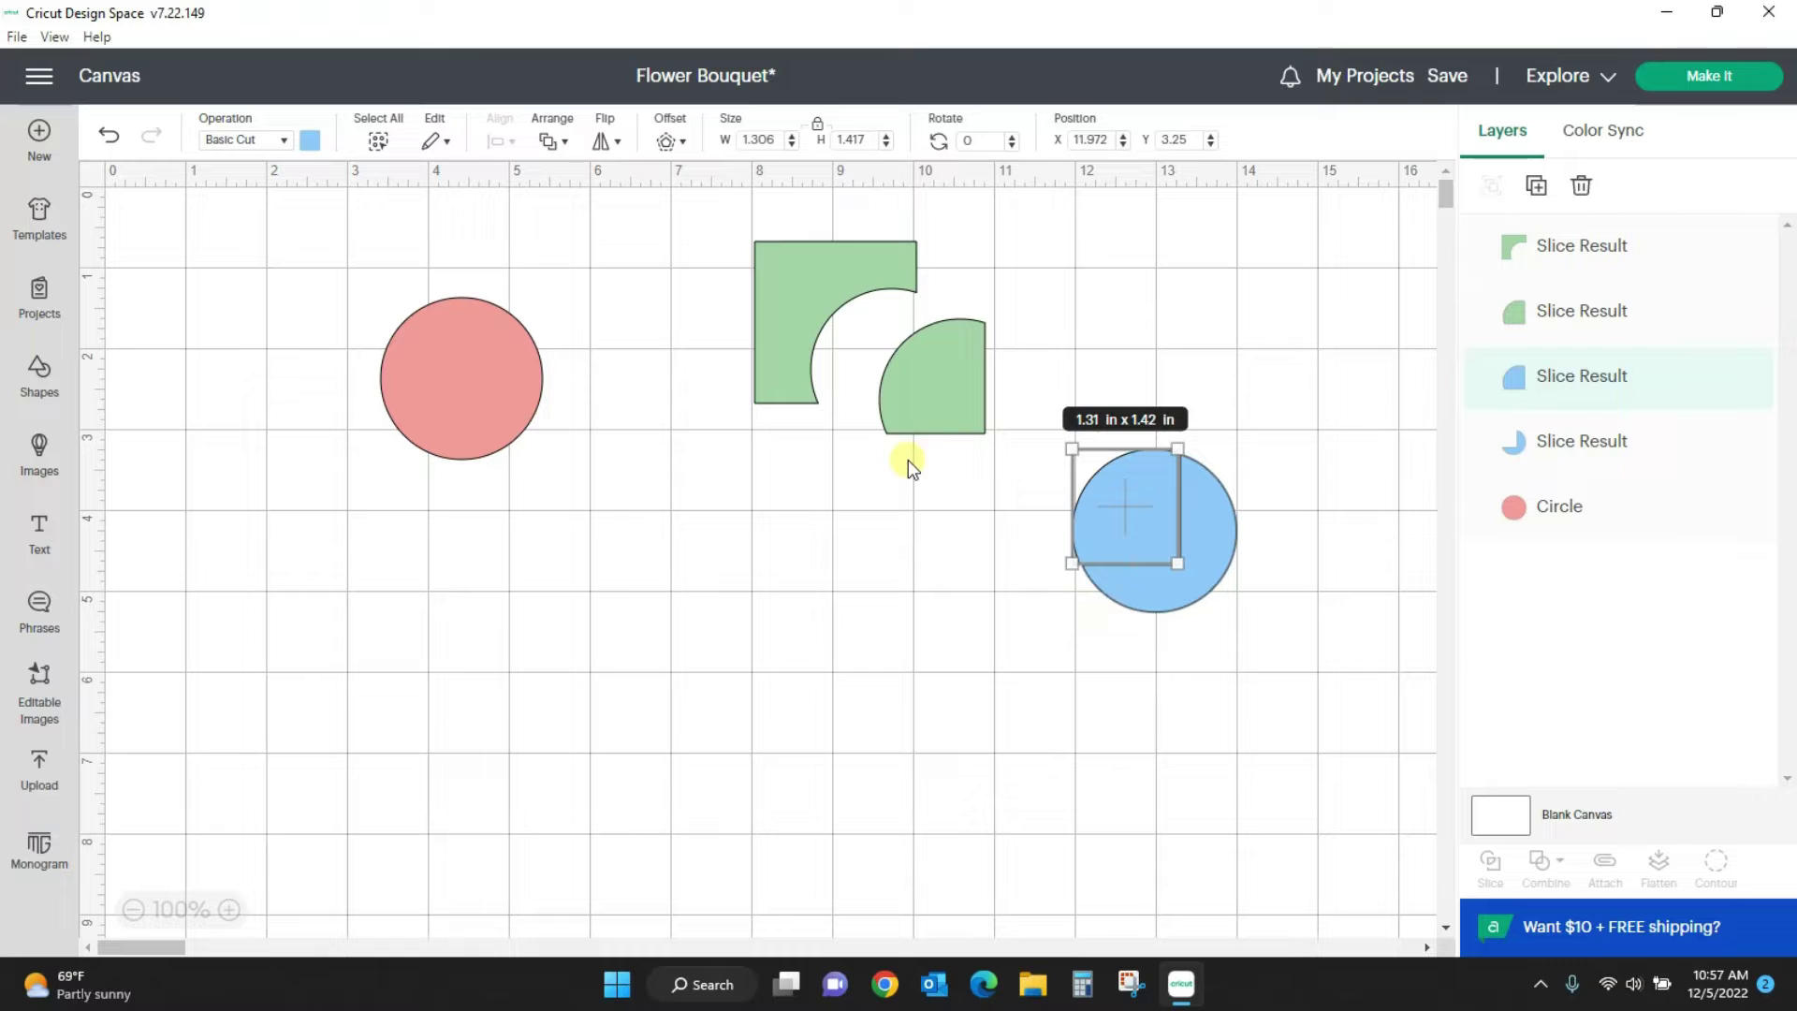
Step: Spread out the four pieces: notched green square, green and blue quarter-rounds, blue circle
left_click_drag(941, 411, 919, 442)
left_click(909, 535)
left_click_drag(838, 390, 707, 435)
left_click_drag(932, 335, 1042, 328)
left_click_drag(1149, 537, 1149, 361)
left_click_drag(1169, 584, 1253, 584)
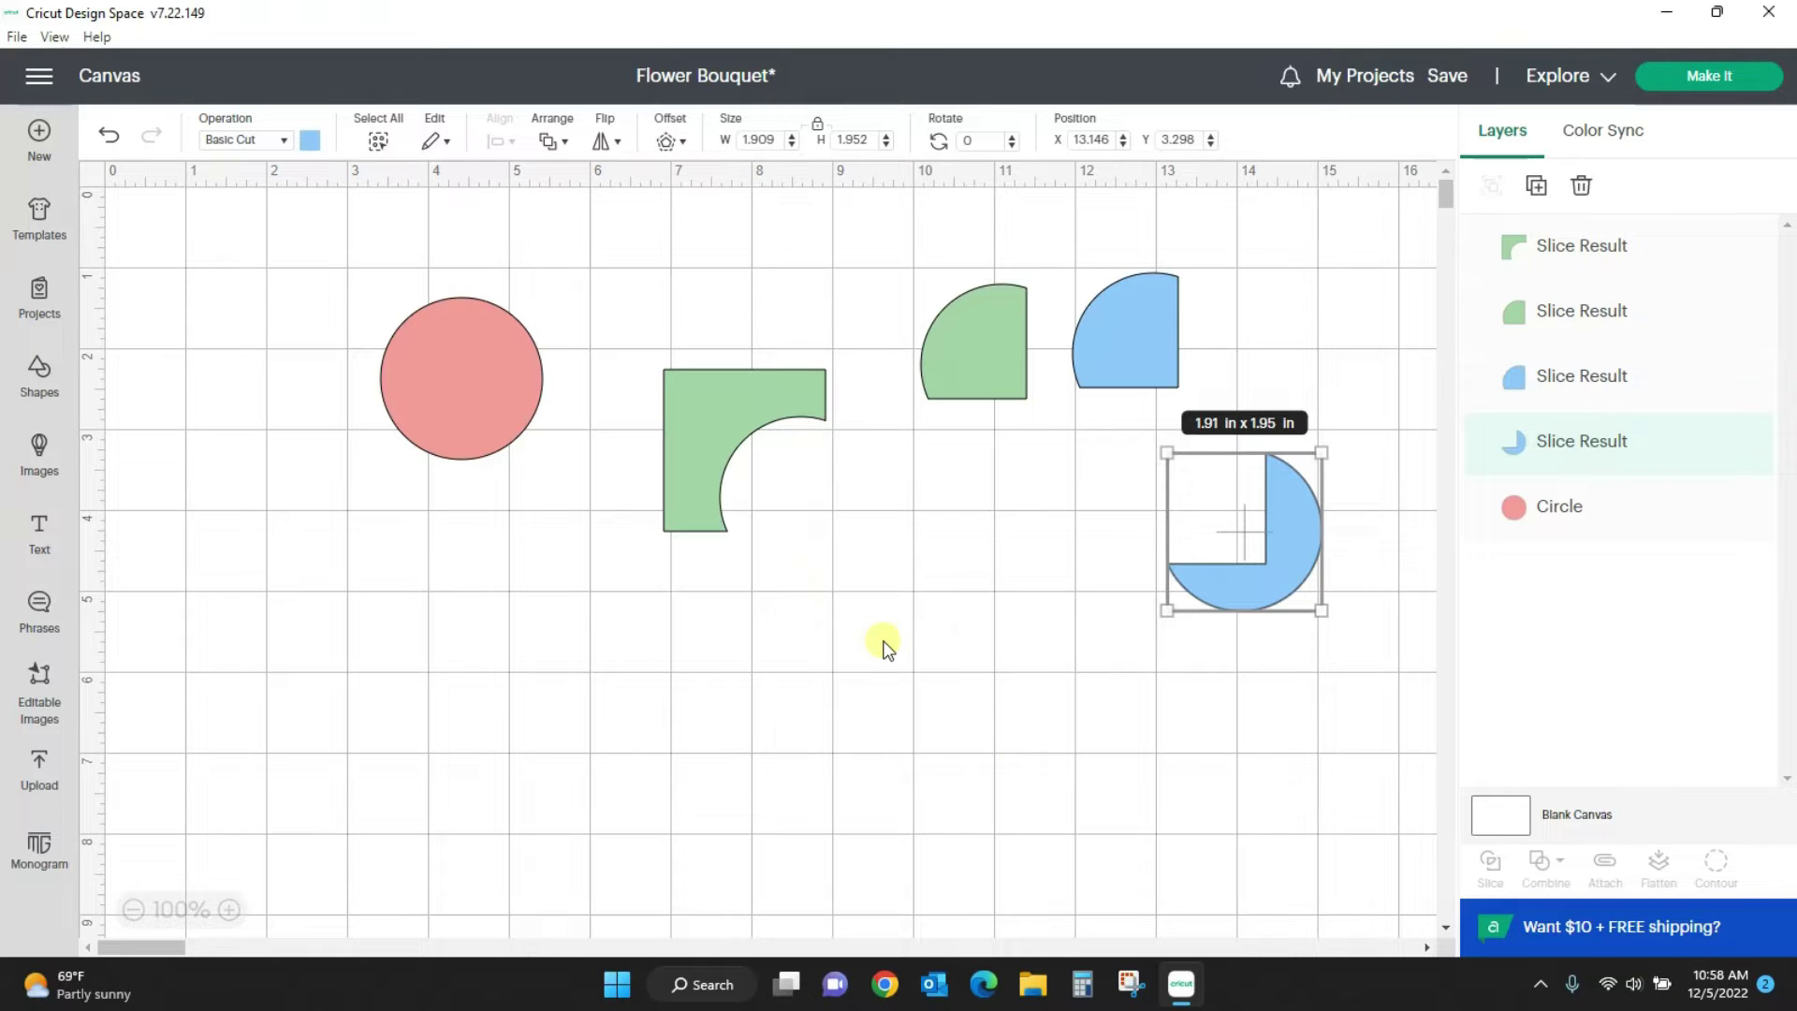
Step: Undo back to the unsliced square and circle, reposition the blue circle, and select both
key("ctrl+z")
key("ctrl+z")
key("ctrl+z")
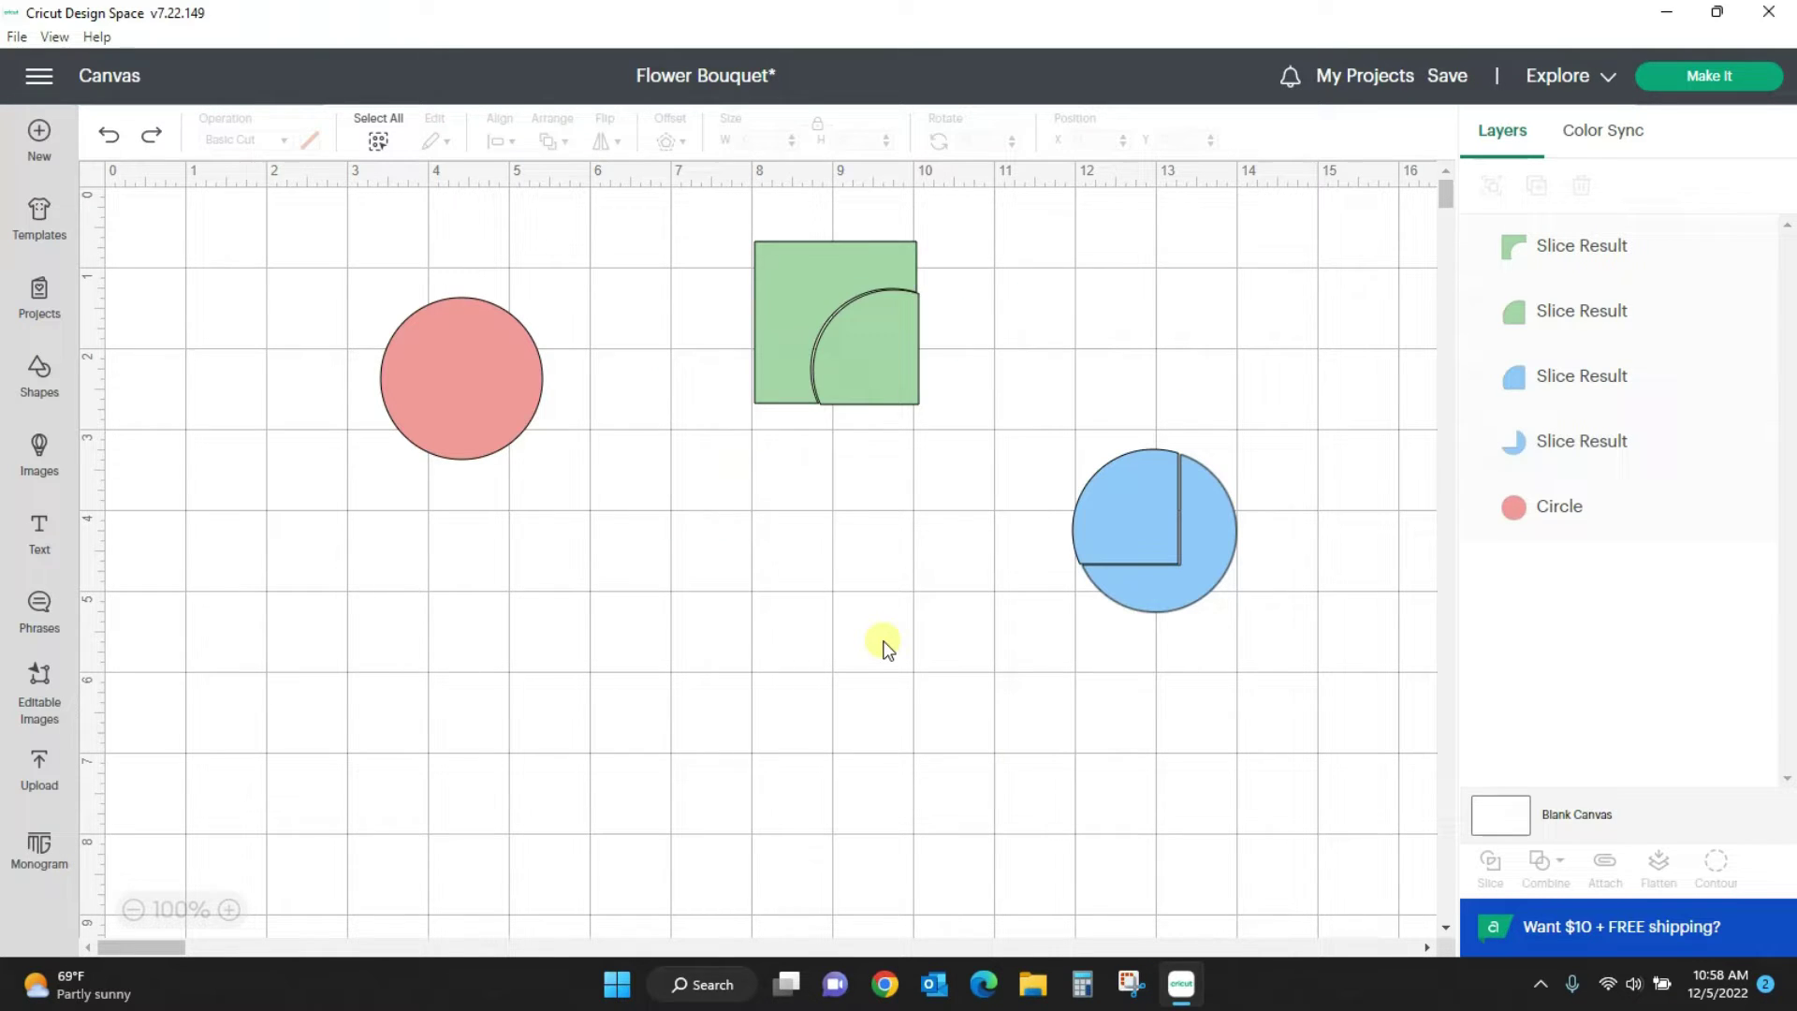
key("ctrl+z")
key("ctrl+z")
key("ctrl+z")
key("ctrl+z")
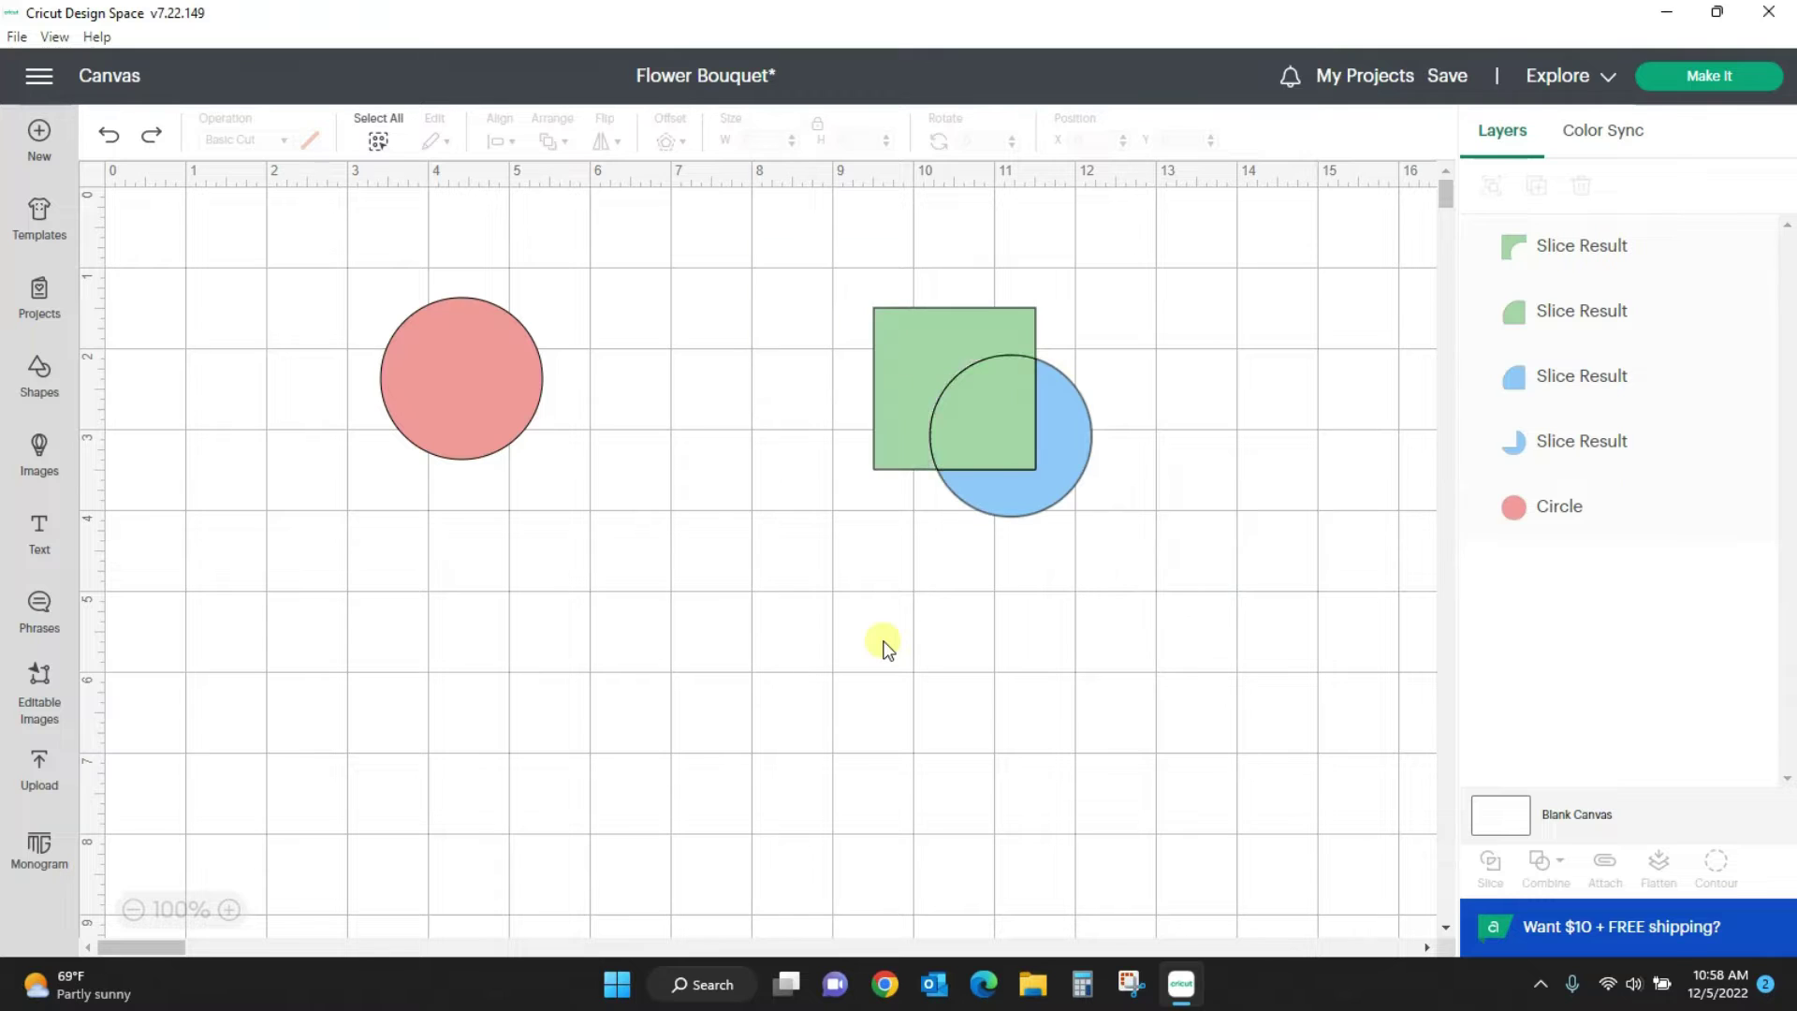
key("ctrl+z")
key("ctrl+z")
left_click_drag(715, 407, 1043, 481)
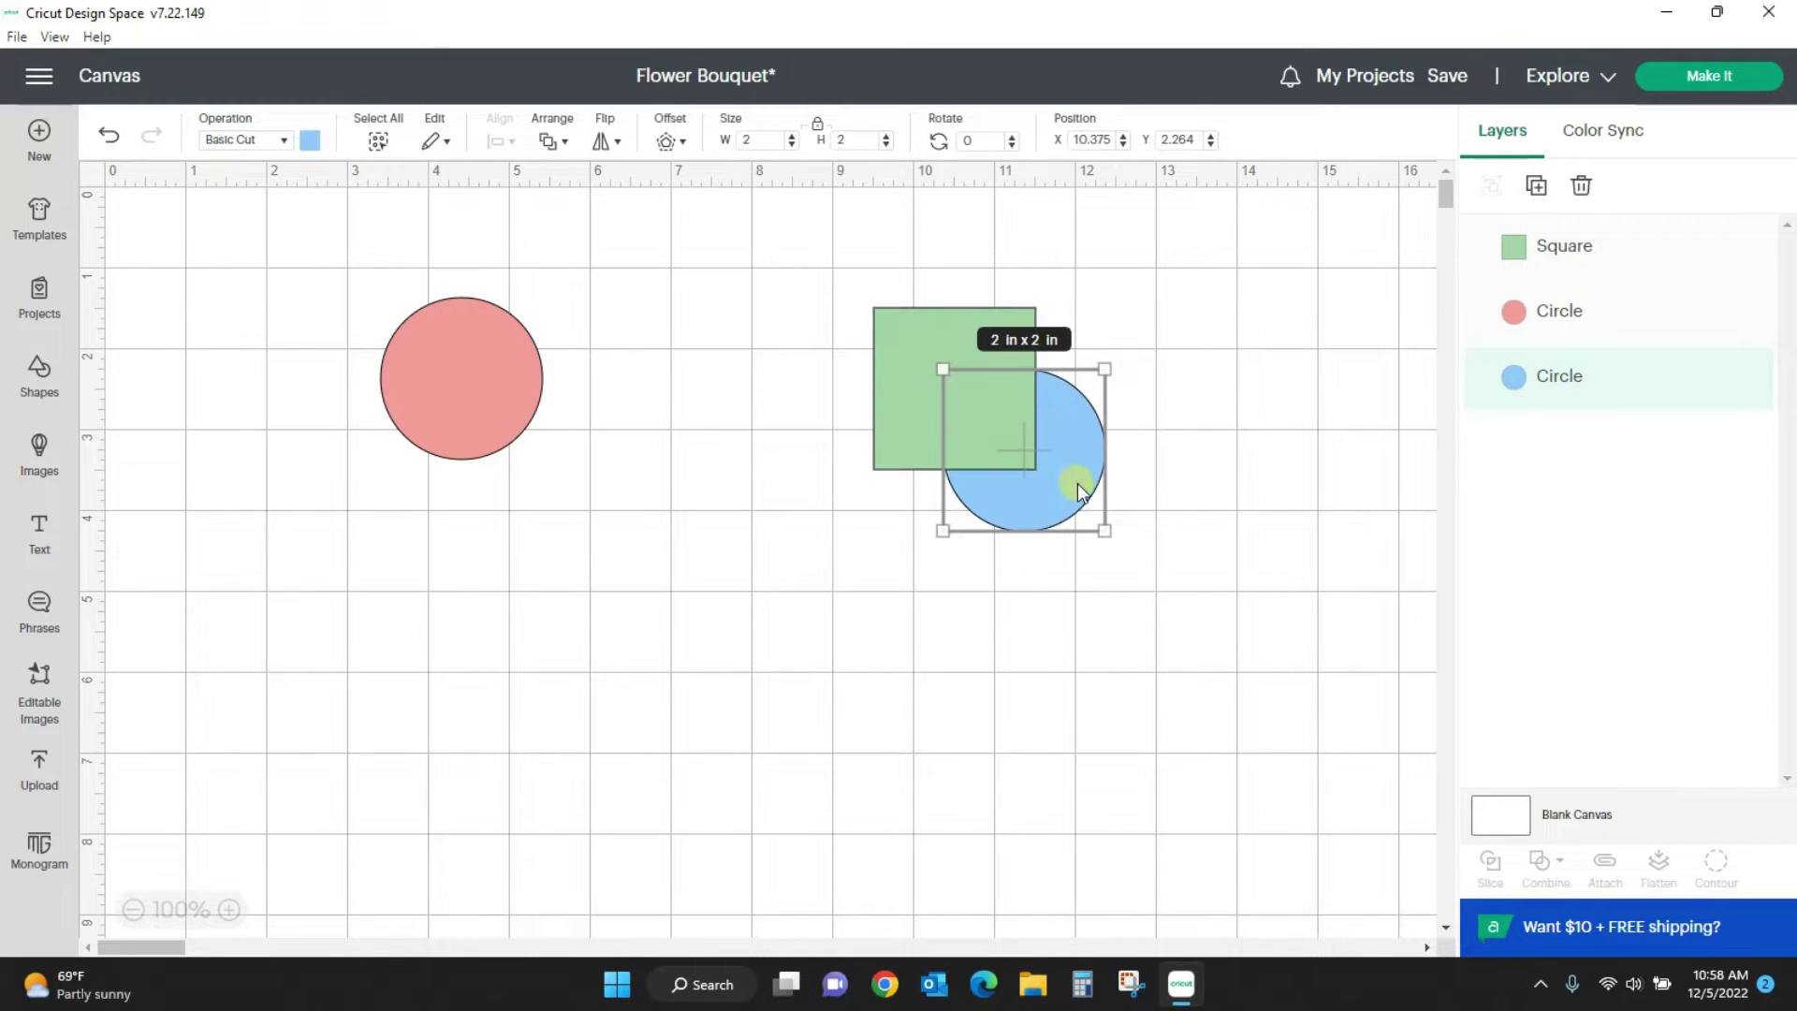
left_click(1037, 803)
left_click_drag(789, 254, 1193, 636)
Step: Subtract the square from the blue circle, move the result, then undo the subtraction
left_click(1562, 865)
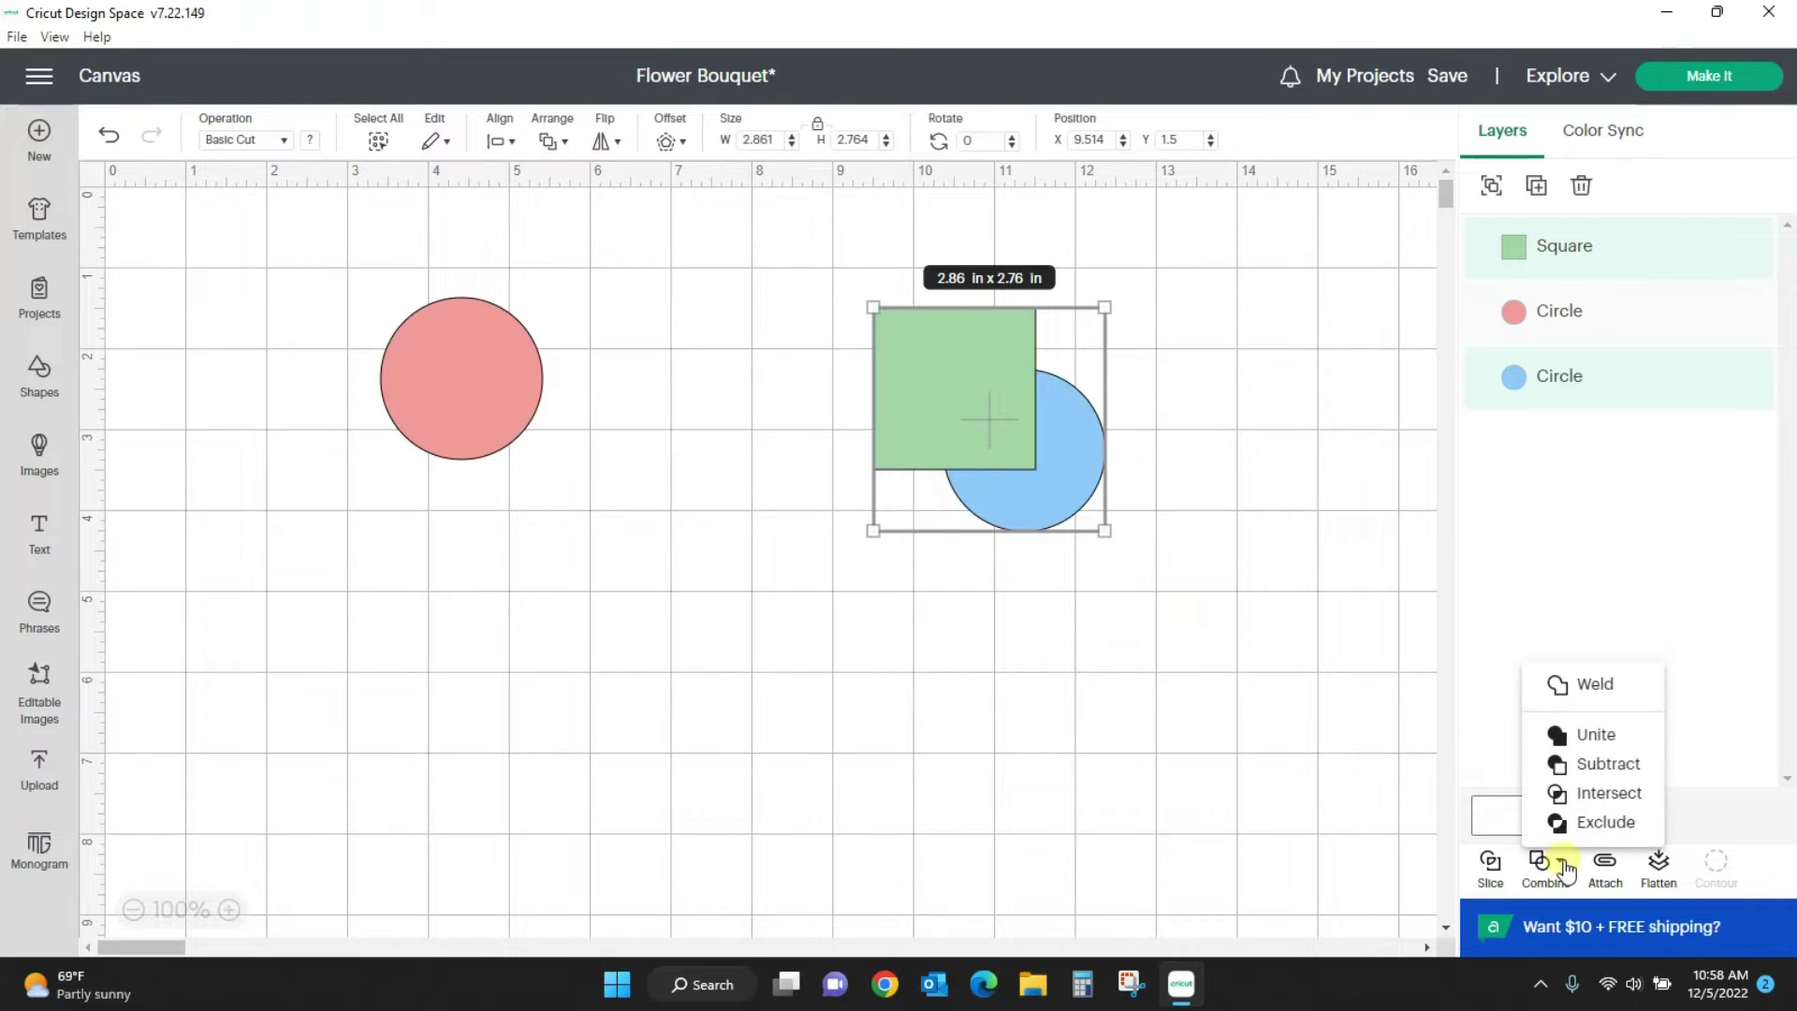
left_click(1592, 769)
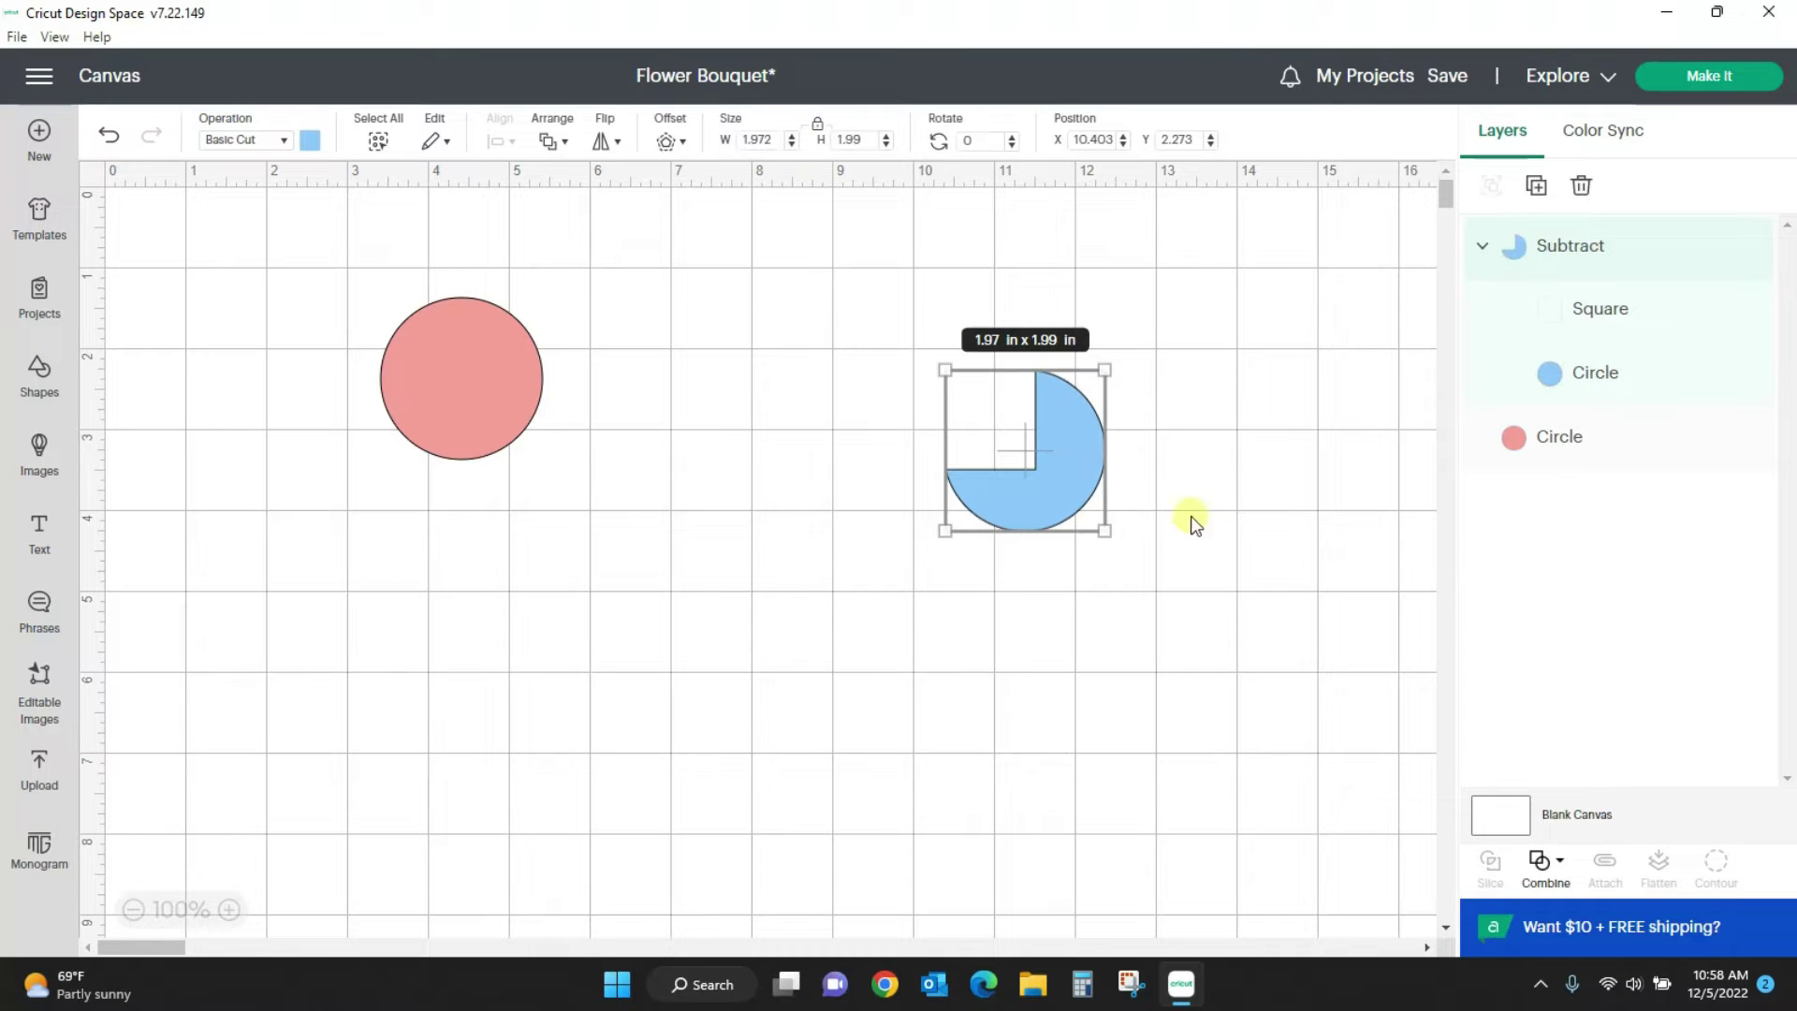
left_click_drag(1108, 500, 1211, 539)
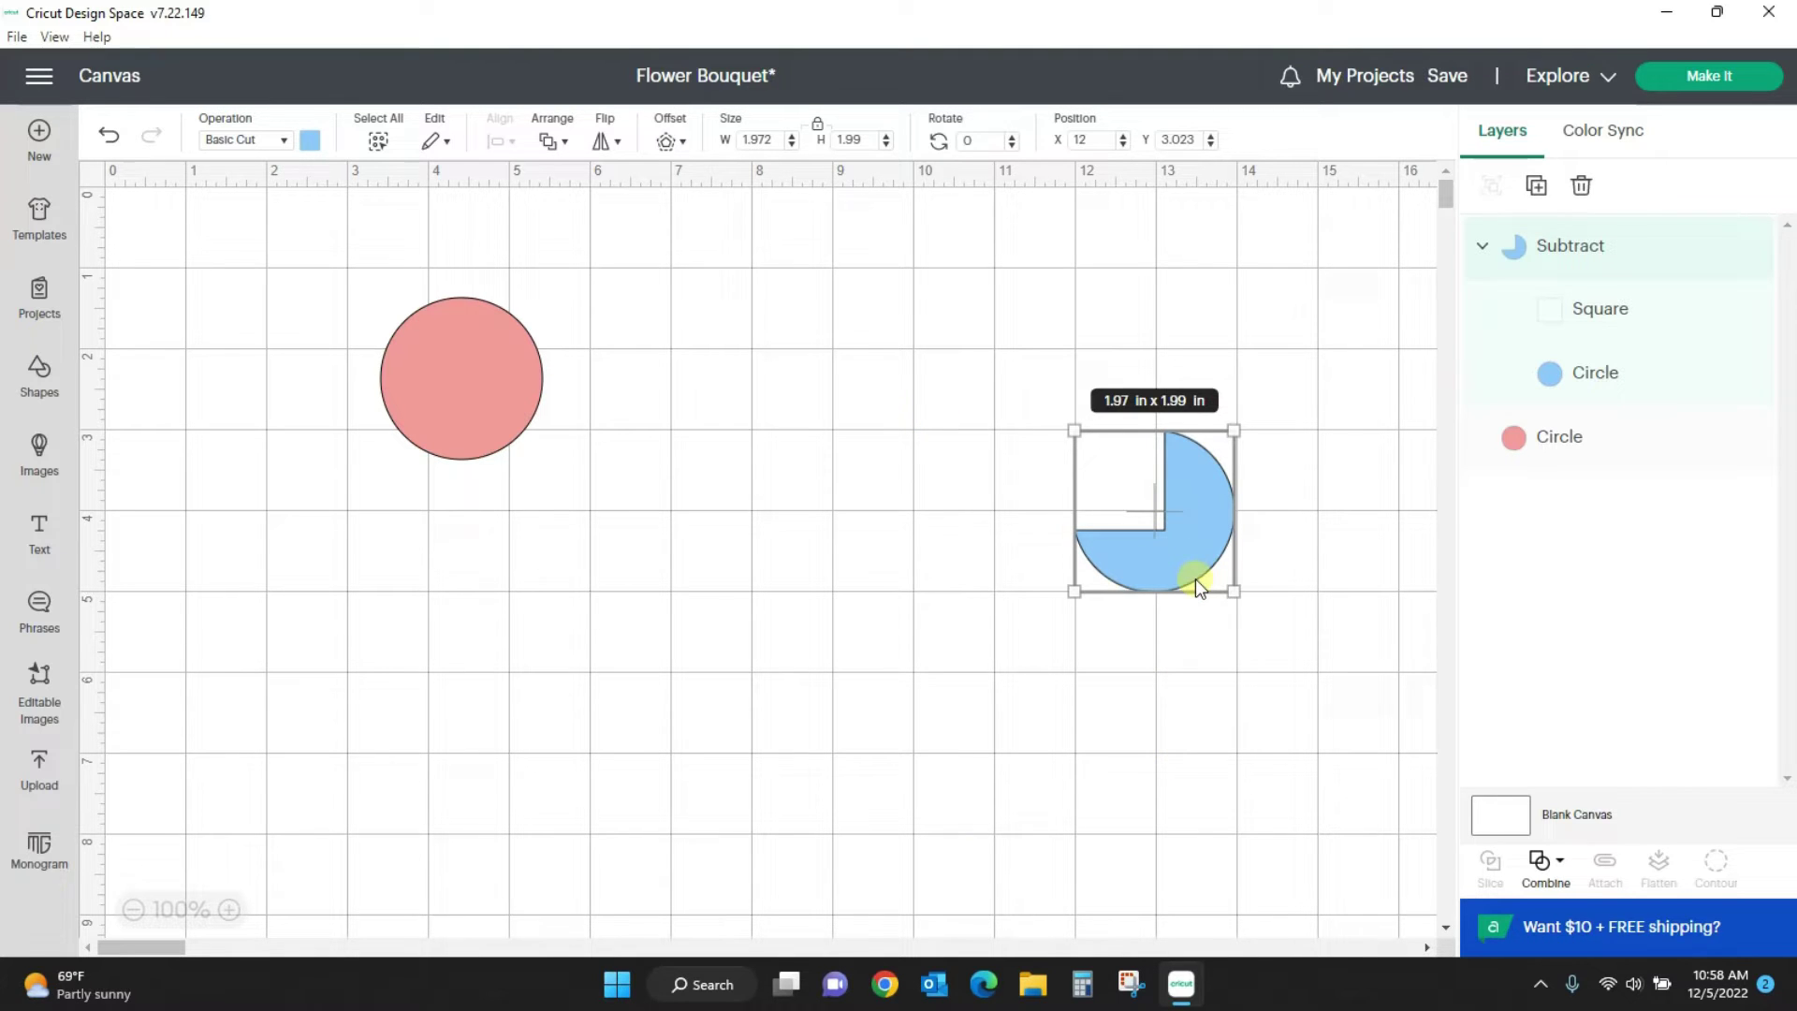
left_click_drag(1194, 526, 1215, 591)
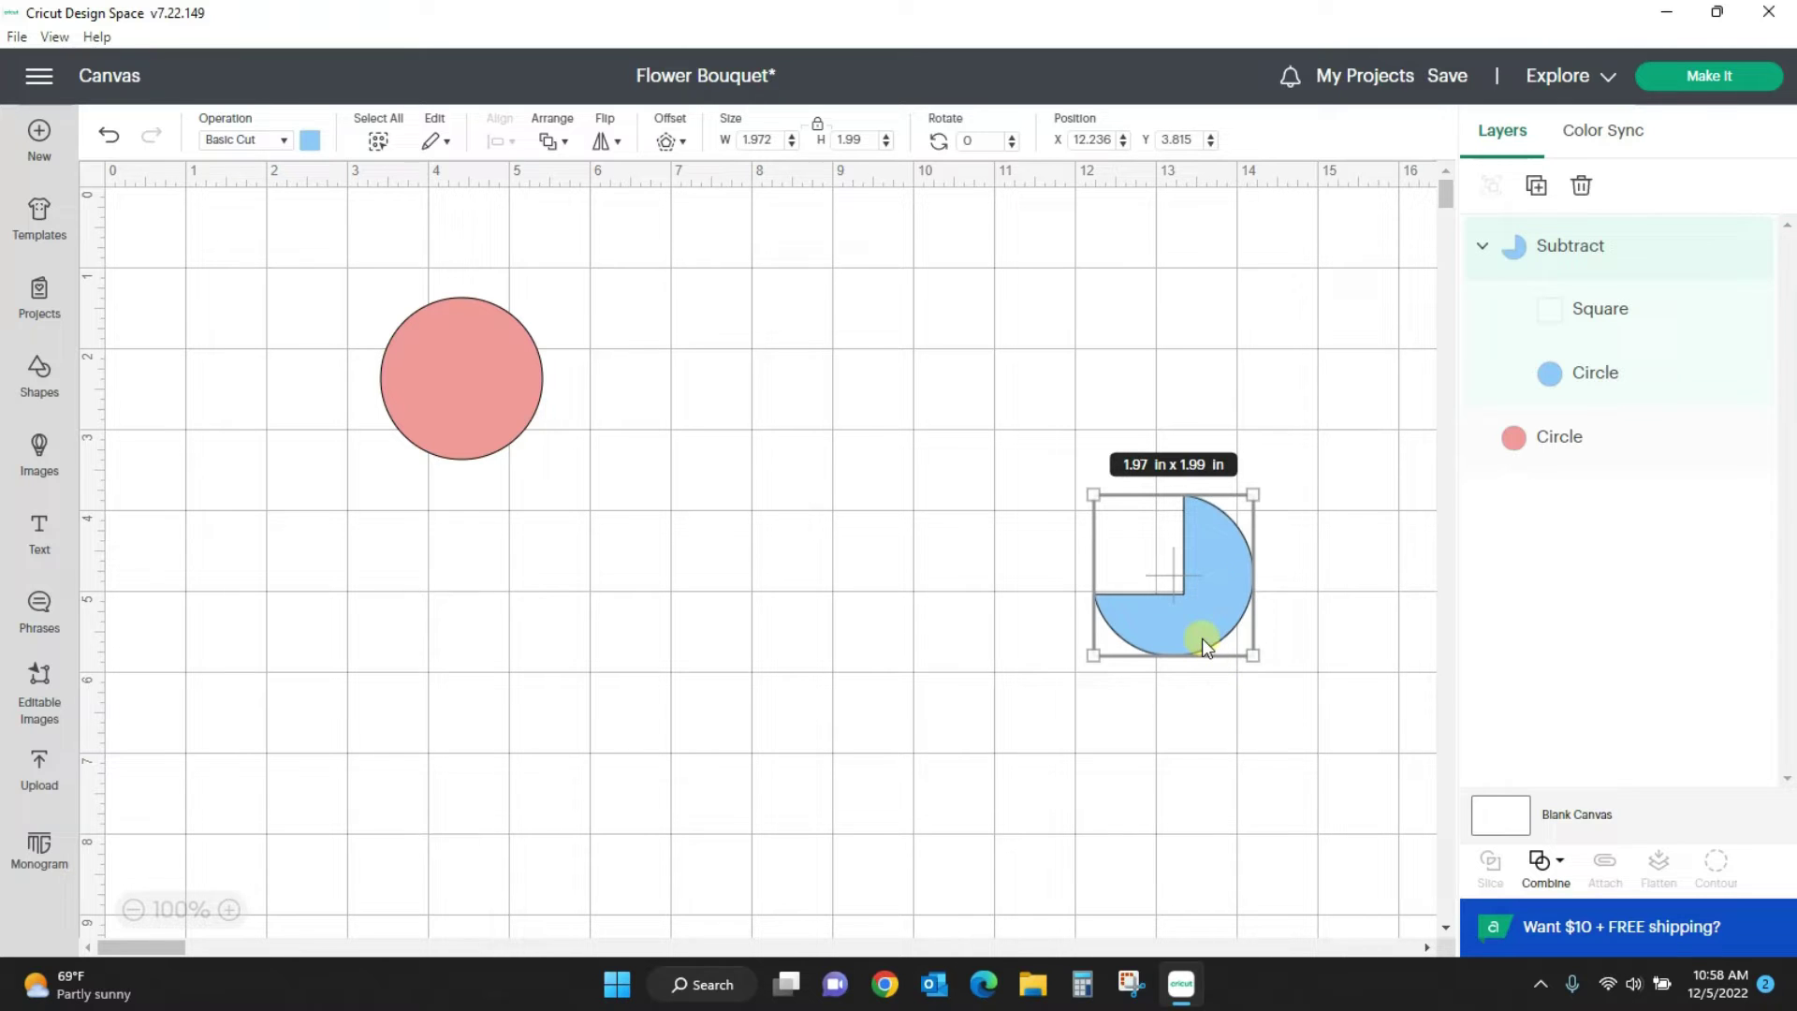
key("ctrl+z")
key("ctrl+z")
key("ctrl+z")
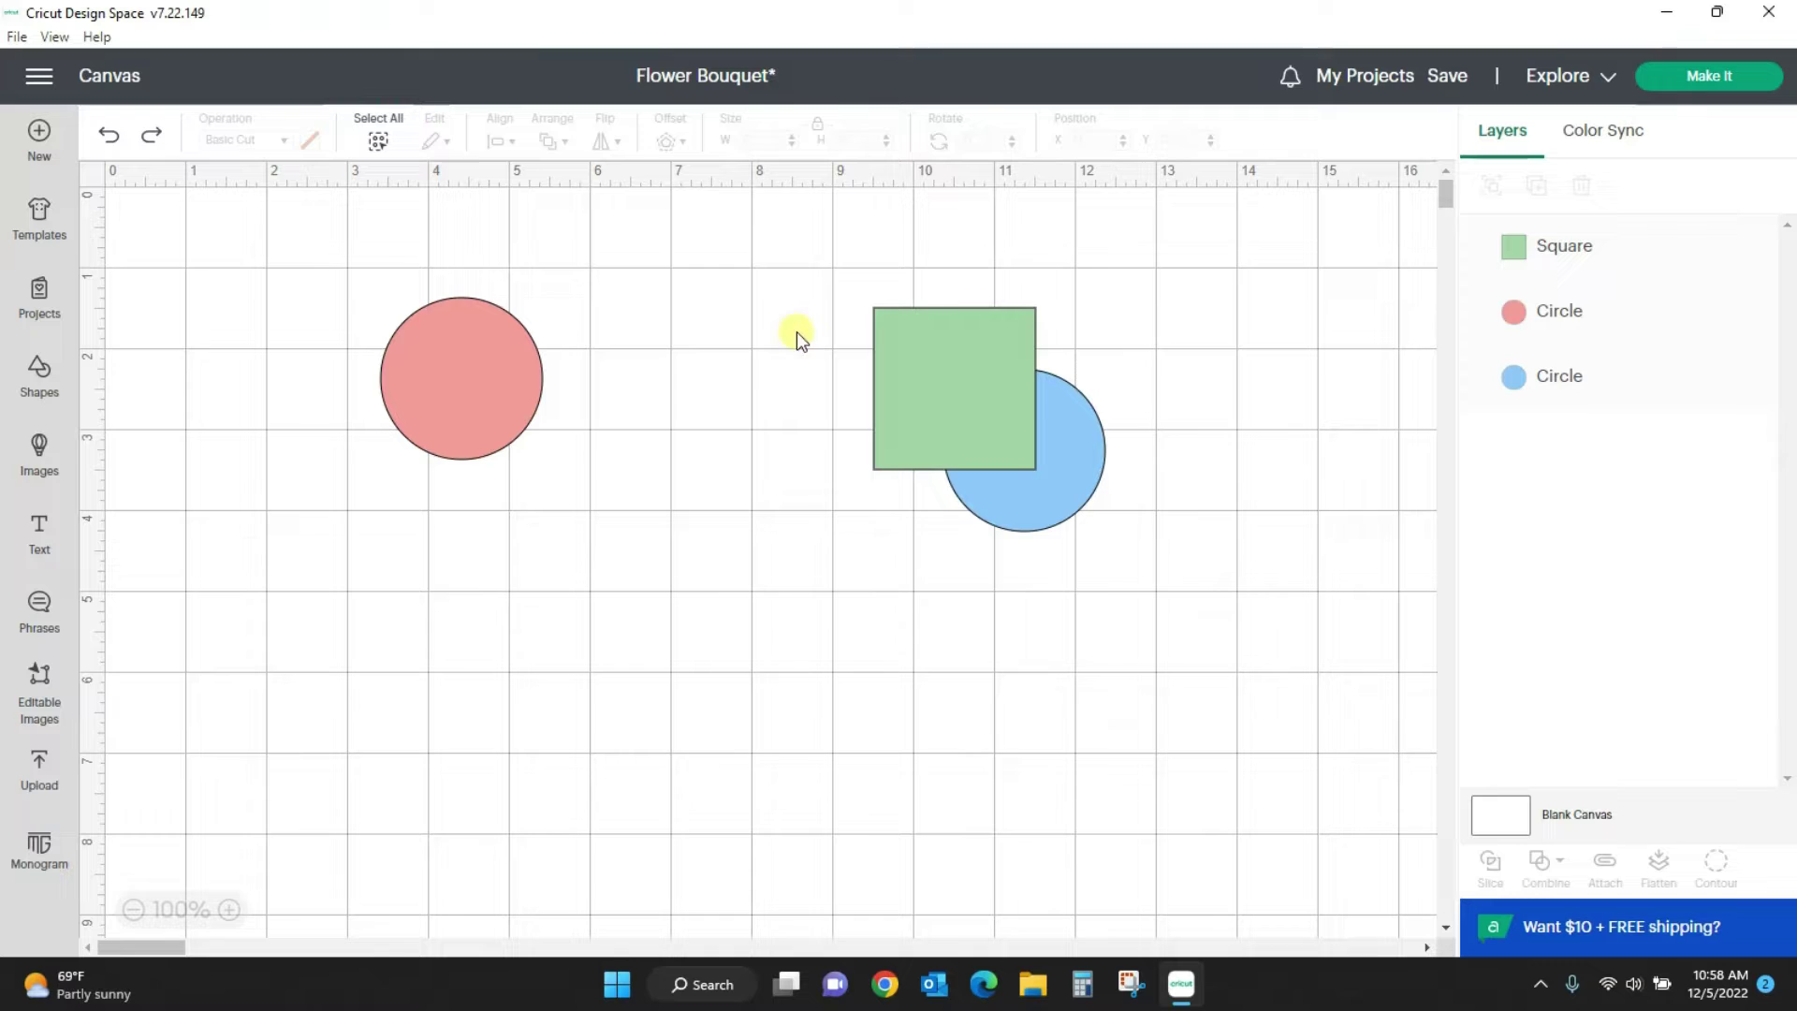
Step: Re-slice the square and blue circle into separated pieces, and enlarge the pink circle to 4 in x 4 in
left_click_drag(814, 247, 1236, 611)
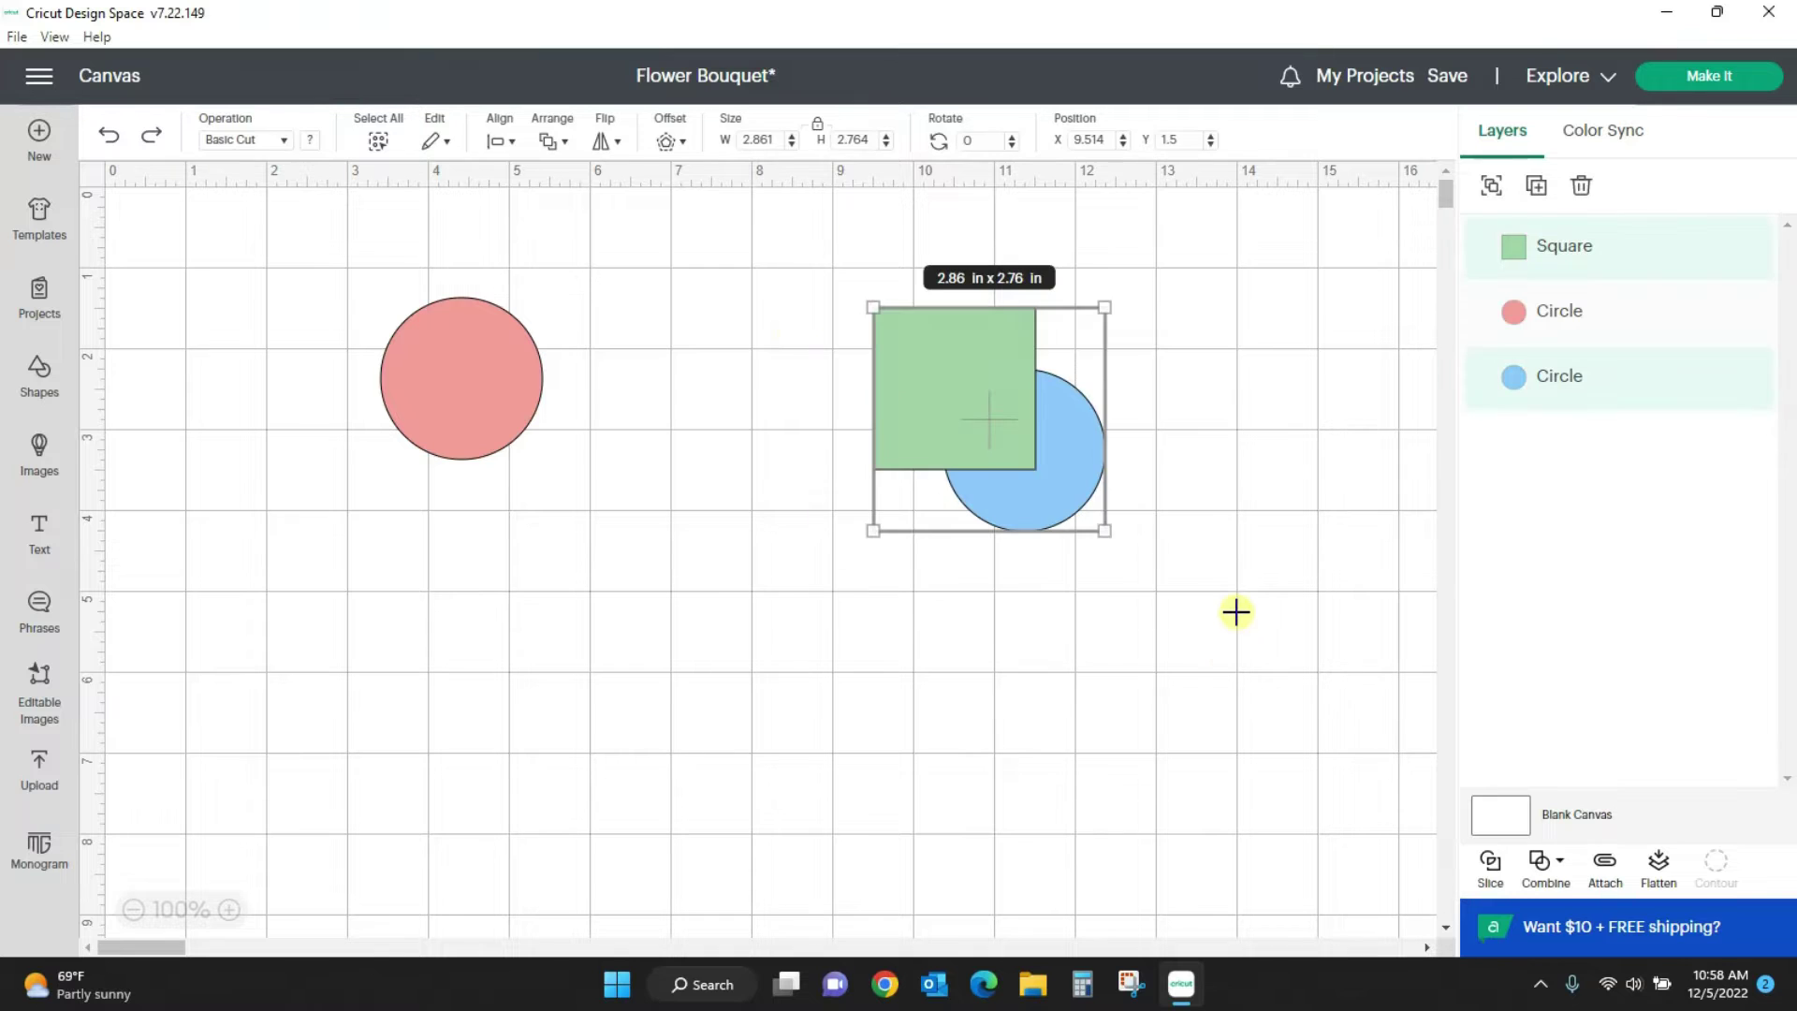
left_click(1497, 844)
left_click_drag(1095, 481, 1343, 607)
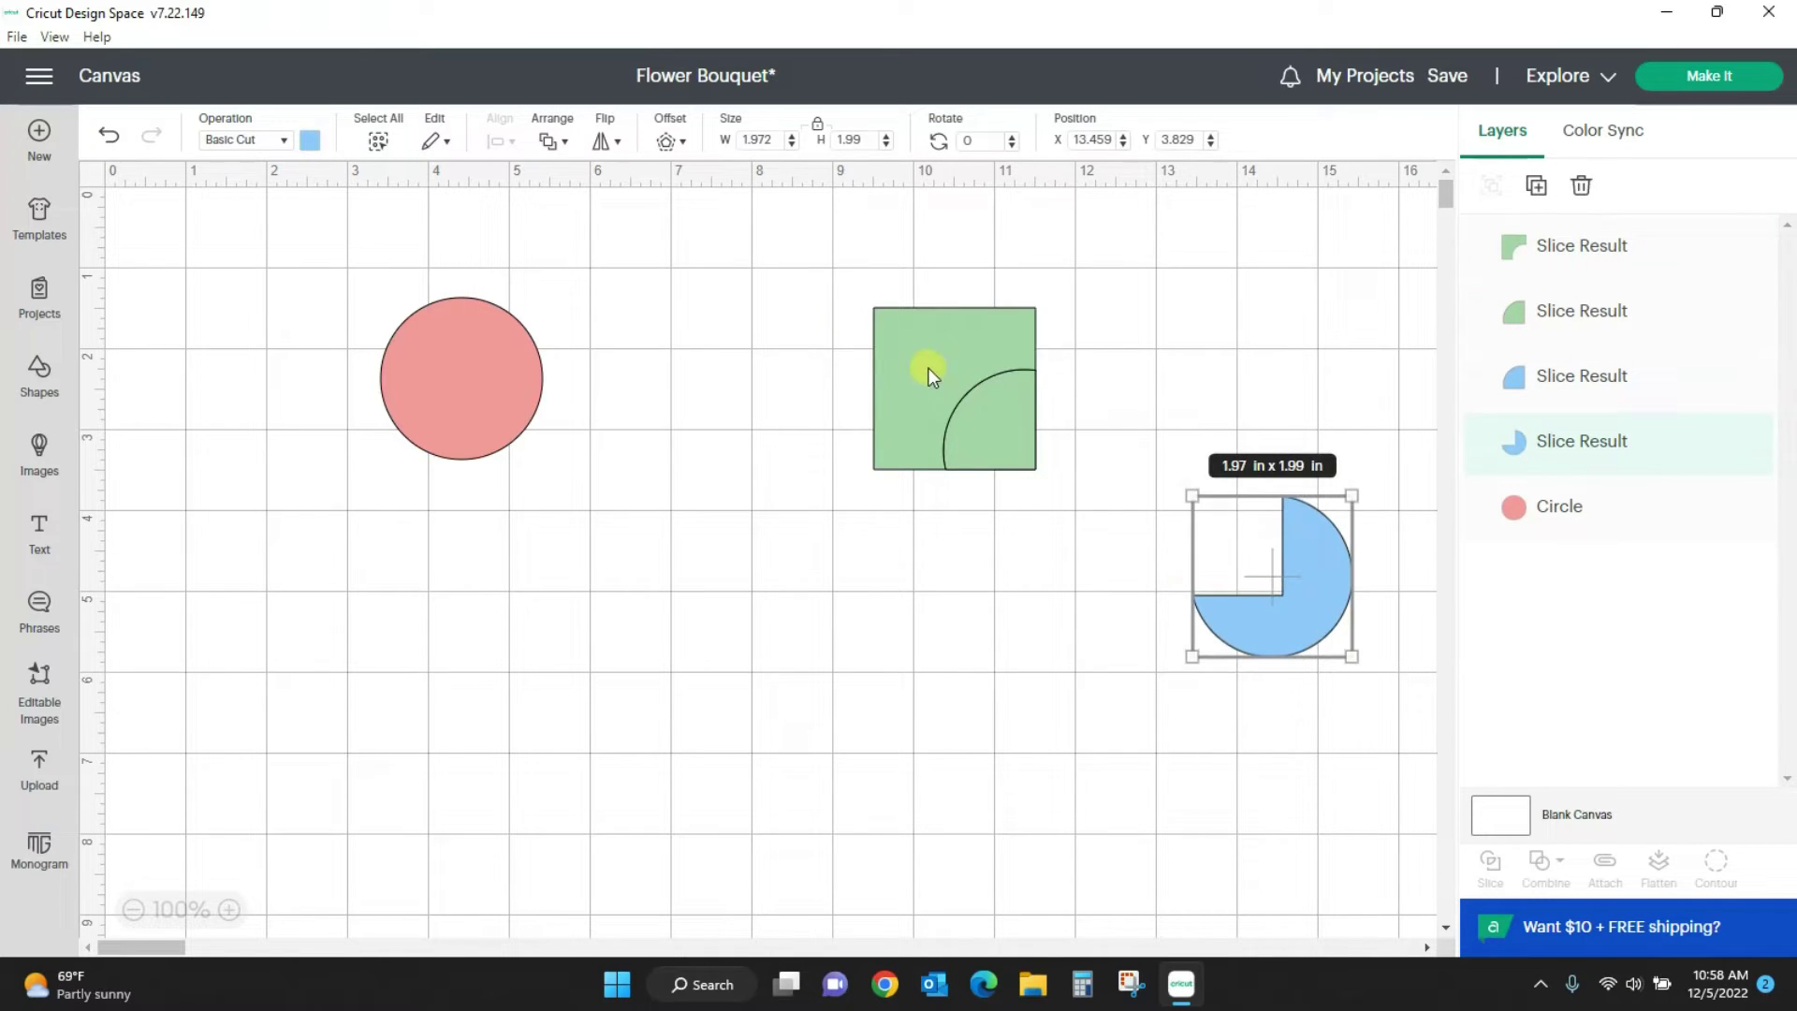
left_click_drag(931, 374, 808, 281)
left_click_drag(994, 428, 1136, 440)
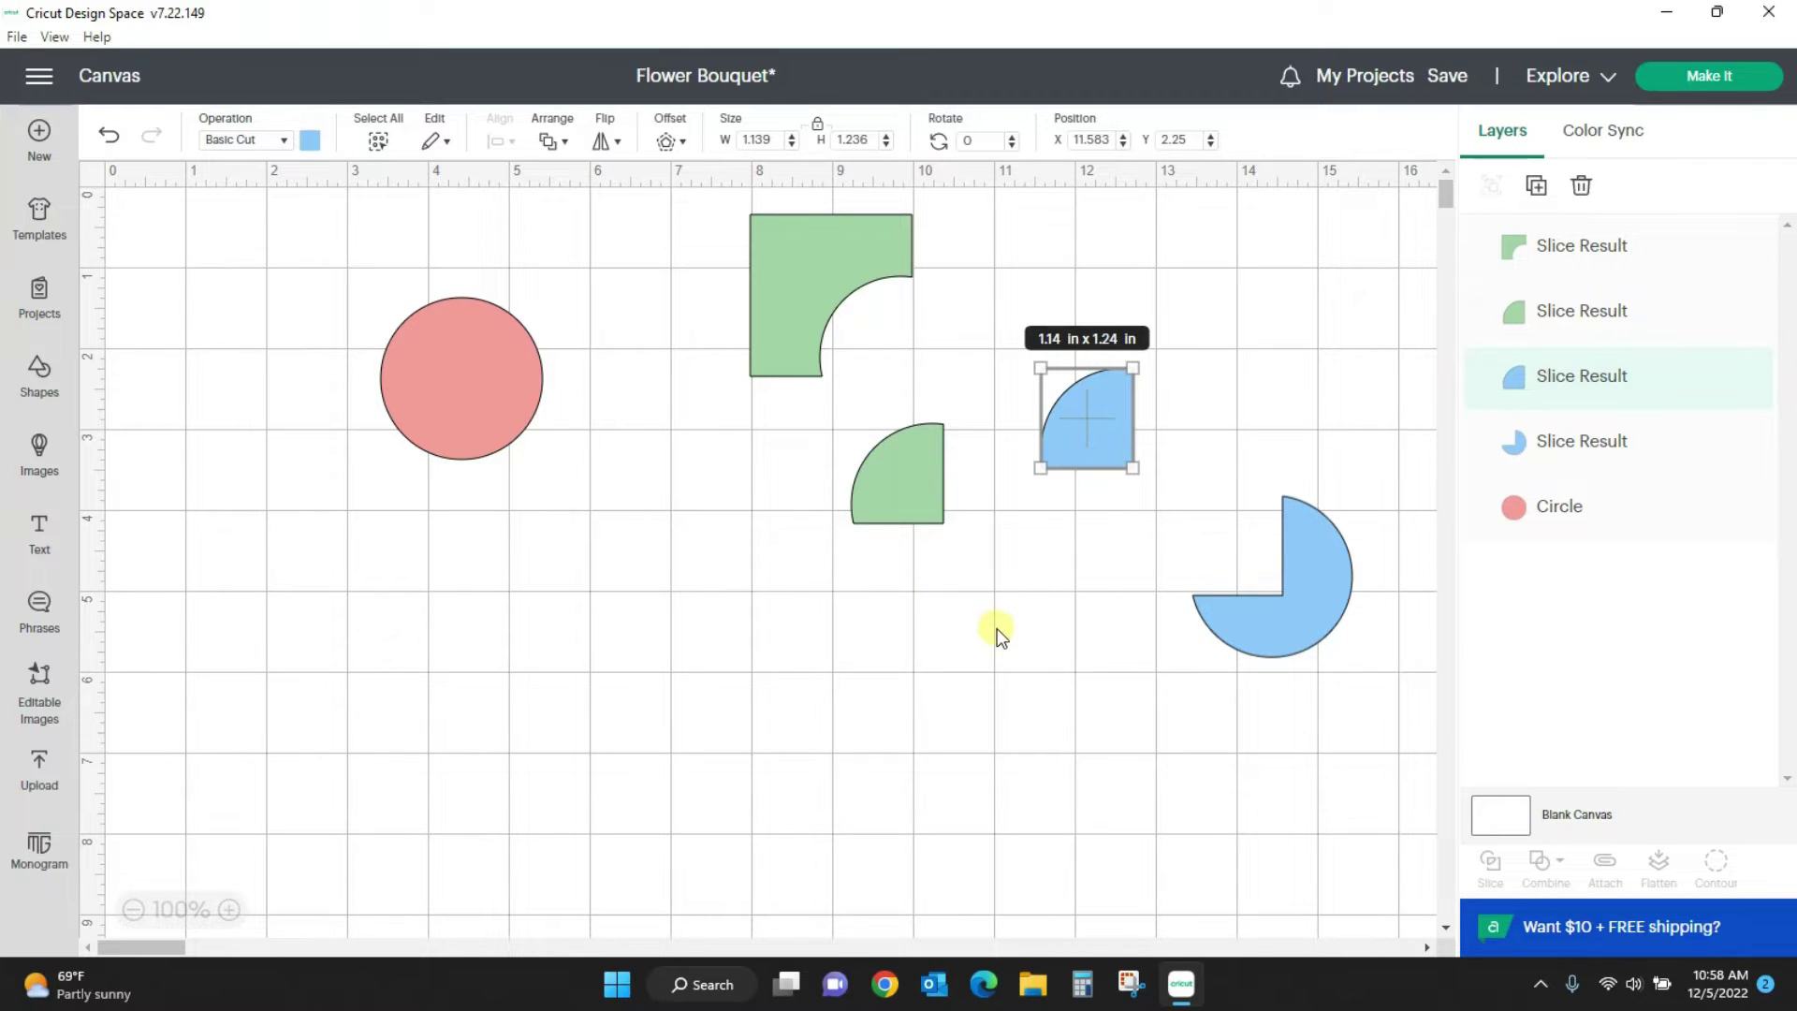
left_click(498, 379)
left_click_drag(550, 462, 705, 619)
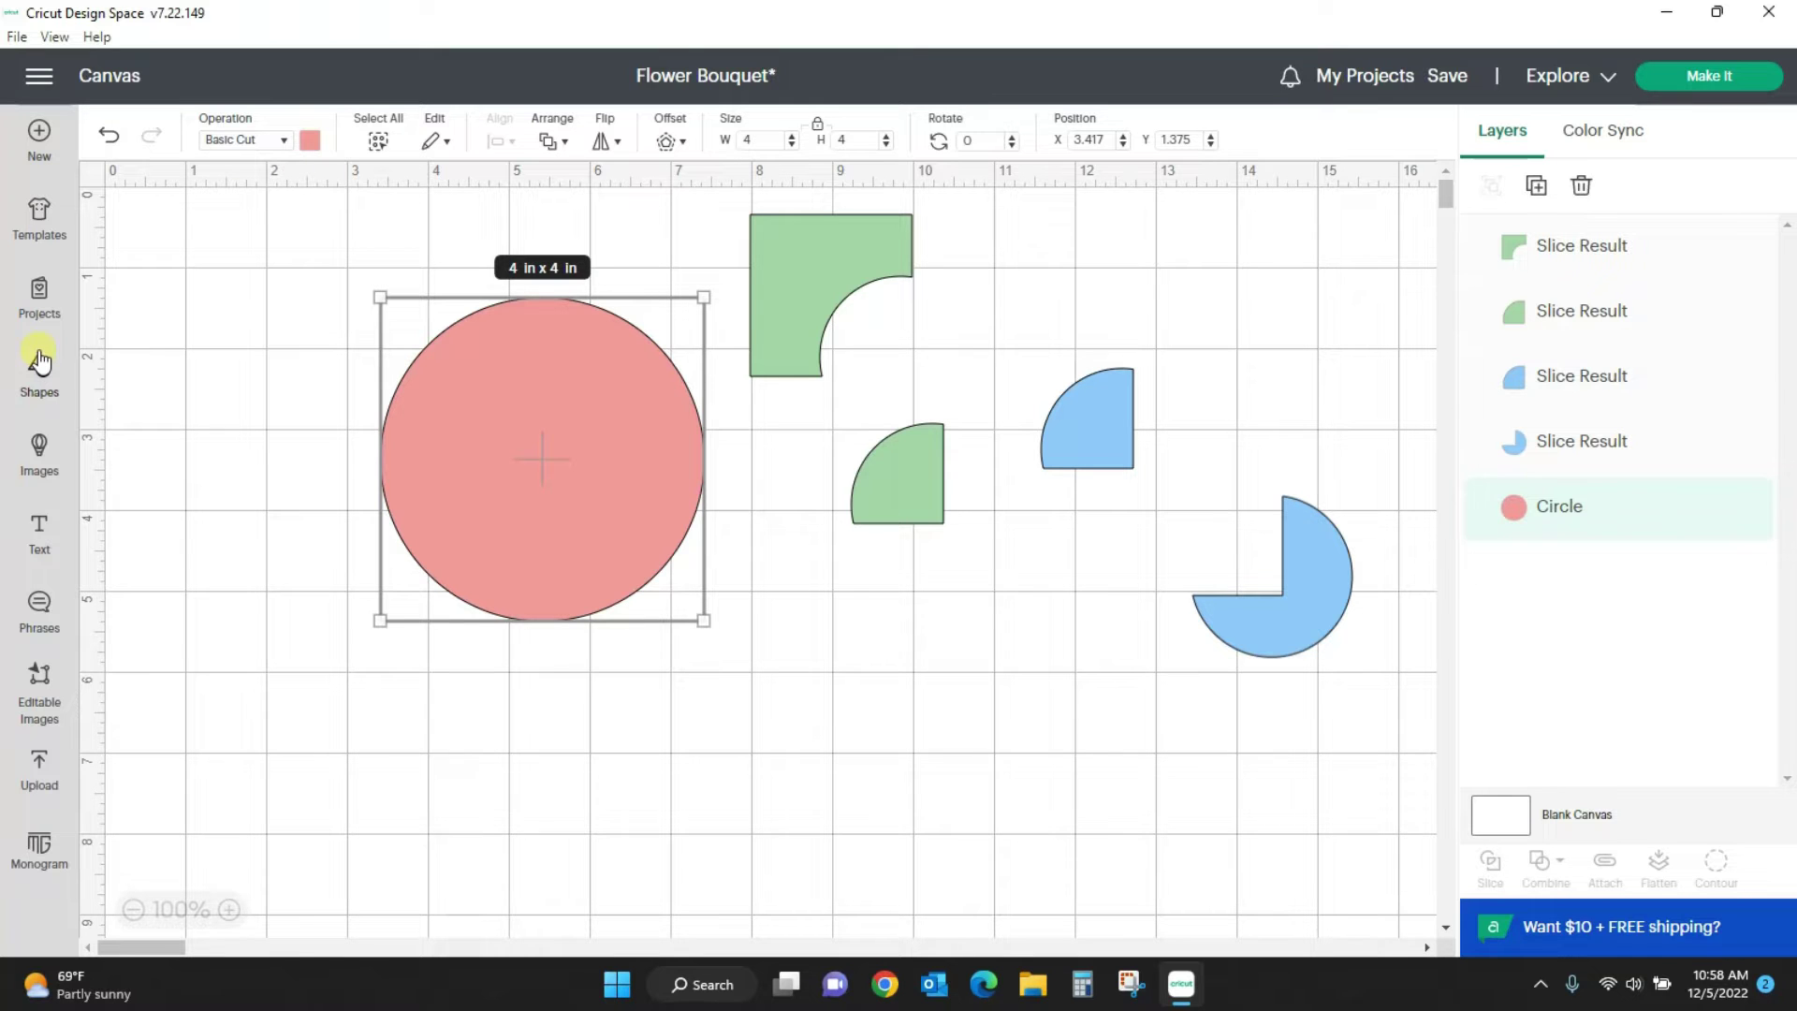
Step: Search the image library for 'snowflake' and add the third snowflake design to the canvas
left_click(40, 443)
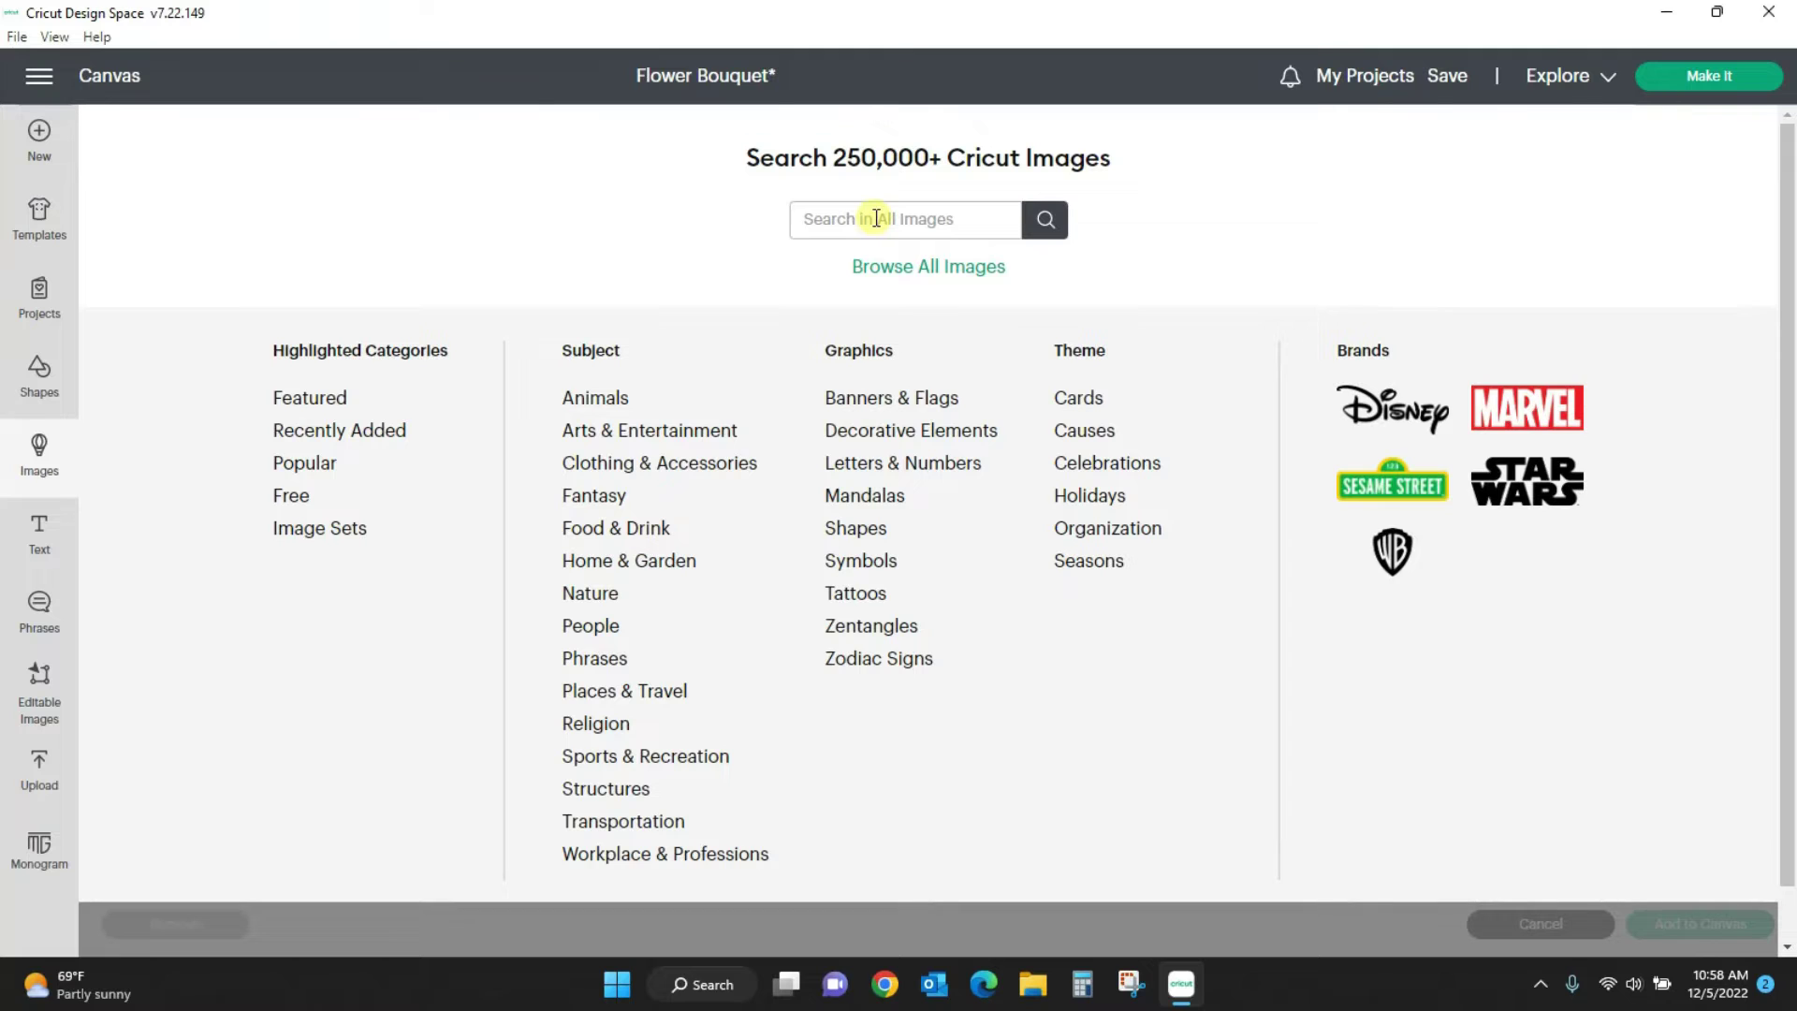
left_click(876, 218)
type("snowflake")
key("Return")
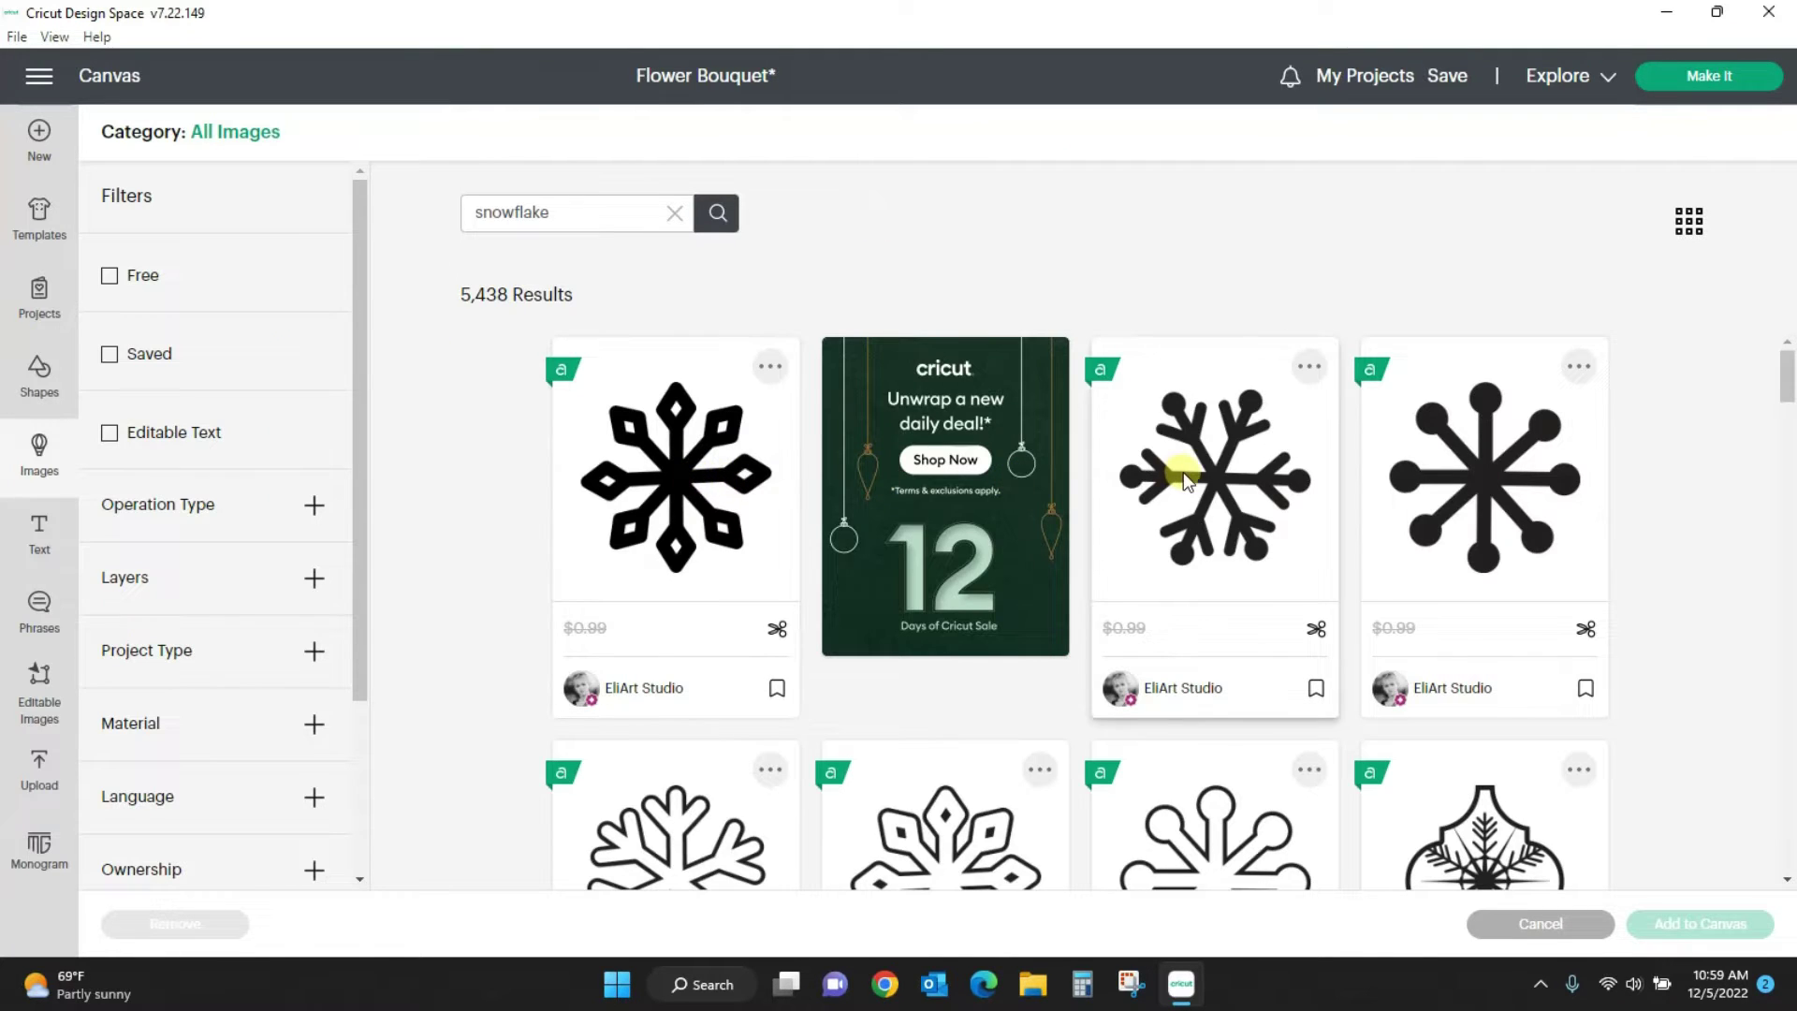
left_click(1183, 471)
left_click(1672, 924)
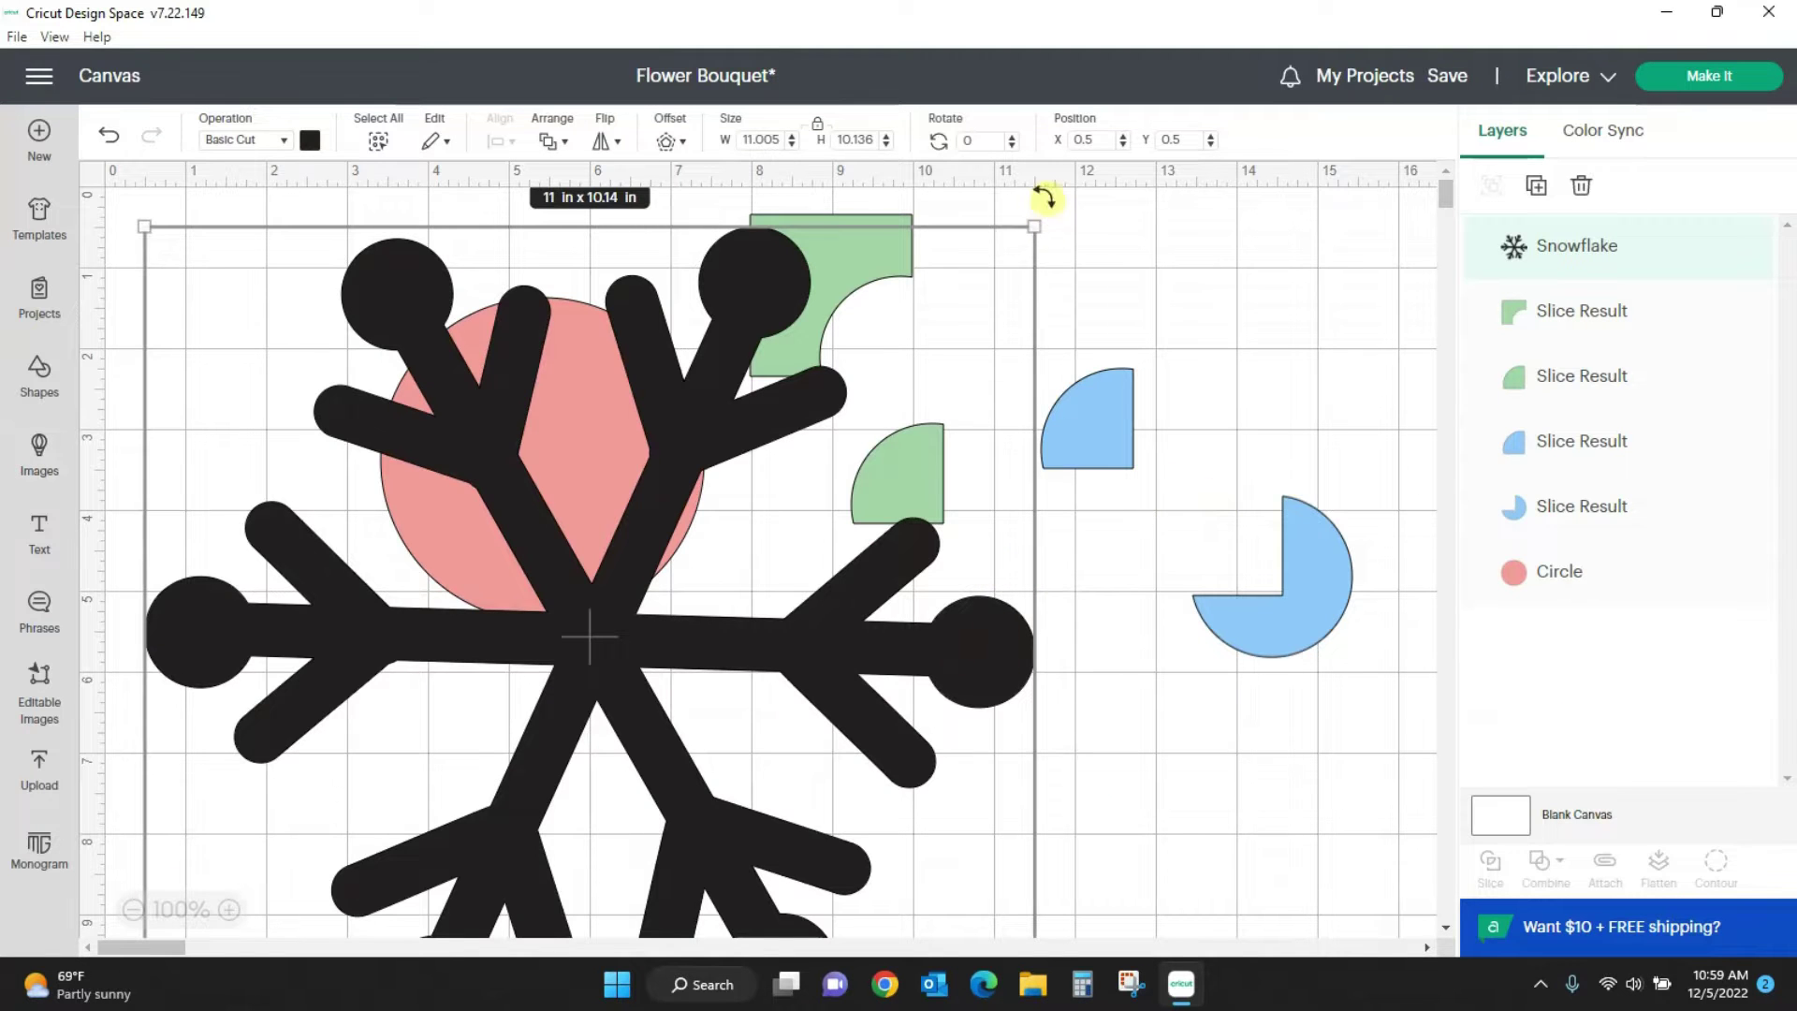
Step: Shrink the snowflake to about 0.86 x 0.79 in and place it and a duplicate on the circle
left_click_drag(1034, 225, 927, 559)
left_click_drag(1038, 522, 464, 400)
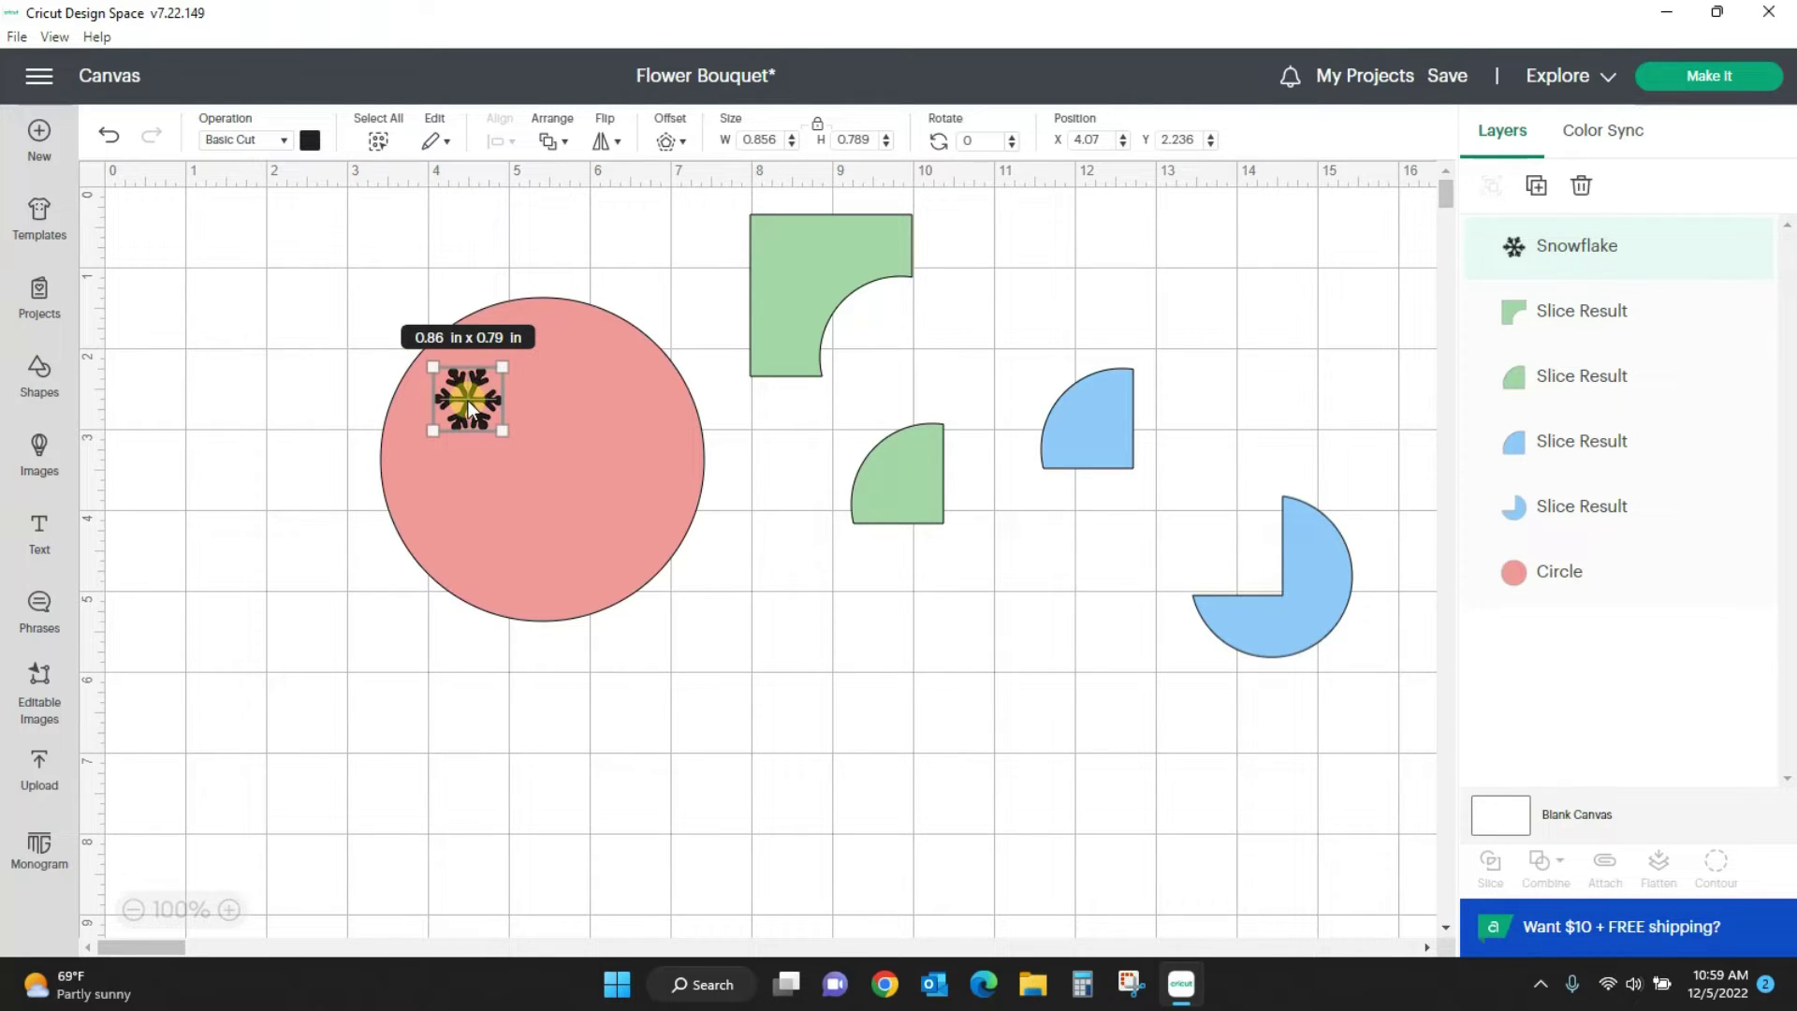
right_click(468, 401)
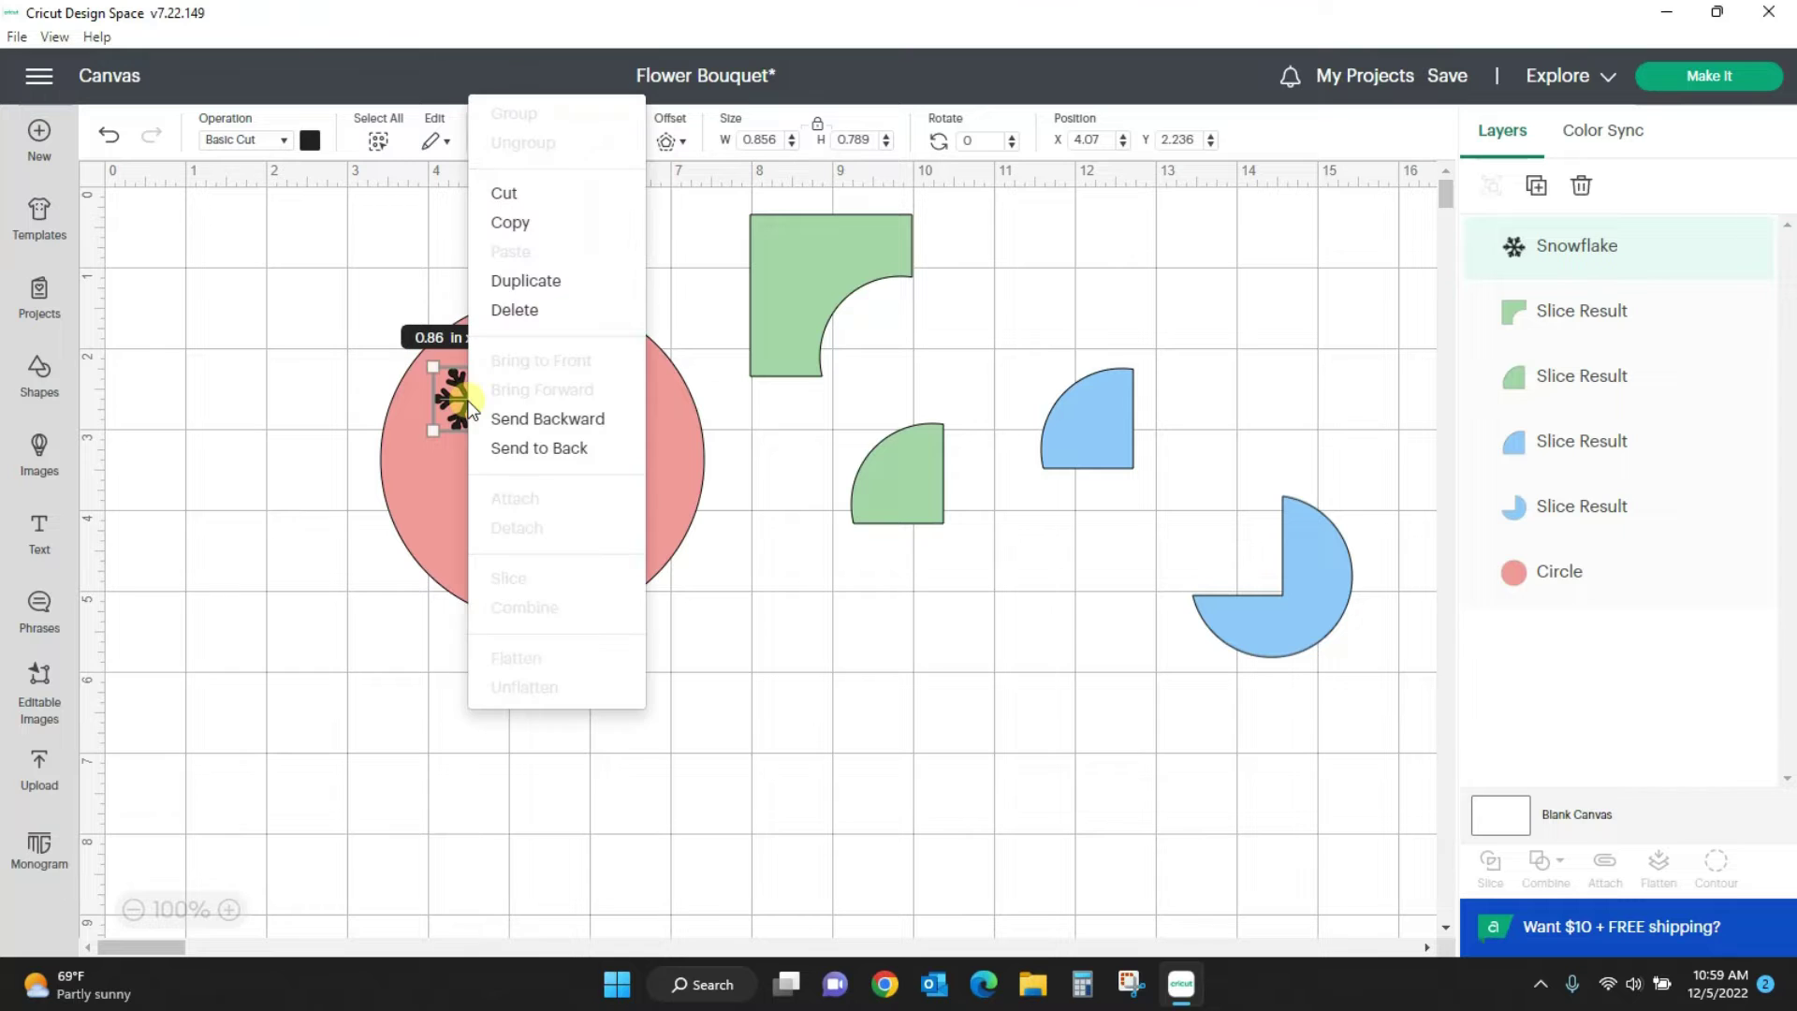
left_click(529, 281)
left_click_drag(224, 300, 604, 406)
Step: Add three more snowflake copies at the circle's lower left, lower right and top
right_click(612, 397)
left_click(699, 286)
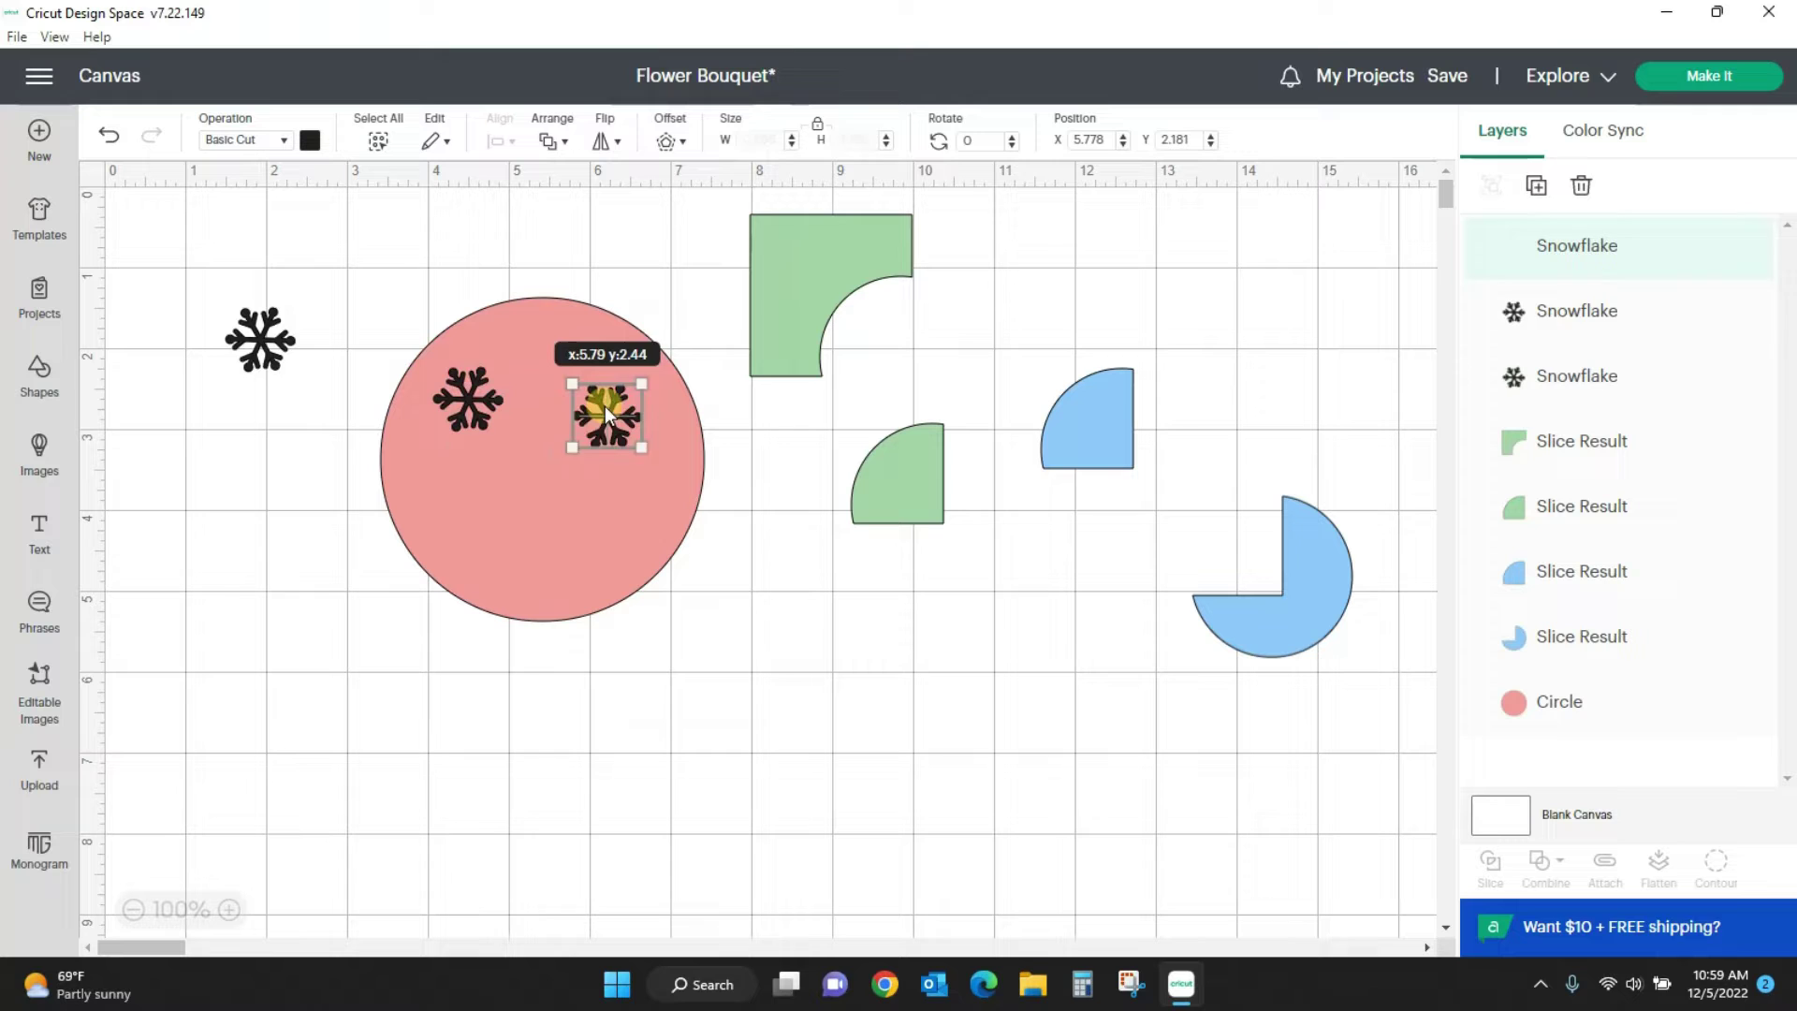
left_click_drag(257, 338, 464, 519)
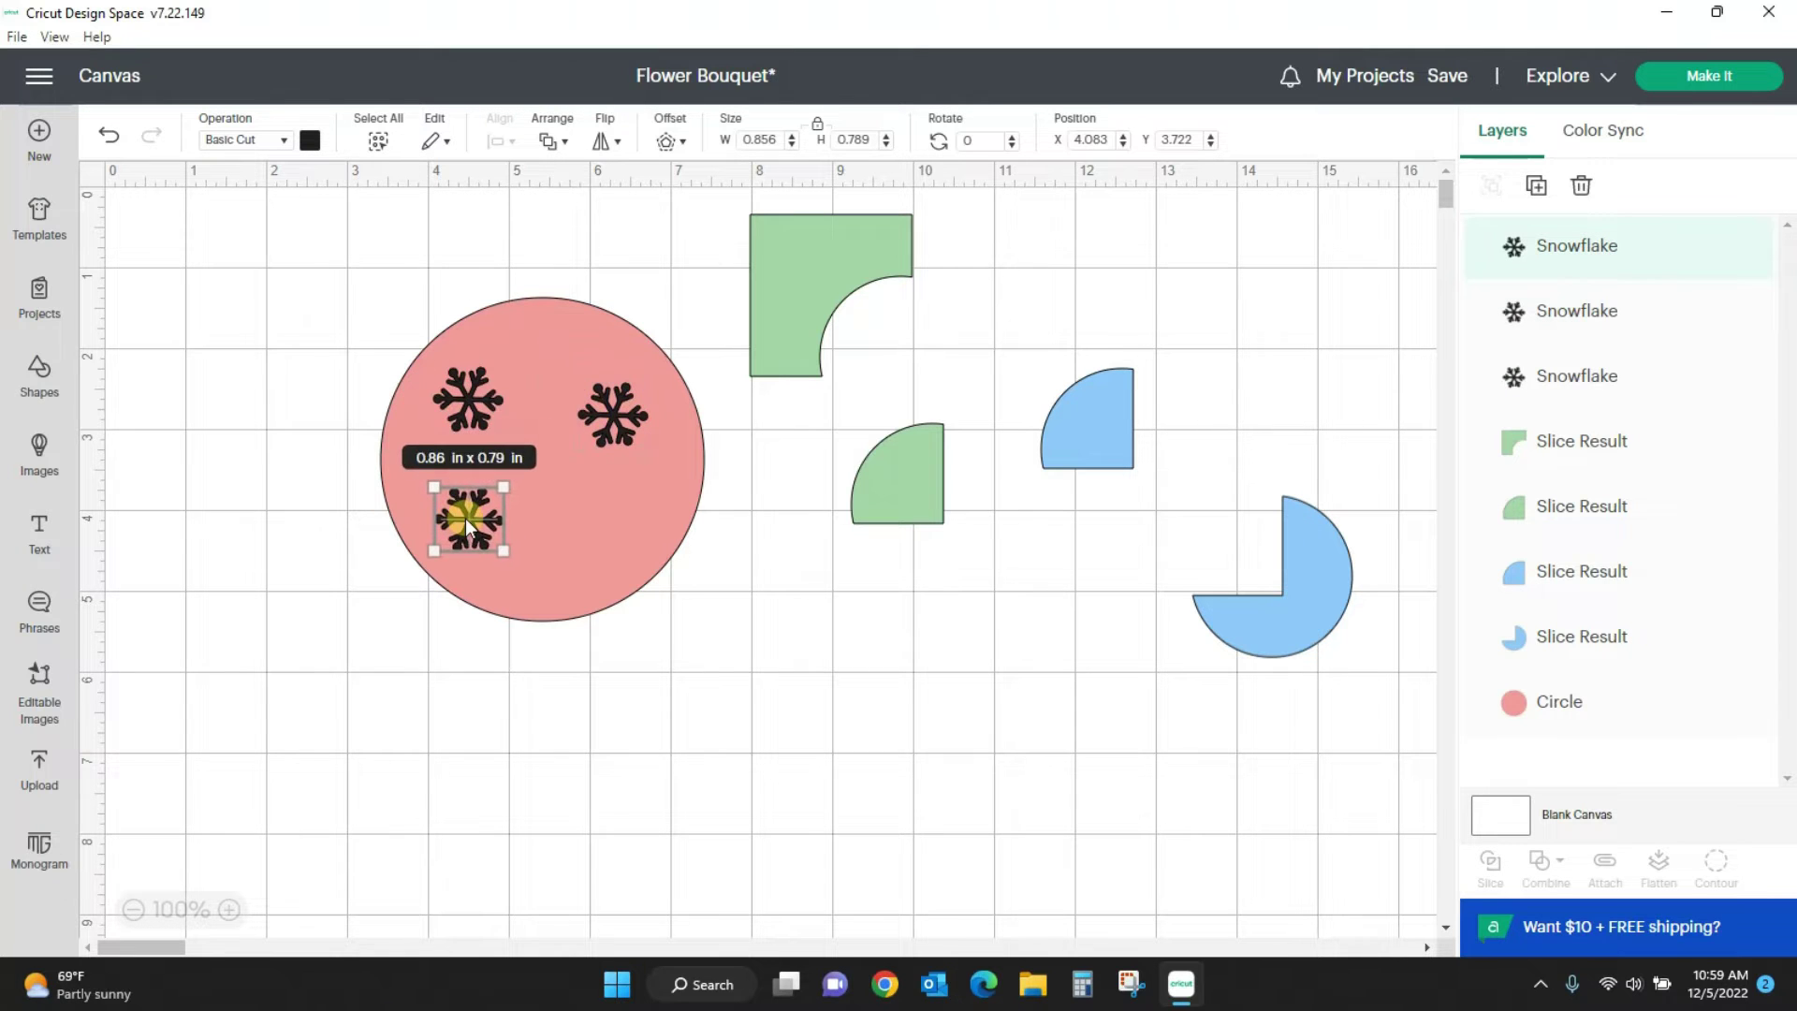
right_click(465, 518)
left_click(506, 398)
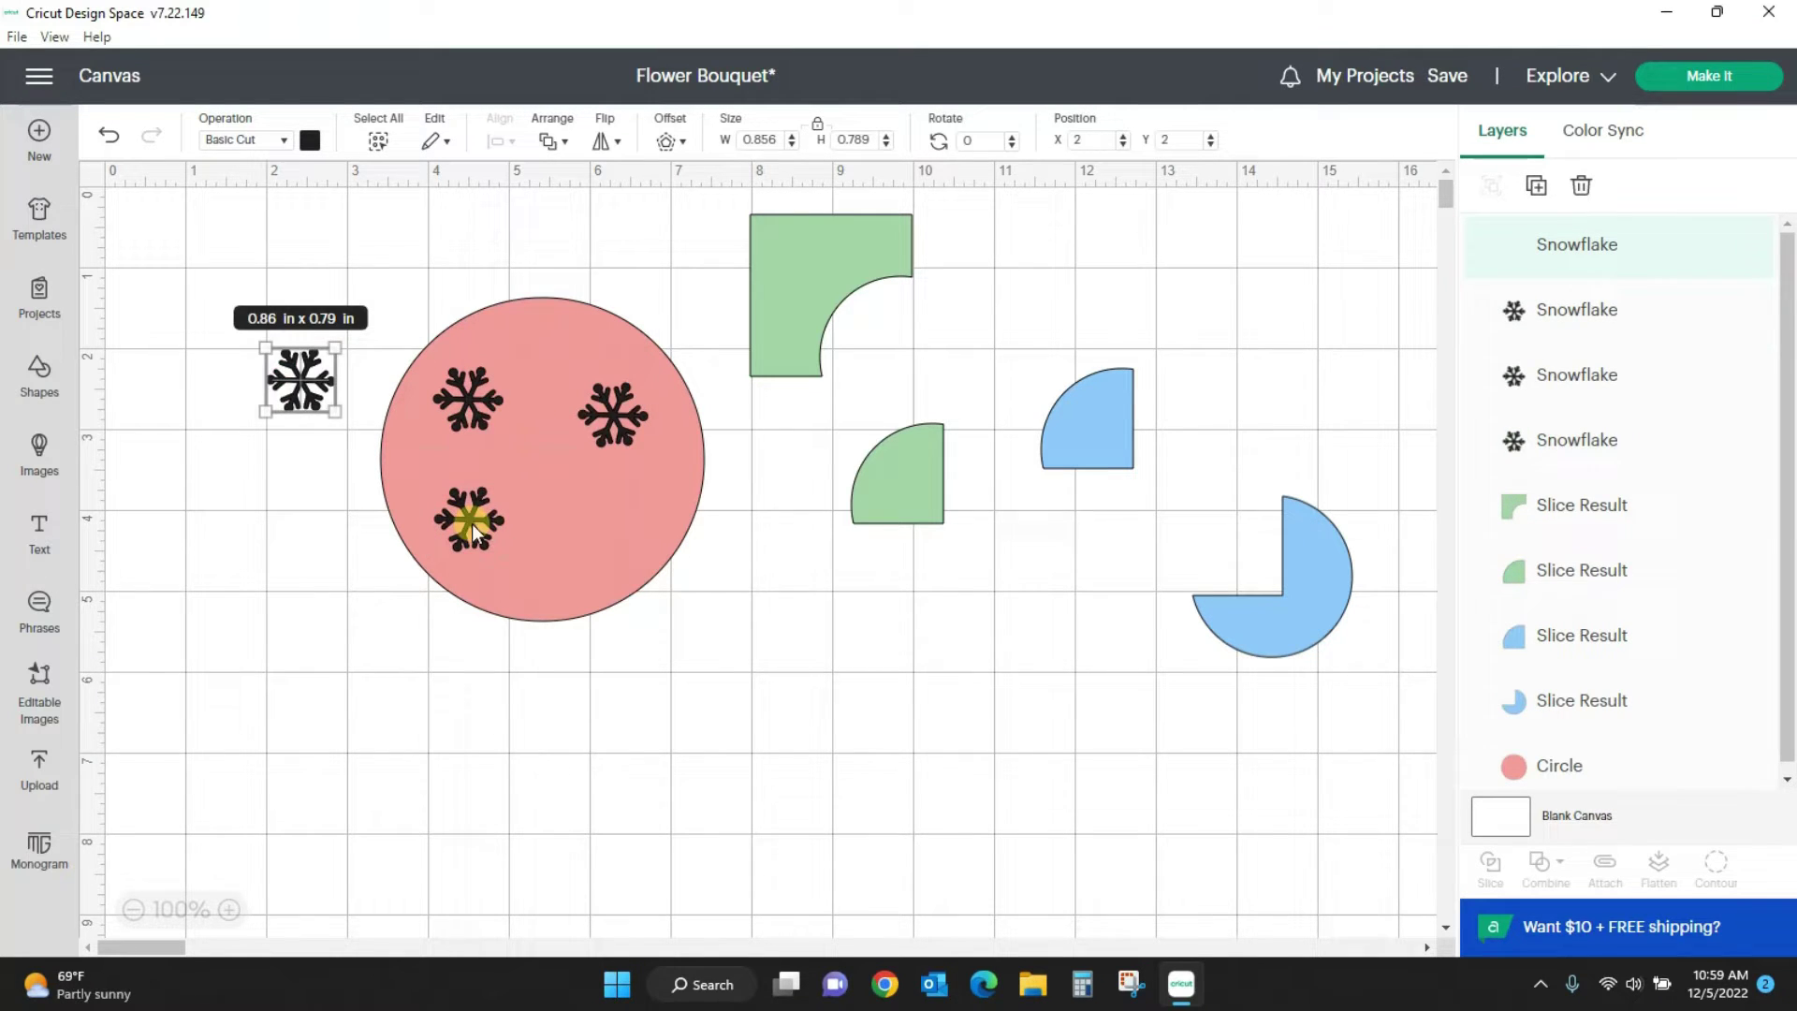
left_click_drag(313, 372, 603, 537)
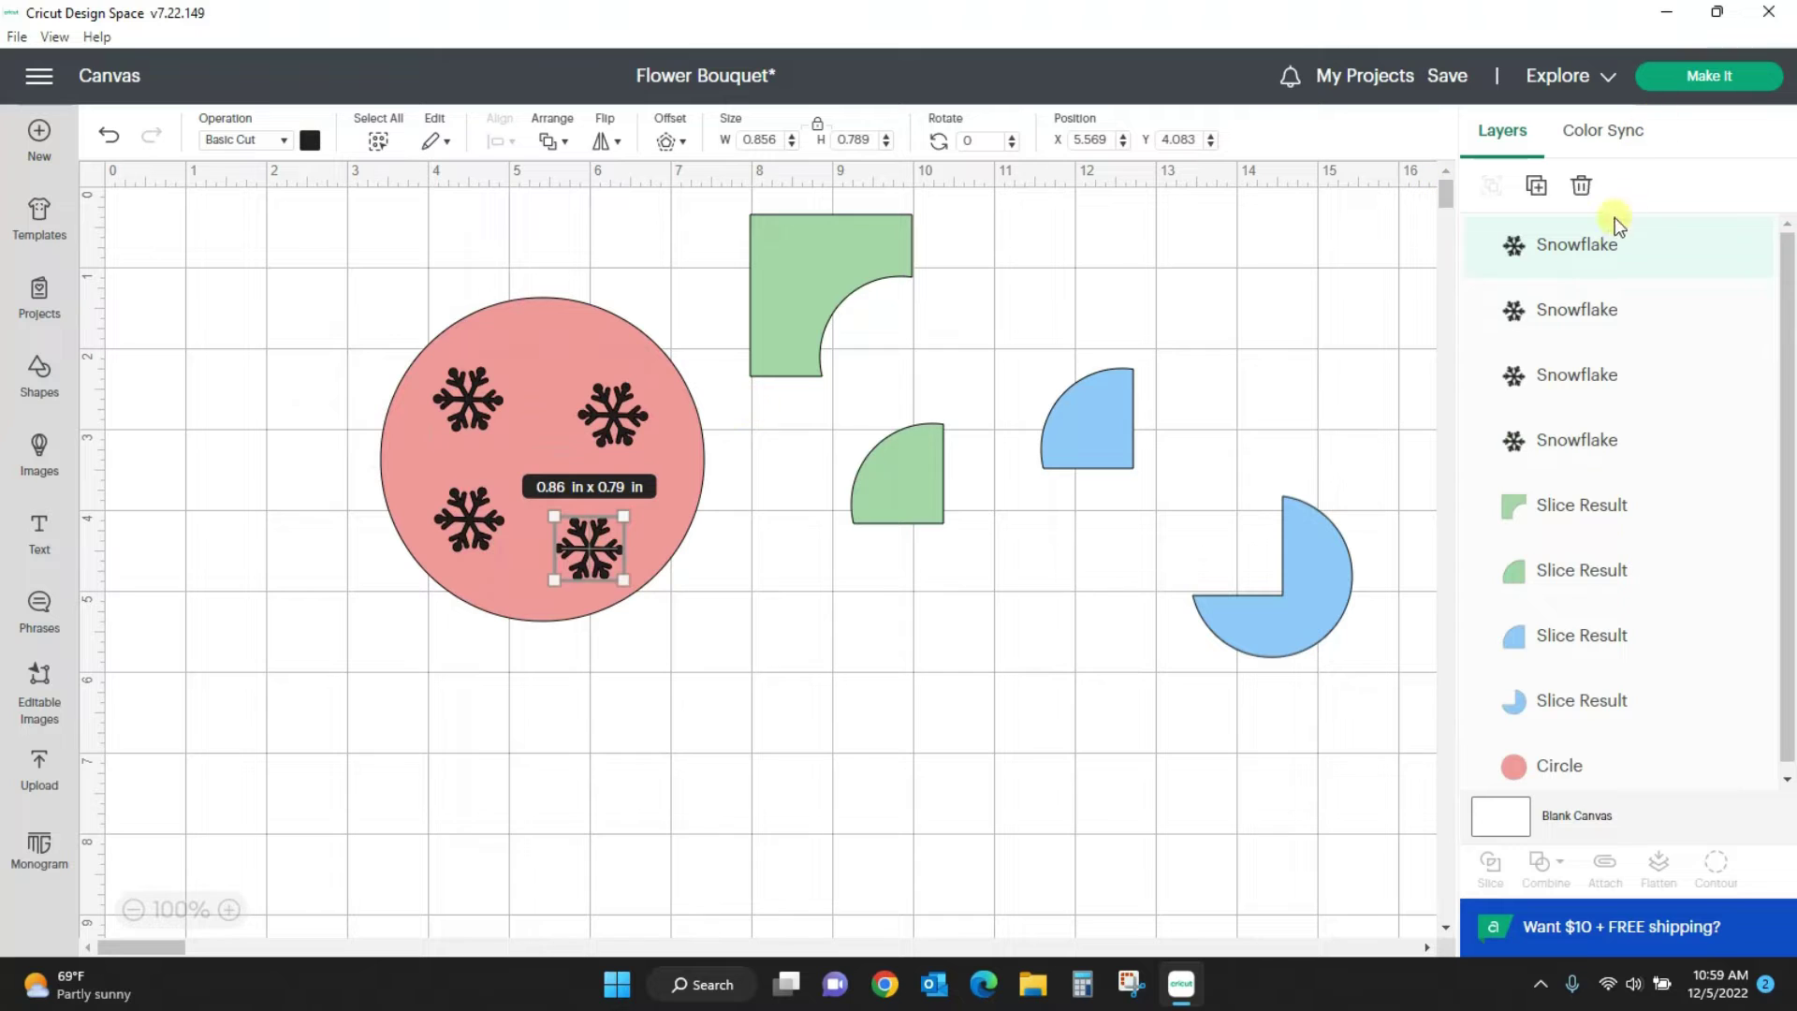
left_click(1539, 196)
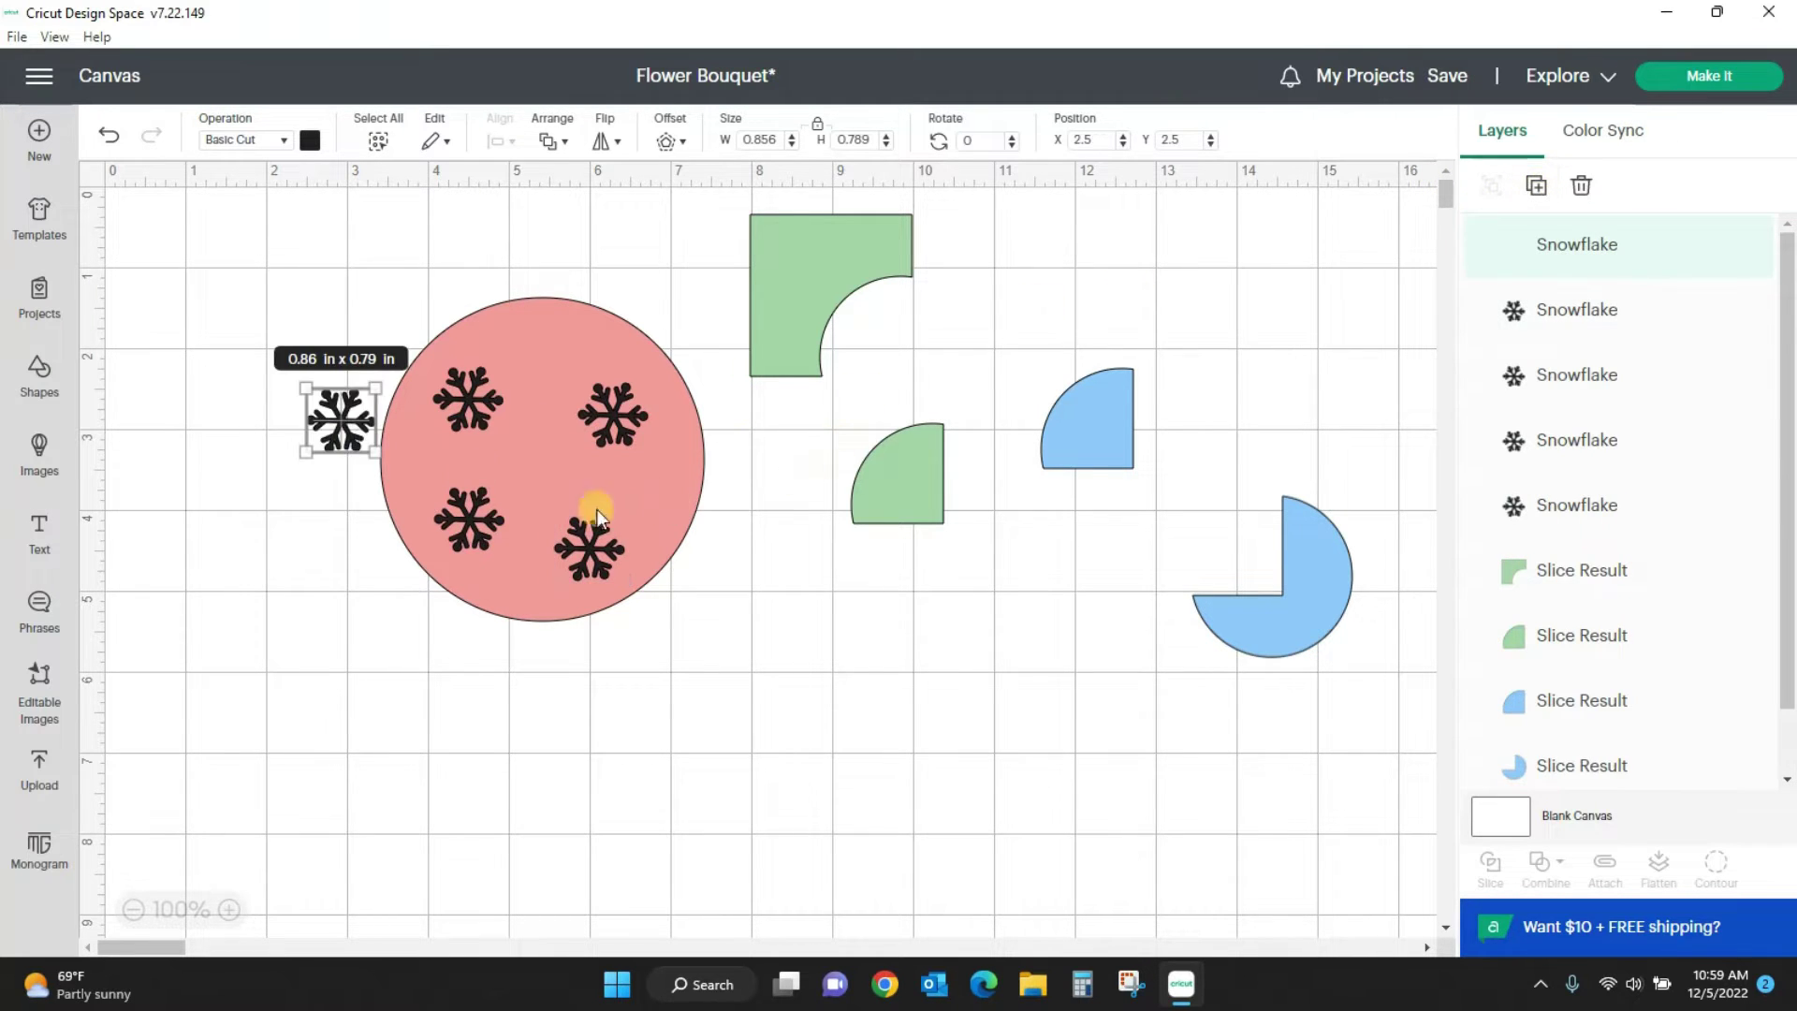
left_click_drag(340, 412, 638, 443)
Step: Fine-tune the five snowflakes' positions so they are scattered across the pink circle
left_click_drag(593, 551, 581, 541)
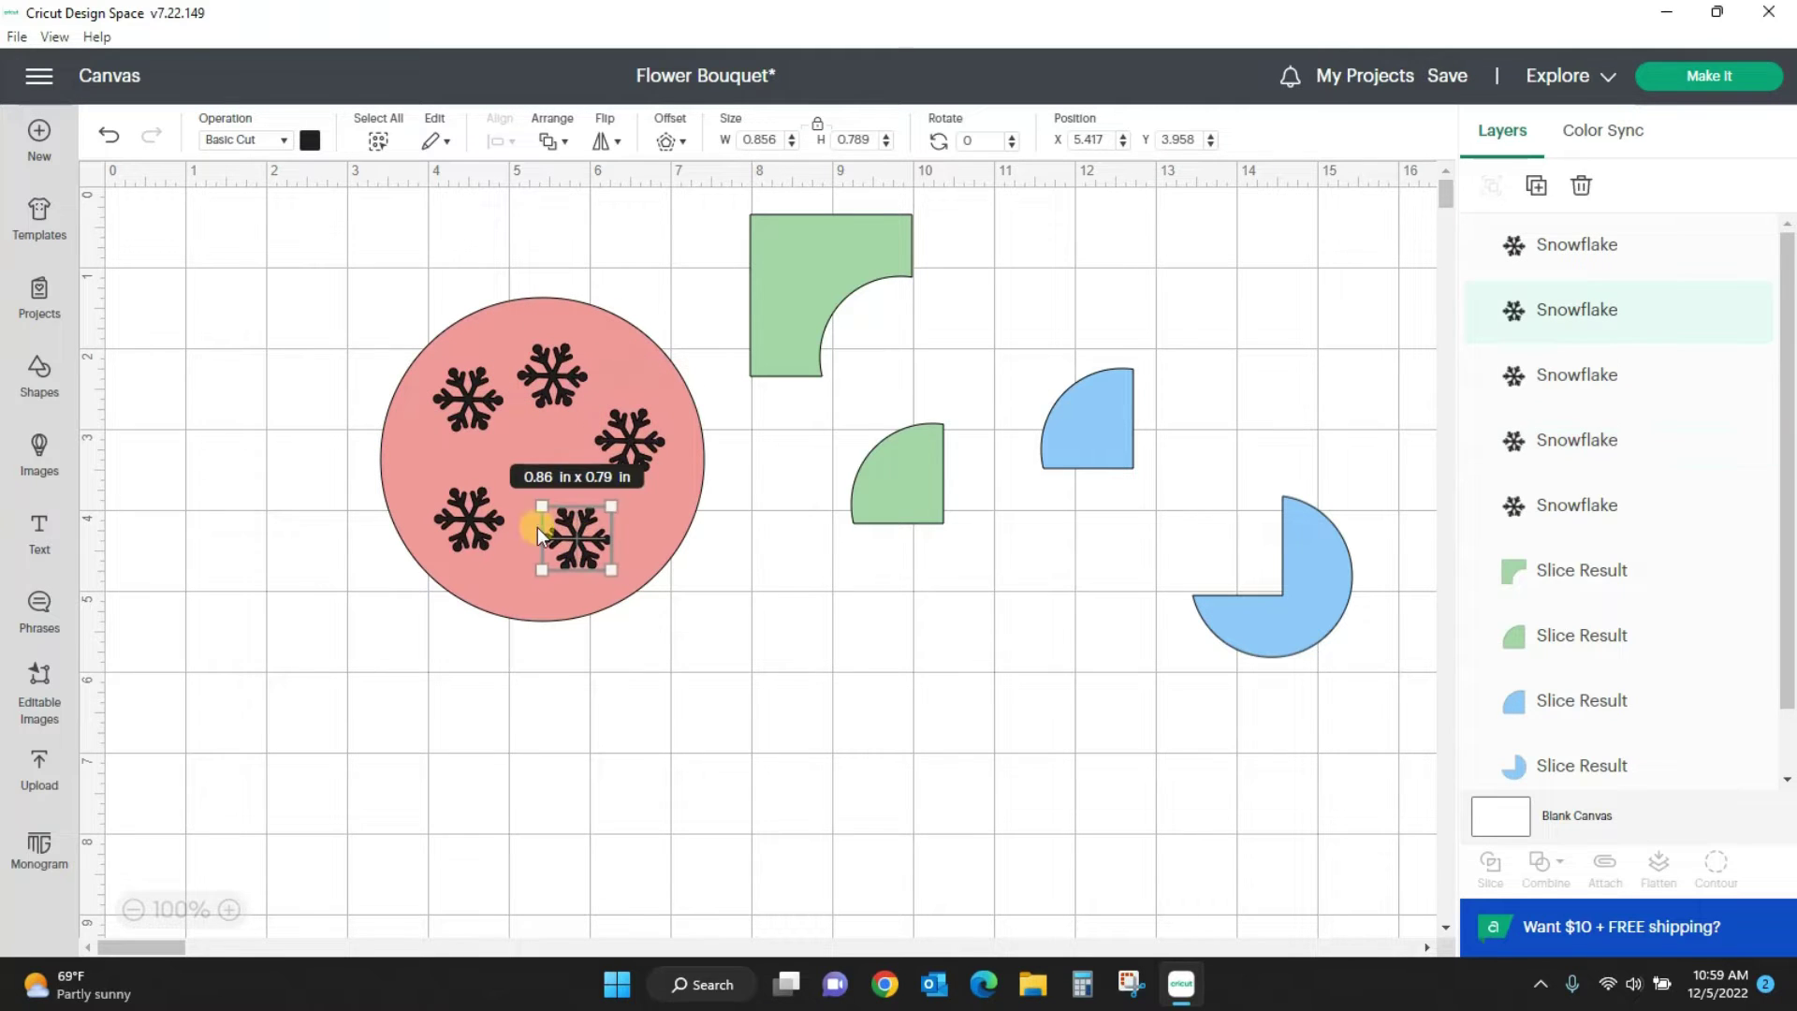
left_click(475, 533)
left_click_drag(554, 391, 537, 471)
left_click_drag(467, 387, 471, 361)
left_click_drag(626, 429, 554, 436)
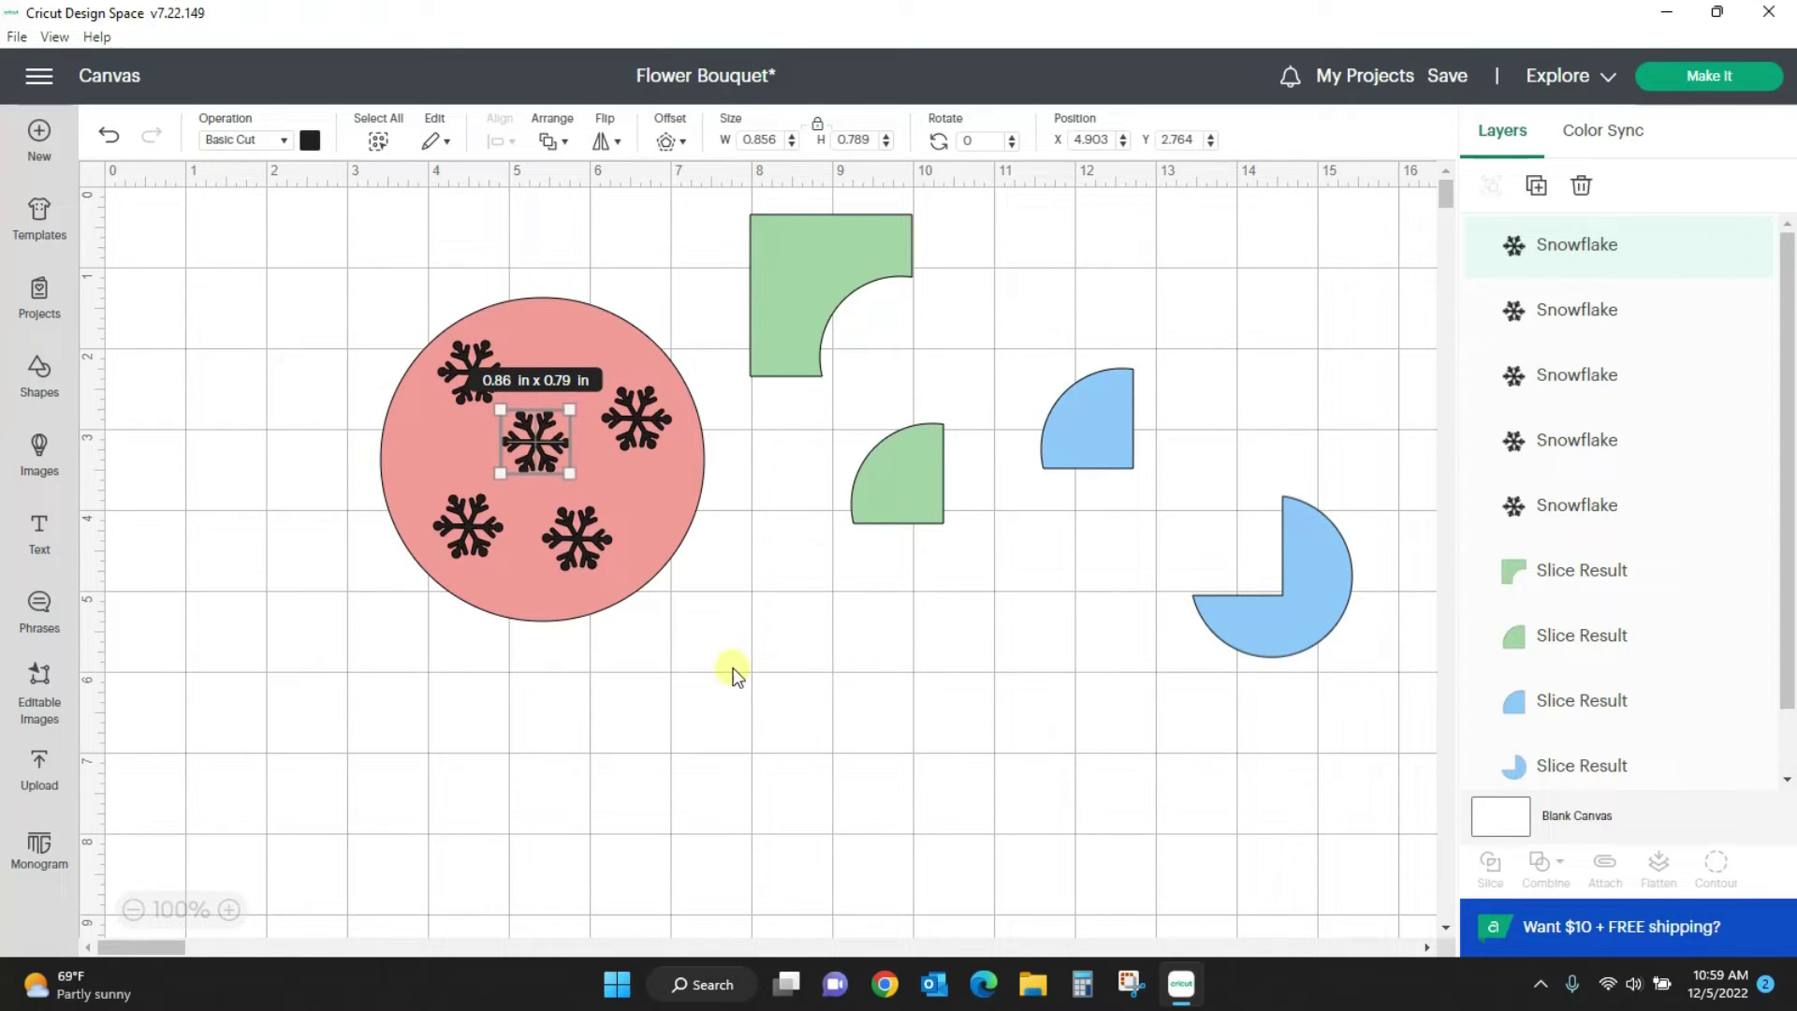
left_click(750, 710)
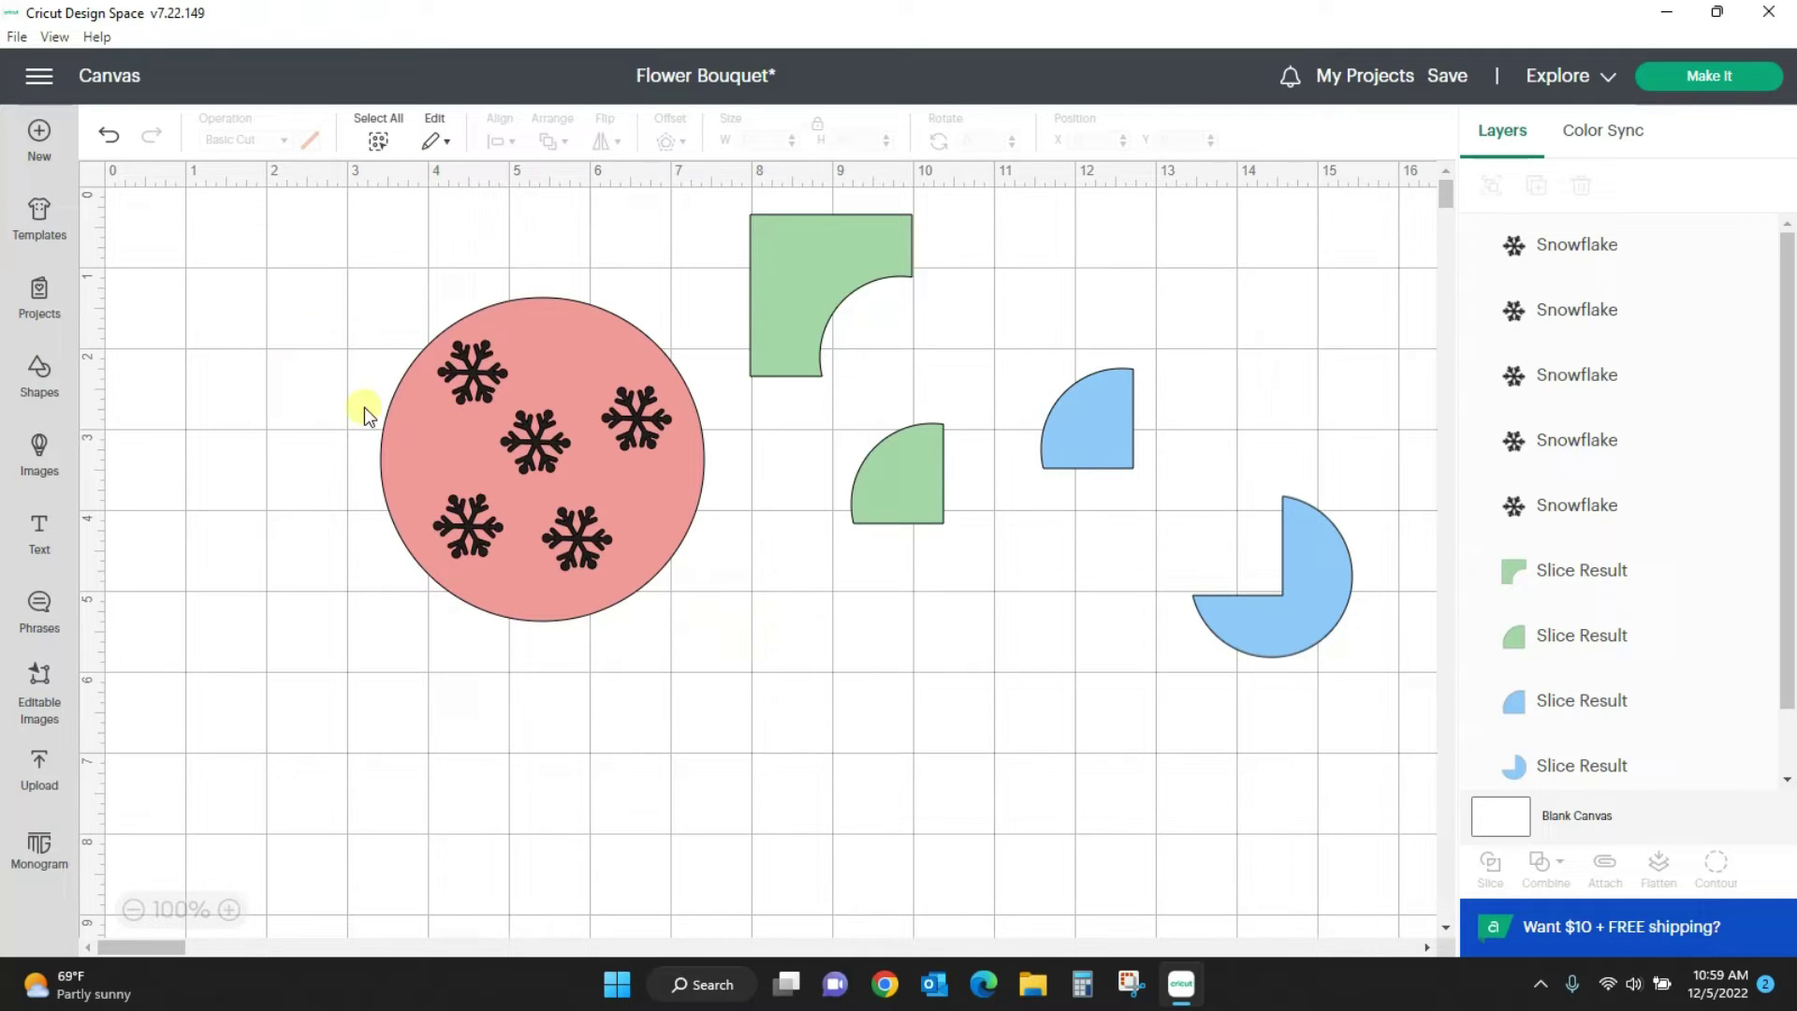
Step: Move the large and small green slice pieces up and to the right
left_click_drag(291, 248, 734, 718)
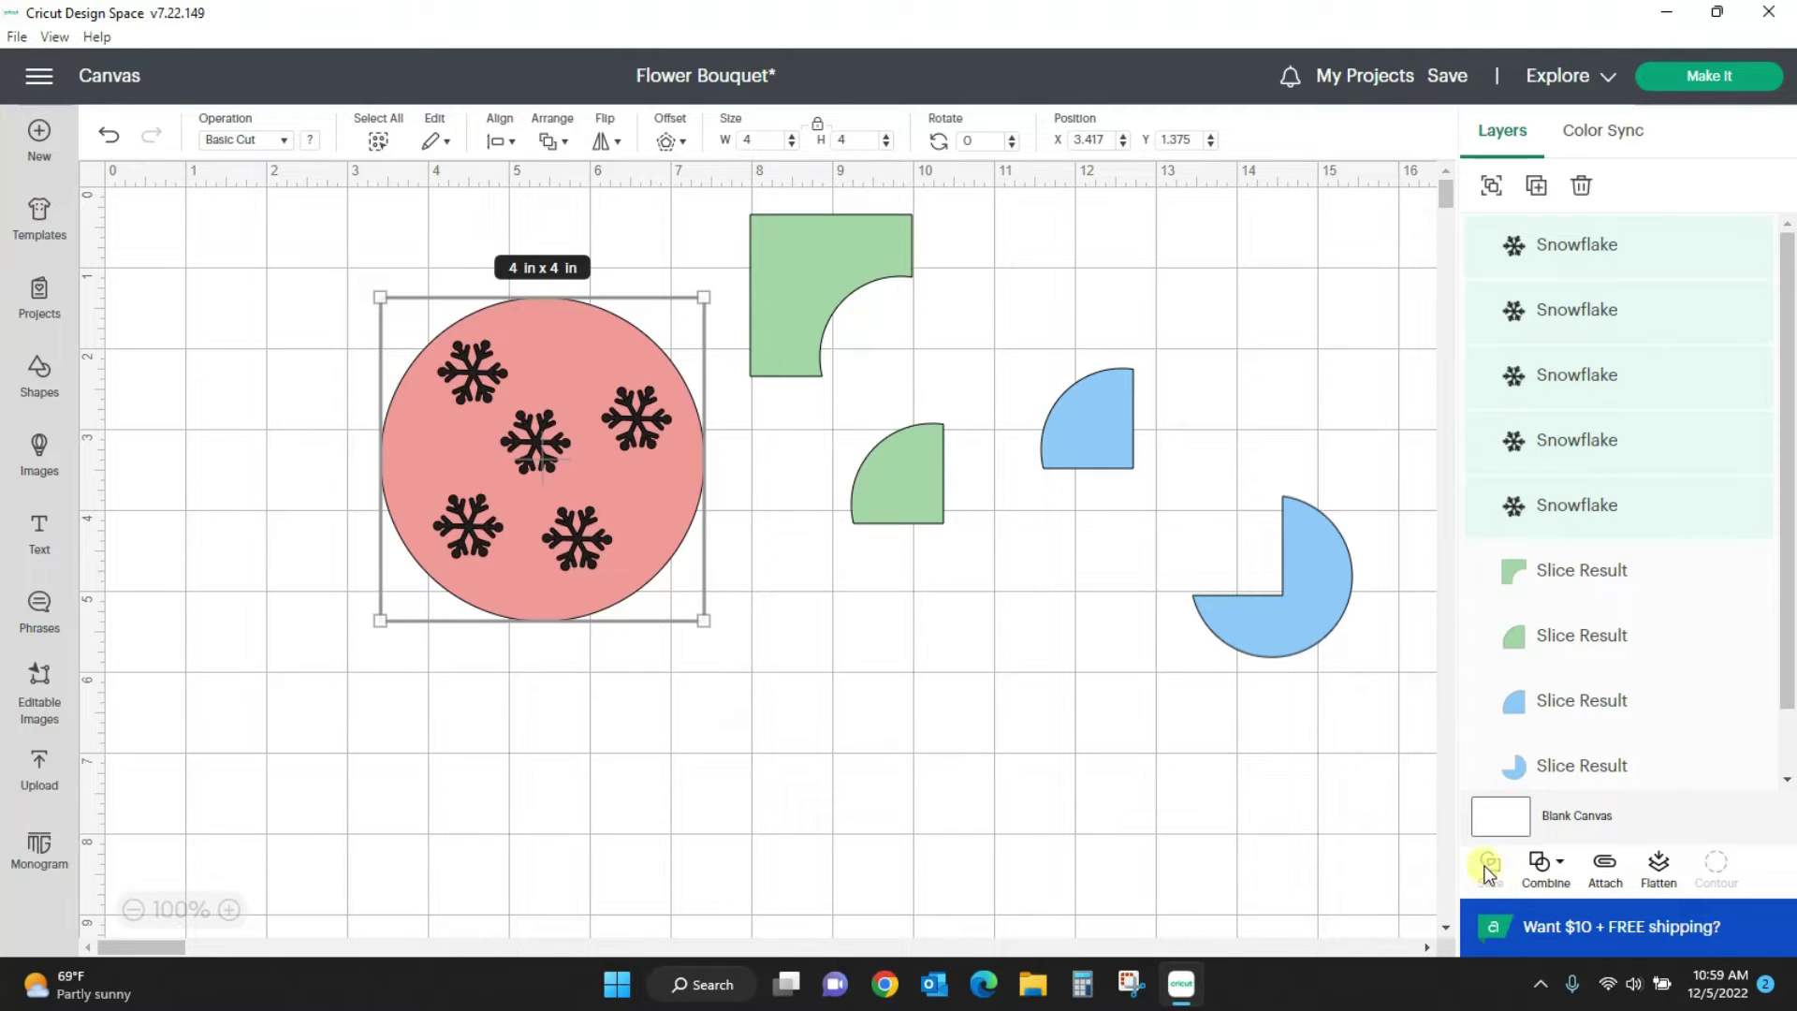
left_click(1243, 847)
left_click_drag(886, 335, 1098, 309)
left_click_drag(900, 488, 1150, 464)
left_click_drag(298, 242, 823, 670)
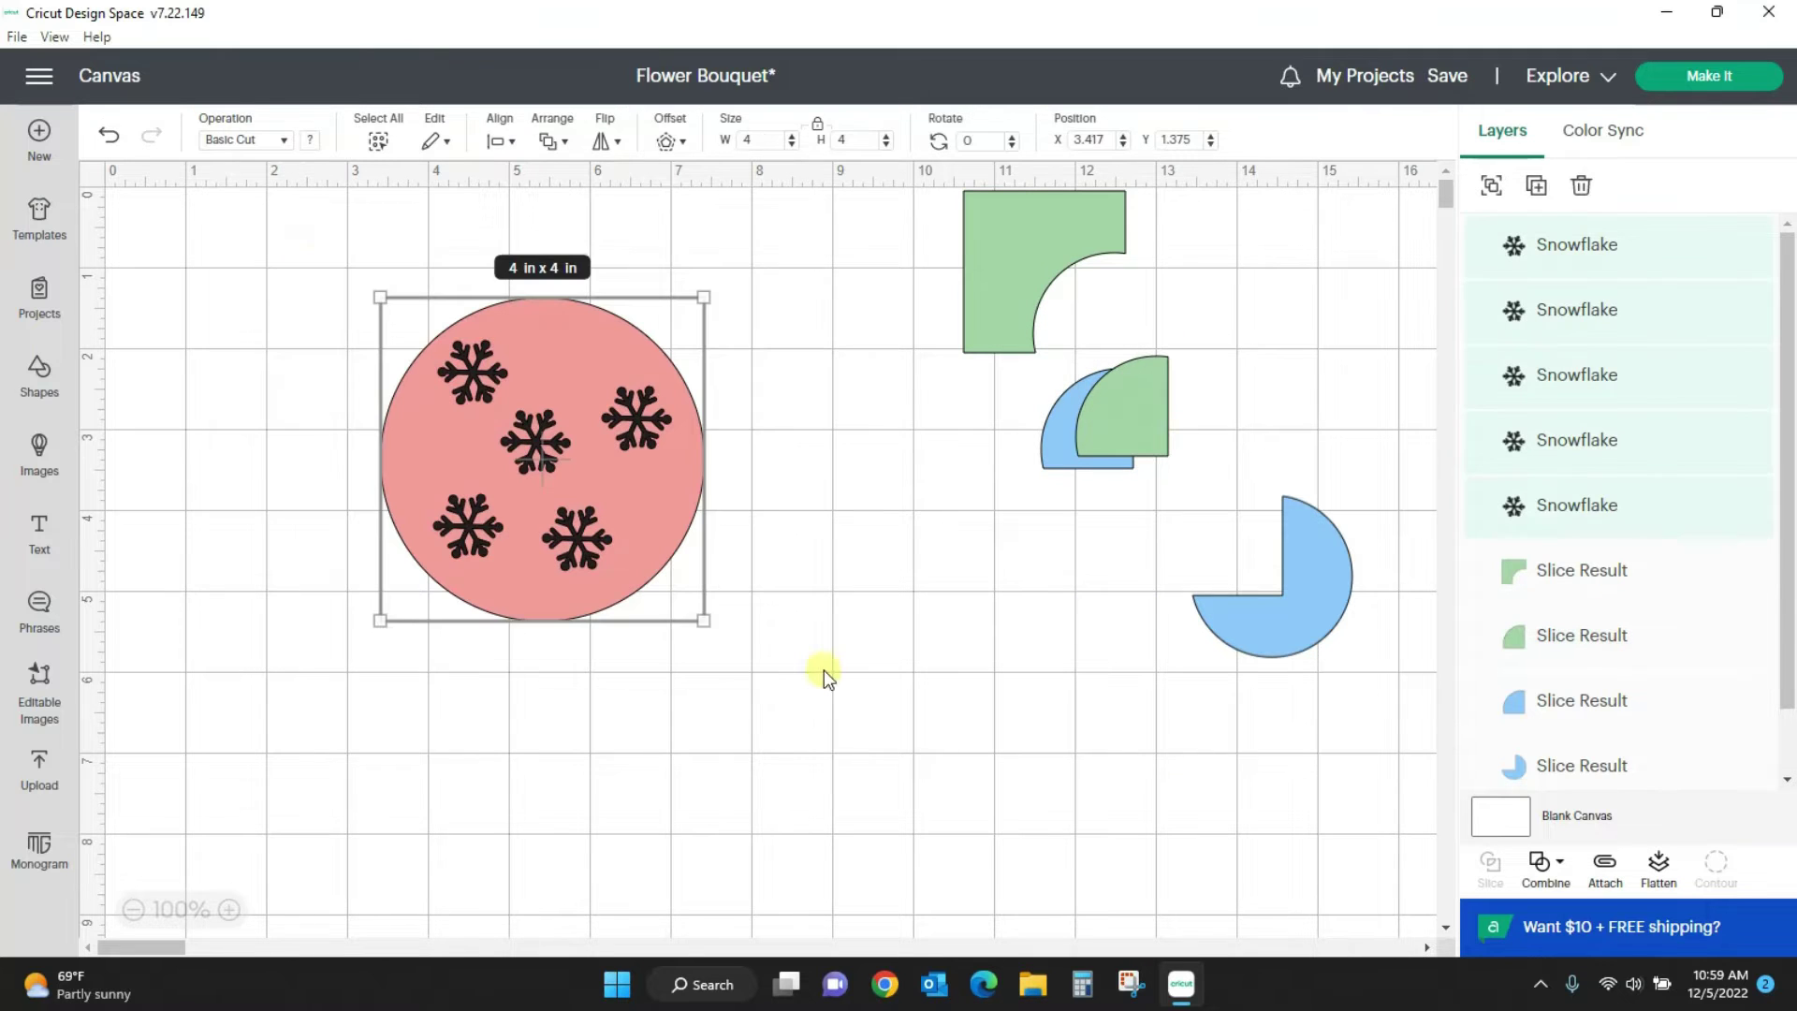
left_click(818, 655)
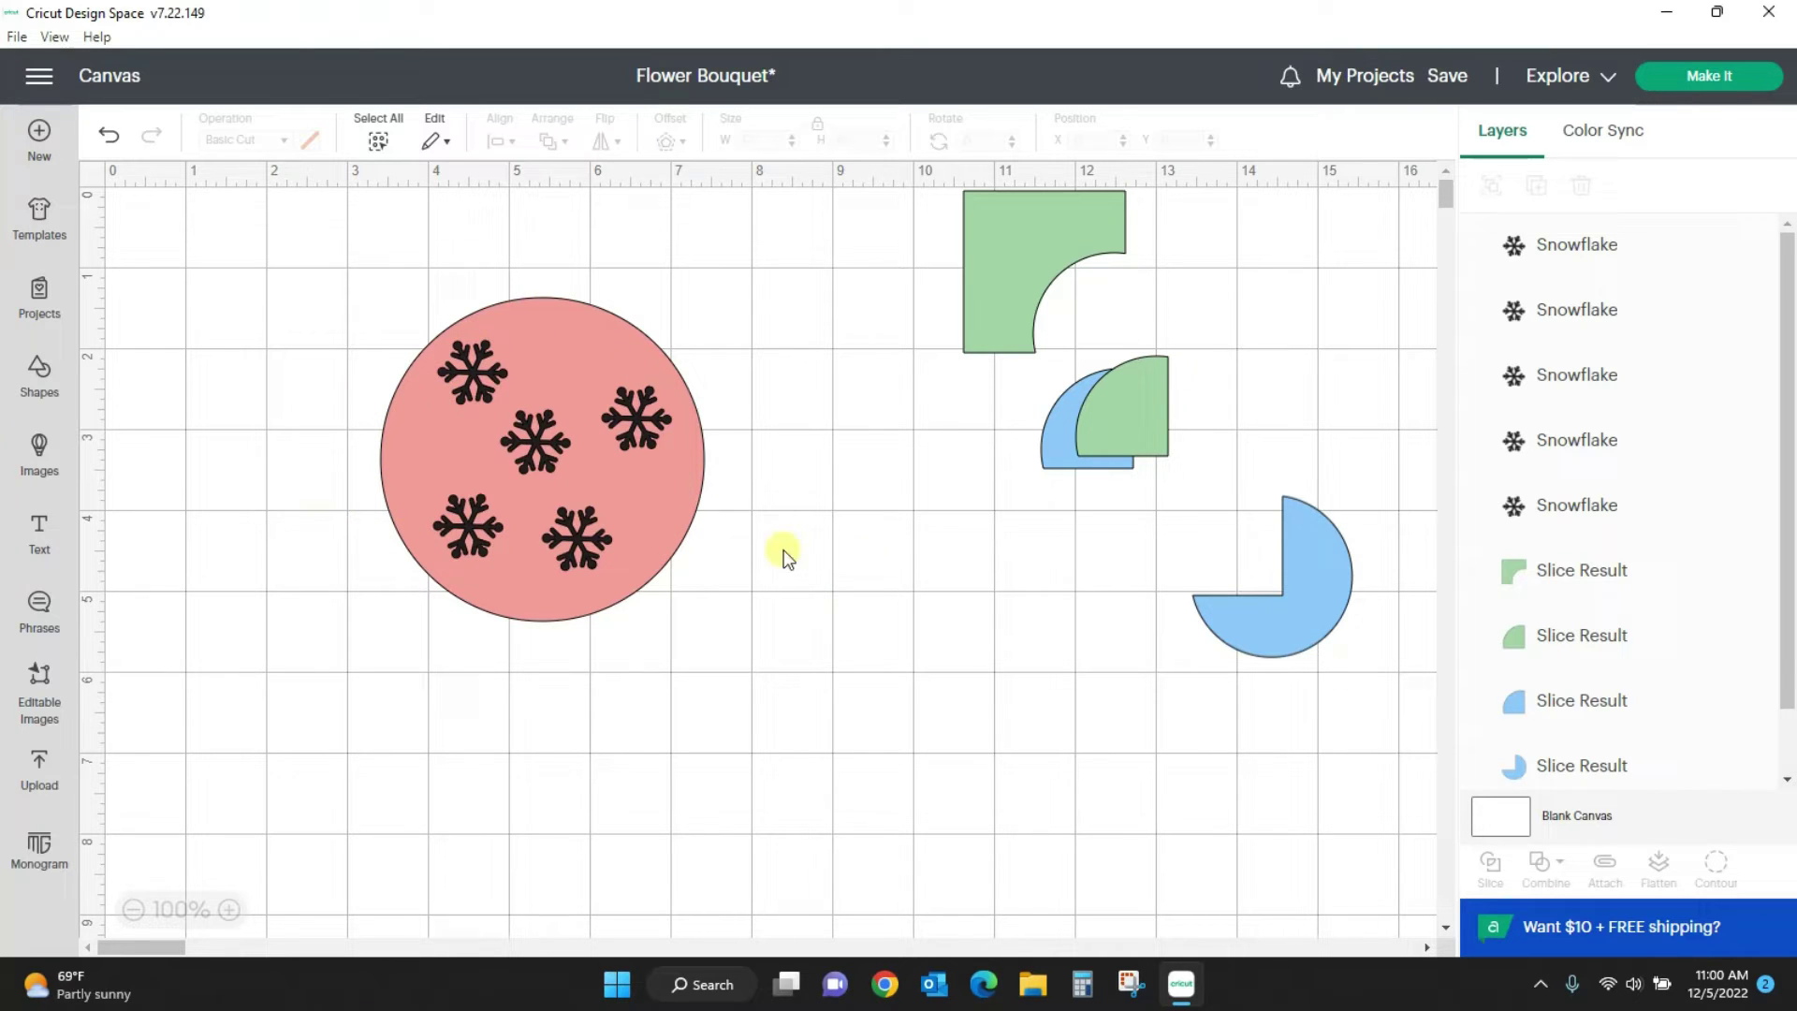
Step: Select all five snowflakes and weld them into one Weld Result shape
left_click(466, 375)
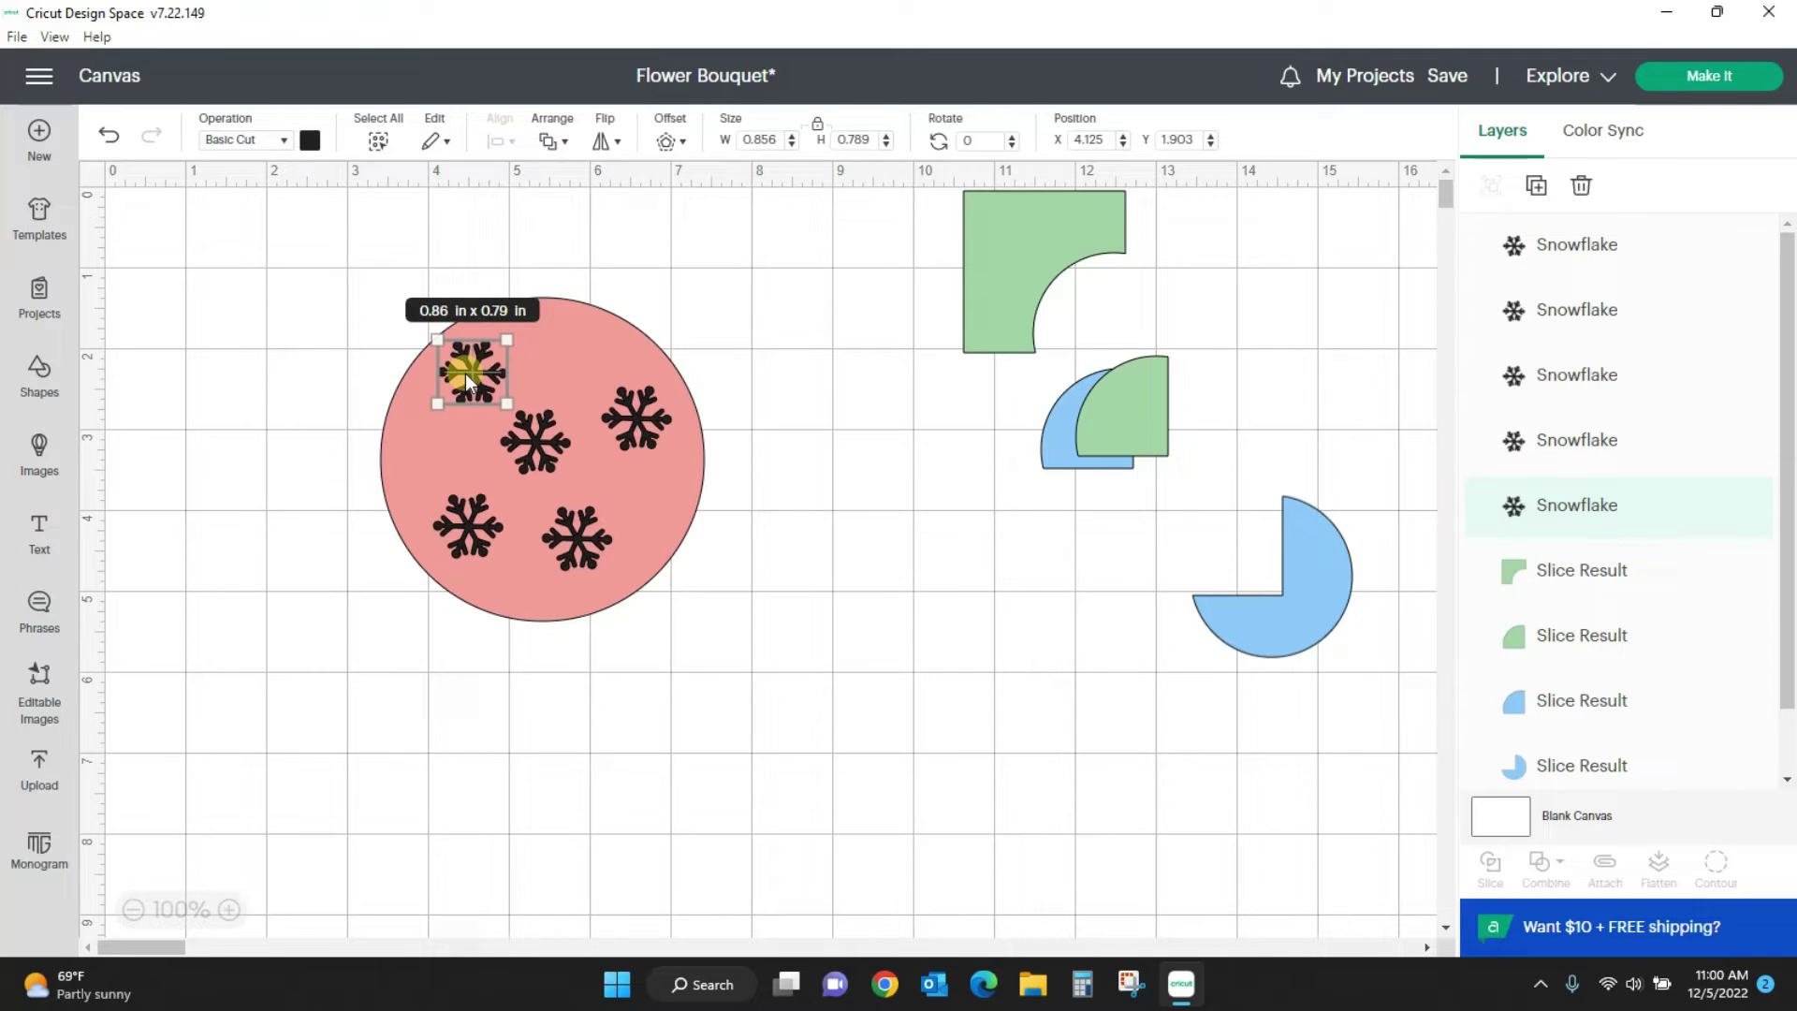
left_click(636, 403, "shift")
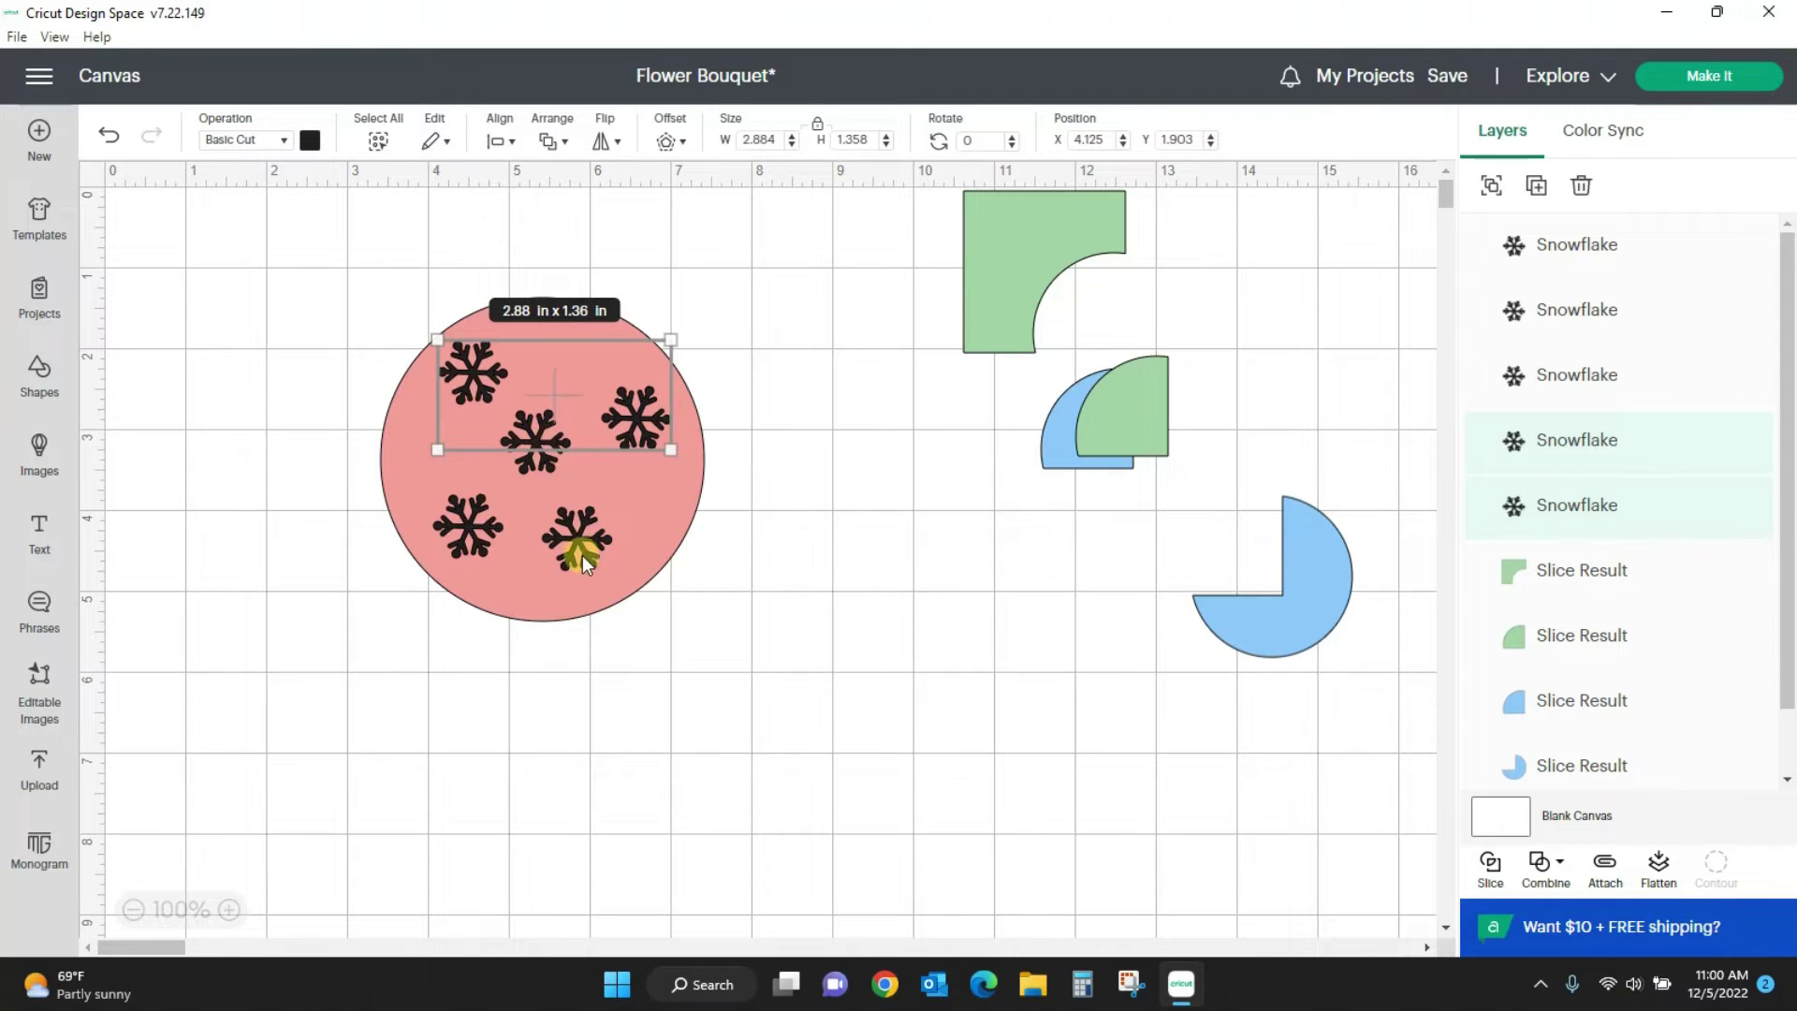
left_click(531, 459, "shift")
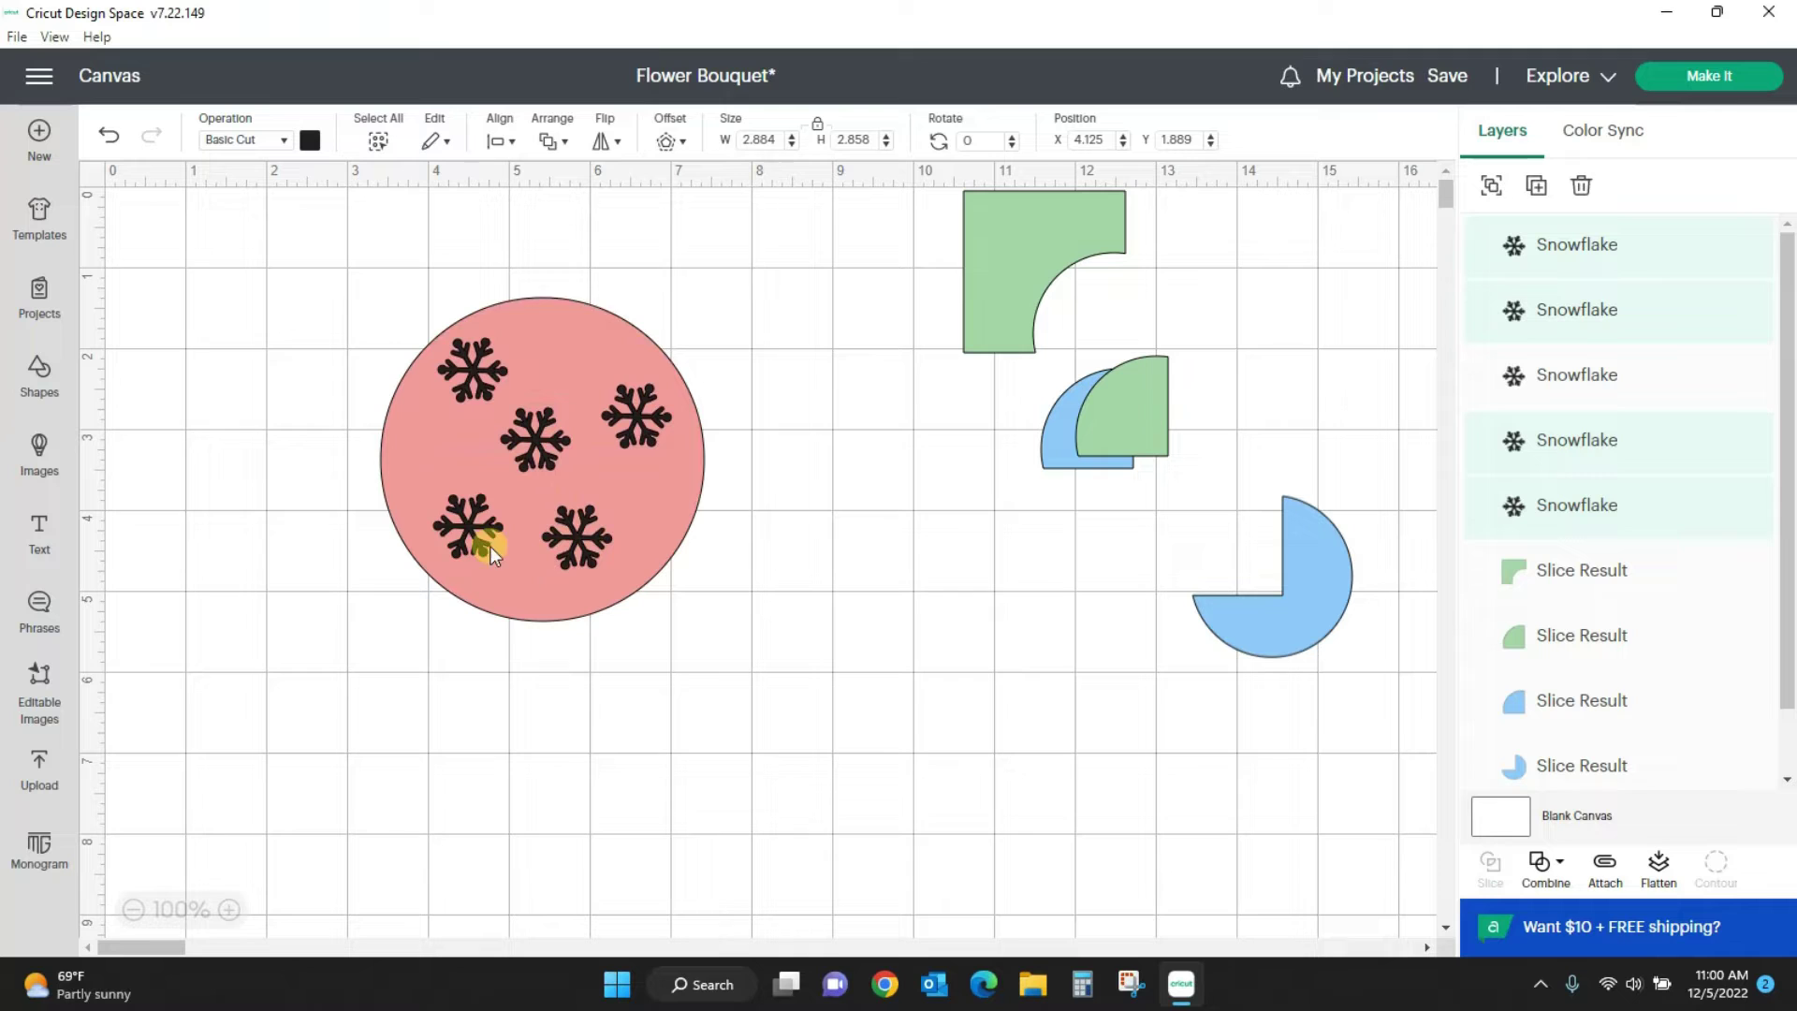
left_click(470, 524, "shift")
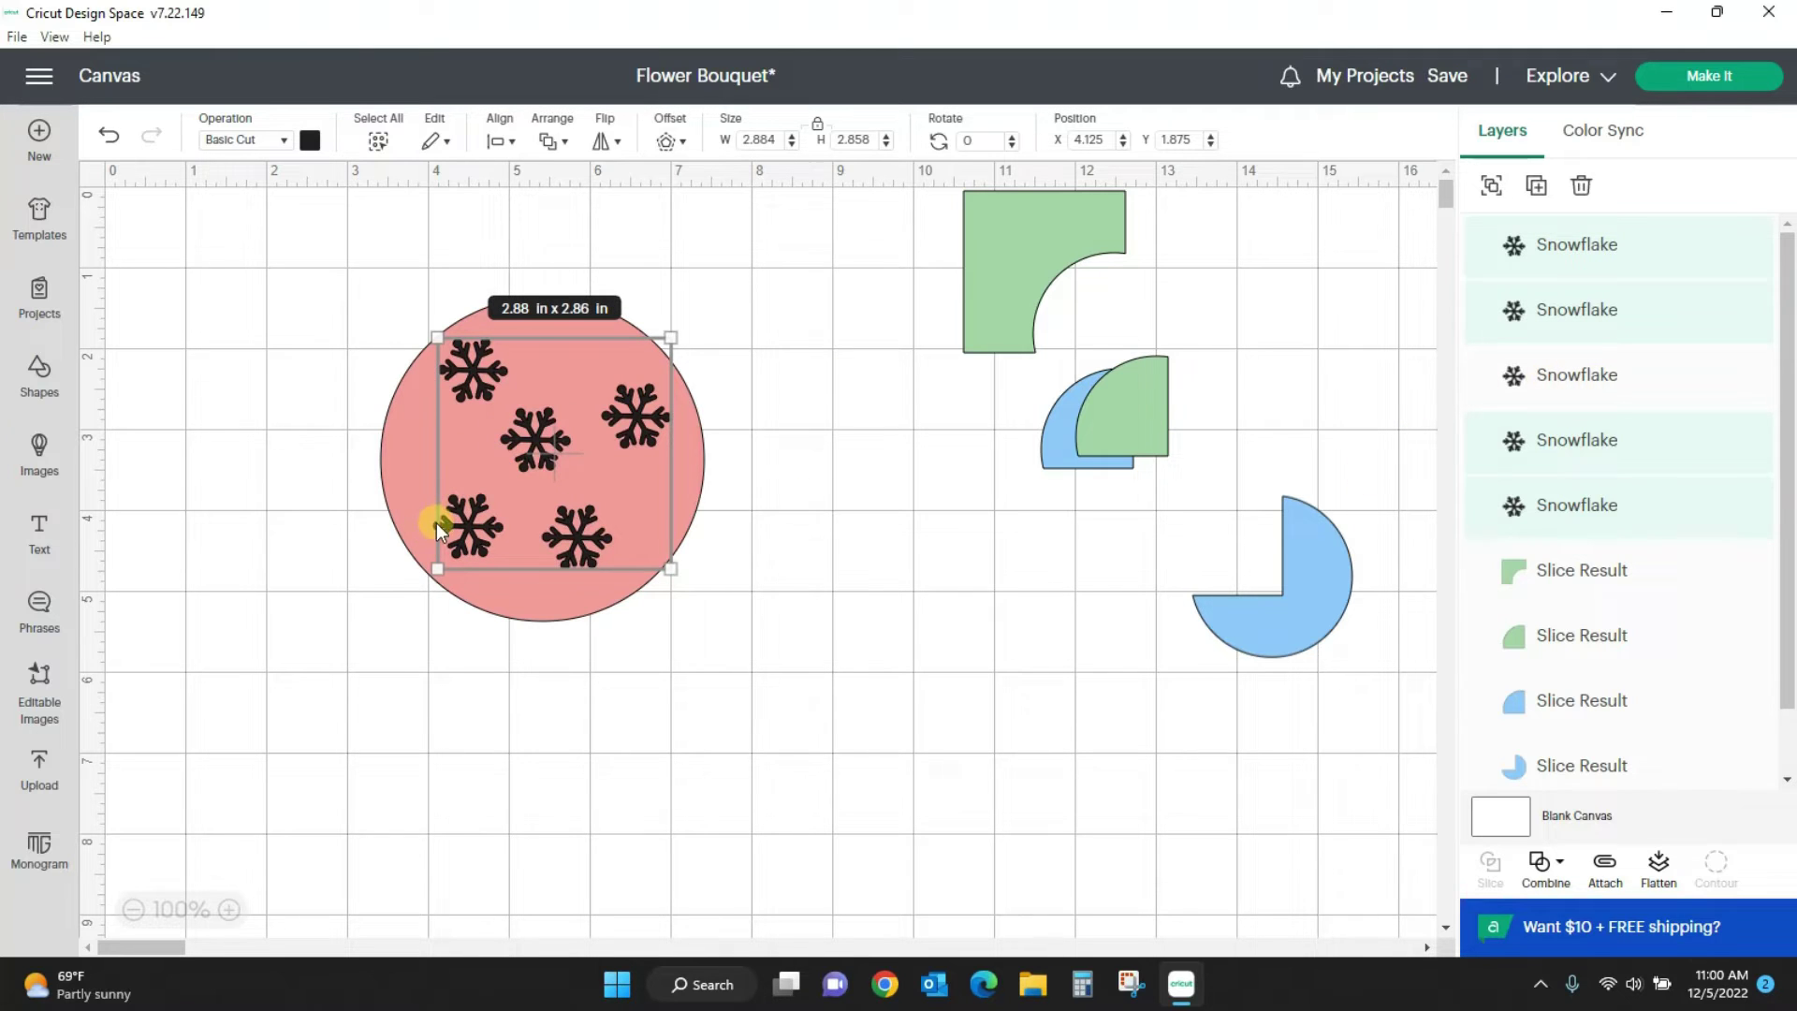
left_click(1598, 383, "shift")
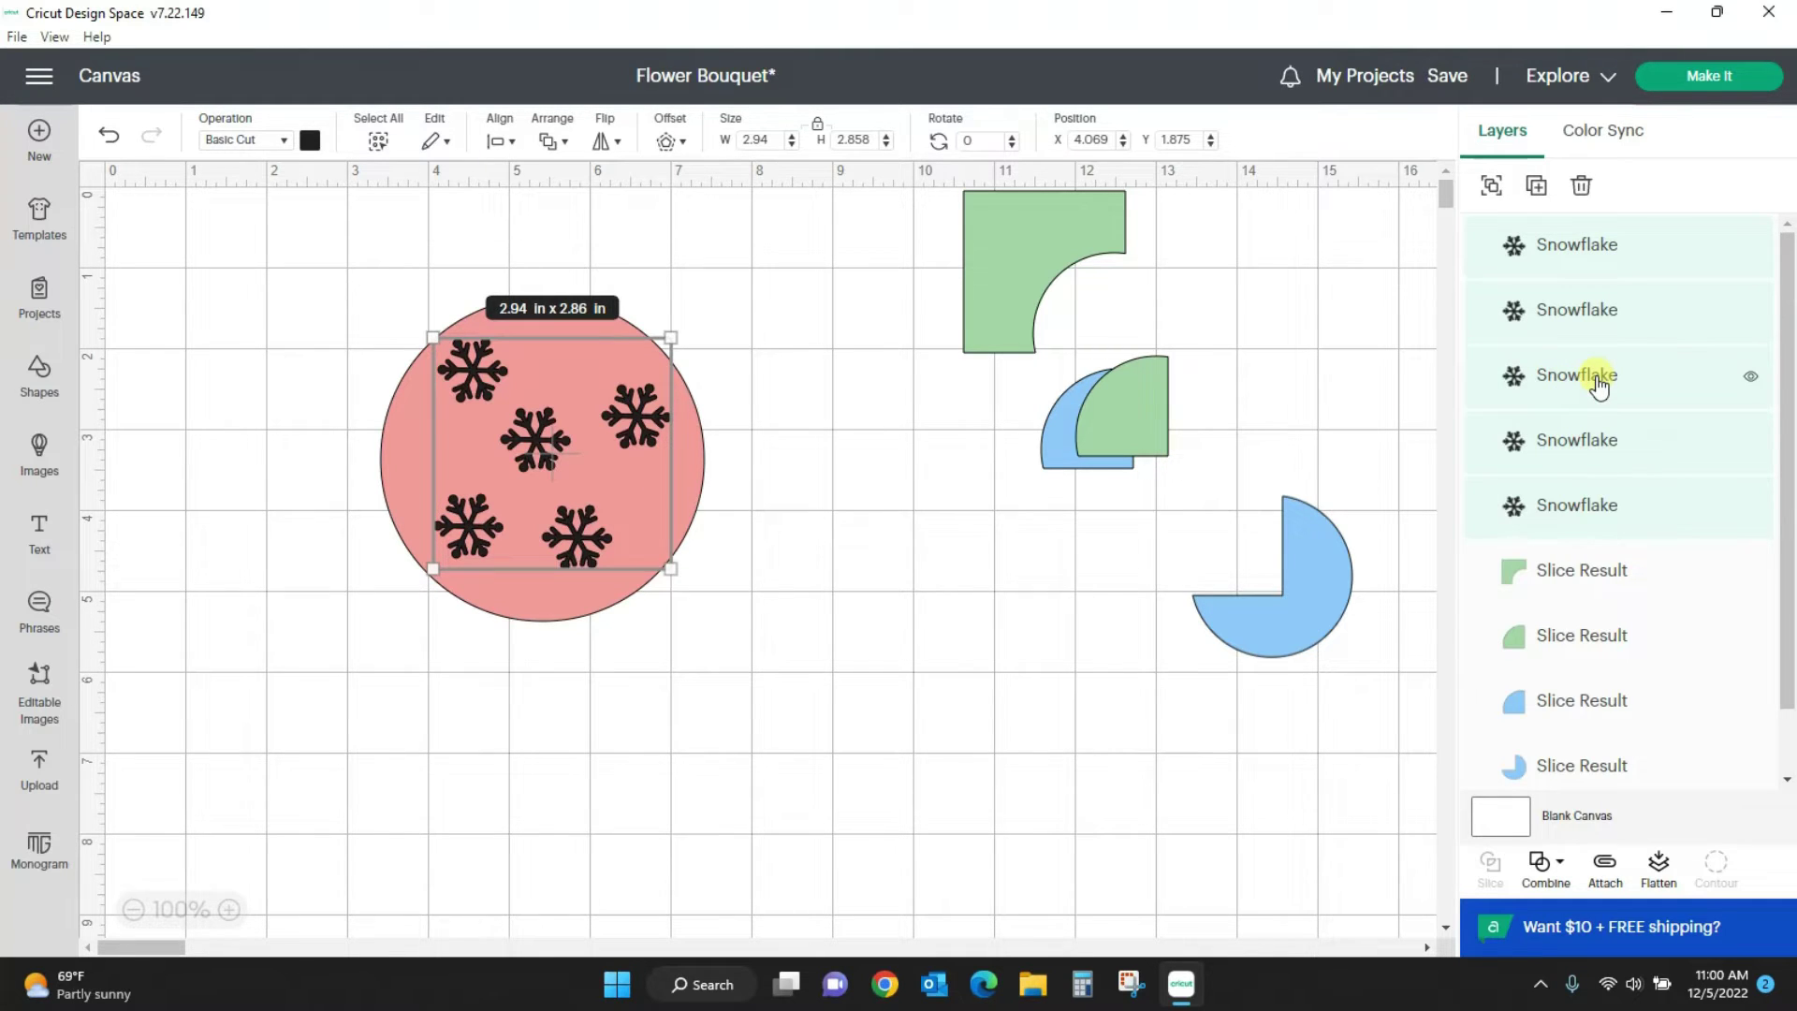
left_click(1560, 866)
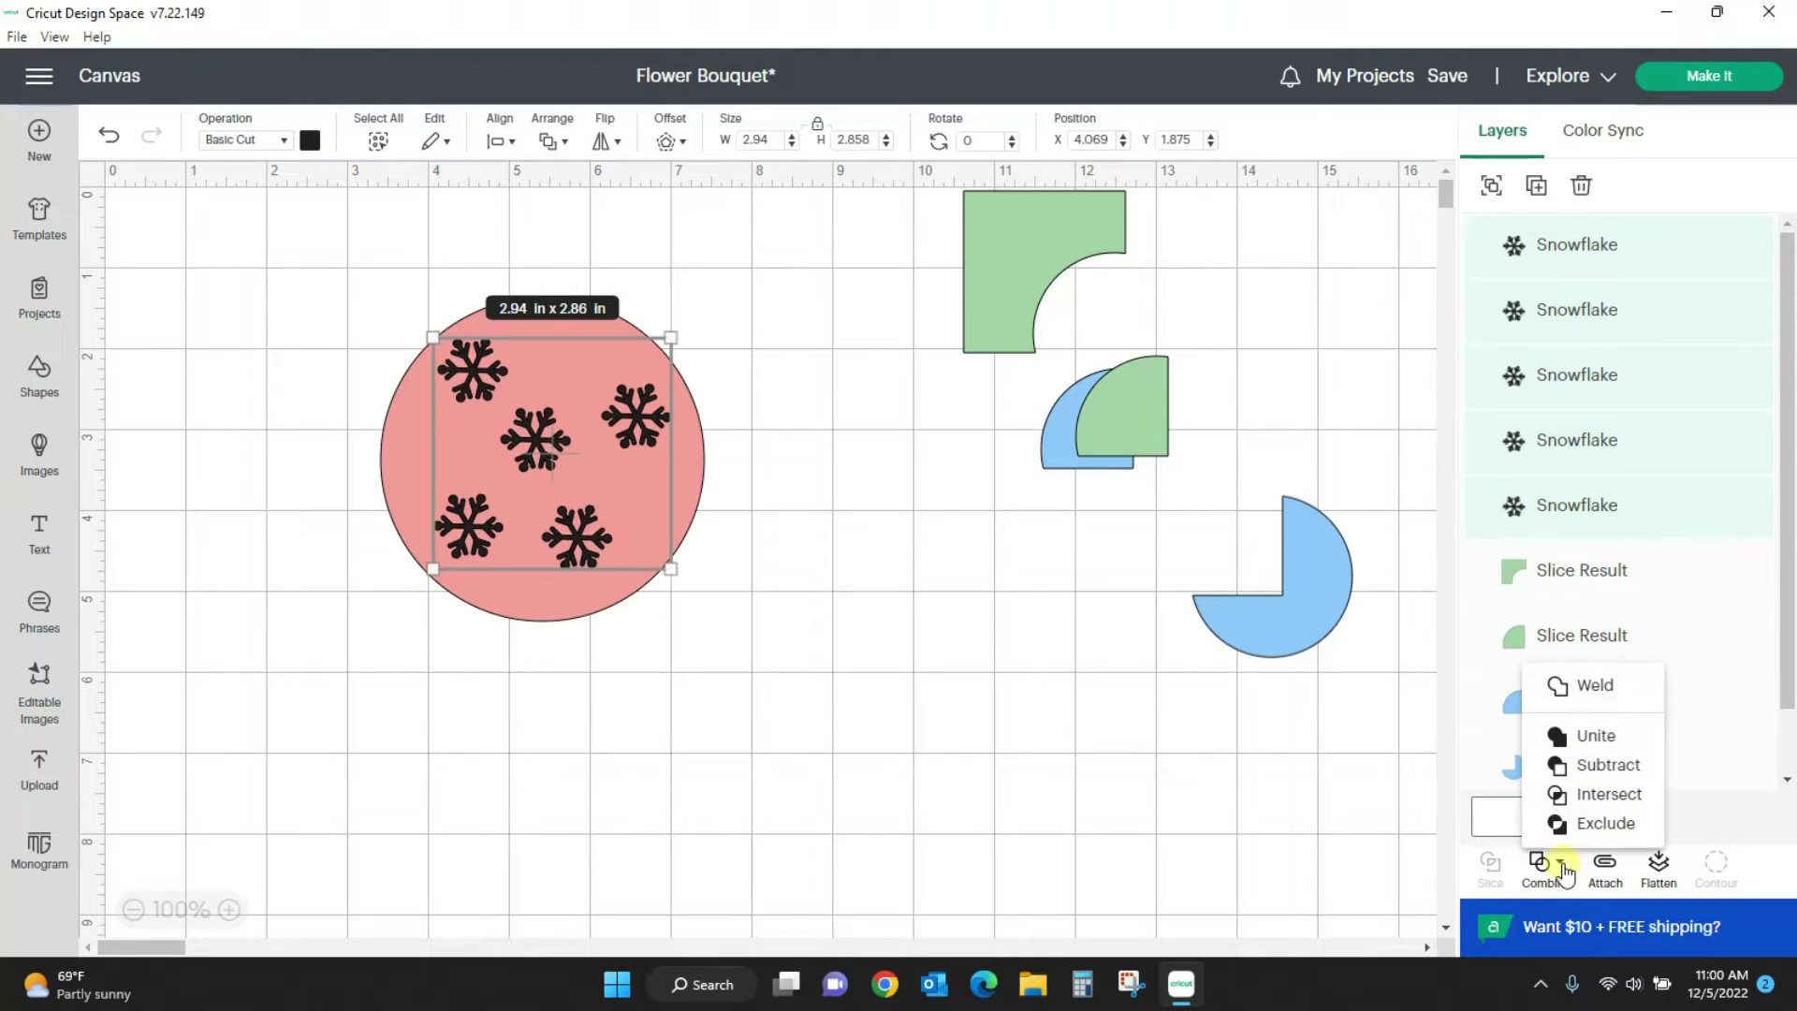
left_click(1580, 690)
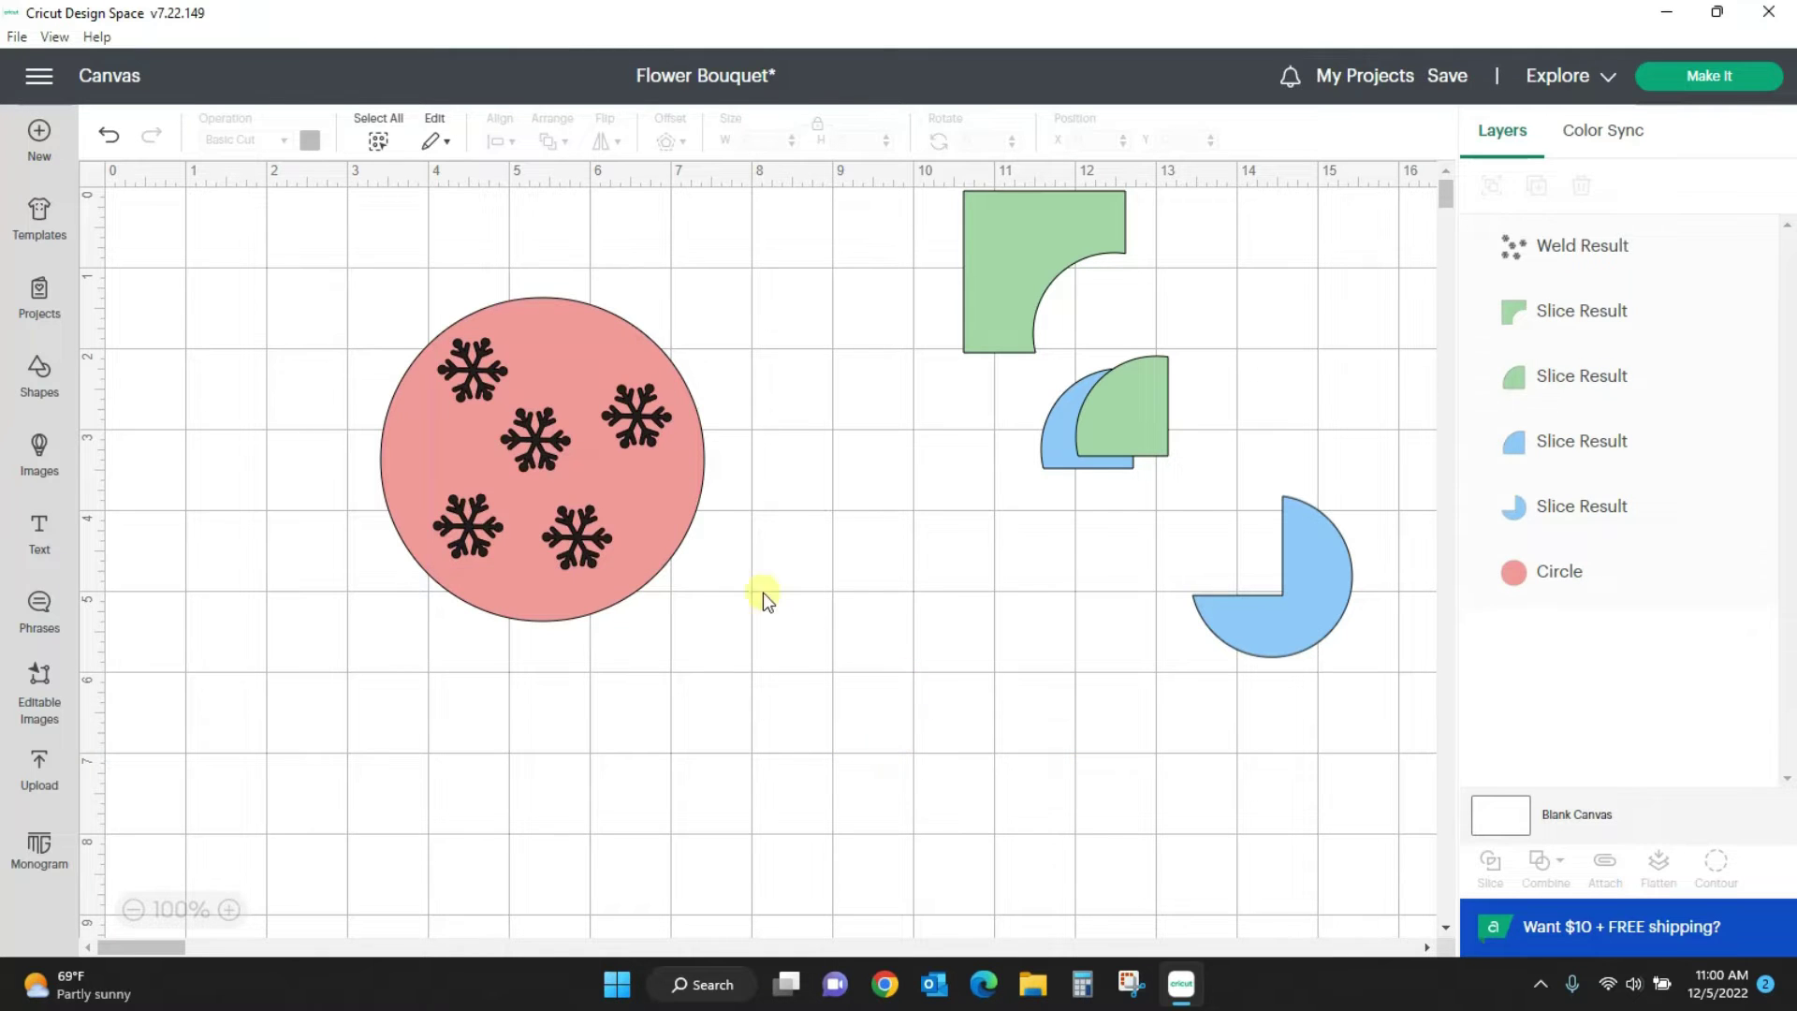
Step: Rename the Weld Result layer to 'snowflakes', then select it together with the pink circle
left_click(1602, 262)
right_click(1600, 260)
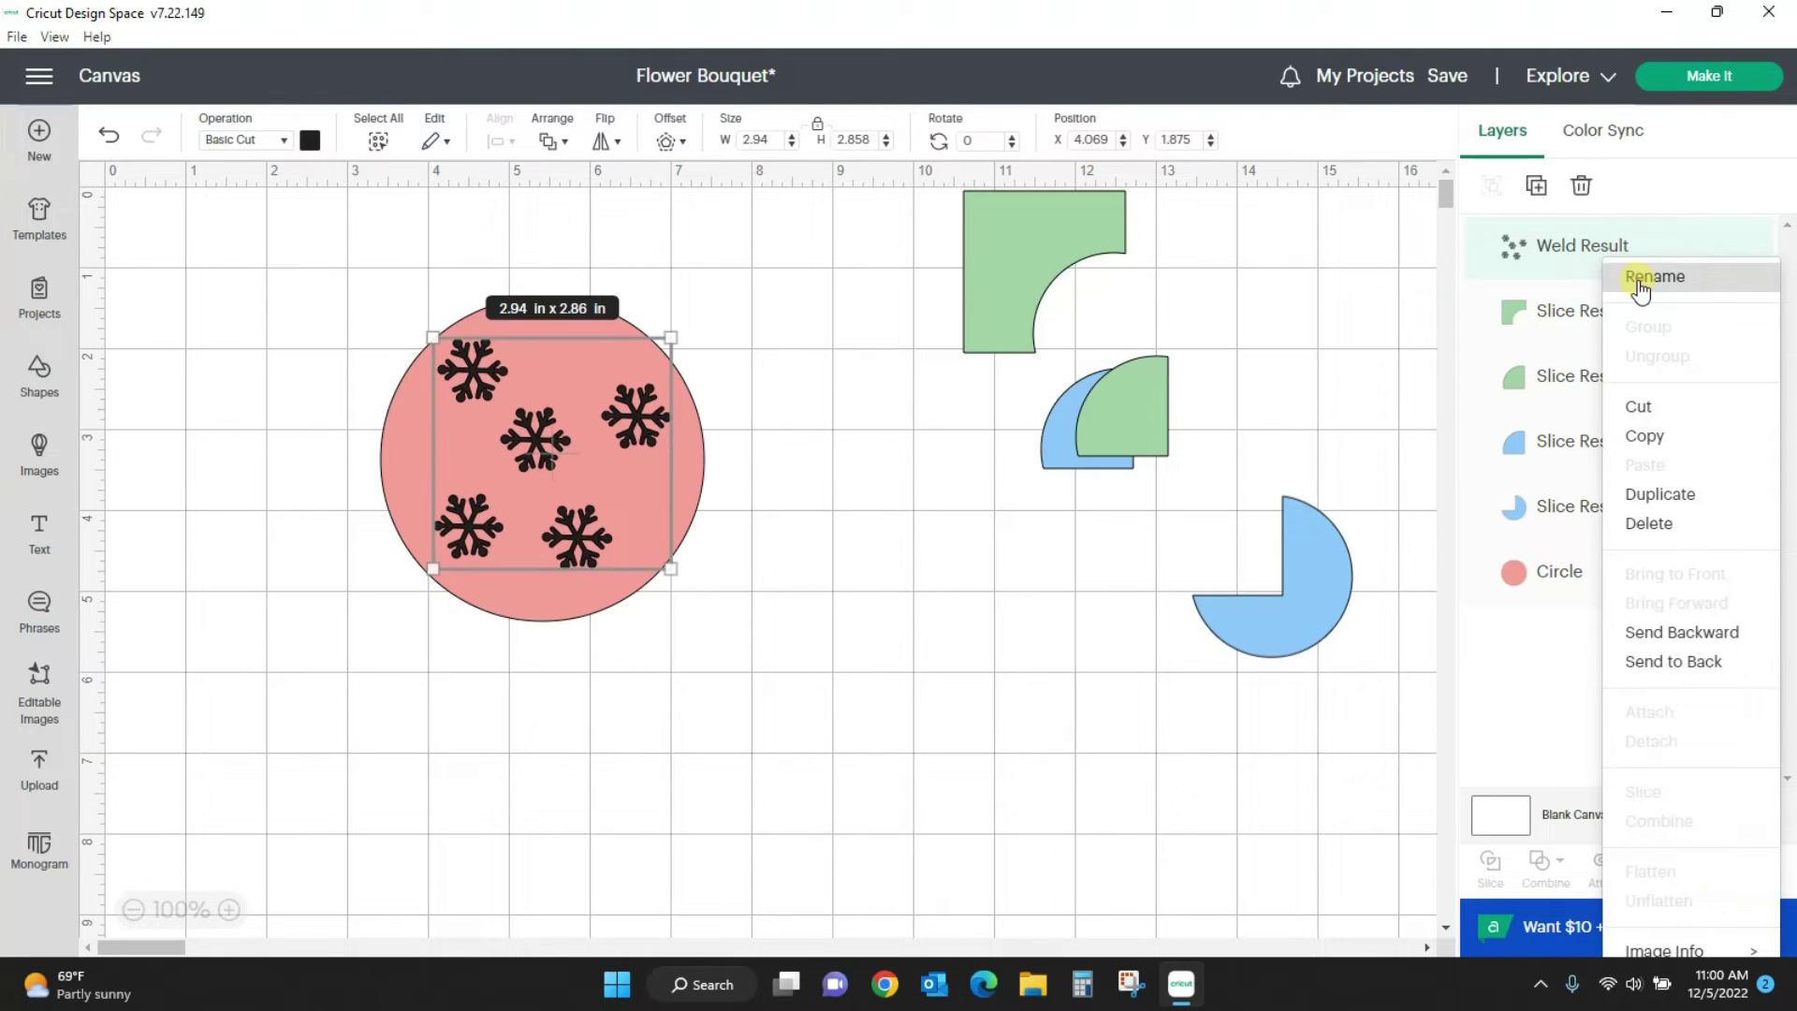
left_click(1642, 281)
type("snow")
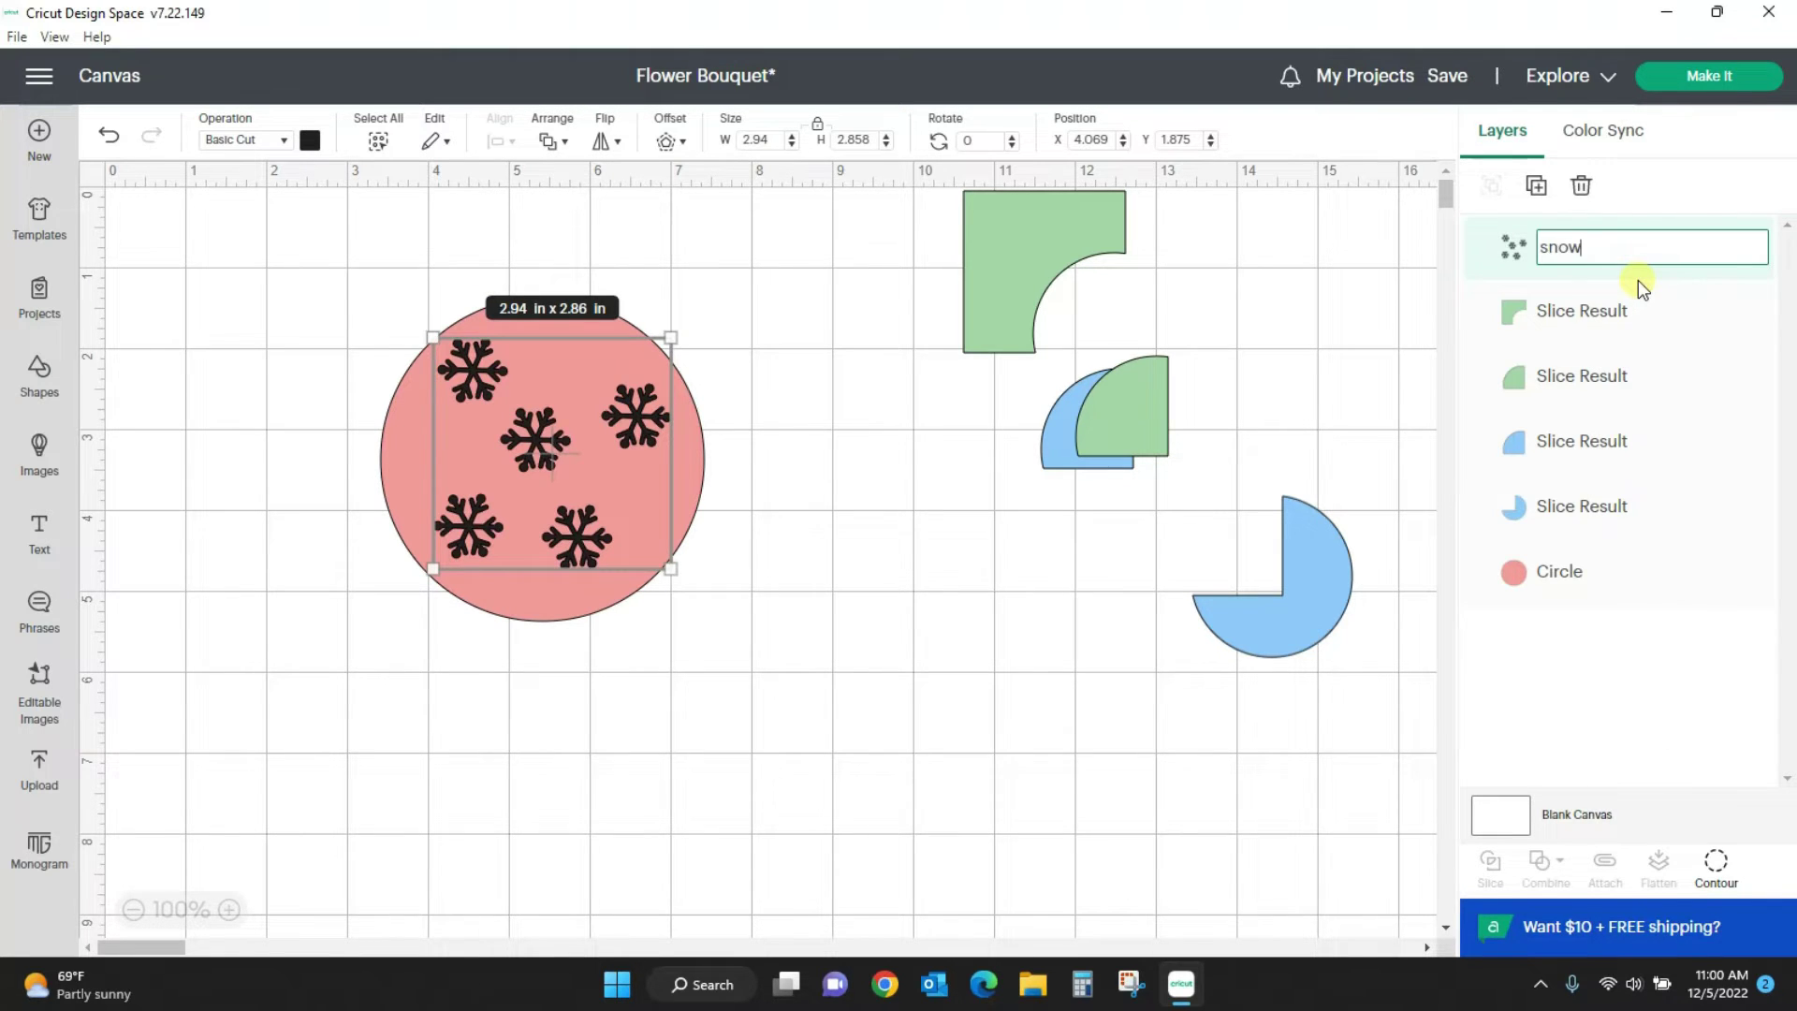
type("flakes")
left_click(1002, 770)
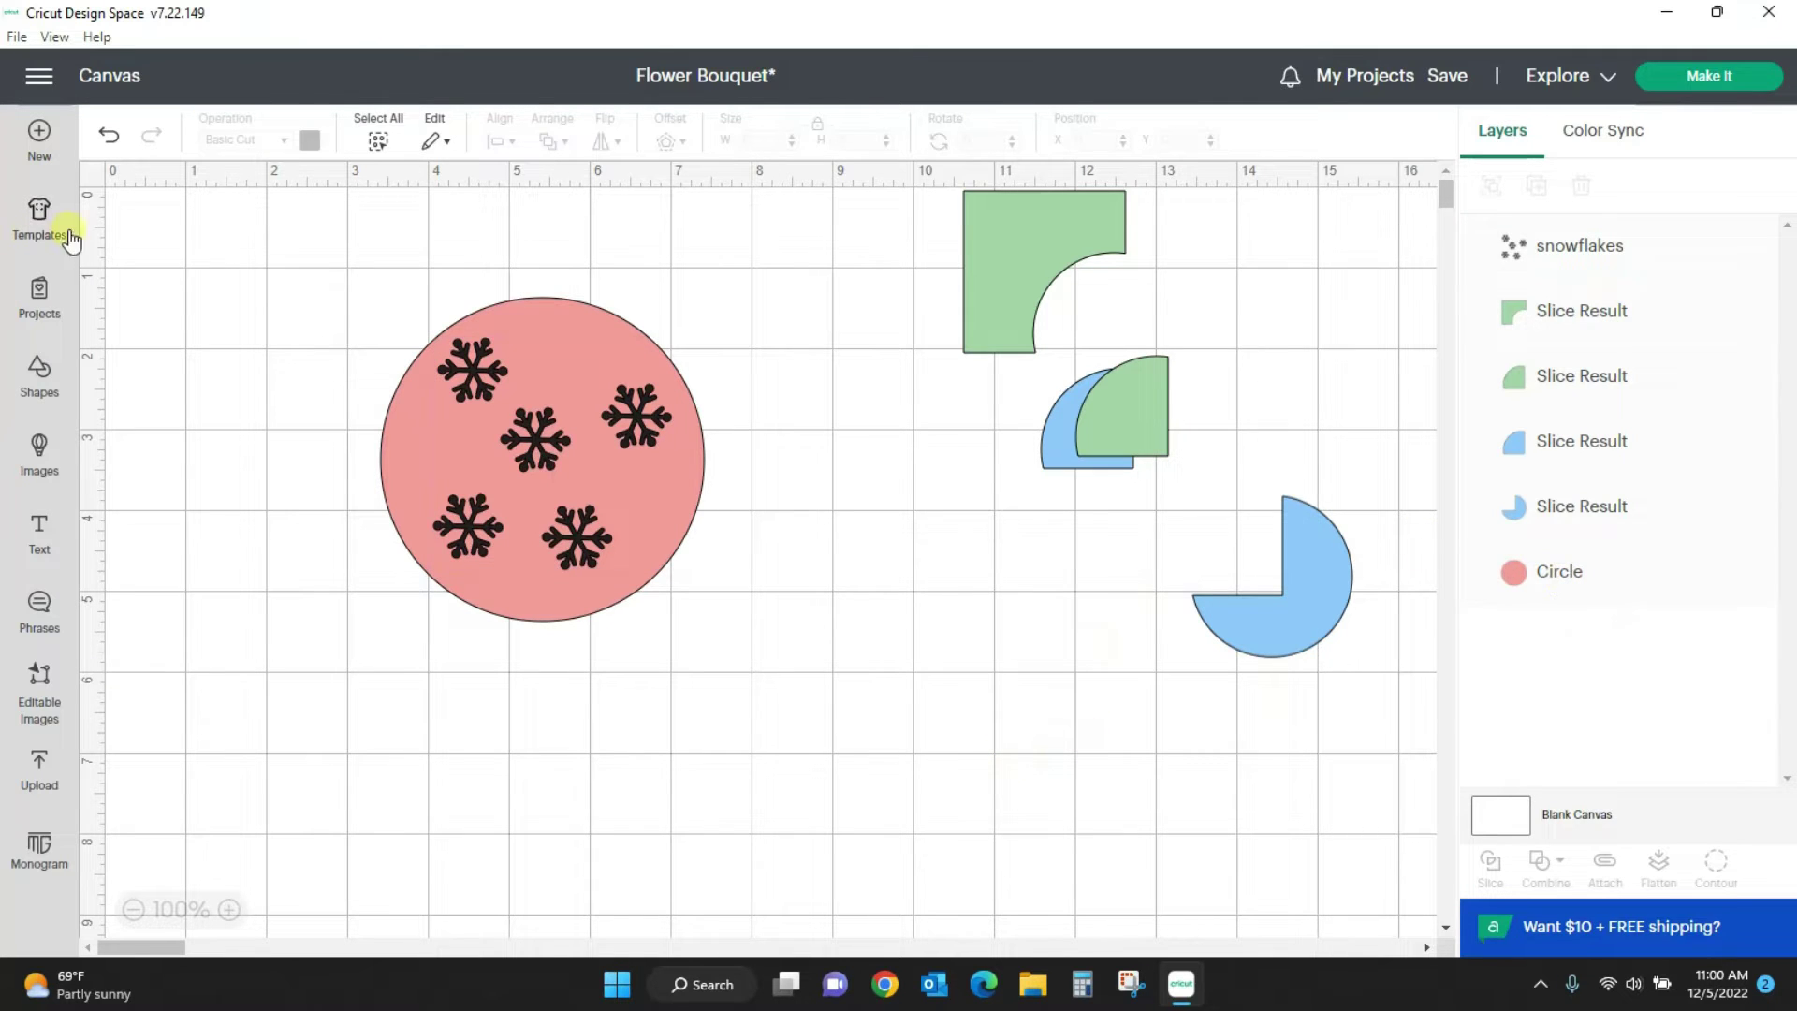
left_click_drag(460, 293, 807, 660)
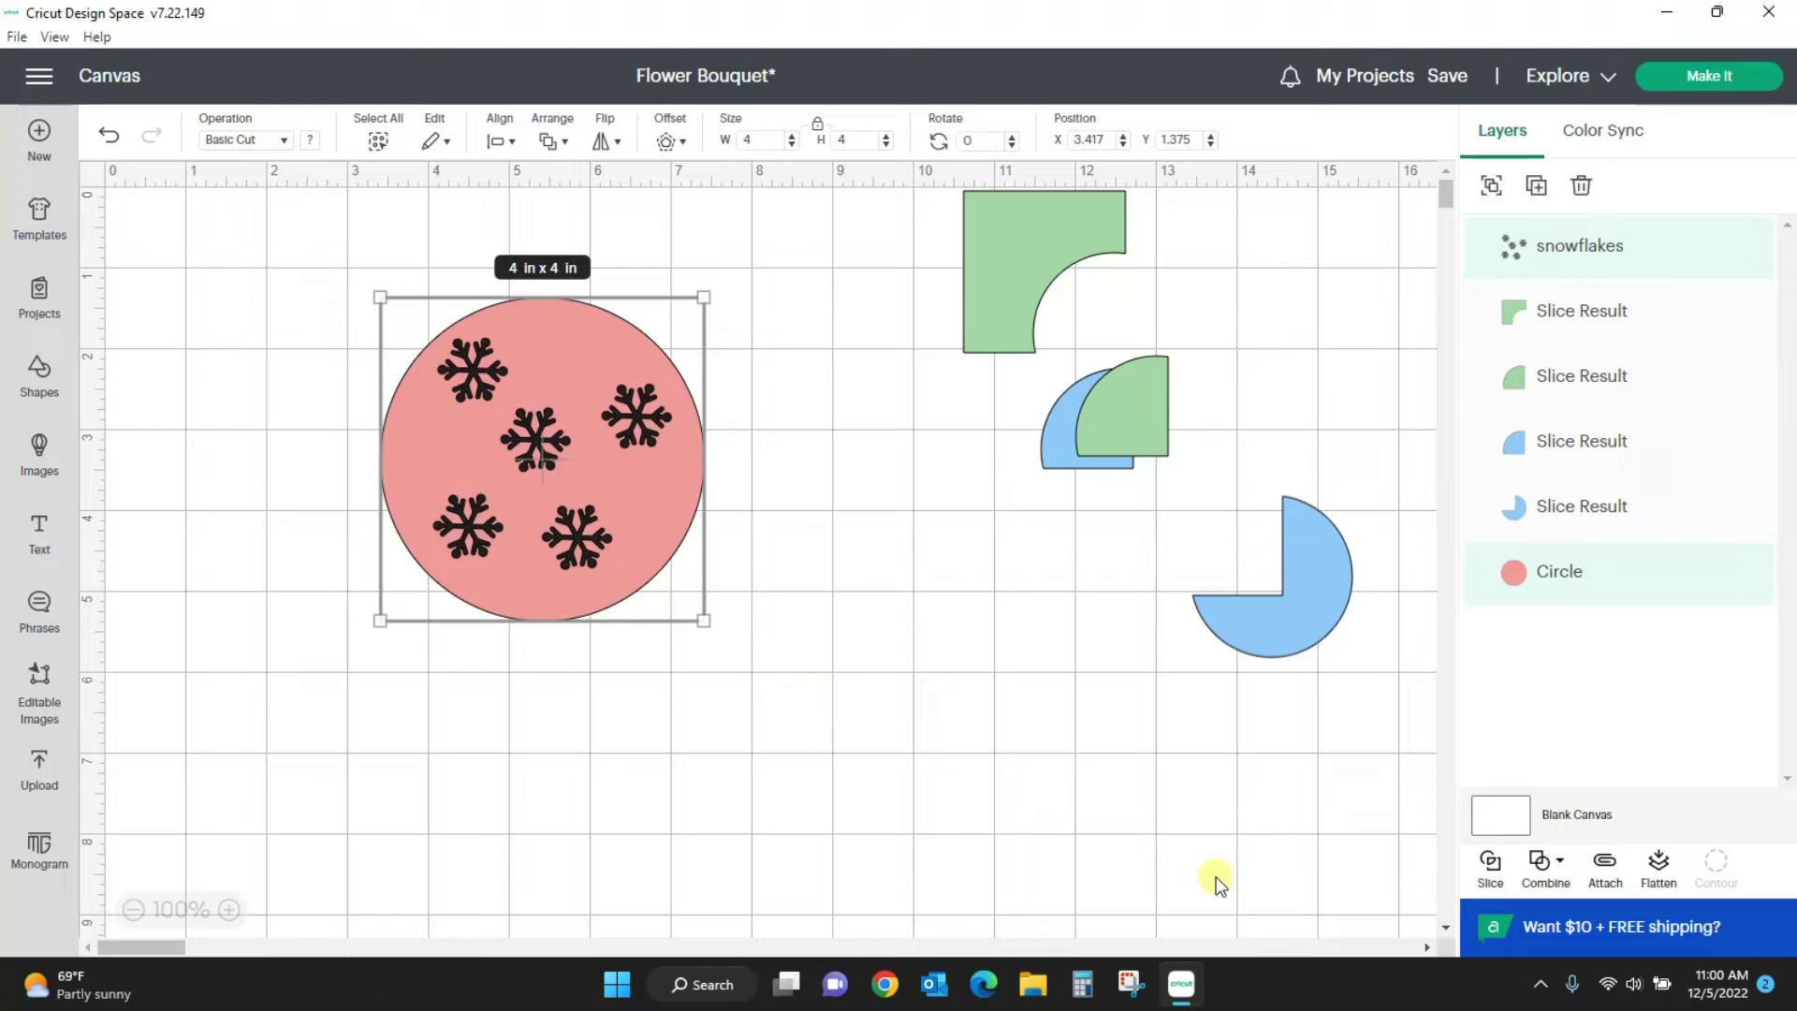
Step: Slice the snowflakes out of the pink circle and spread the resulting pieces apart
left_click(1489, 866)
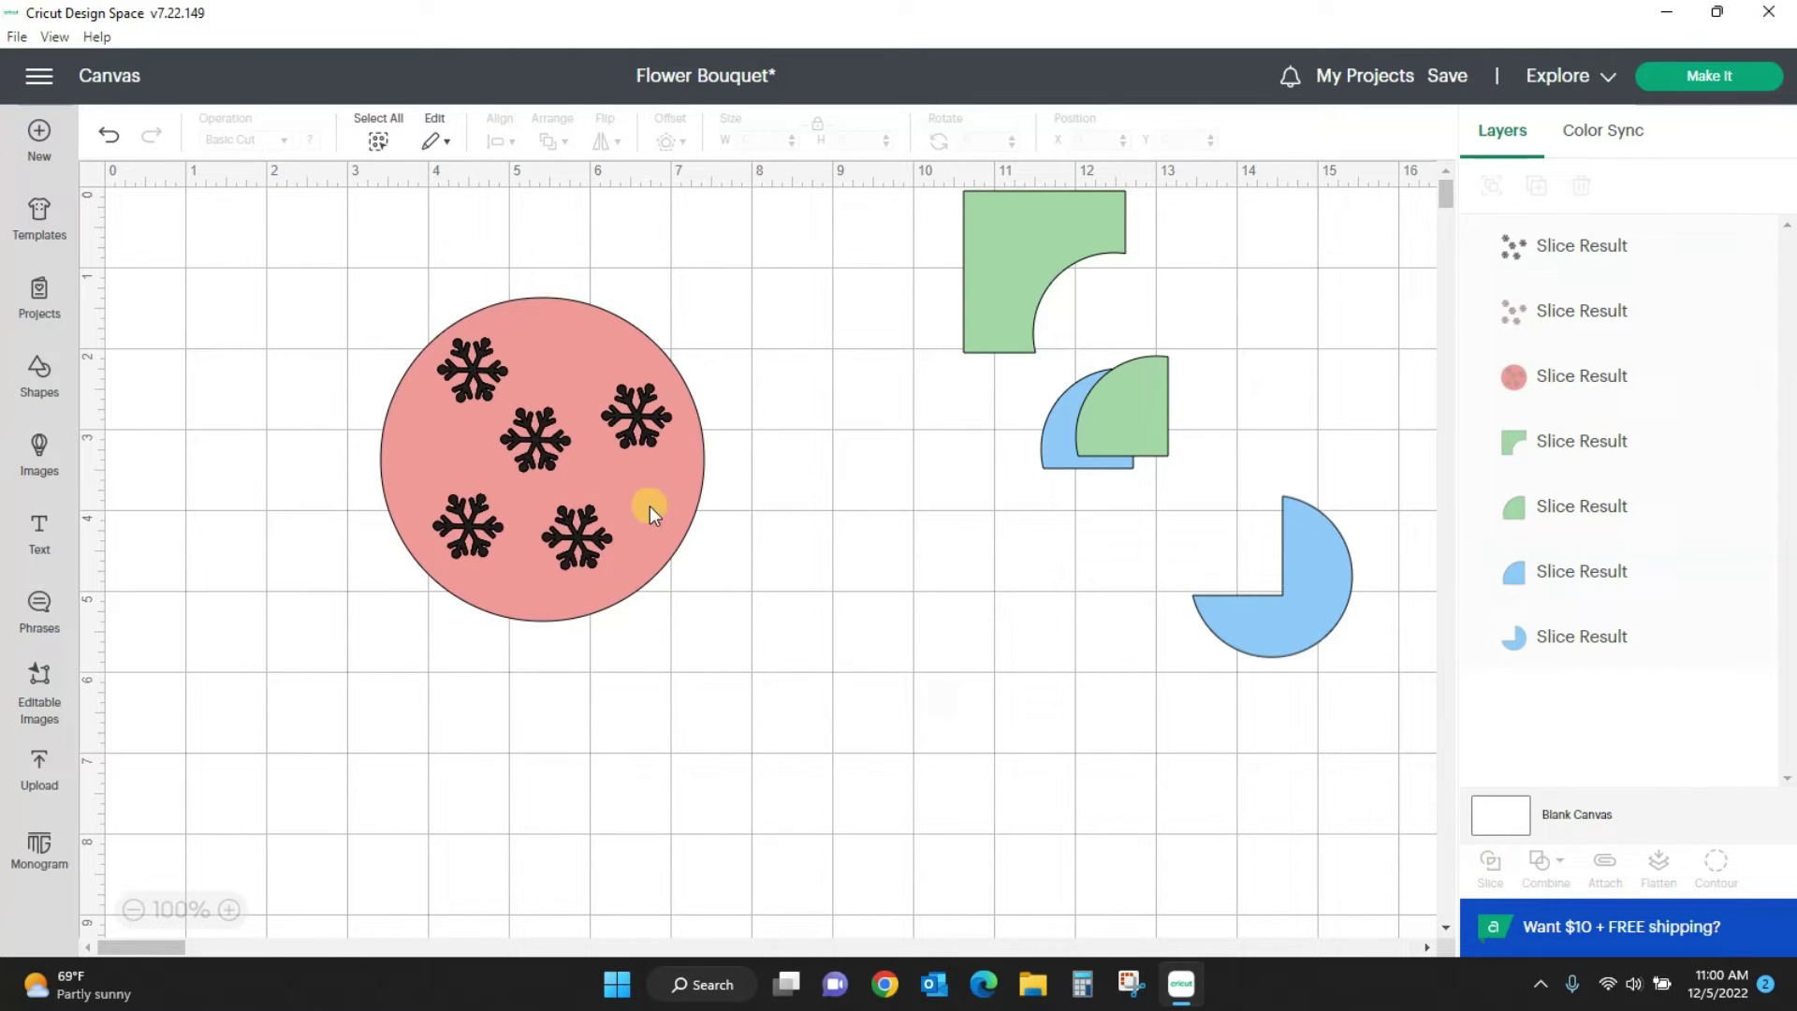
left_click_drag(649, 505, 1043, 777)
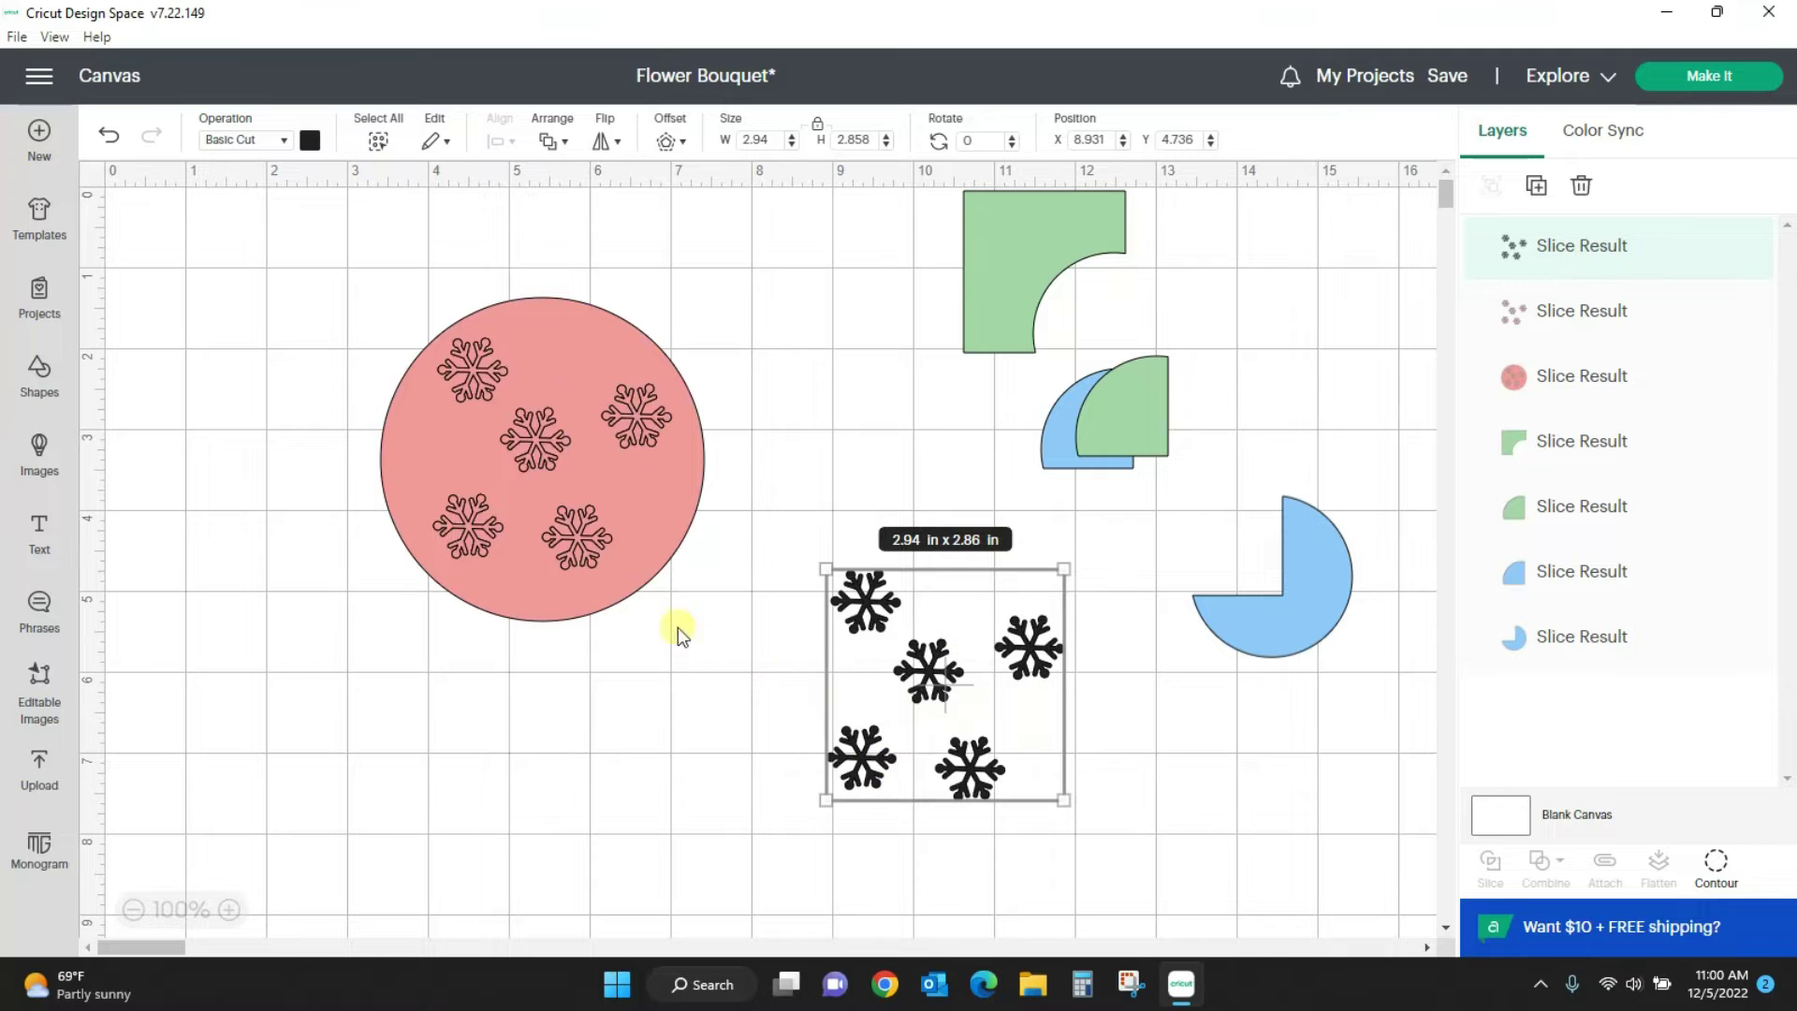
left_click_drag(658, 490, 380, 766)
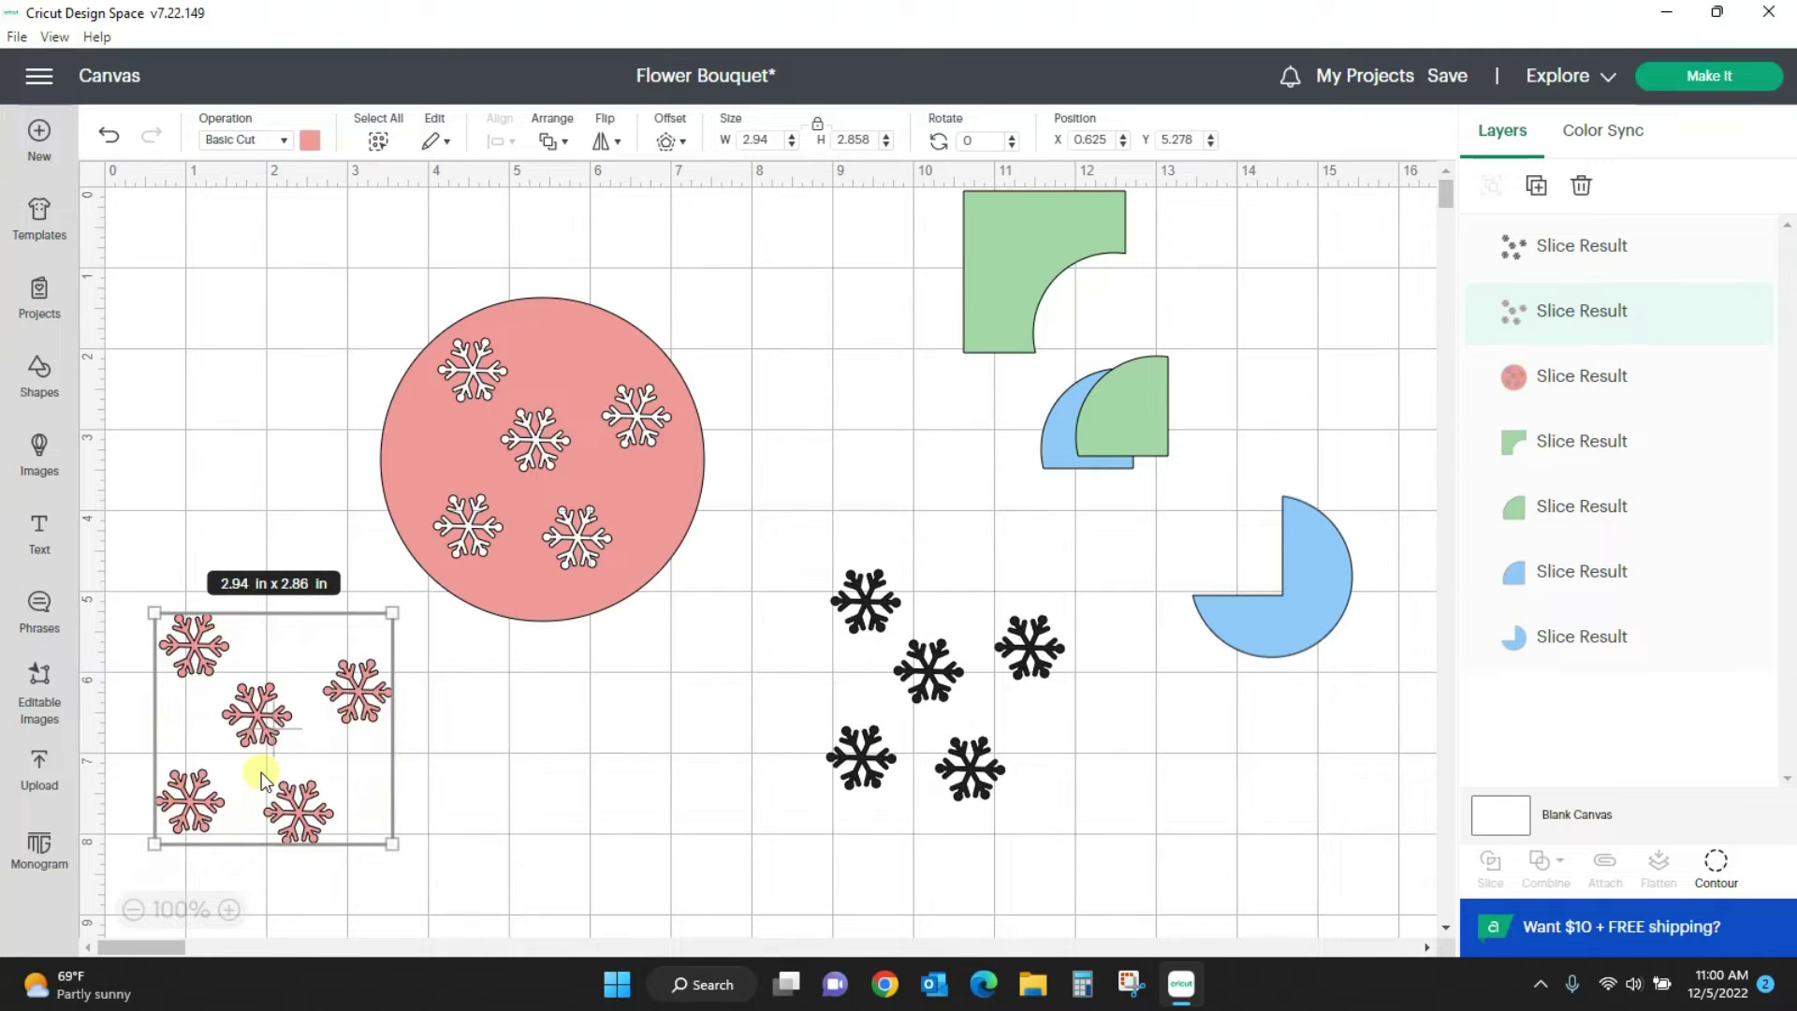
left_click_drag(623, 494, 691, 465)
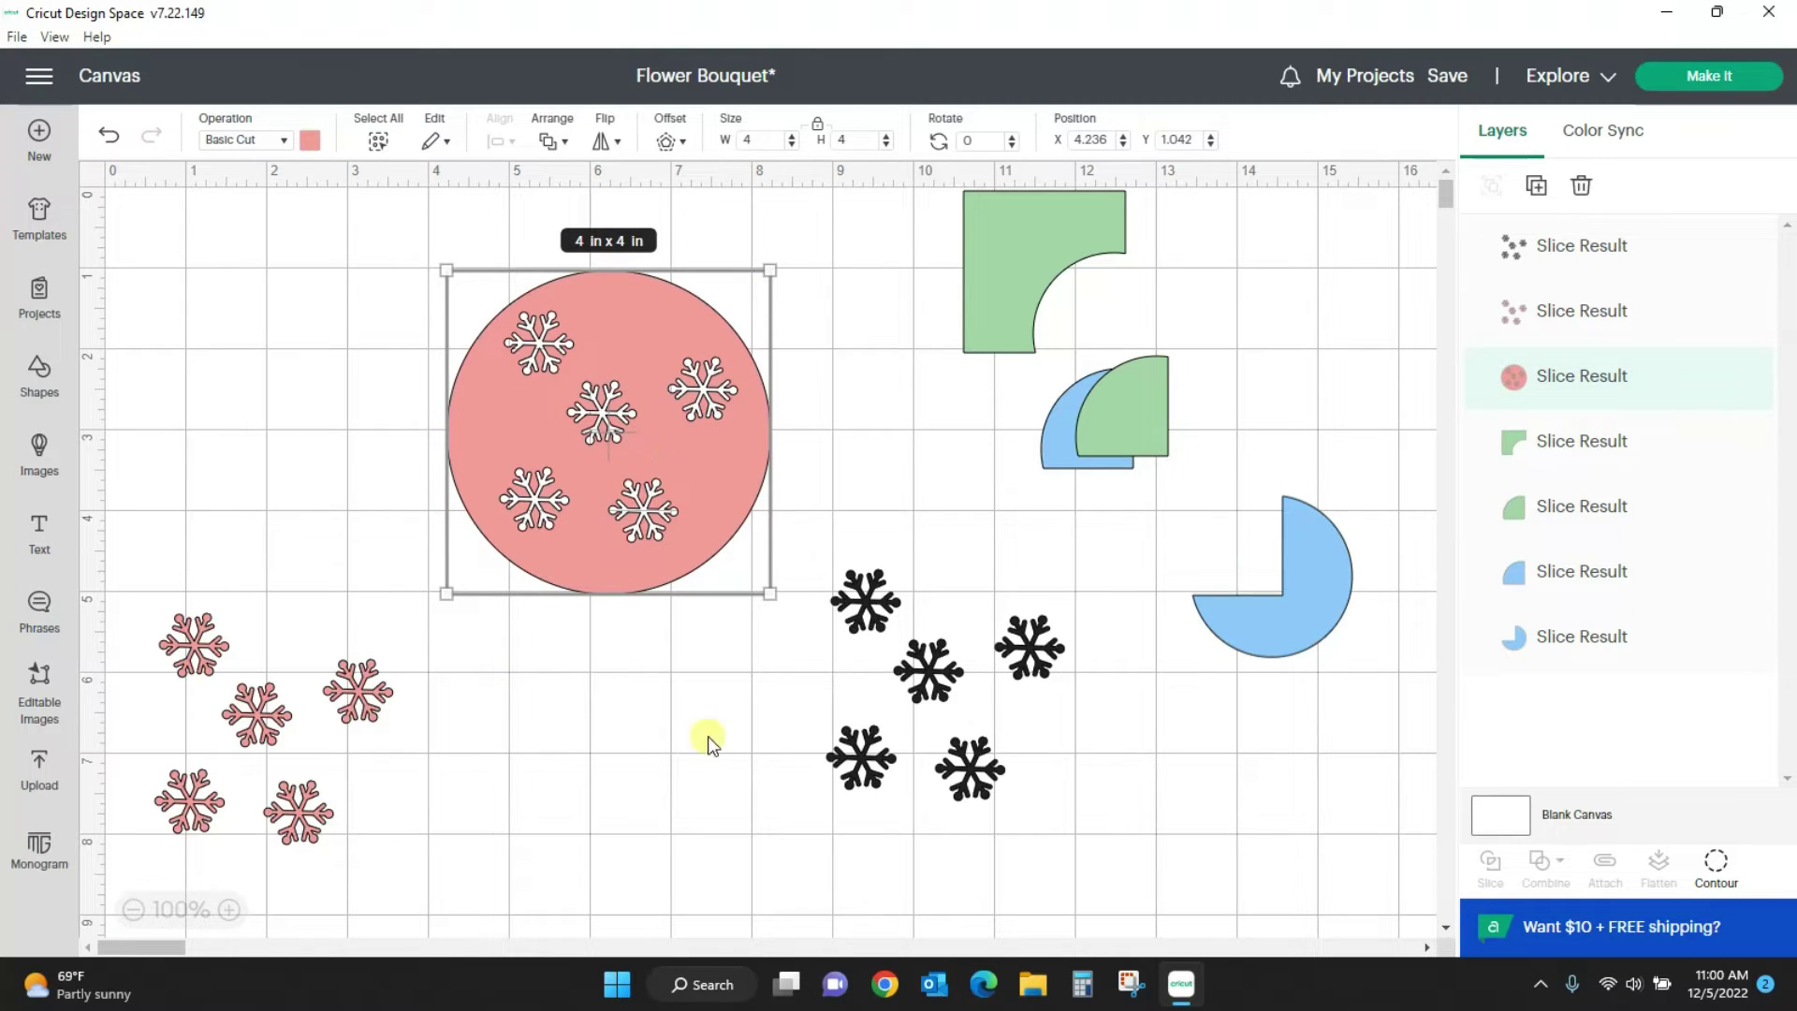
Step: Delete the black snowflakes and position the pink snowflake pieces below the circle
left_click(865, 606)
left_click_drag(1003, 682, 929, 701)
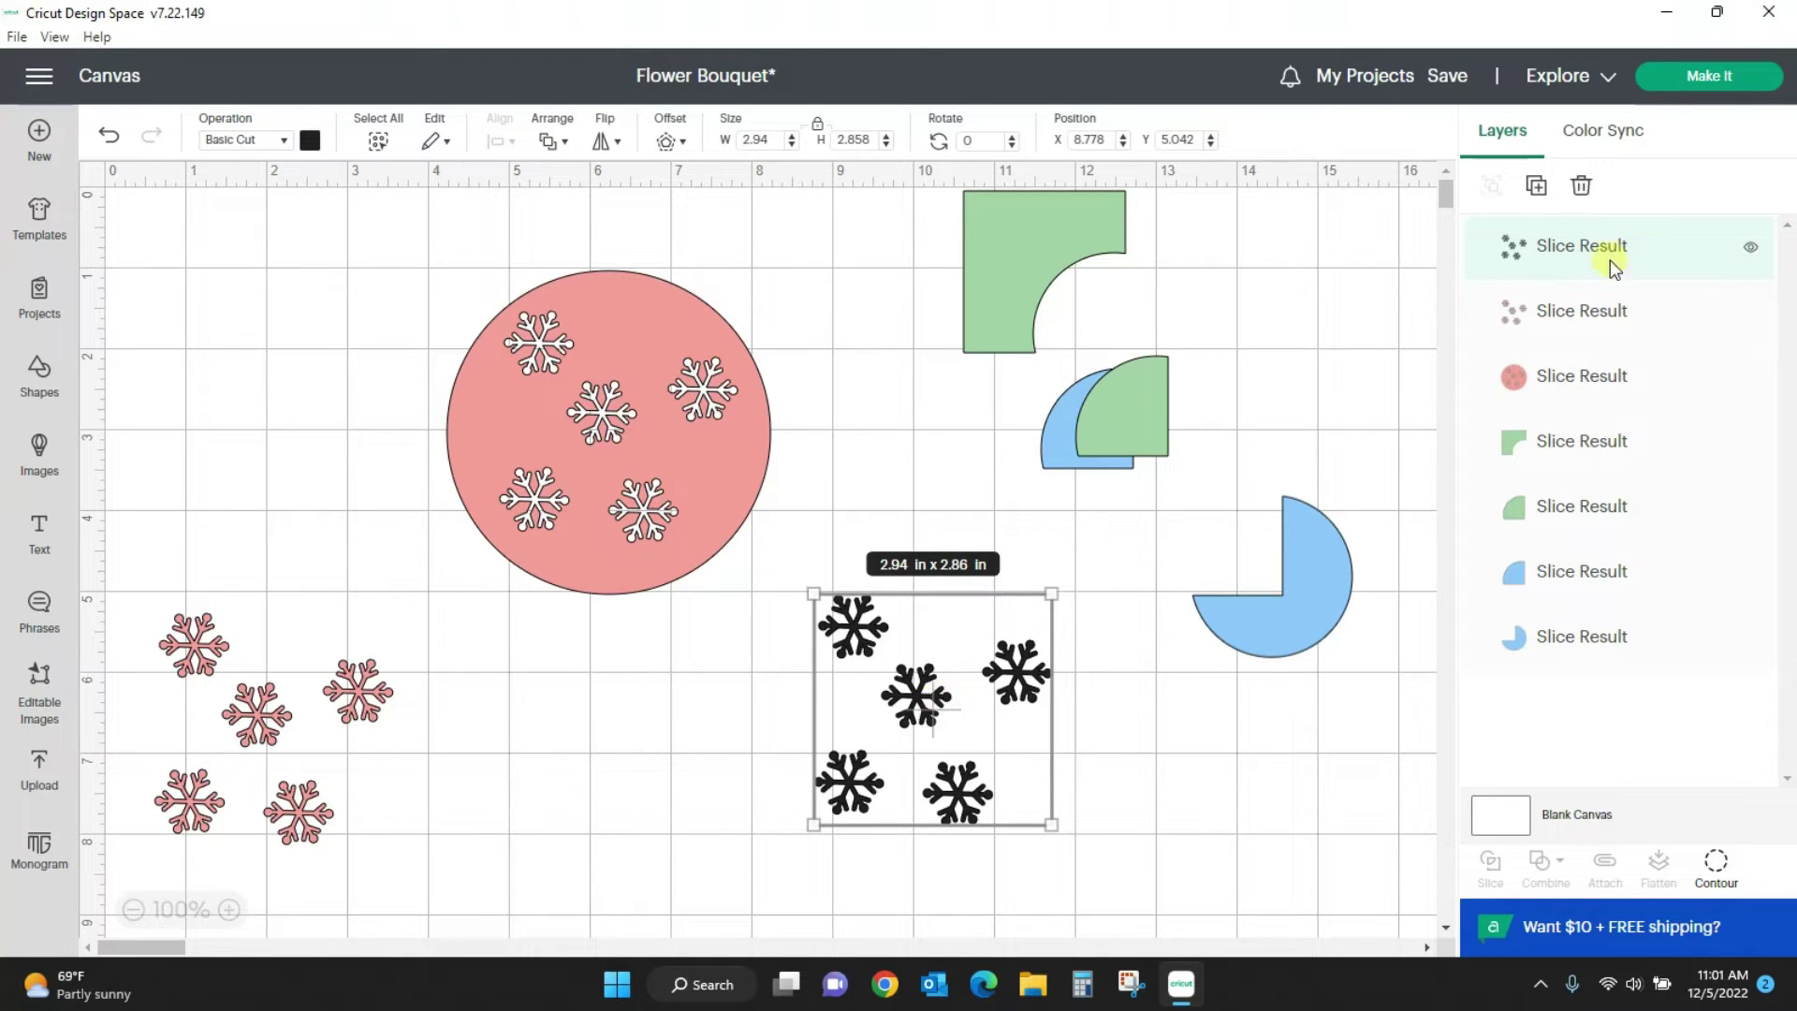
left_click(1581, 185)
left_click_drag(385, 700, 1007, 688)
left_click(1025, 679)
left_click(890, 661)
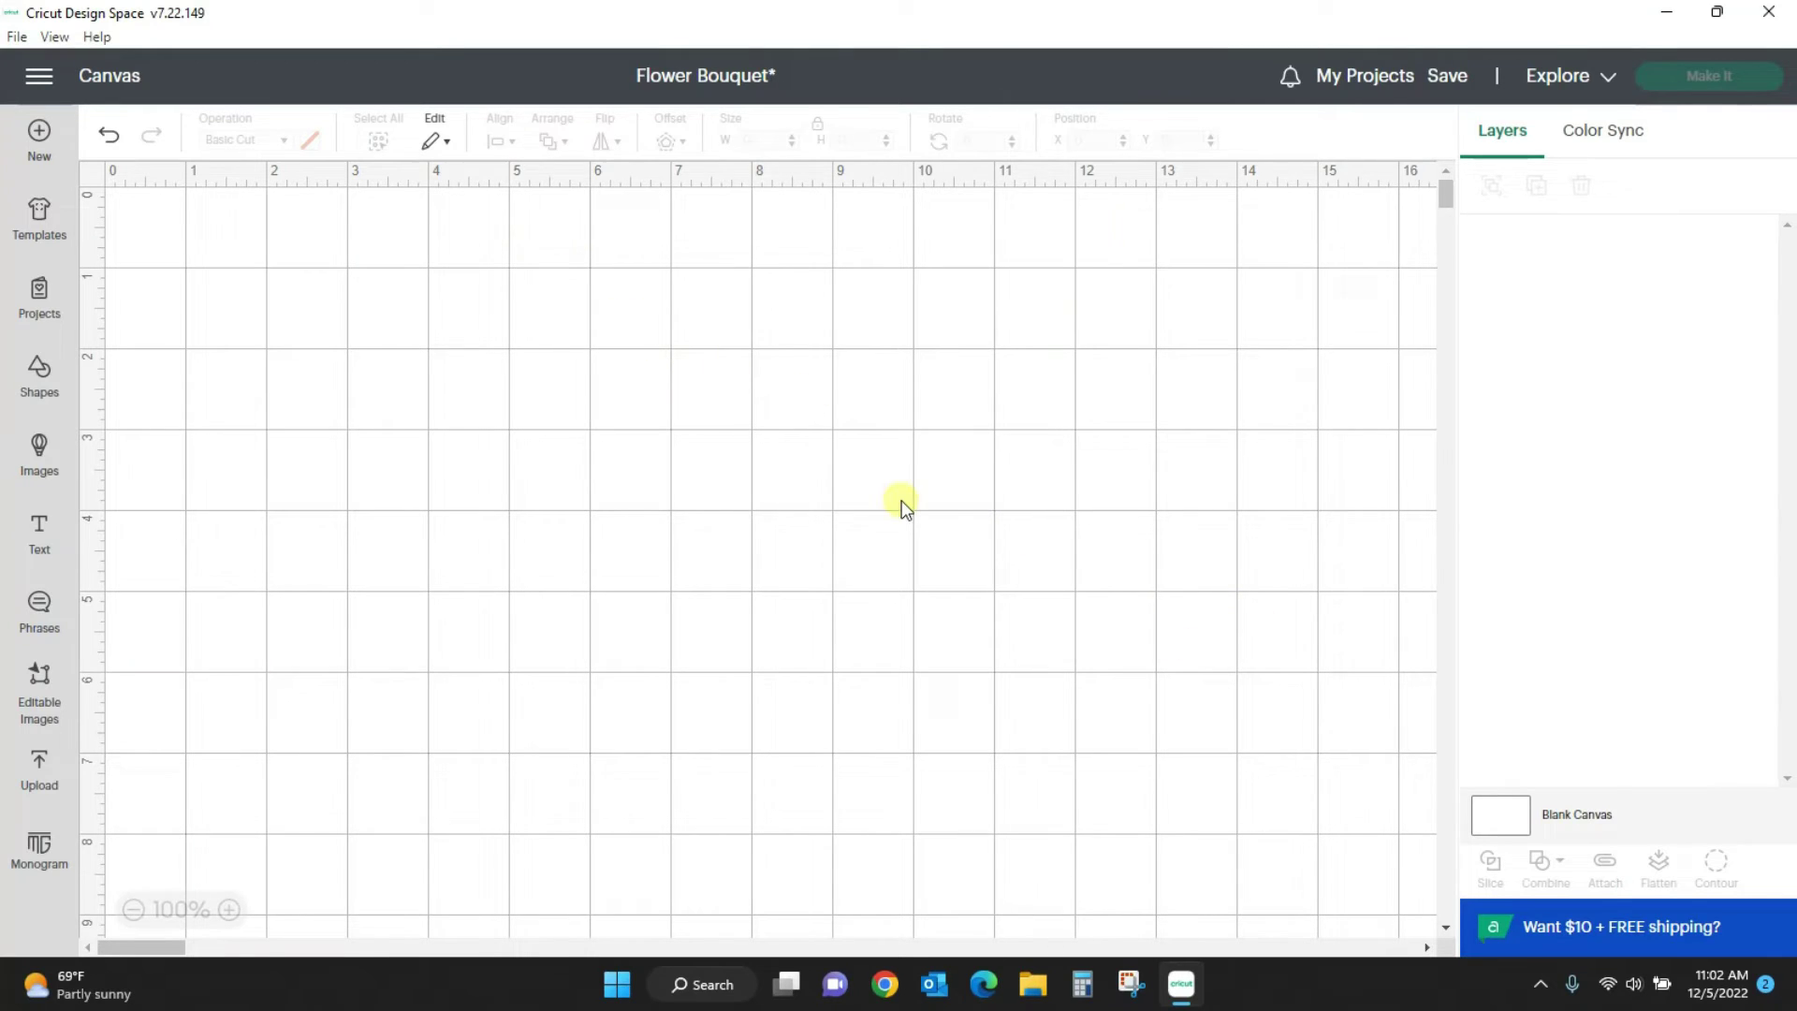
Step: Add two 2 in circles and a 2 in square and line them up in a row
left_click(35, 376)
left_click(423, 616)
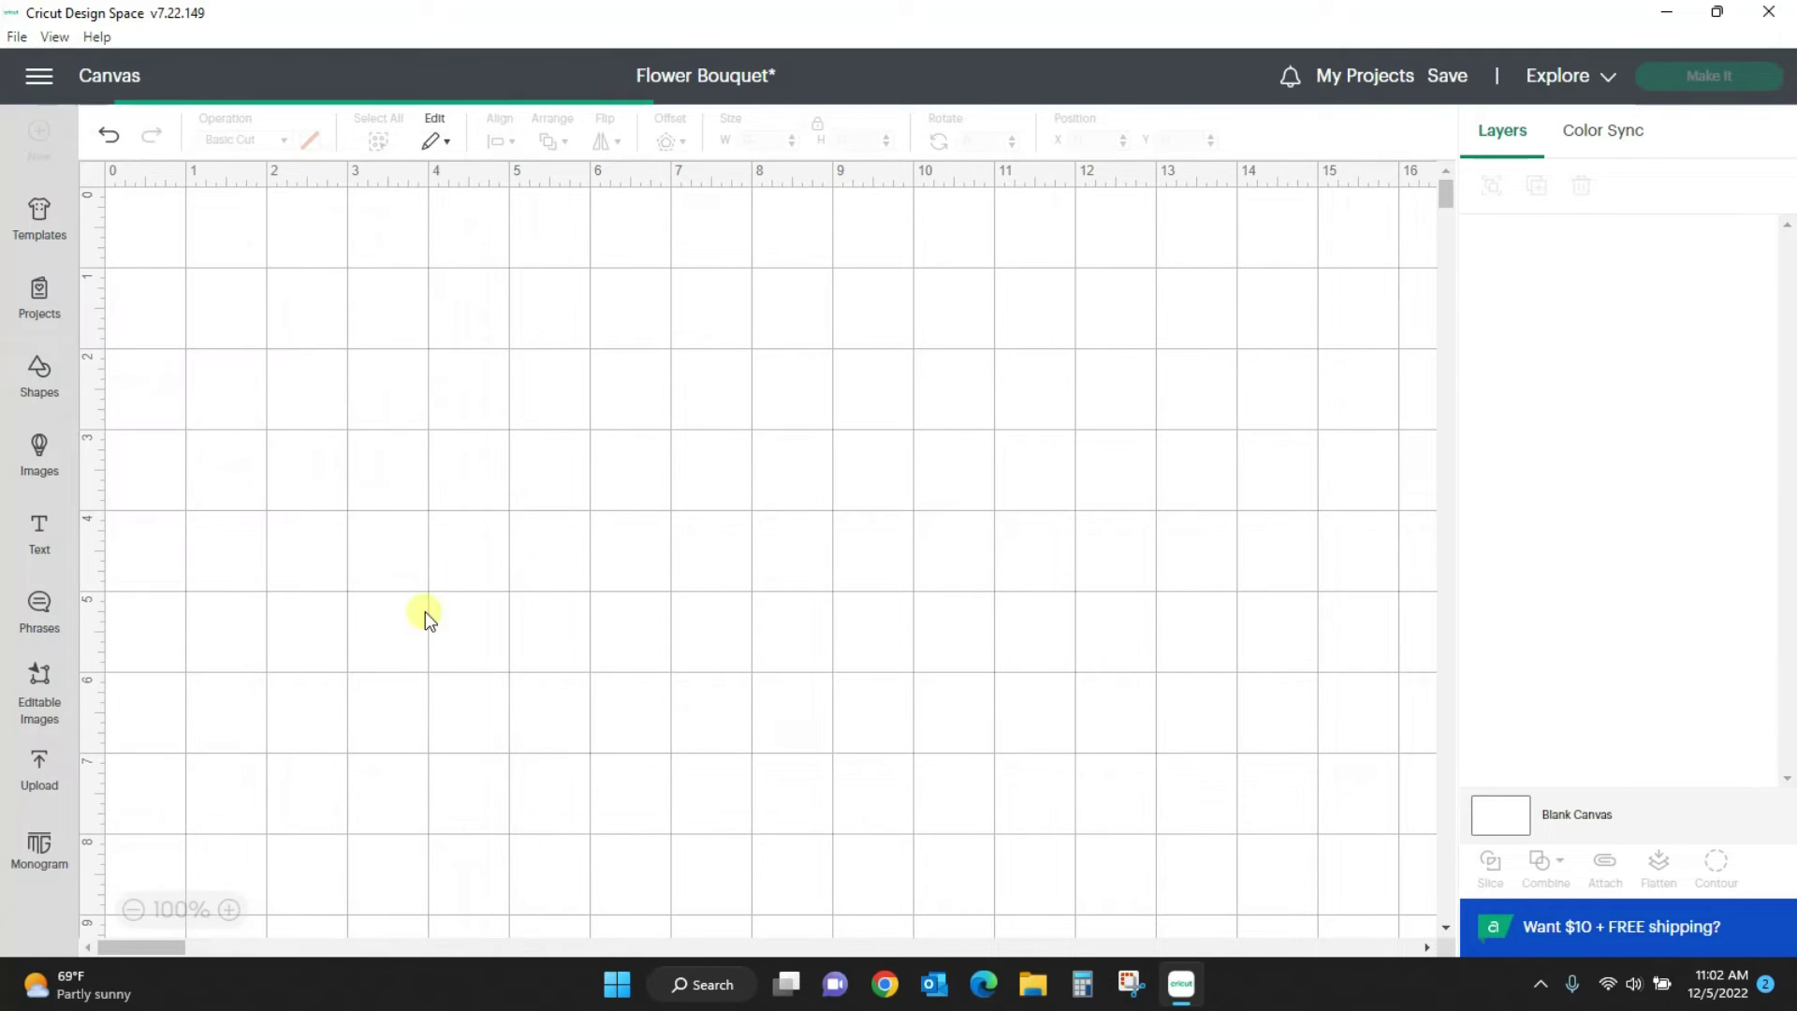
right_click(279, 331)
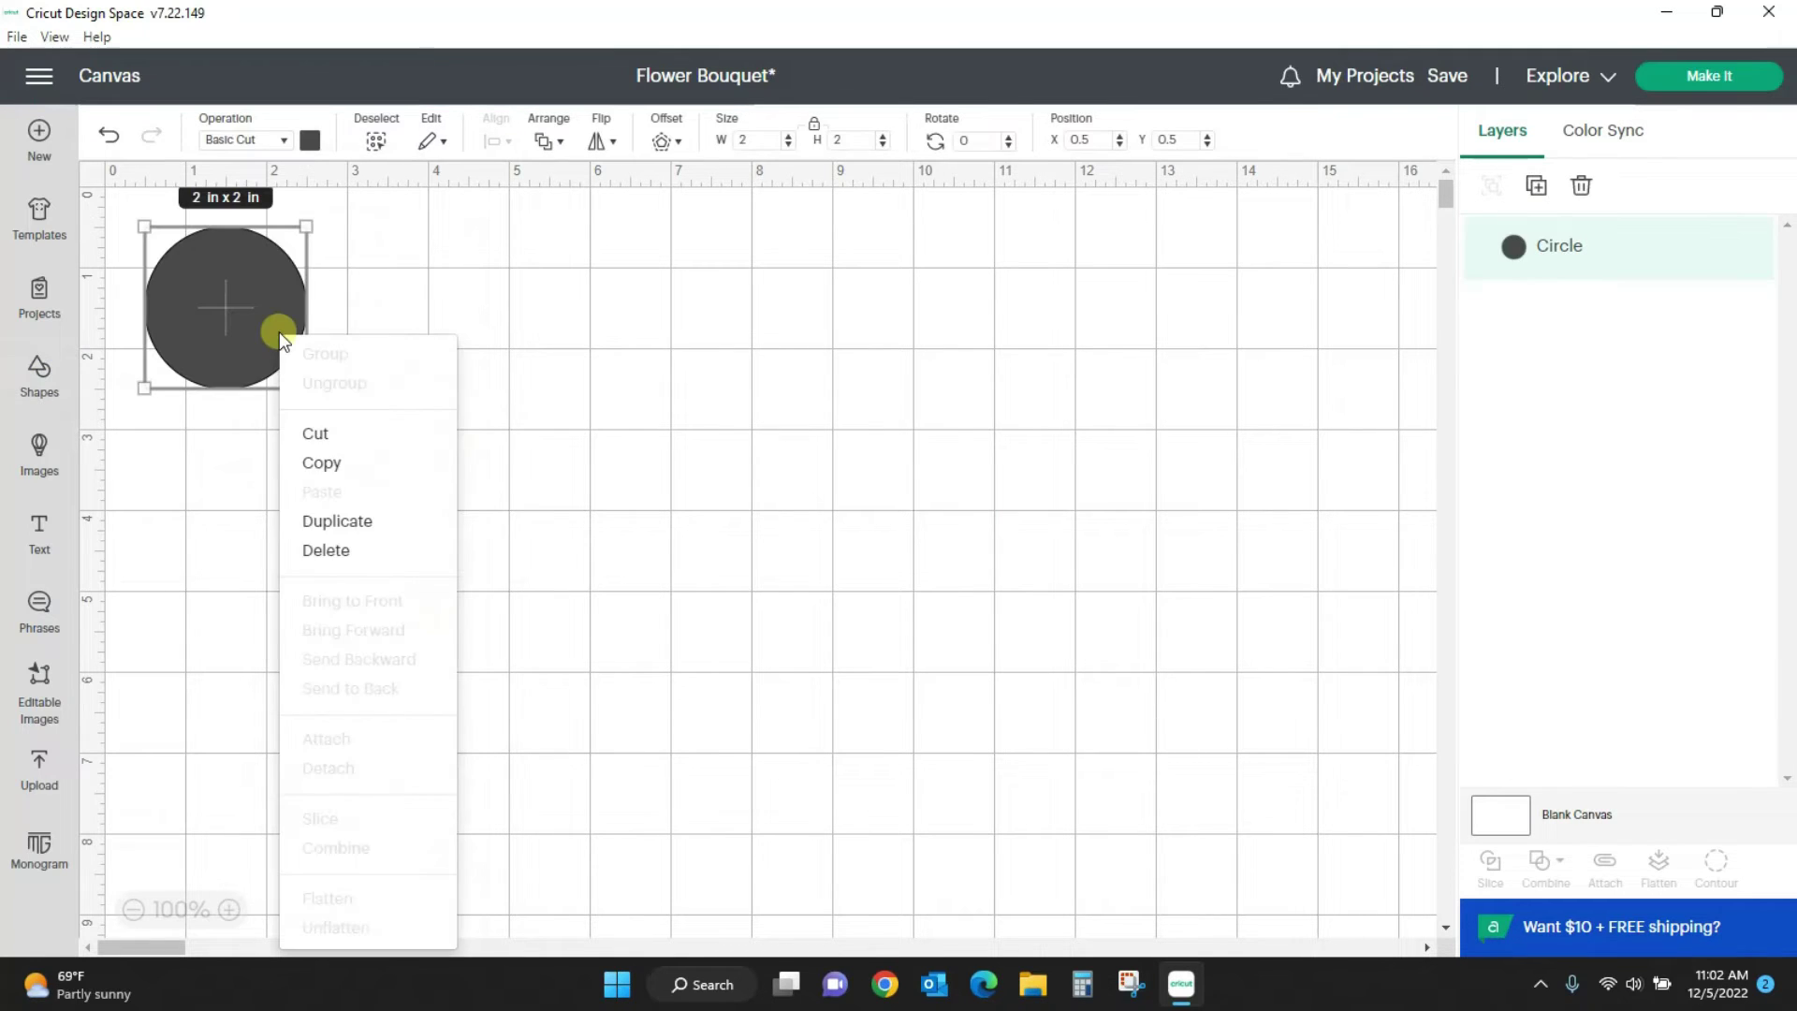
left_click(324, 510)
left_click_drag(266, 344, 759, 432)
left_click_drag(221, 365, 443, 490)
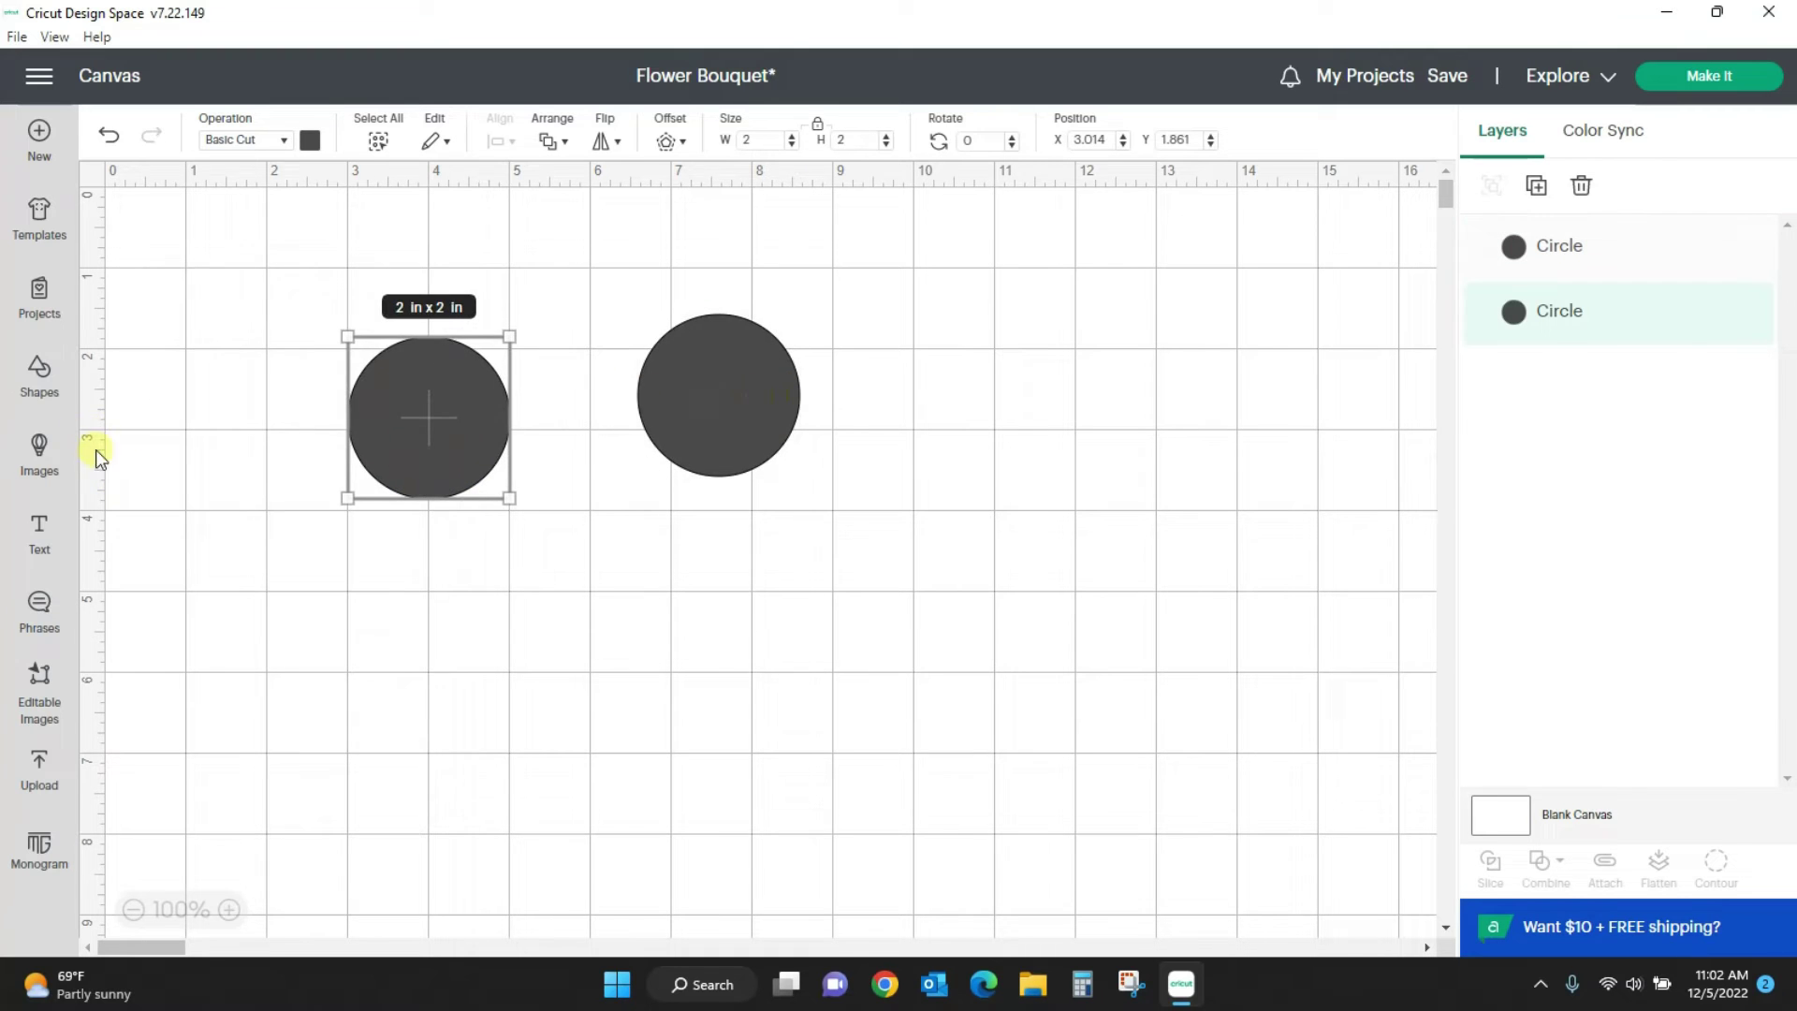
left_click(37, 374)
left_click(425, 525)
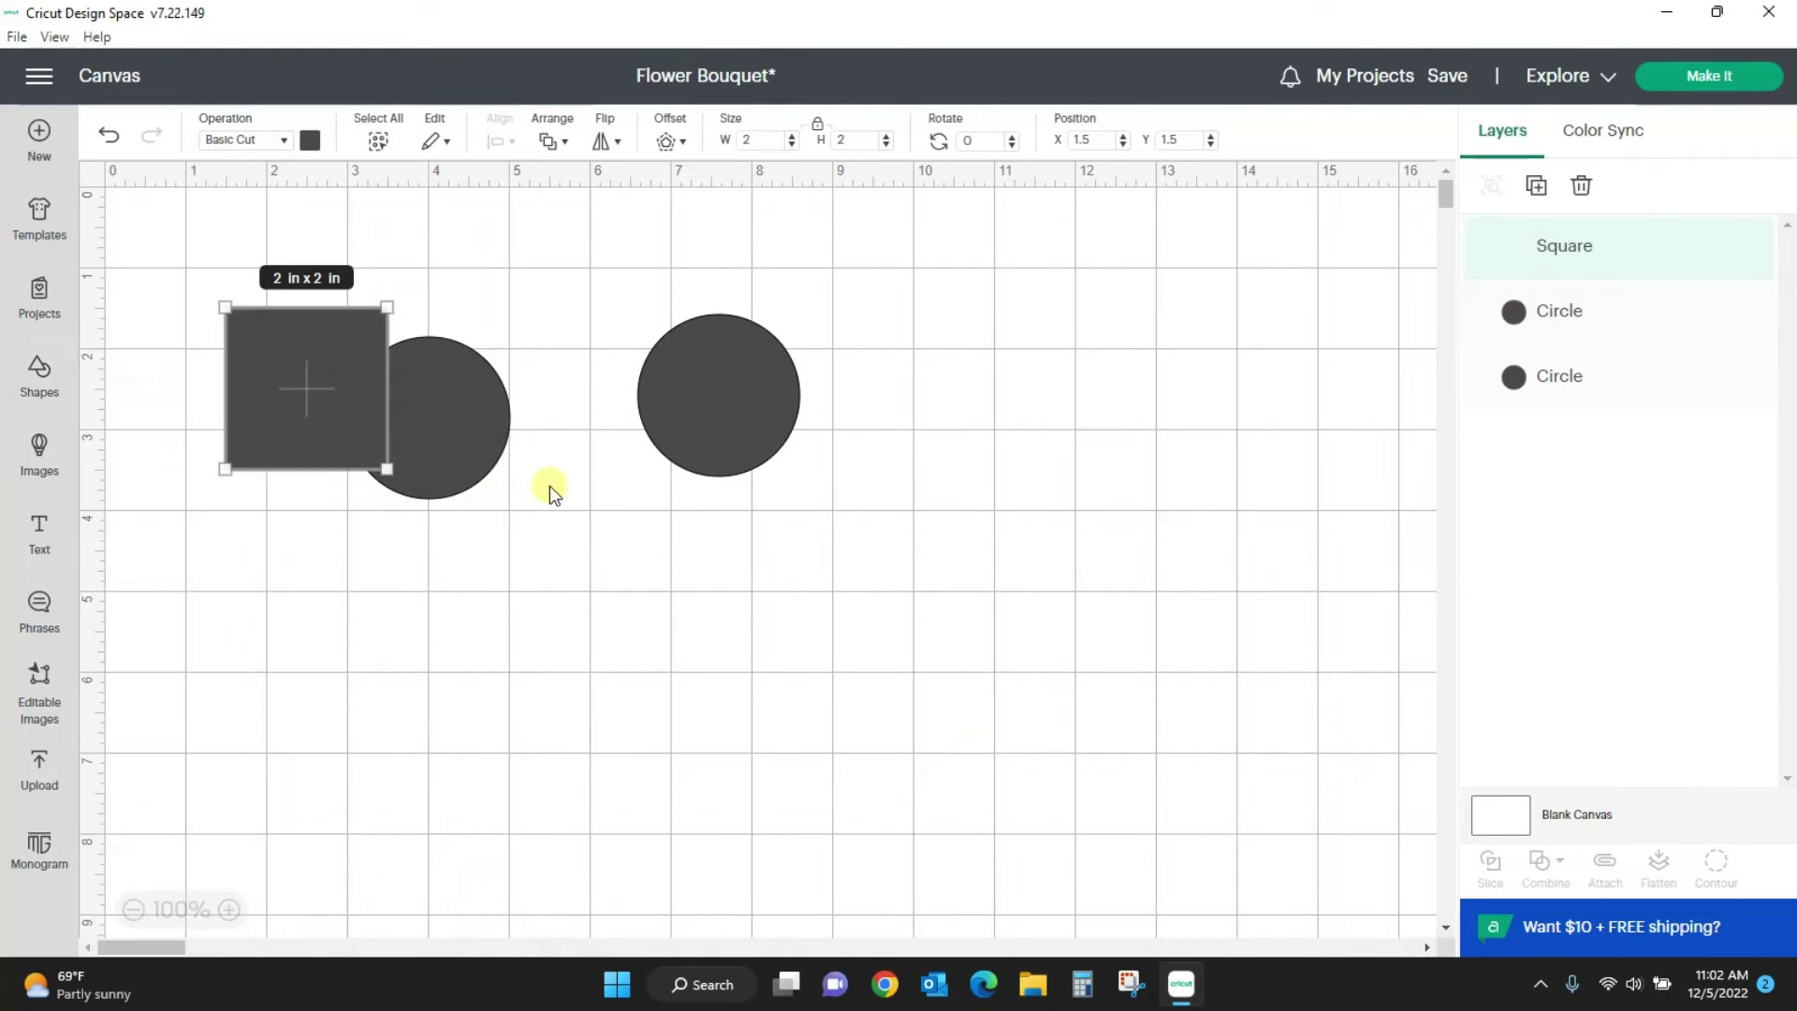
left_click_drag(344, 407, 1027, 401)
Step: Colour the left circle pink, the middle circle light blue and the square light green
left_click(497, 421)
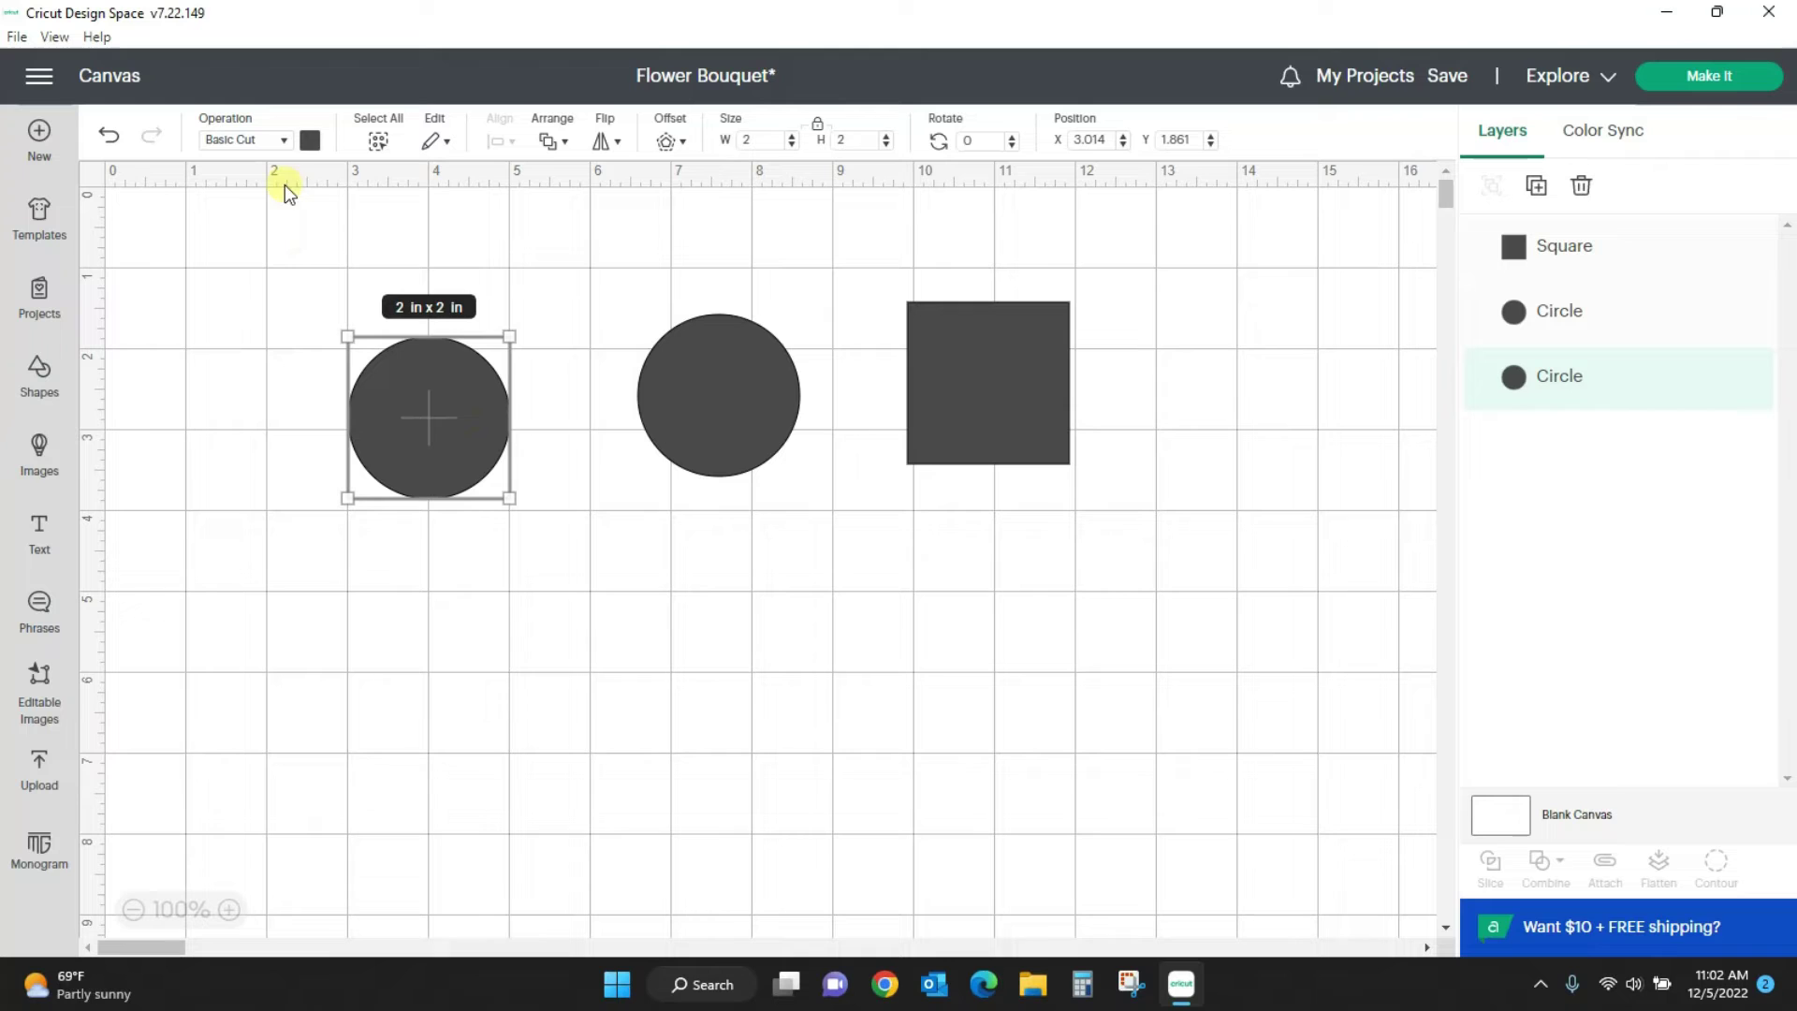
left_click(308, 141)
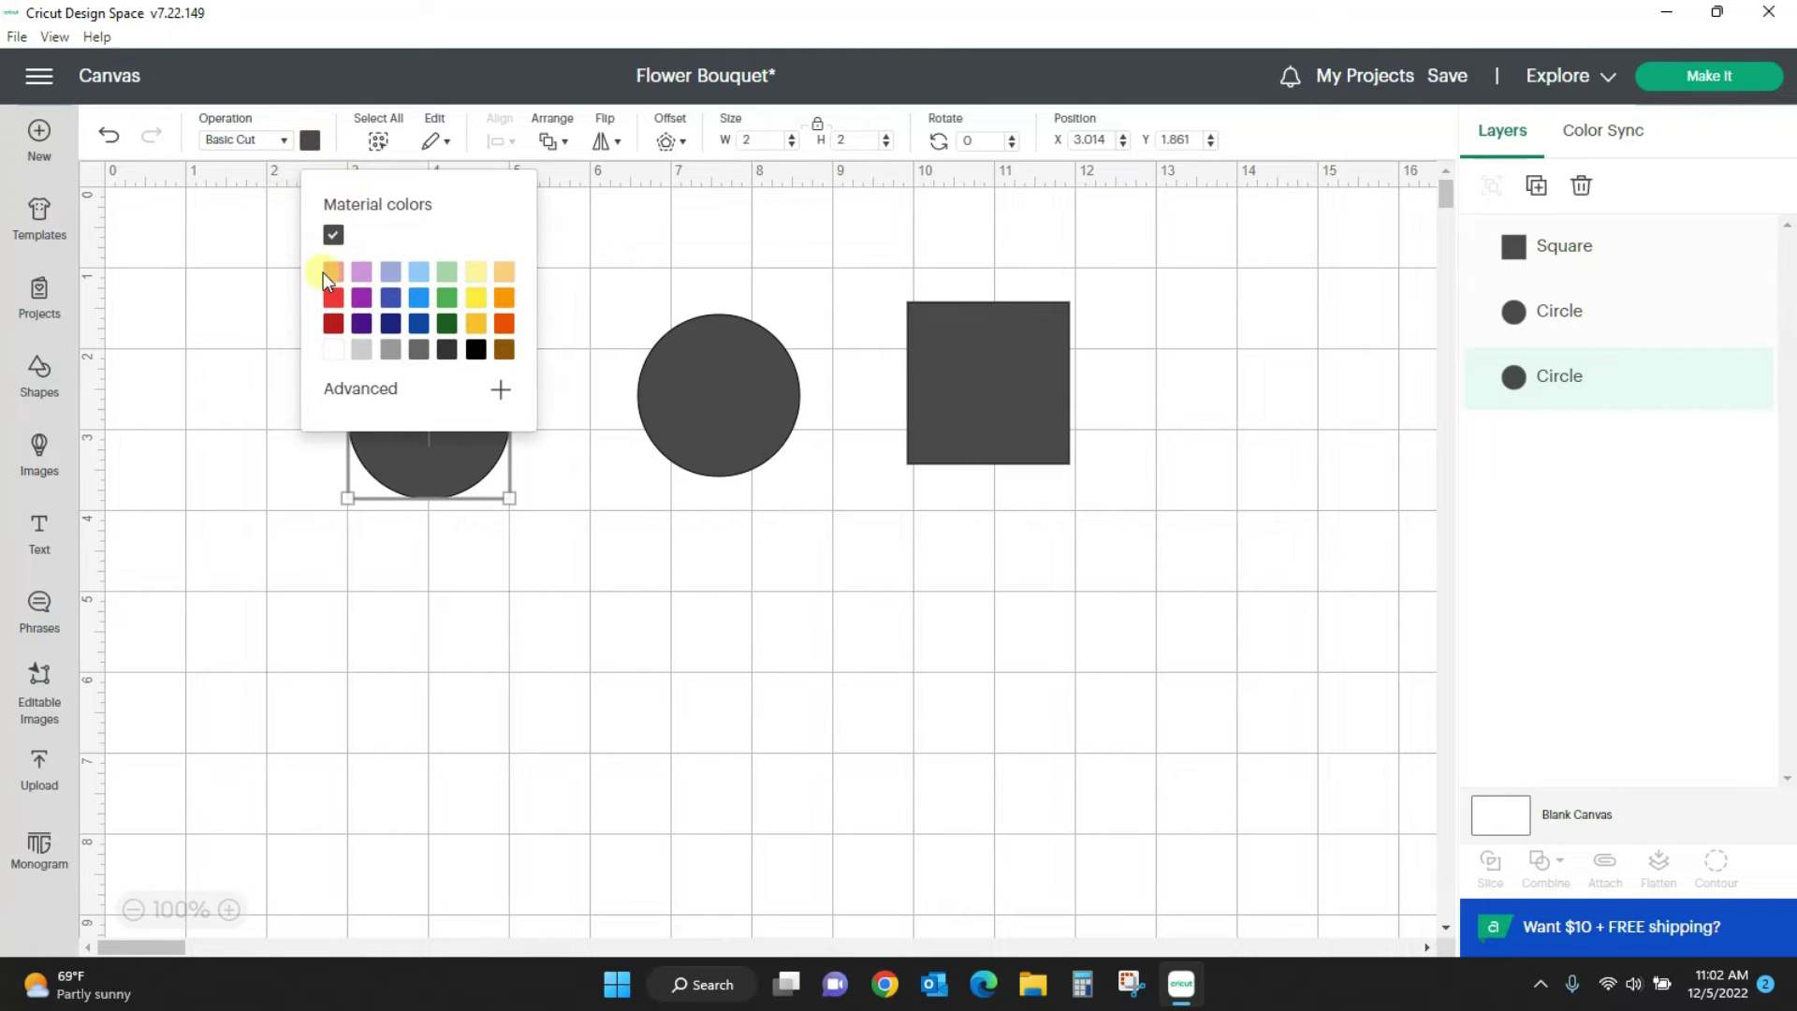
left_click(343, 276)
left_click(699, 376)
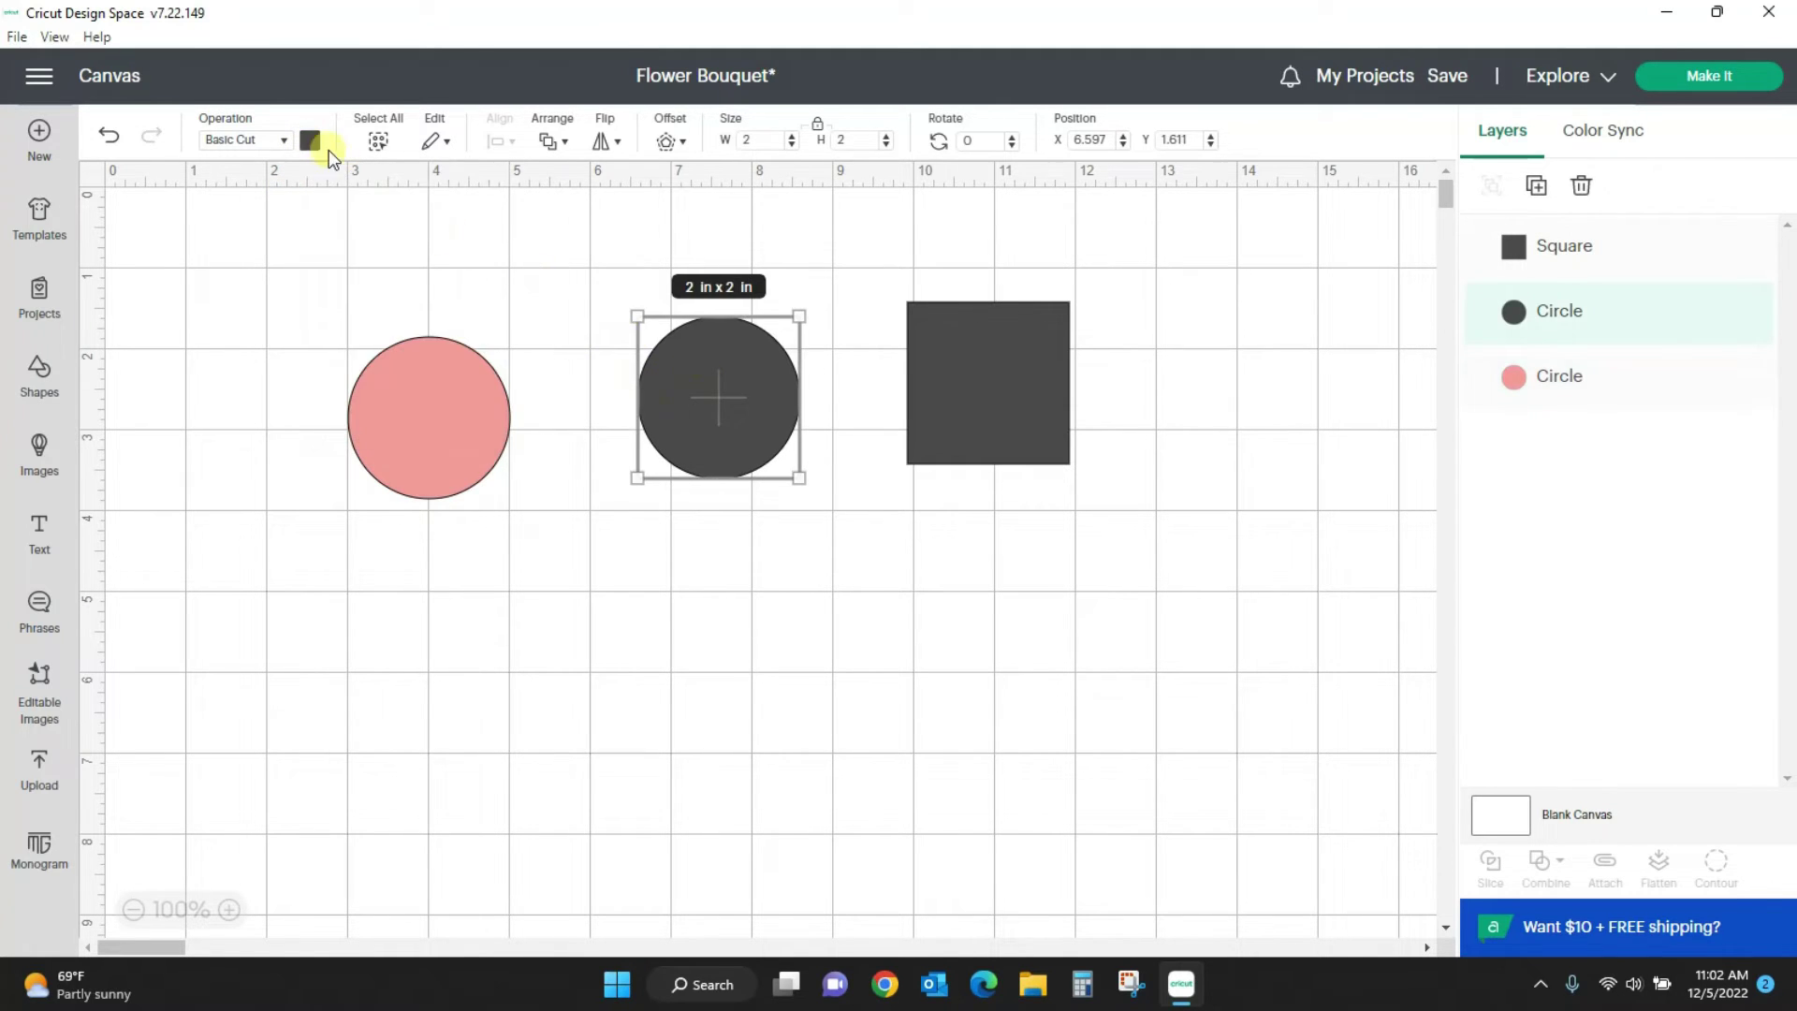
left_click(310, 142)
left_click(418, 272)
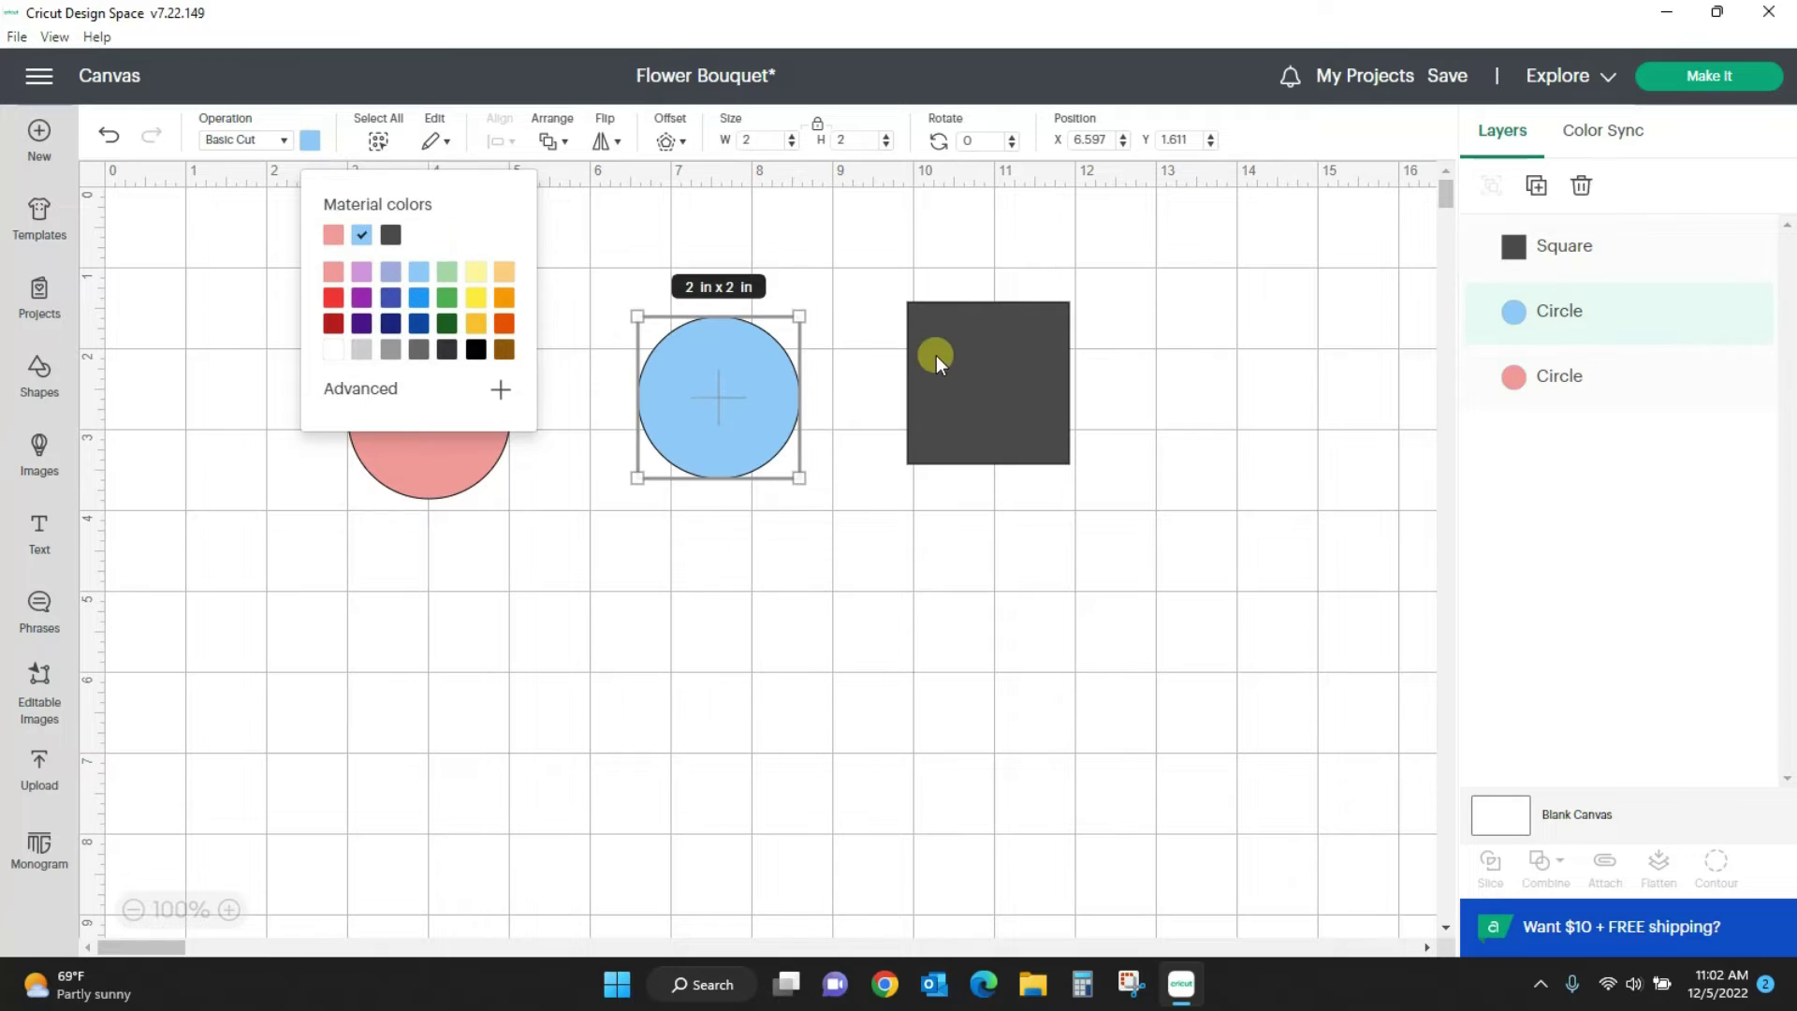
left_click(936, 356)
left_click(309, 140)
left_click(446, 278)
Step: Move the square and blue circle down and the pink circle to the right
left_click(670, 744)
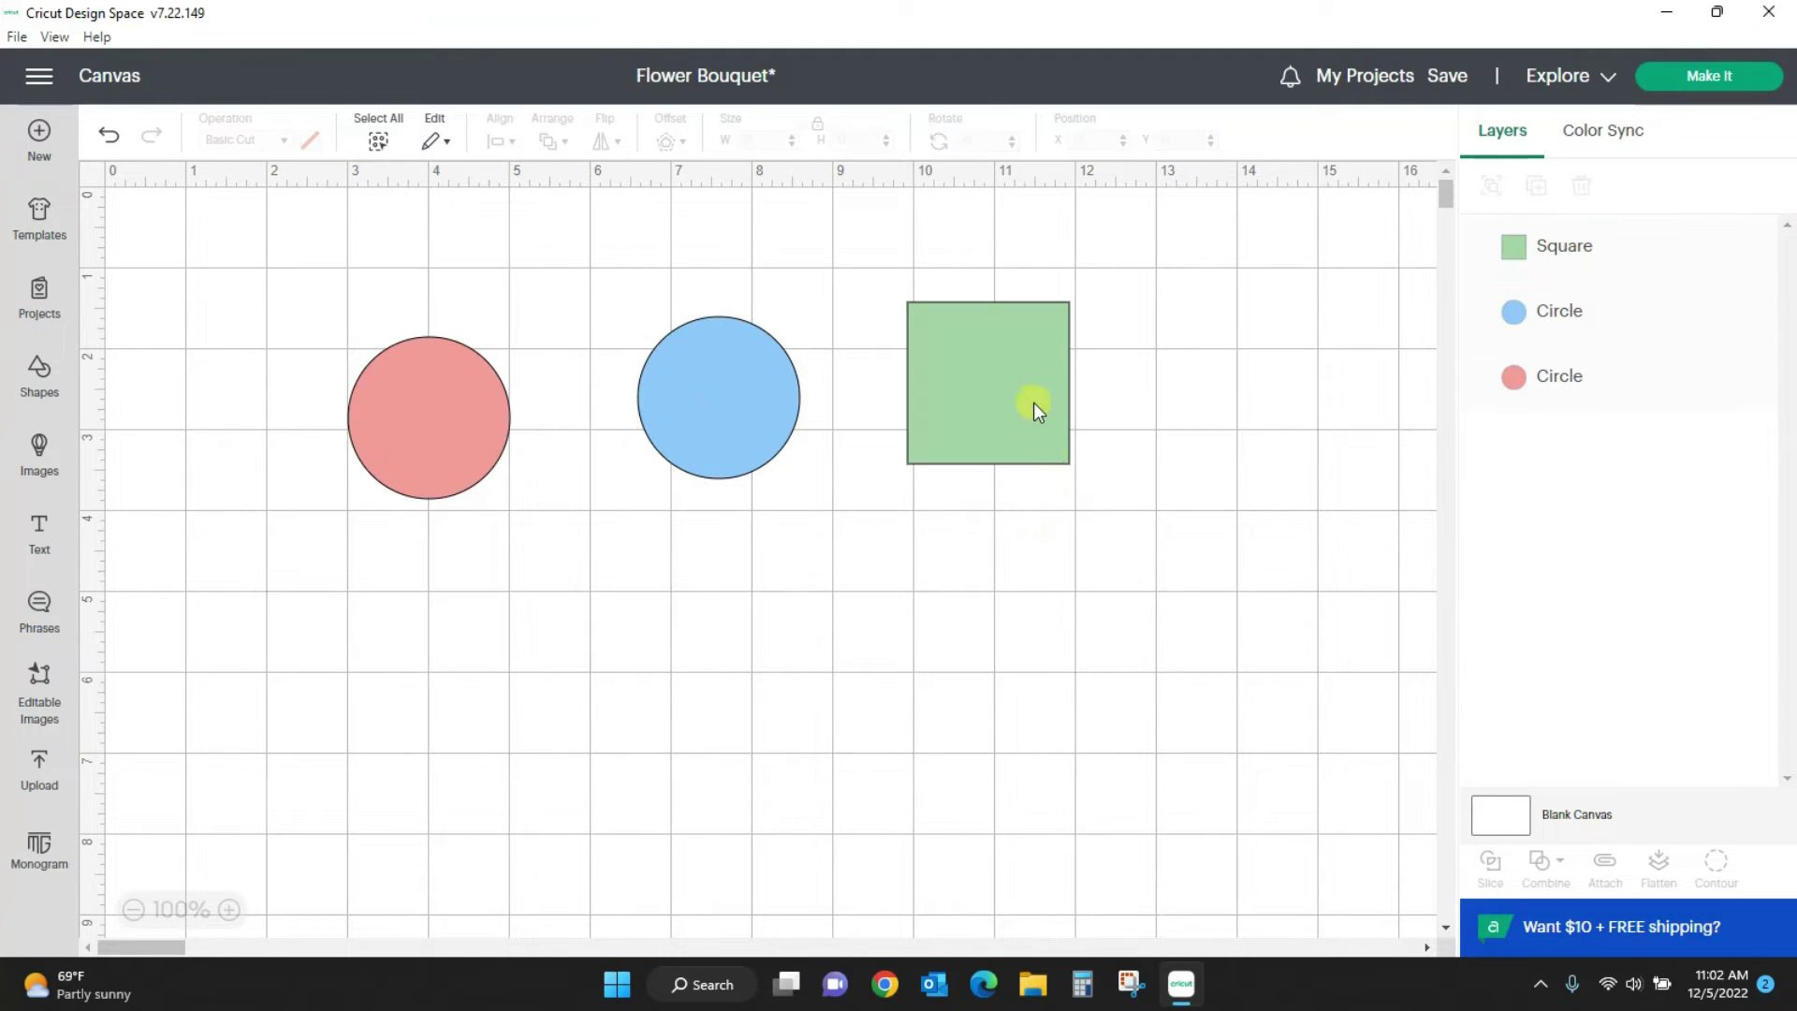
left_click_drag(1033, 403, 1032, 454)
left_click_drag(790, 421, 810, 459)
left_click_drag(440, 429, 535, 443)
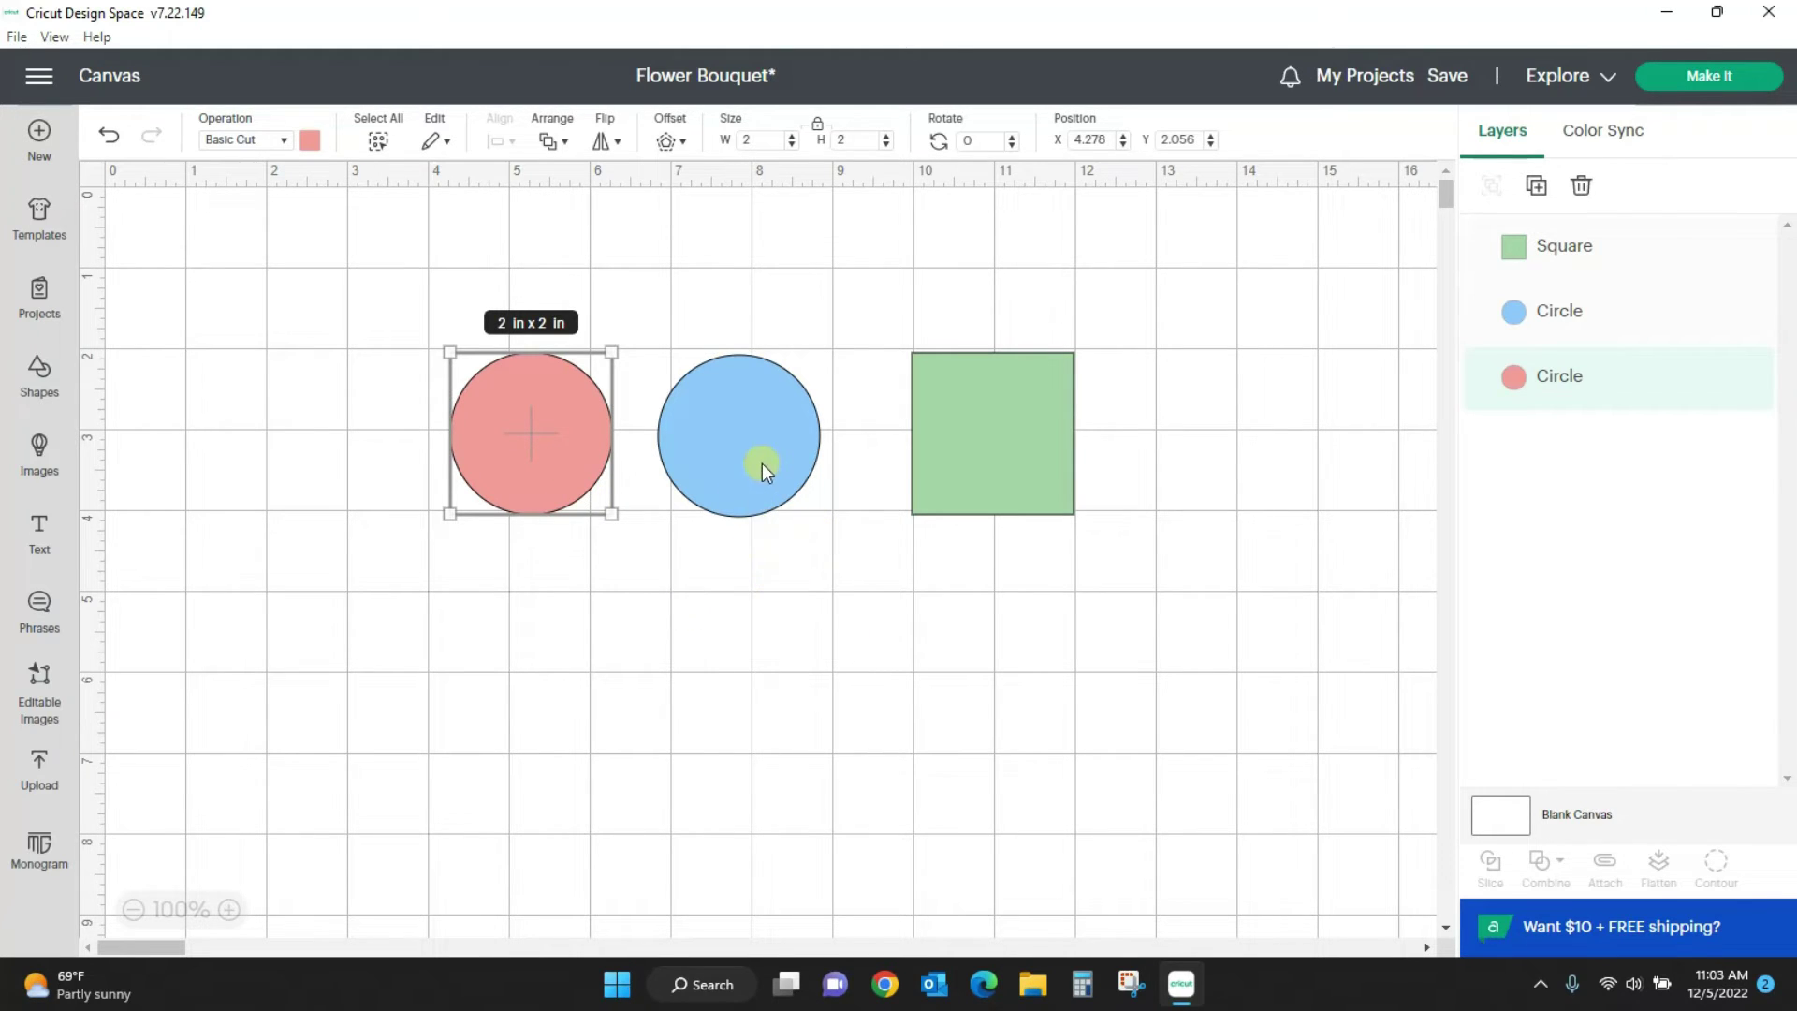
Step: Overlap the circles on the square's lower-left and upper-right corners, attach all three, and move the group down-left
left_click_drag(762, 463, 952, 537)
left_click_drag(567, 460, 1114, 389)
left_click_drag(786, 219, 1255, 661)
left_click(1605, 863)
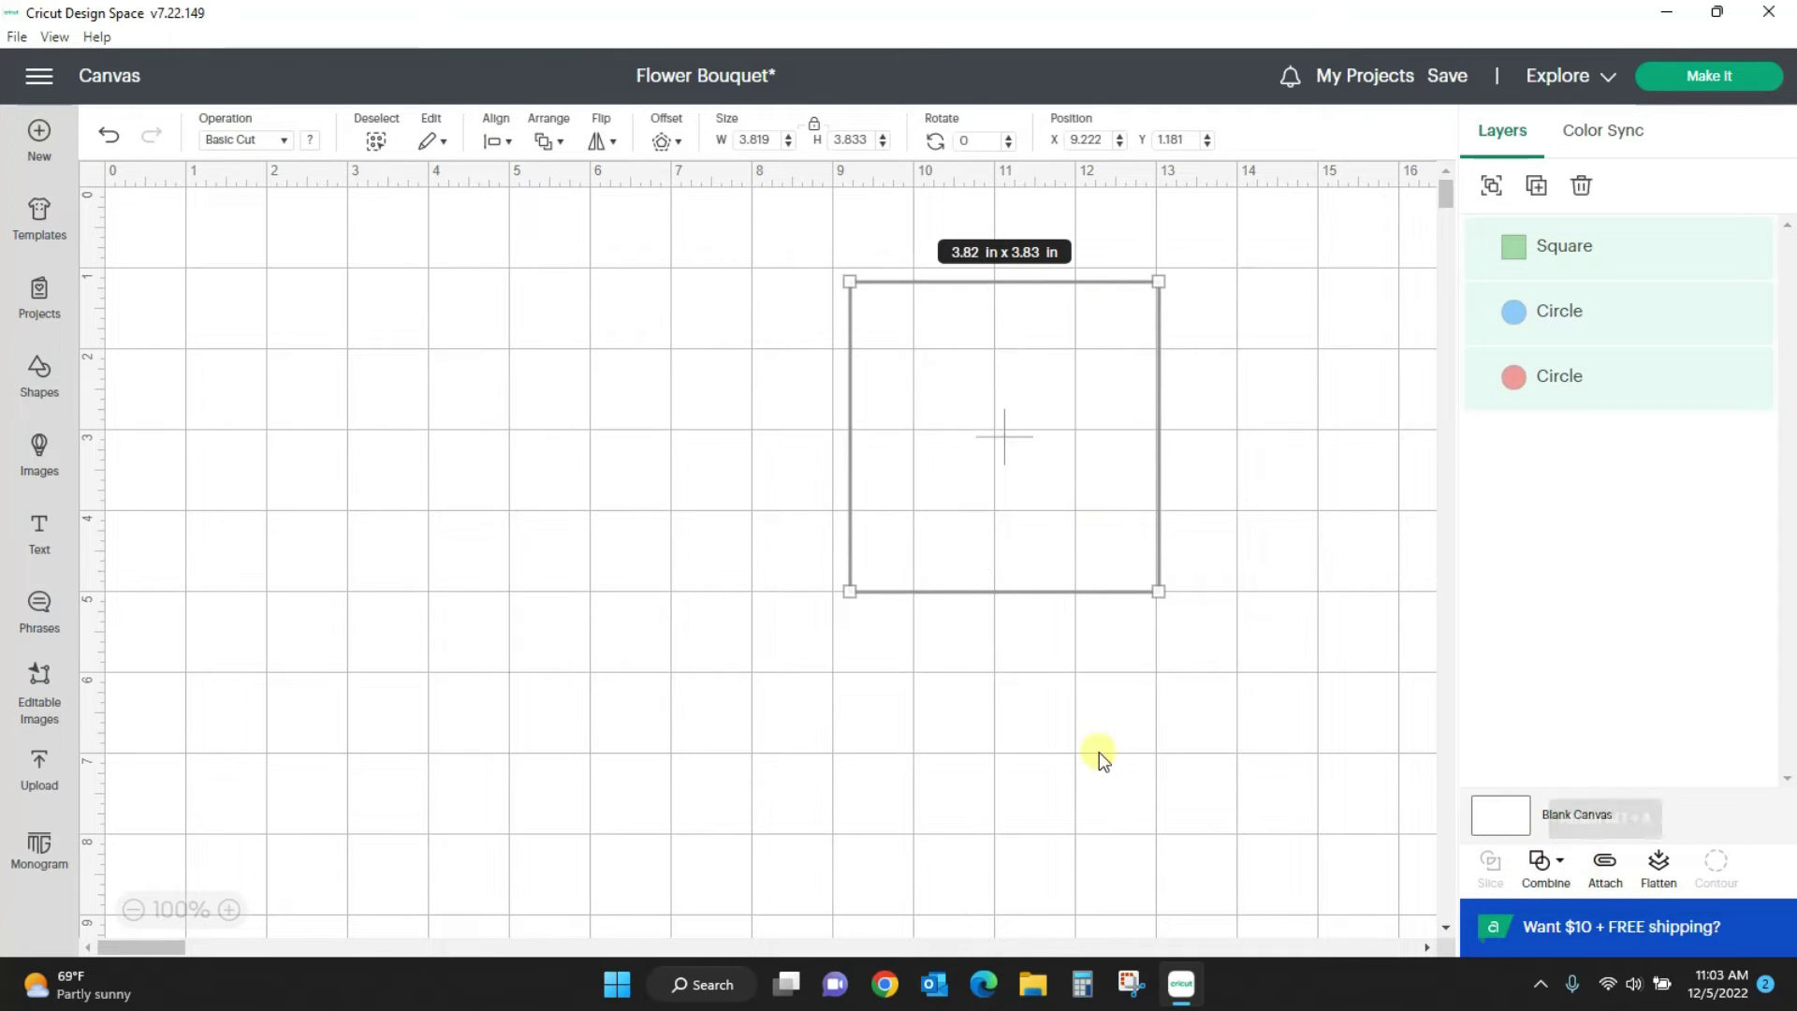
left_click_drag(985, 454, 936, 509)
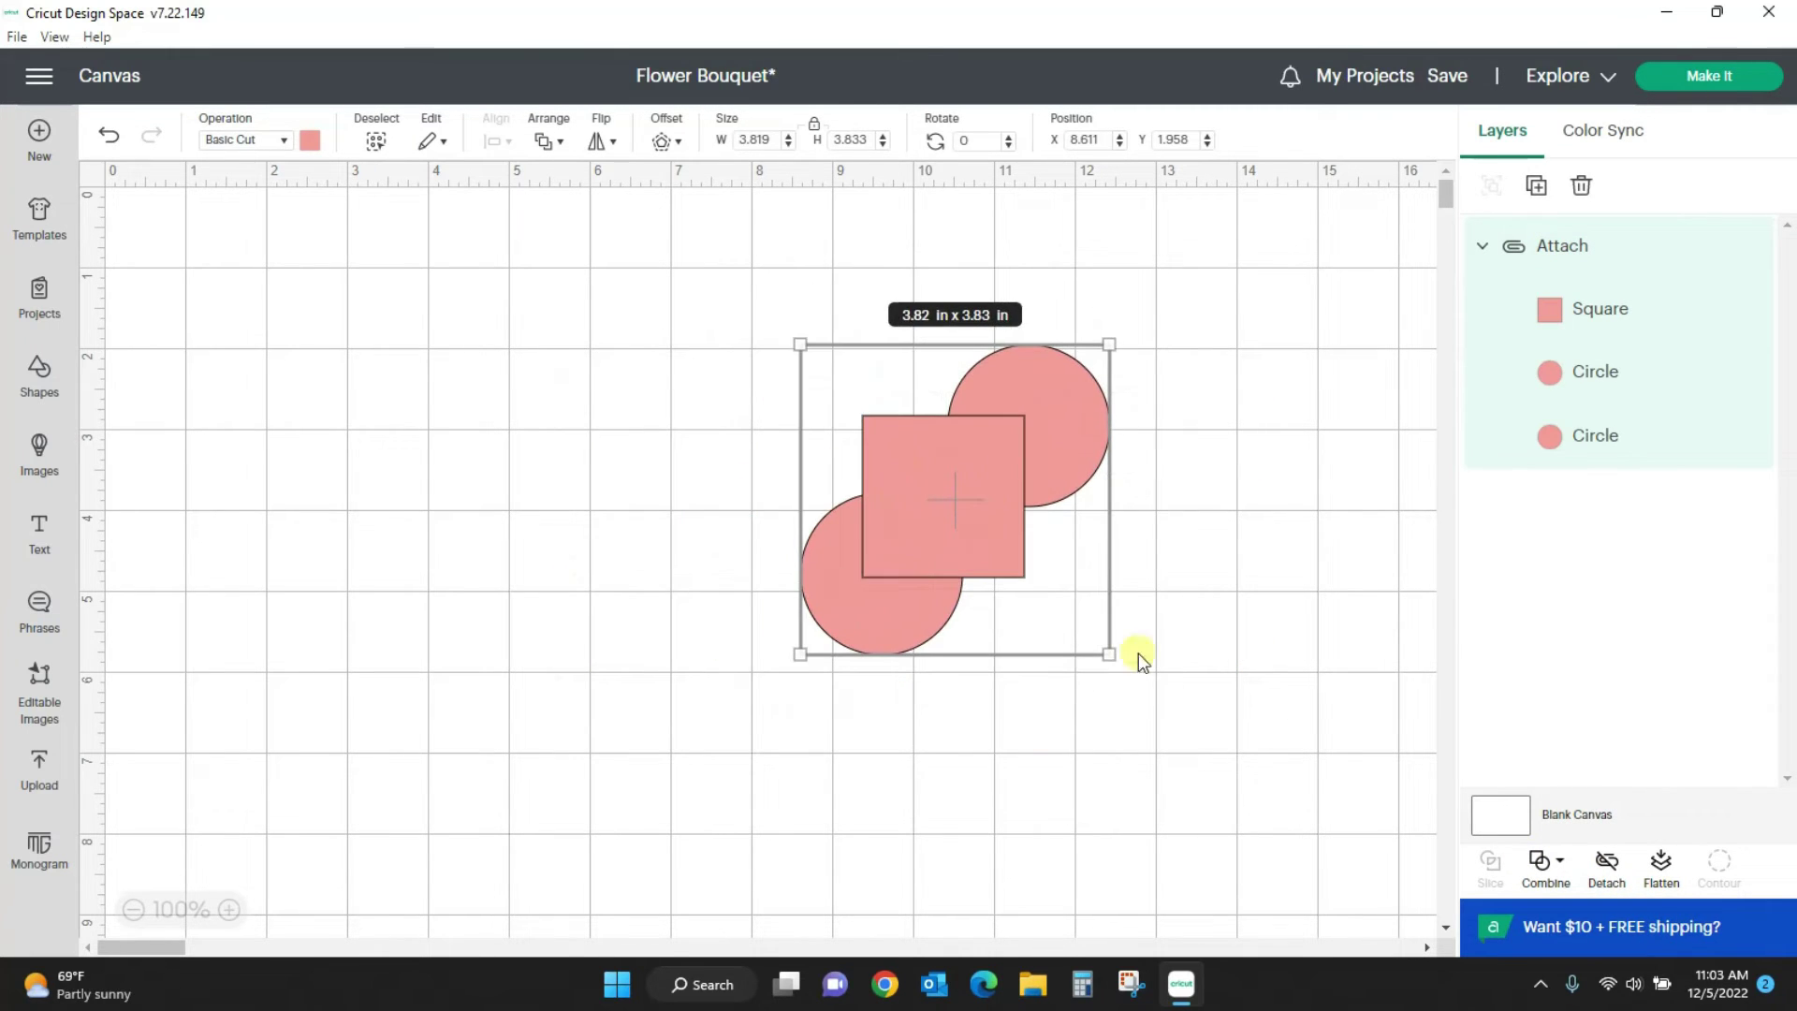
left_click_drag(880, 653, 847, 686)
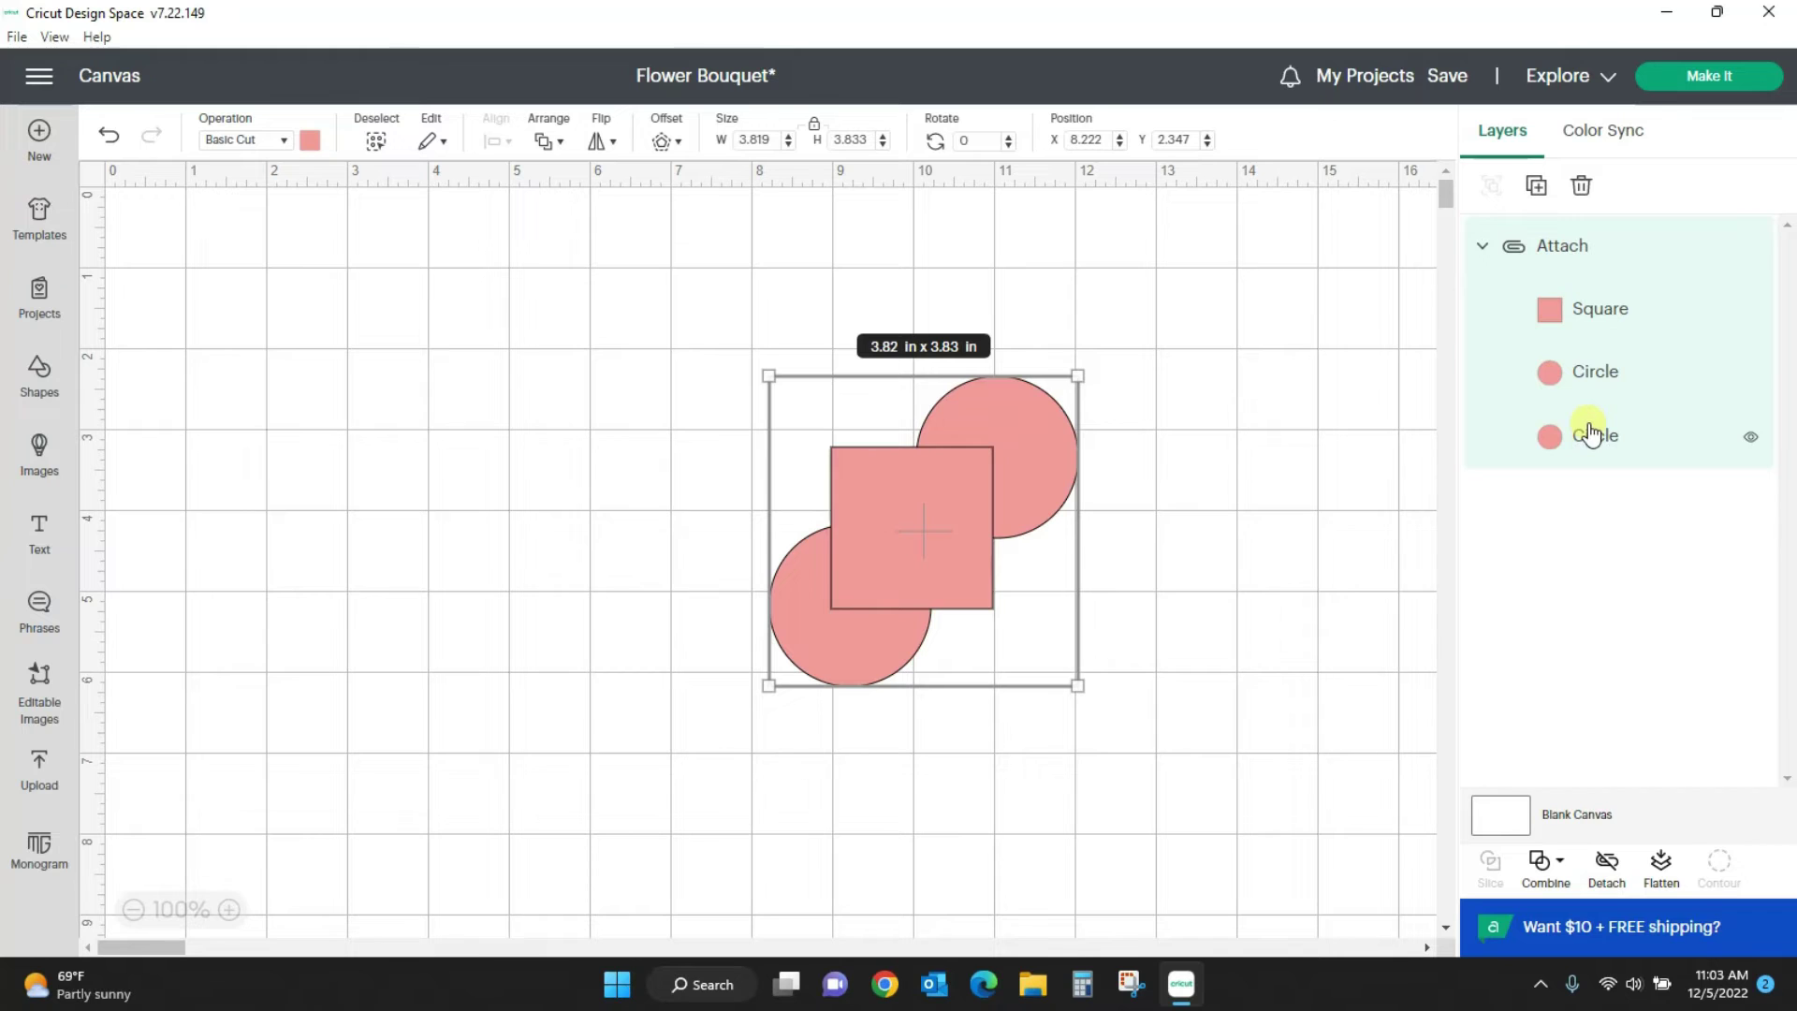
Step: Duplicate the attached group with Ctrl+D, weld the copy, and place it left of the original
key("ctrl+d")
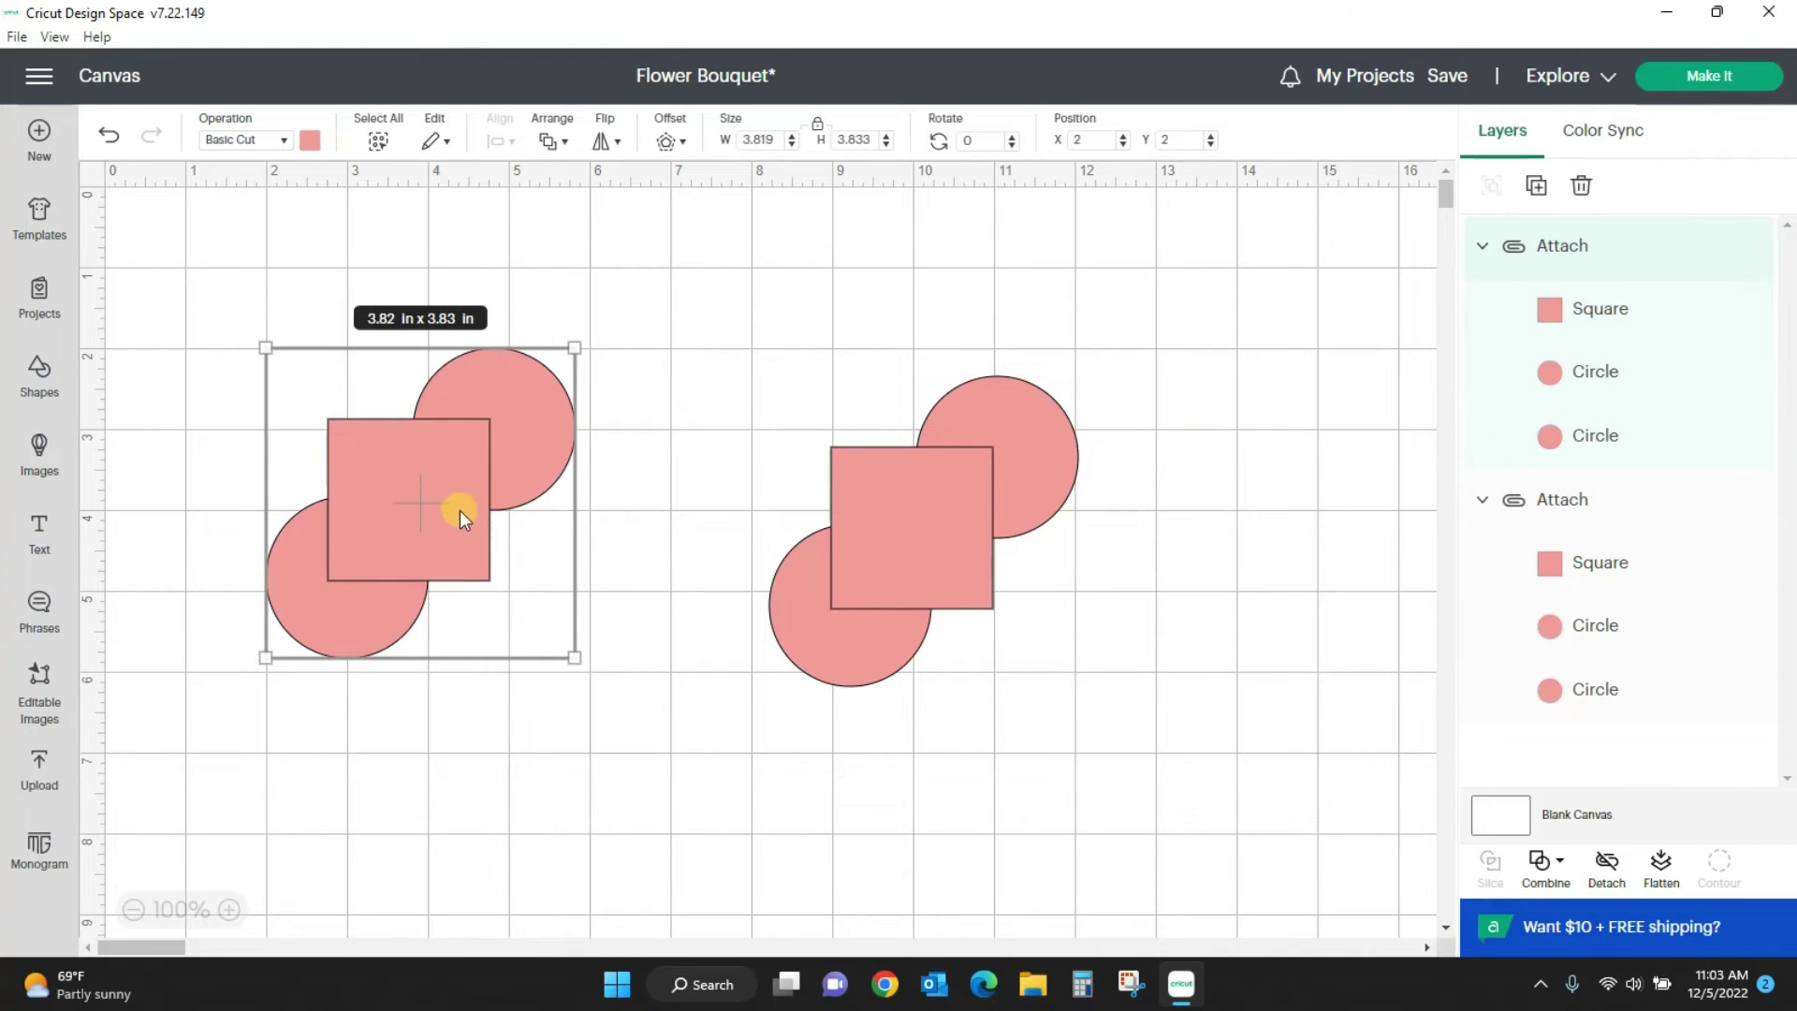
left_click(1553, 879)
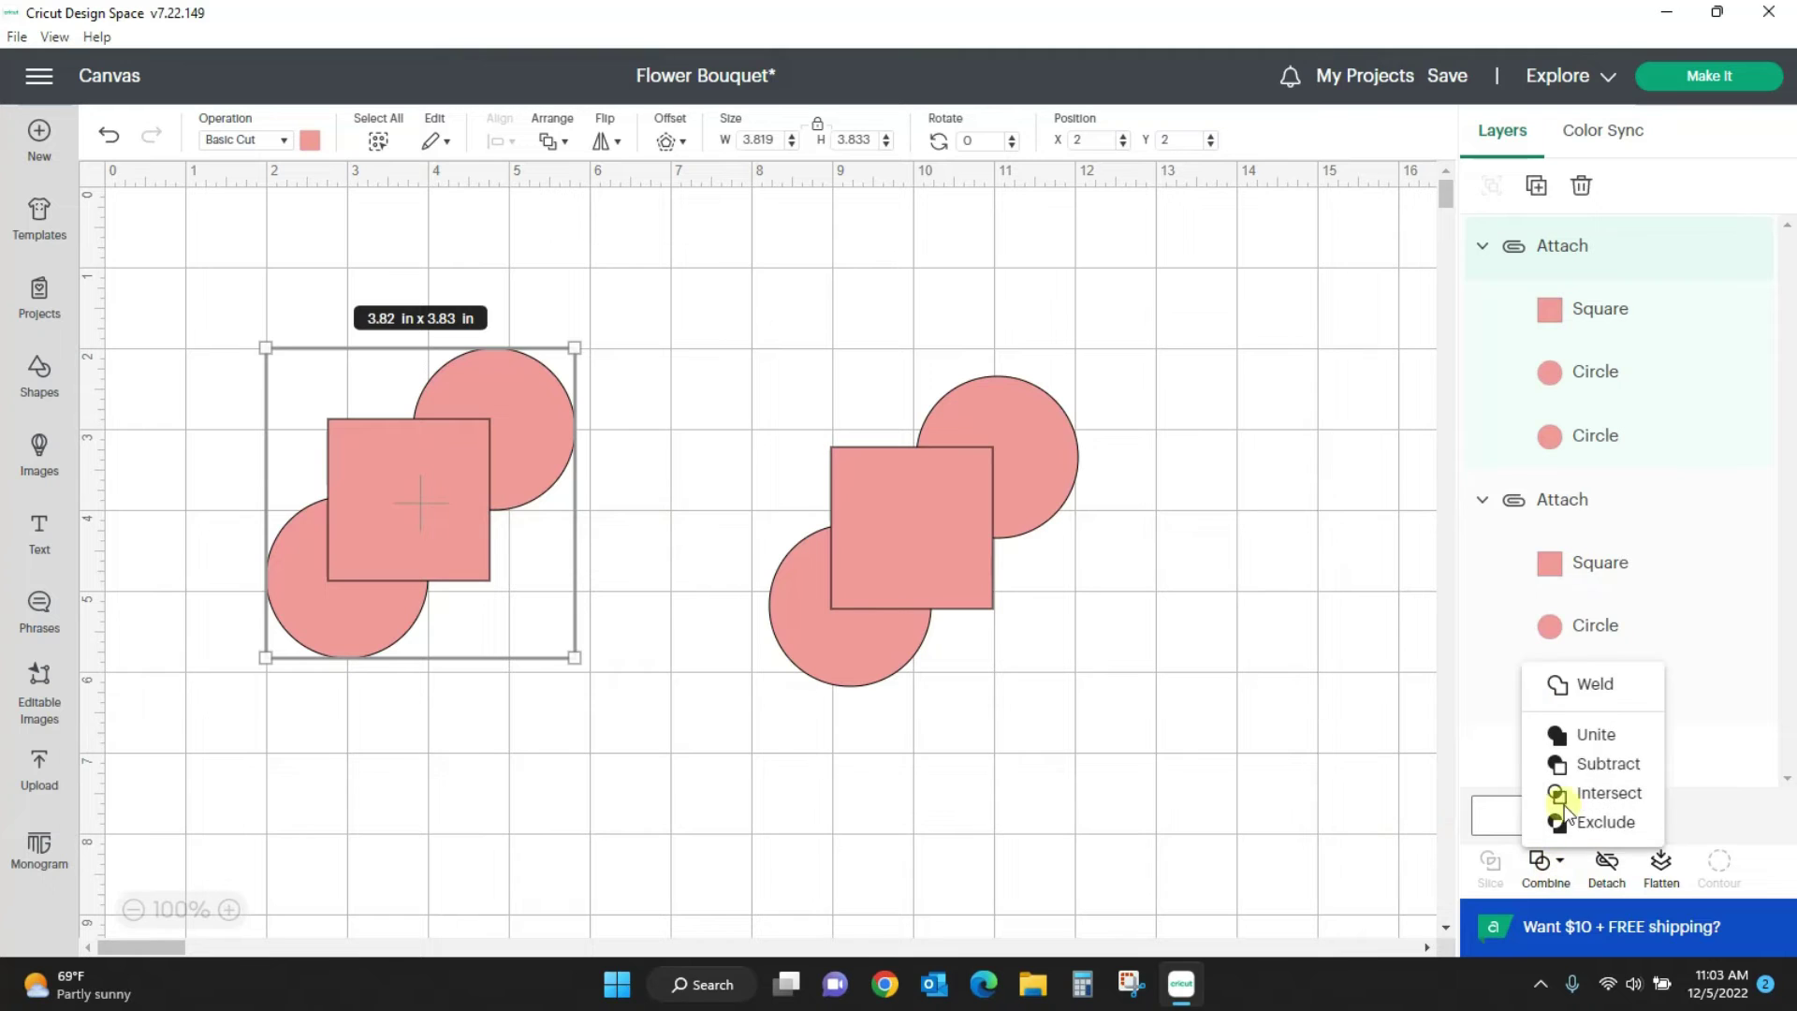
left_click(1594, 686)
left_click_drag(451, 513, 603, 466)
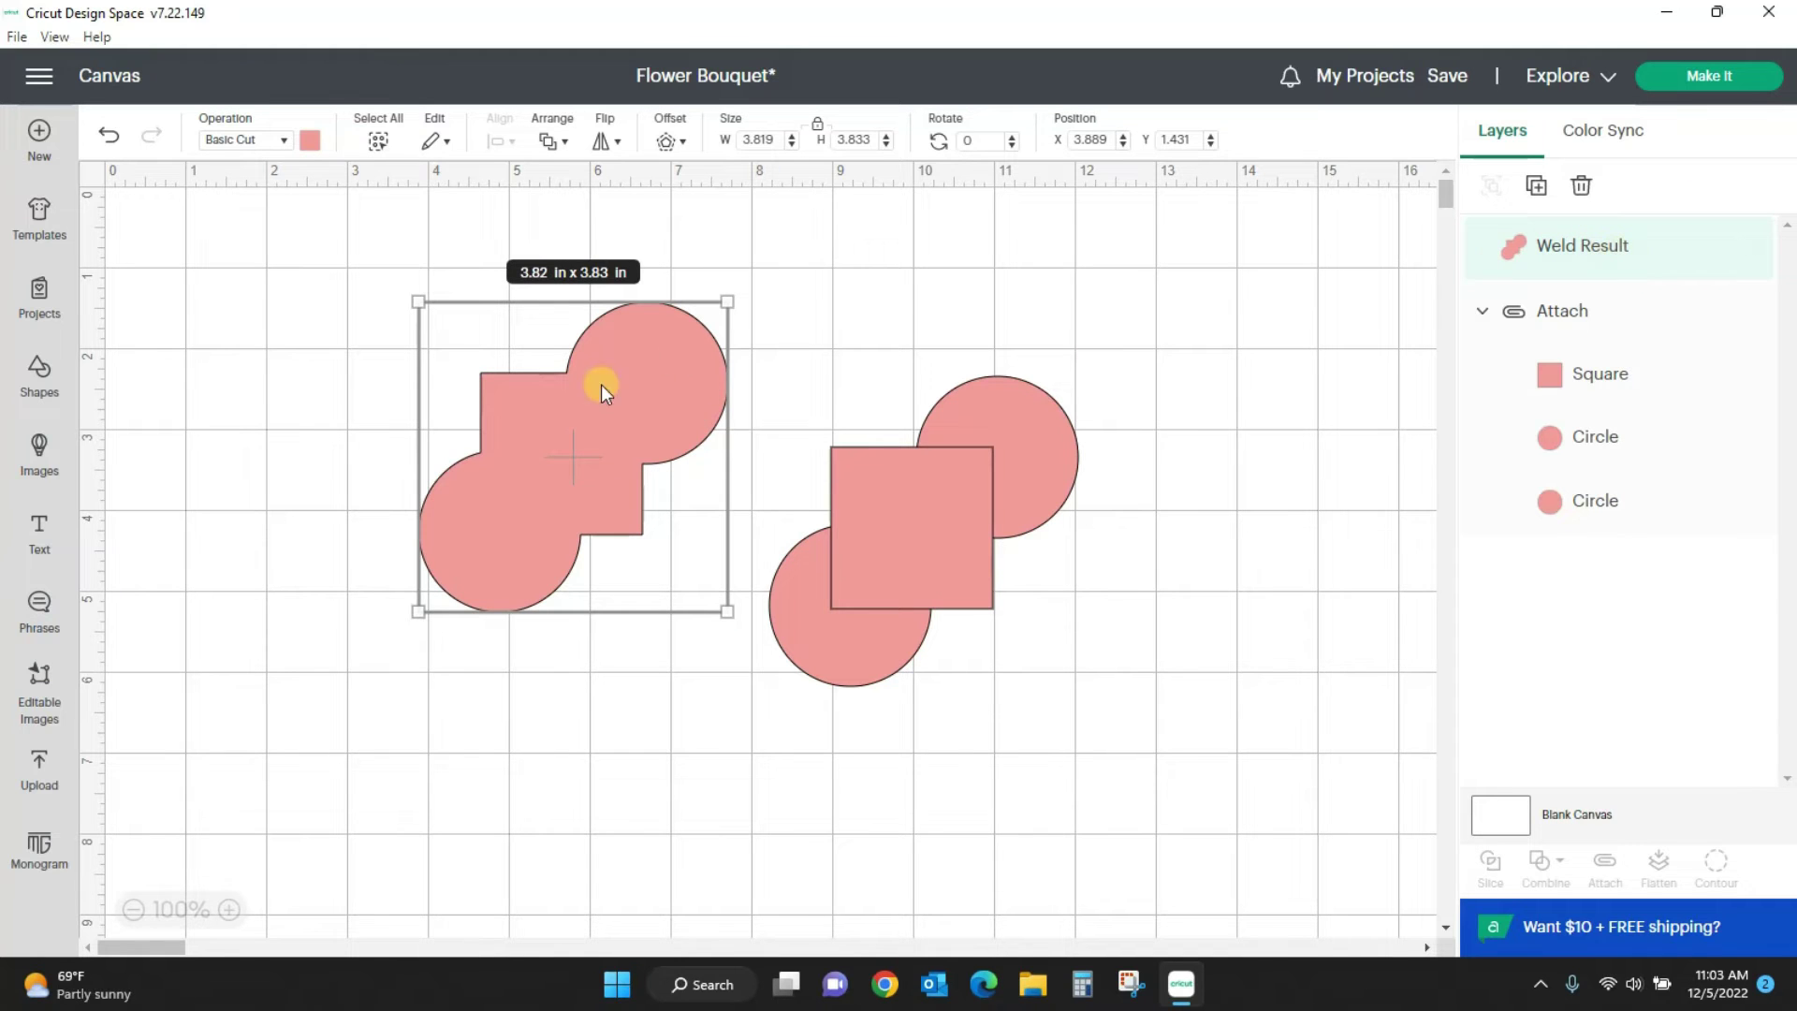
left_click_drag(628, 424, 647, 425)
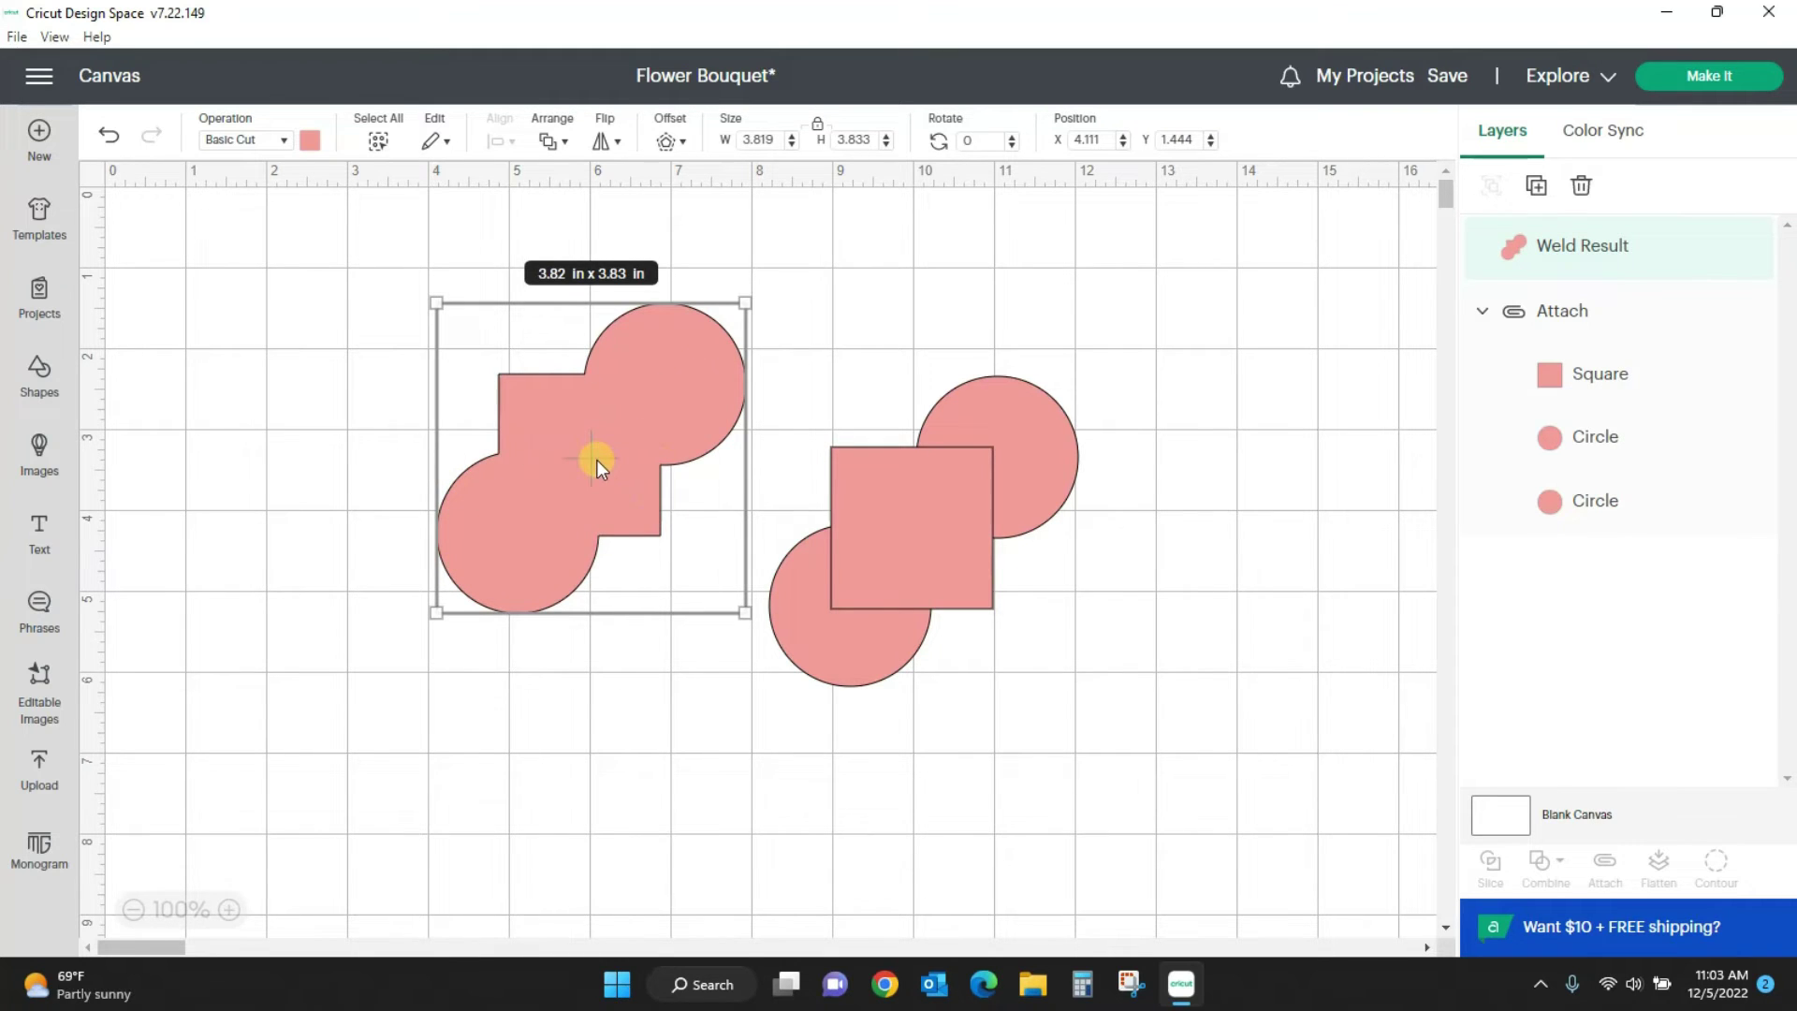
left_click_drag(597, 459, 498, 488)
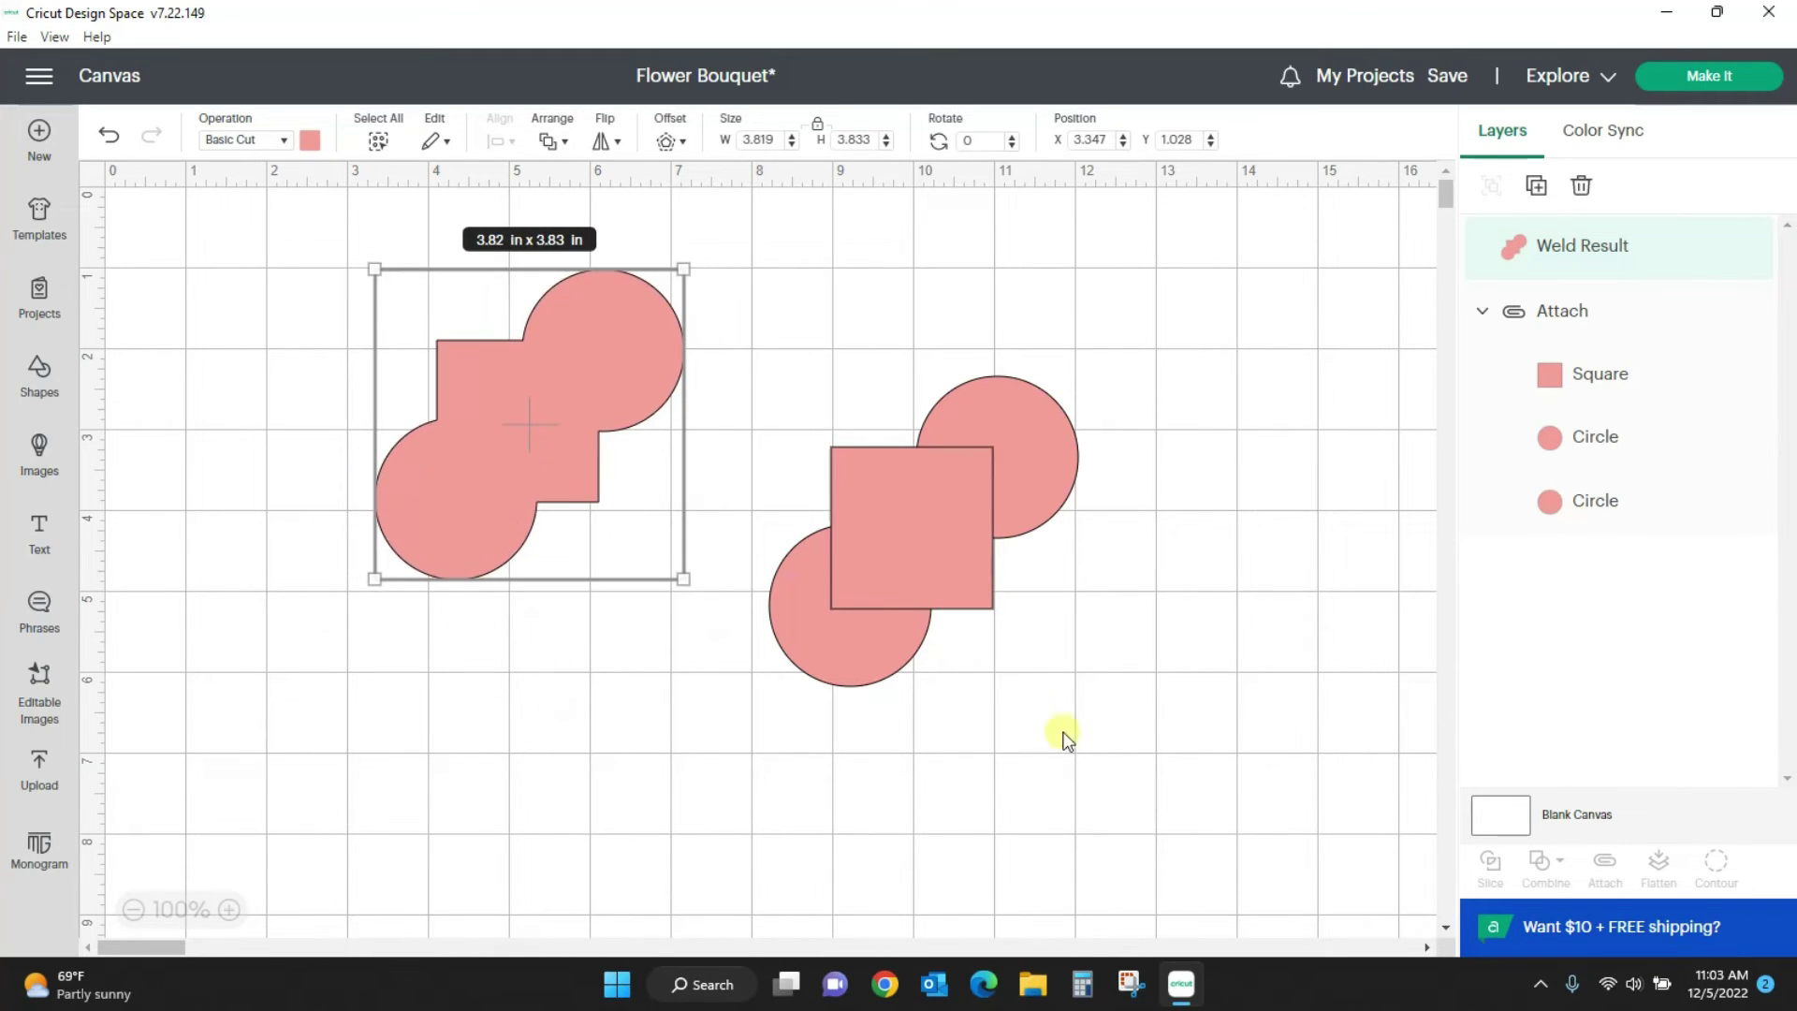
left_click_drag(941, 492, 1008, 524)
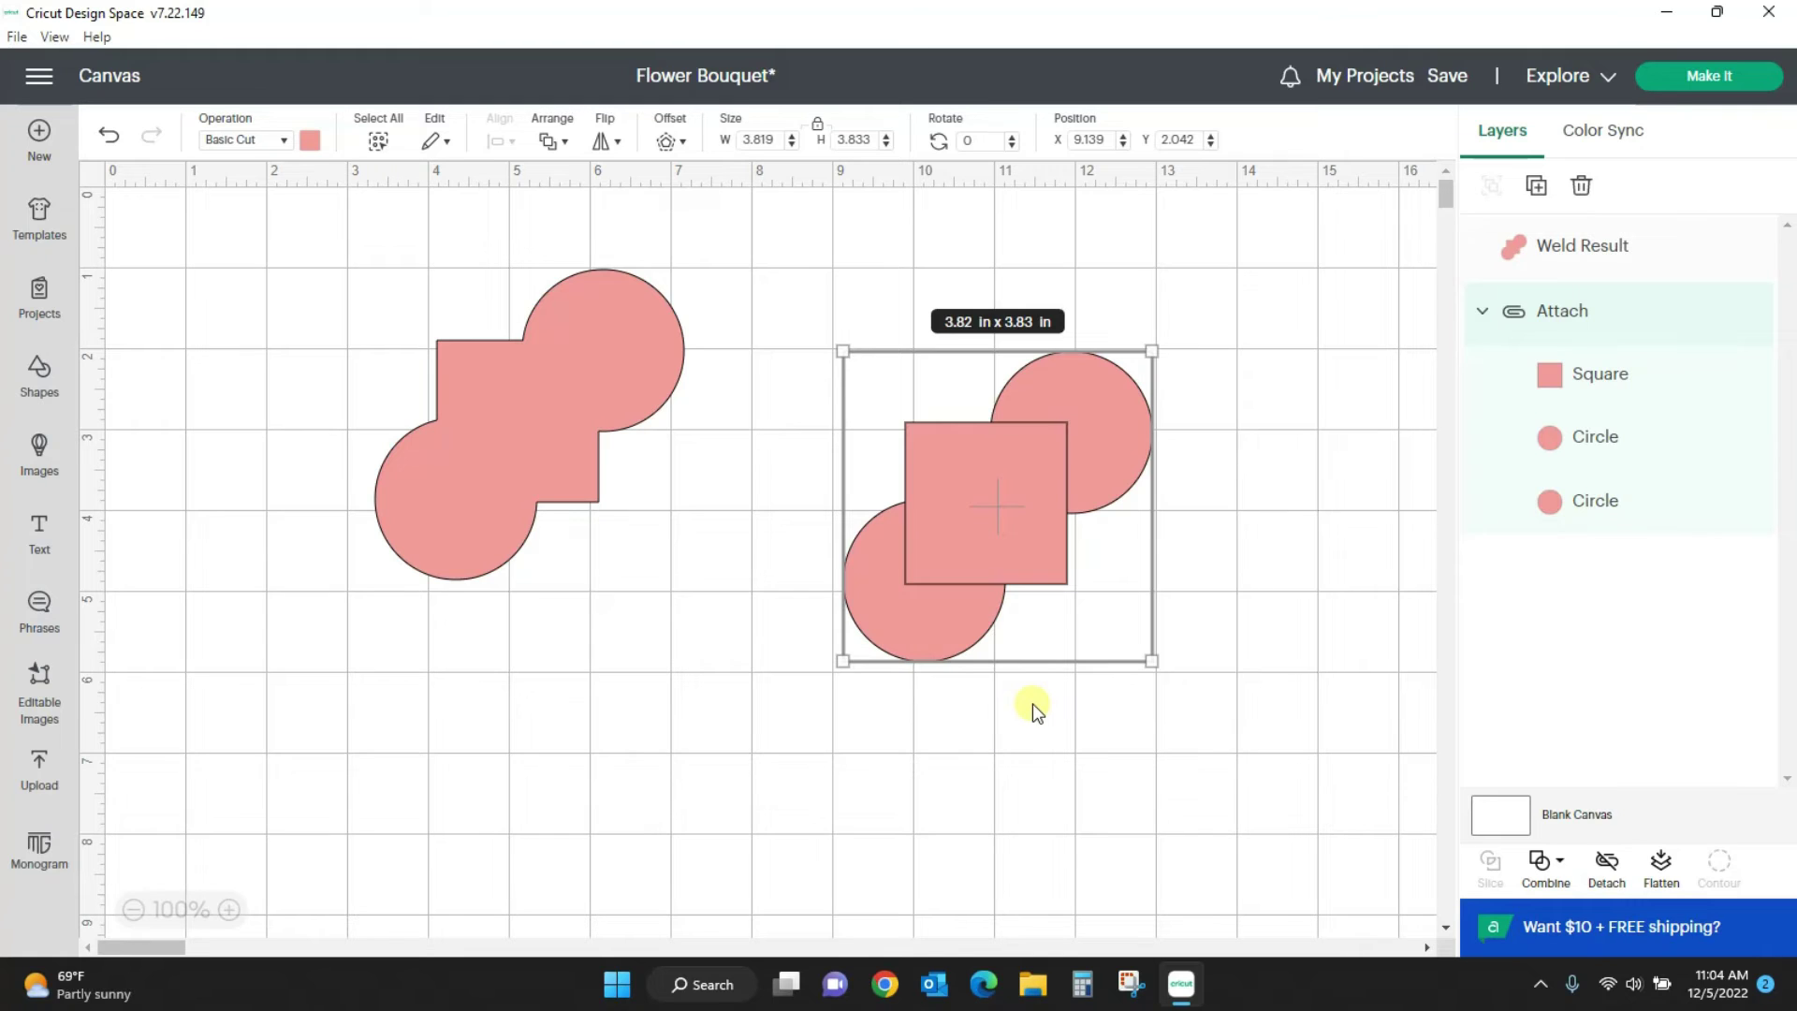
Step: Delete the welded shape and detach the attached group into separate layers
left_click(637, 367)
key("Delete")
left_click(980, 513)
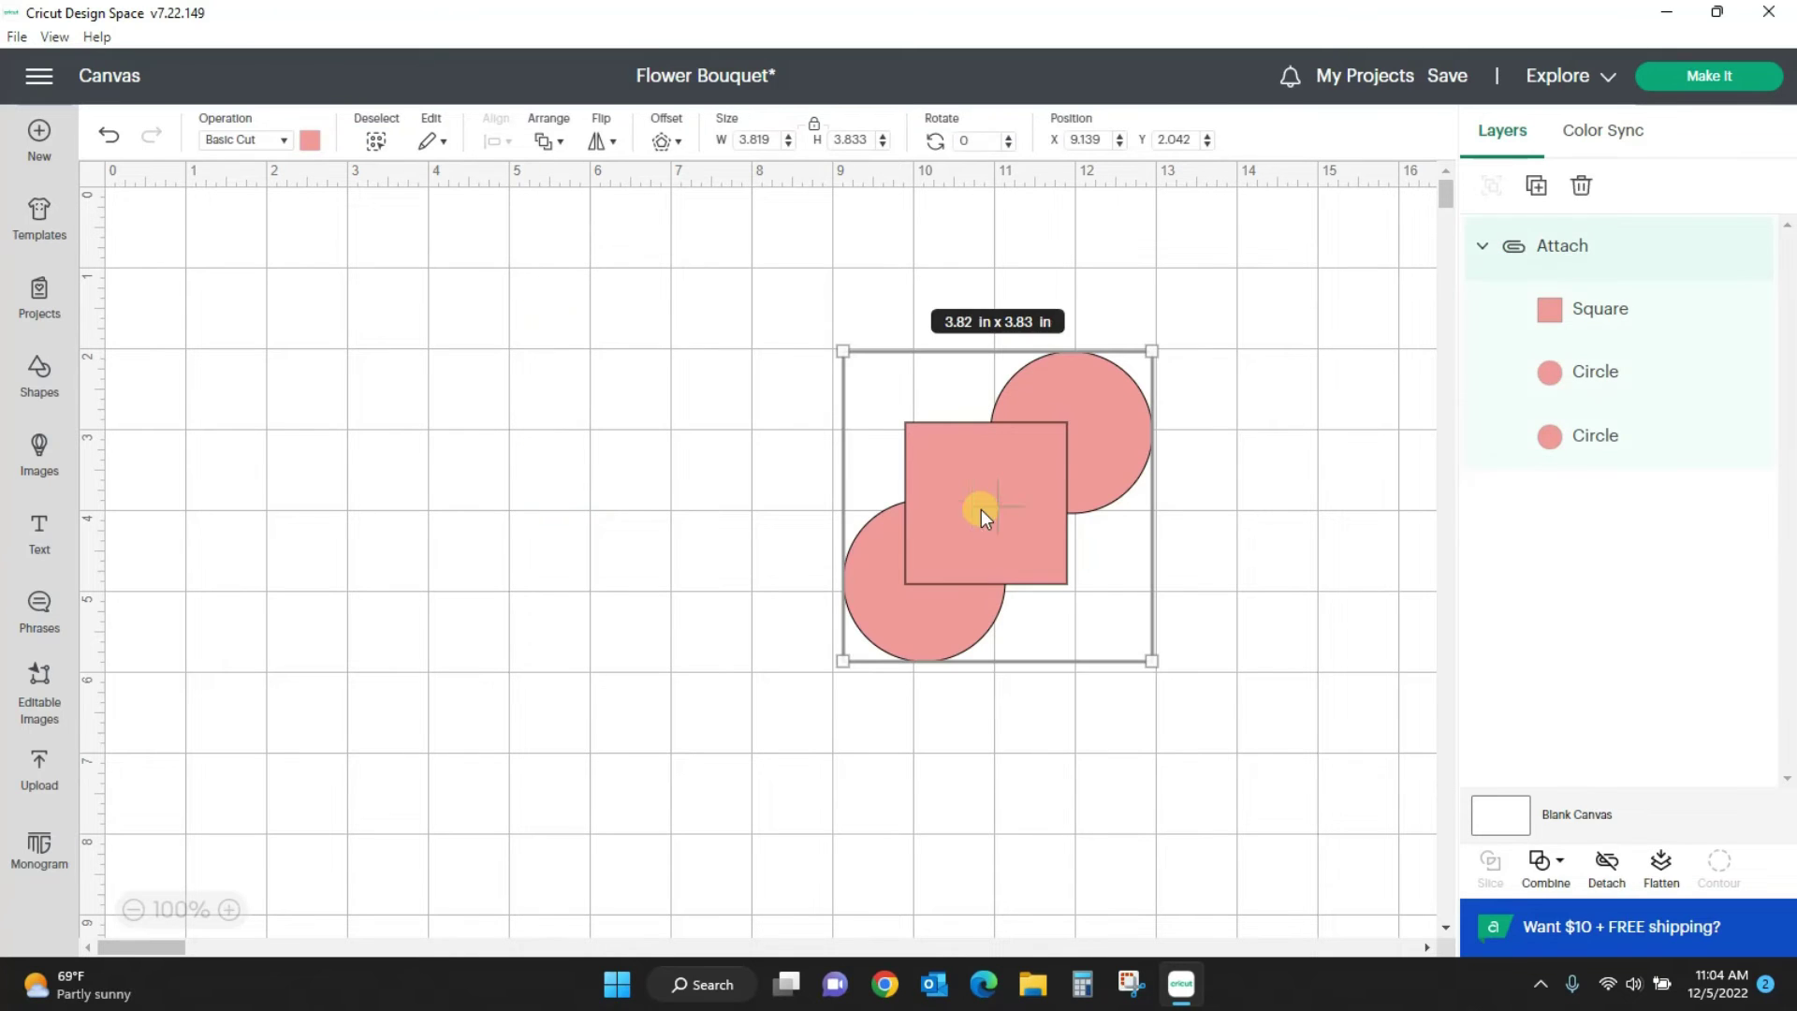
left_click(1610, 875)
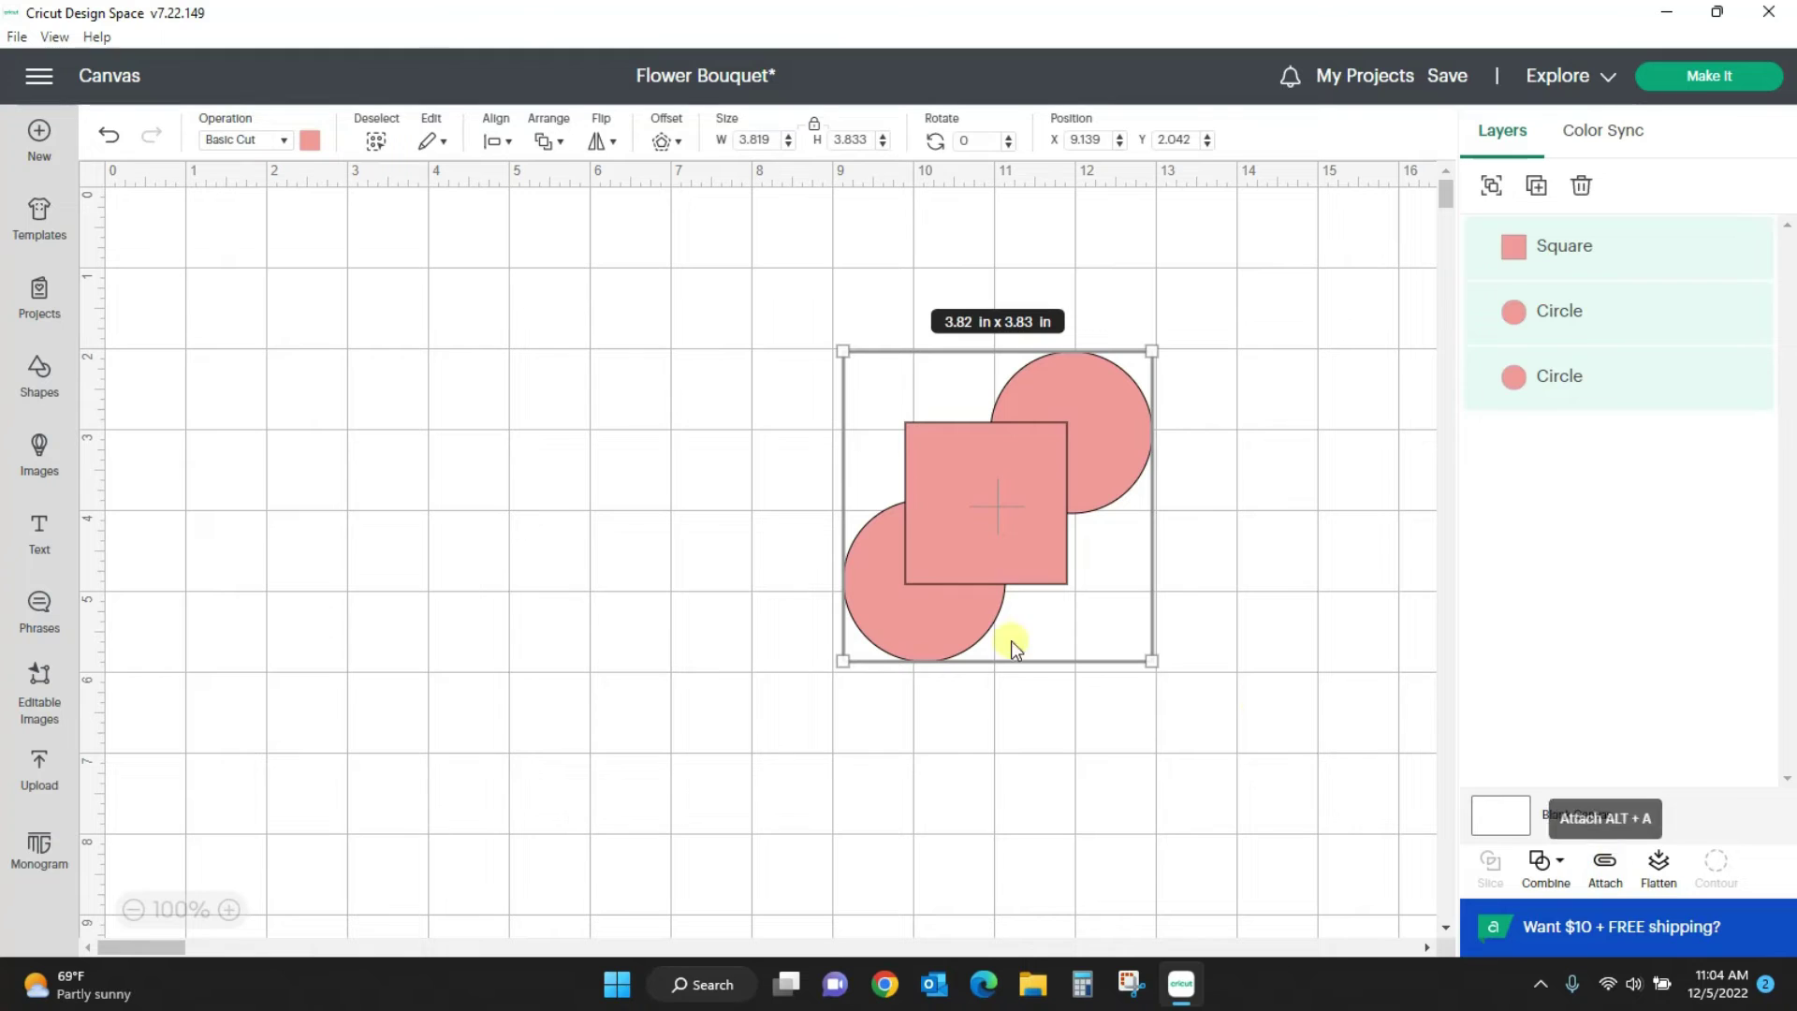
left_click(906, 806)
Step: Move the circles into a row and place the square below them
left_click_drag(913, 627, 617, 481)
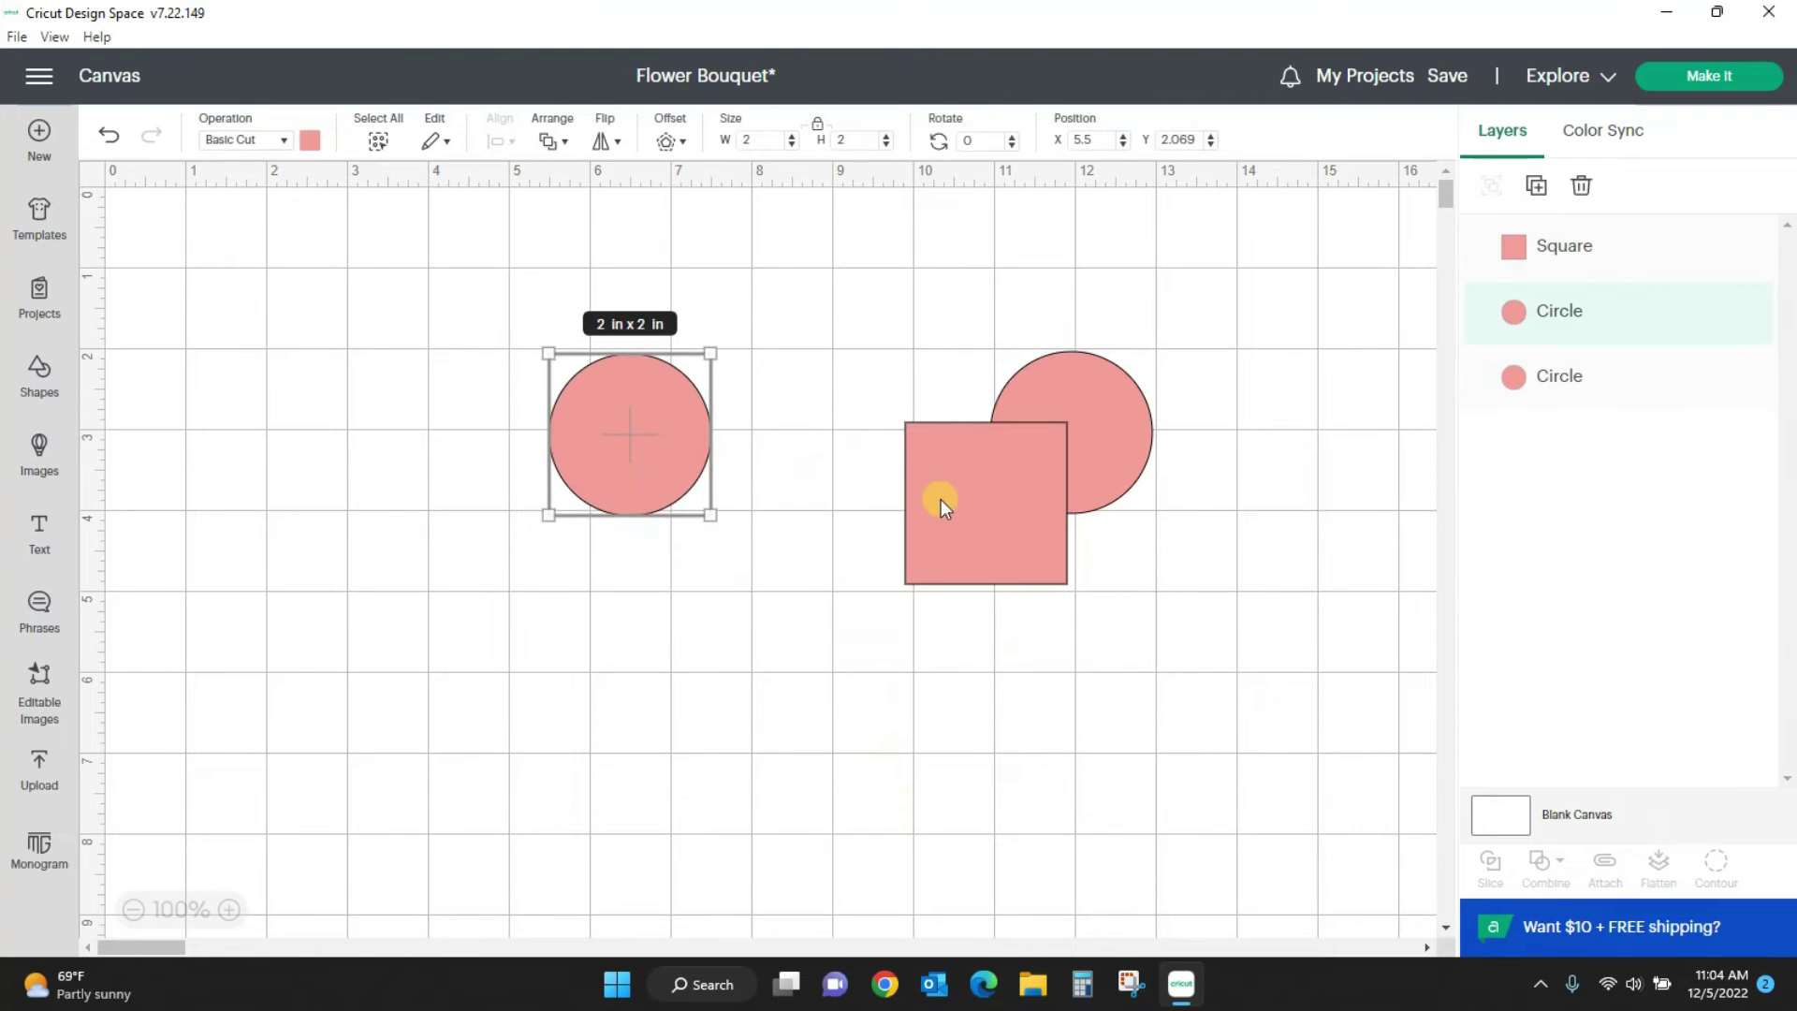
left_click_drag(941, 498, 827, 604)
left_click_drag(1090, 397, 873, 399)
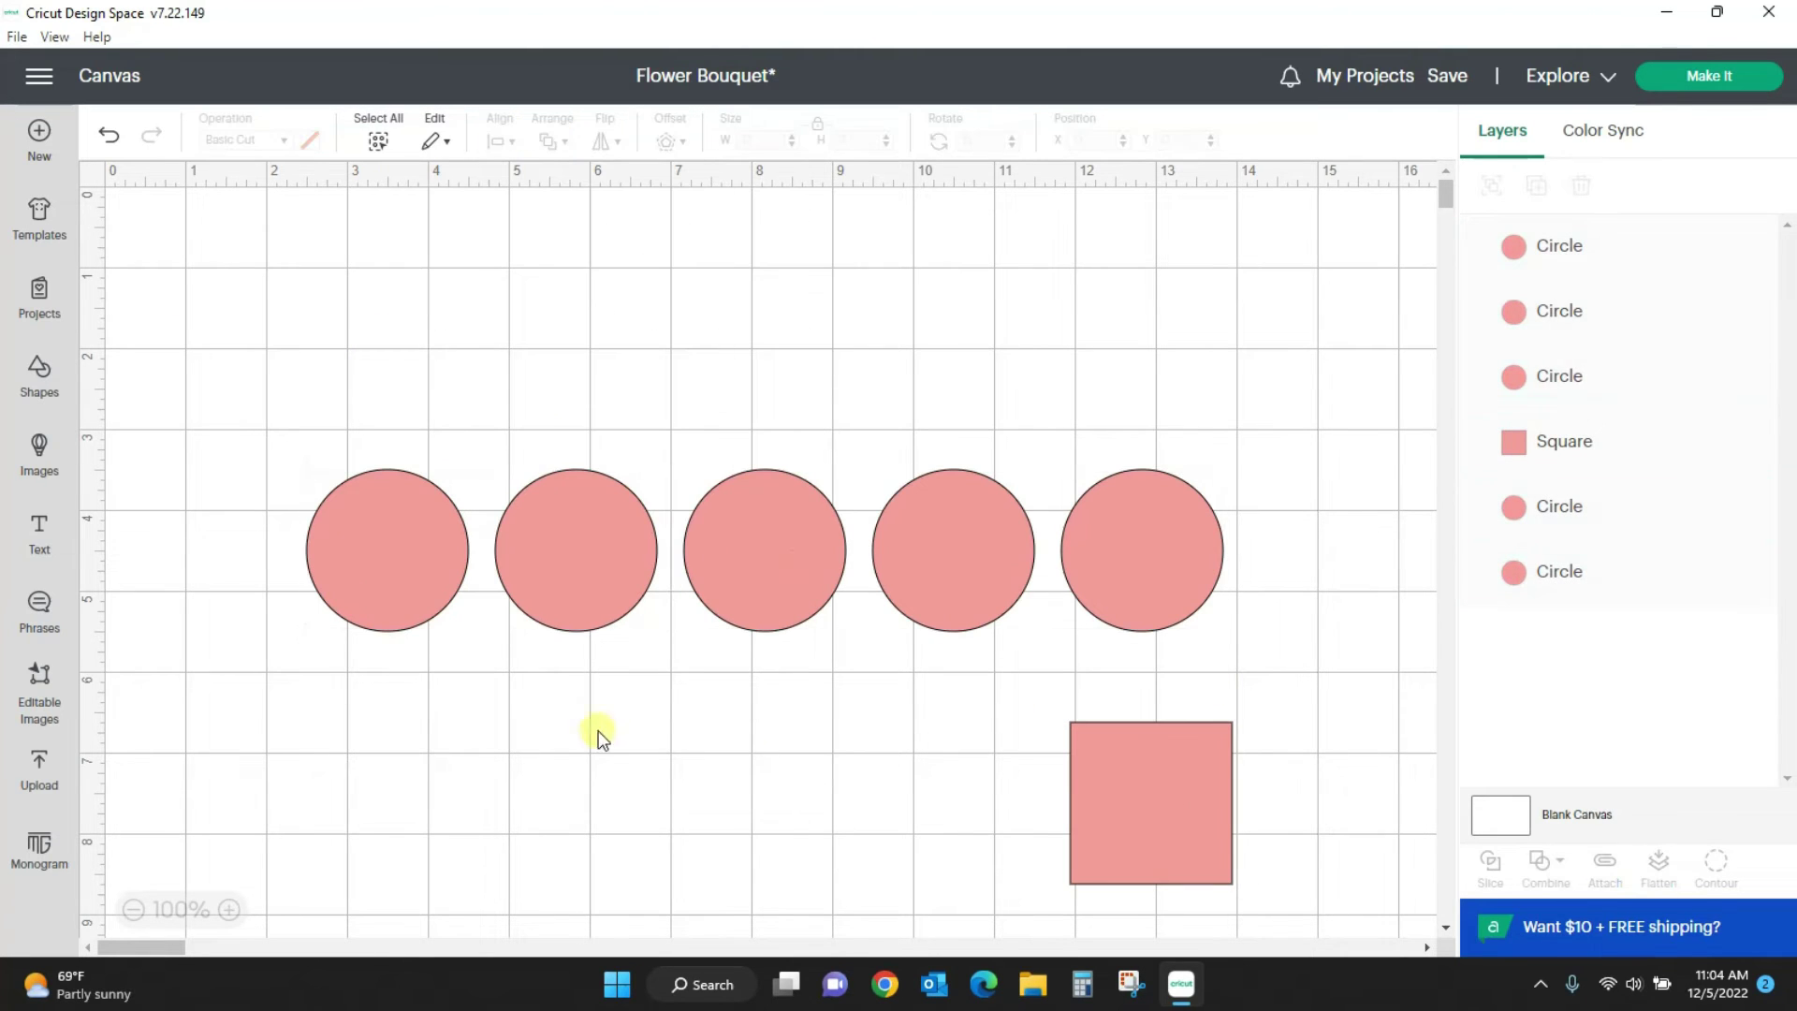
left_click_drag(1166, 784, 413, 739)
Step: Duplicate the square into five, align their bottoms, and distribute them horizontally
right_click(385, 687)
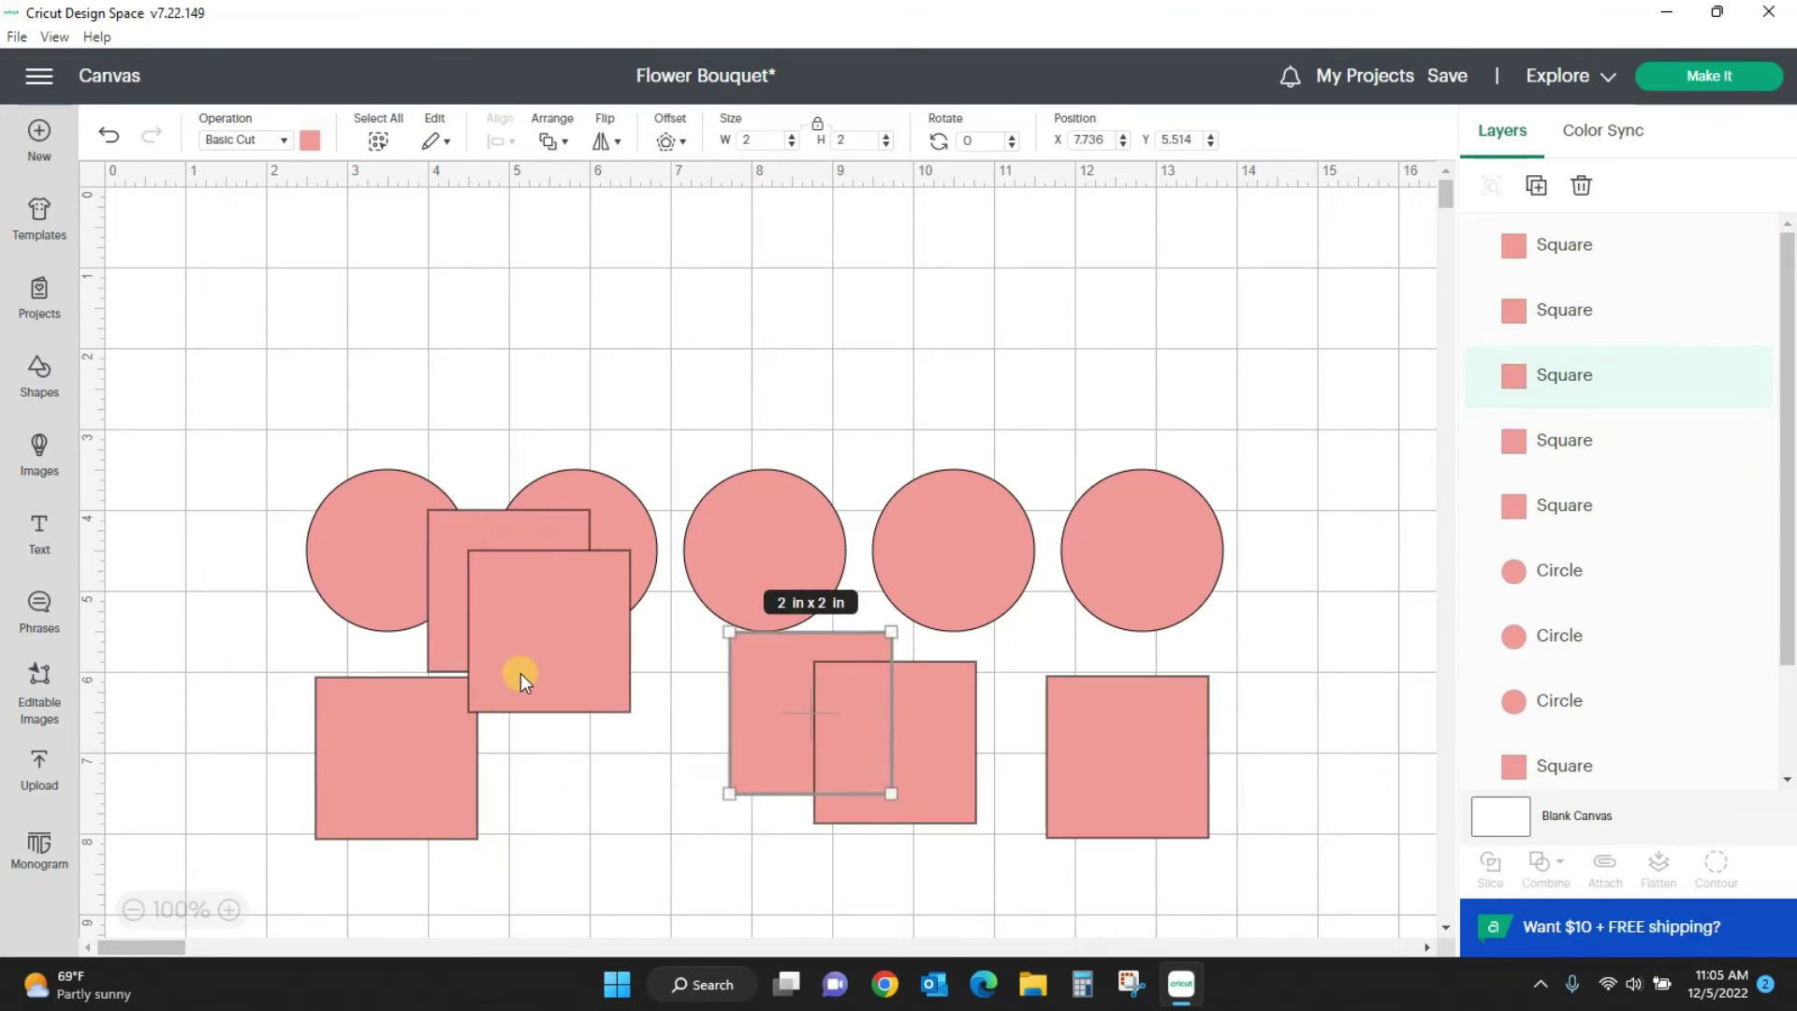
left_click(499, 140)
left_click(587, 346)
left_click(499, 140)
left_click(620, 445)
left_click(914, 337)
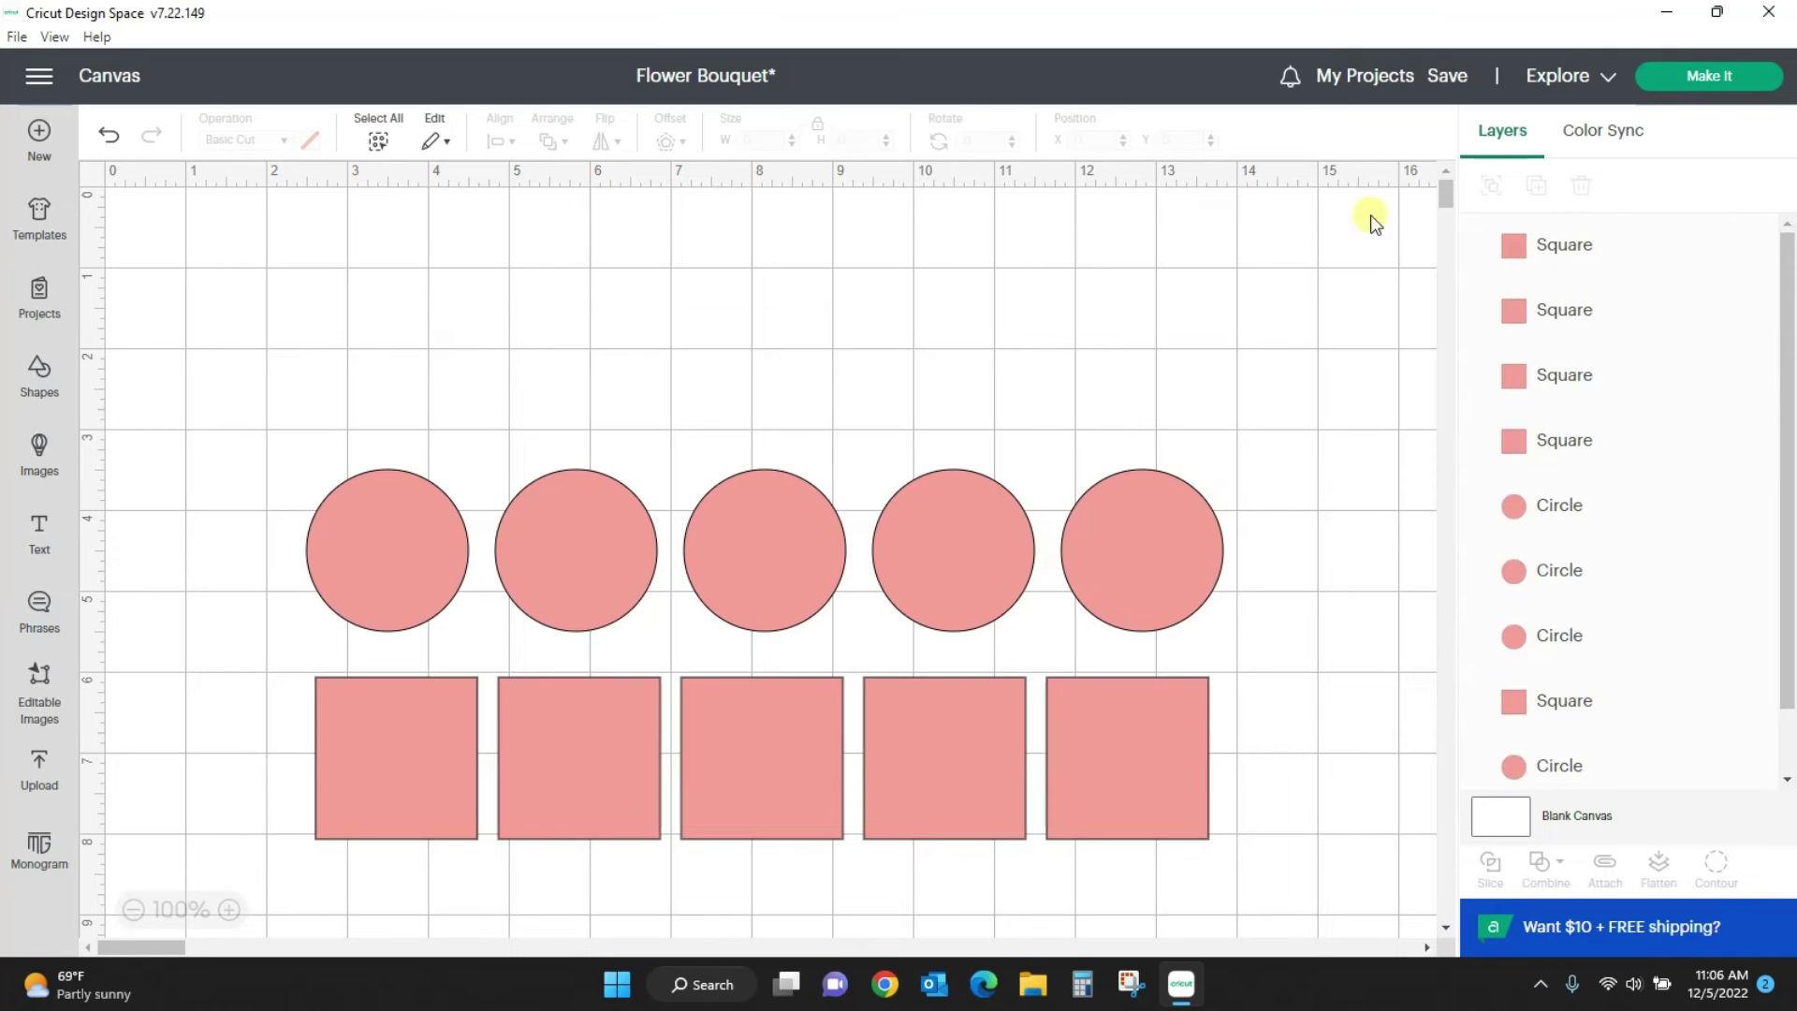
Step: Attach all ten circles and squares, preview them on the mat, then move the group higher
left_click(1732, 79)
left_click_drag(205, 356, 1320, 865)
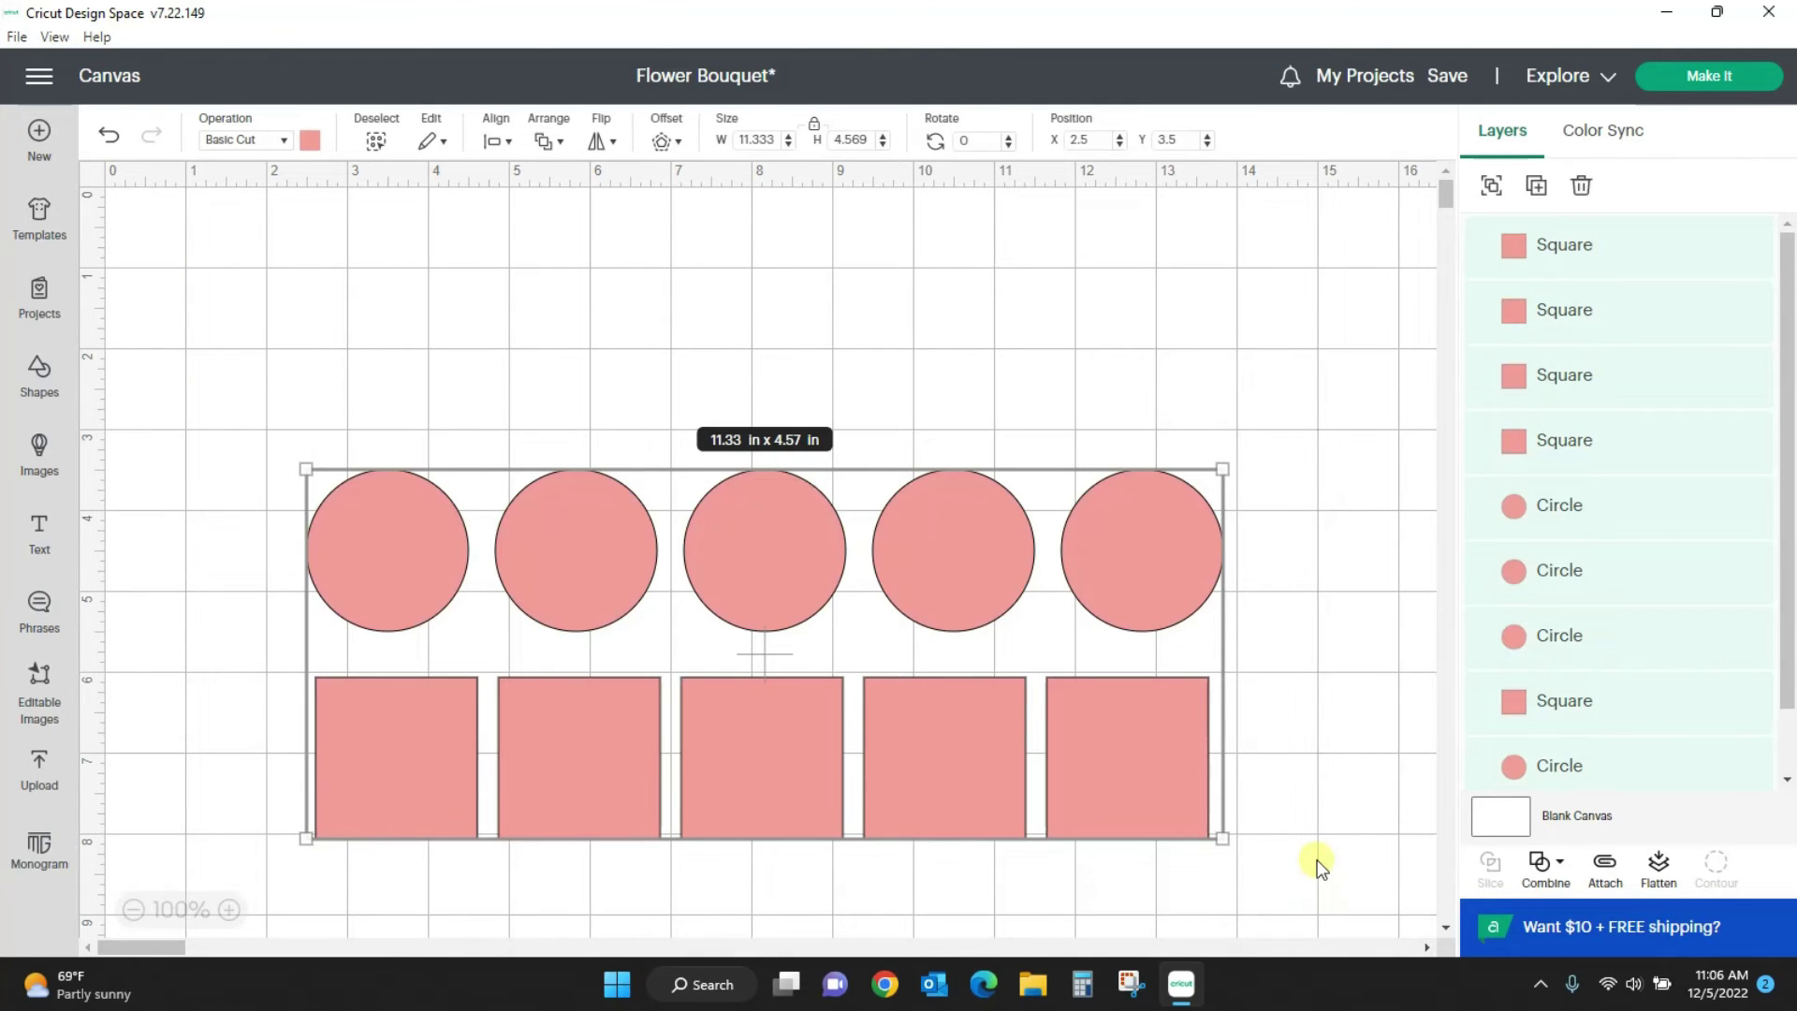
left_click(1605, 863)
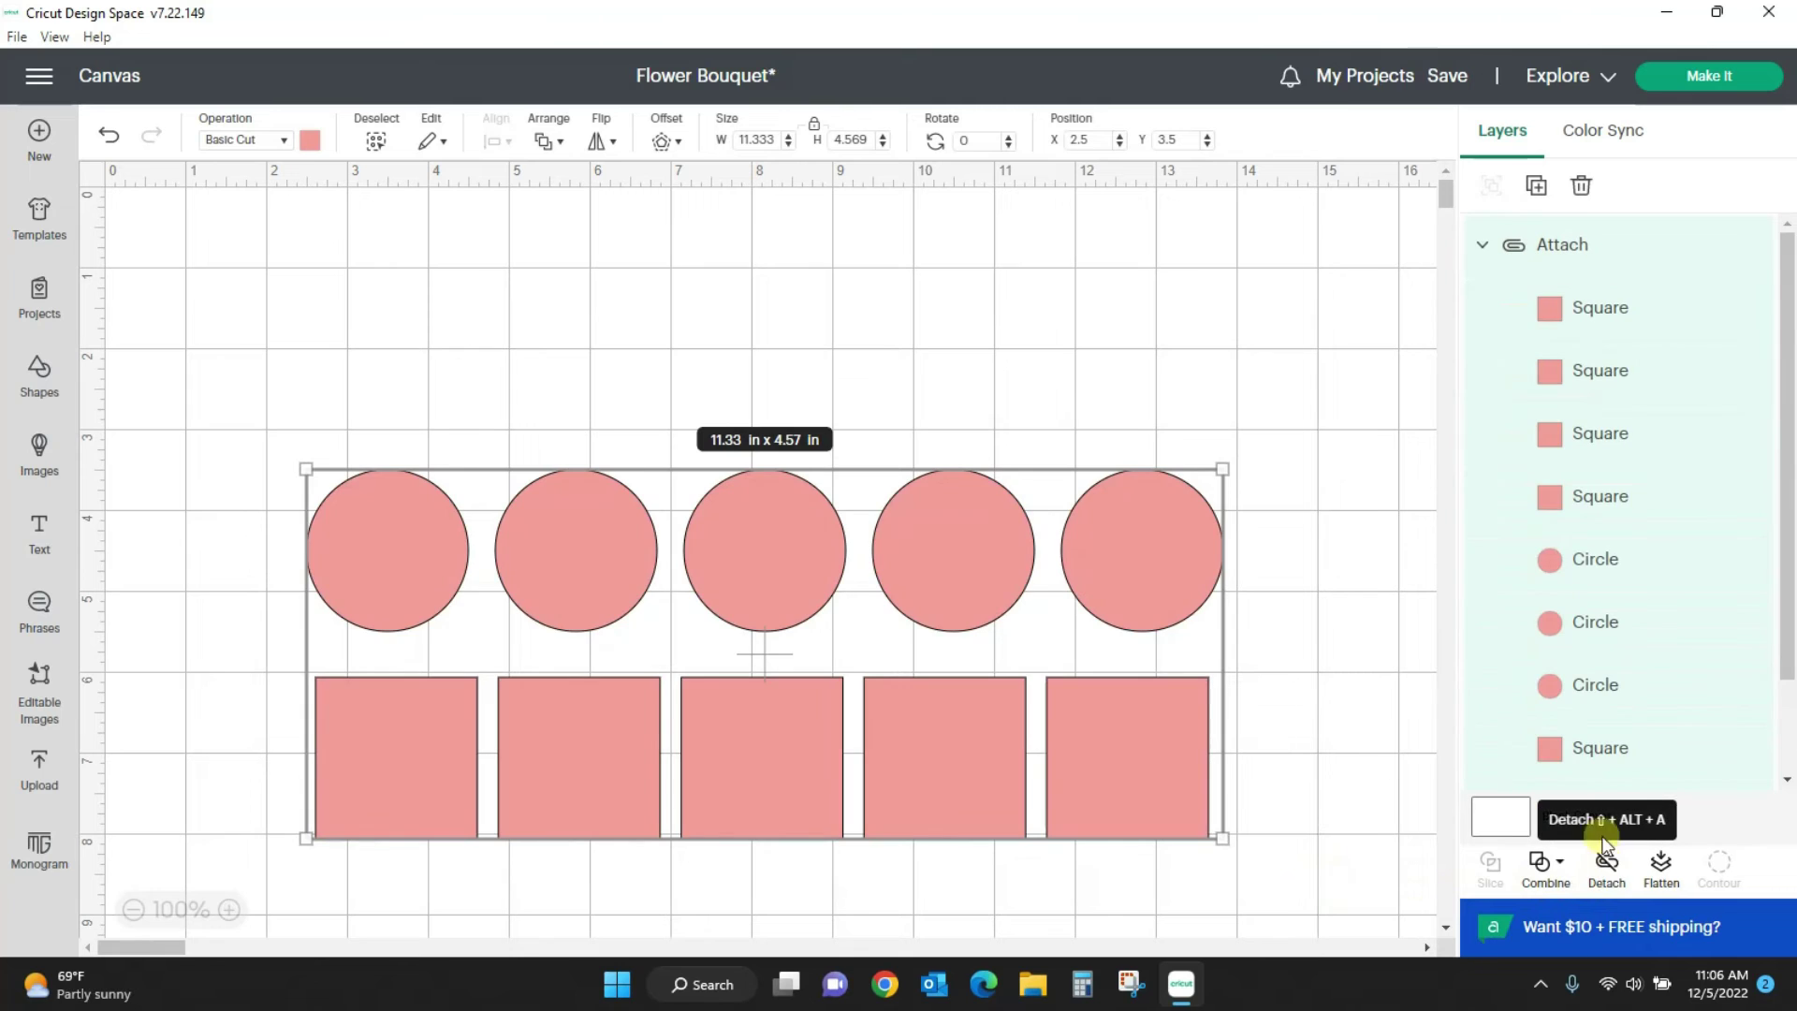
left_click(1711, 76)
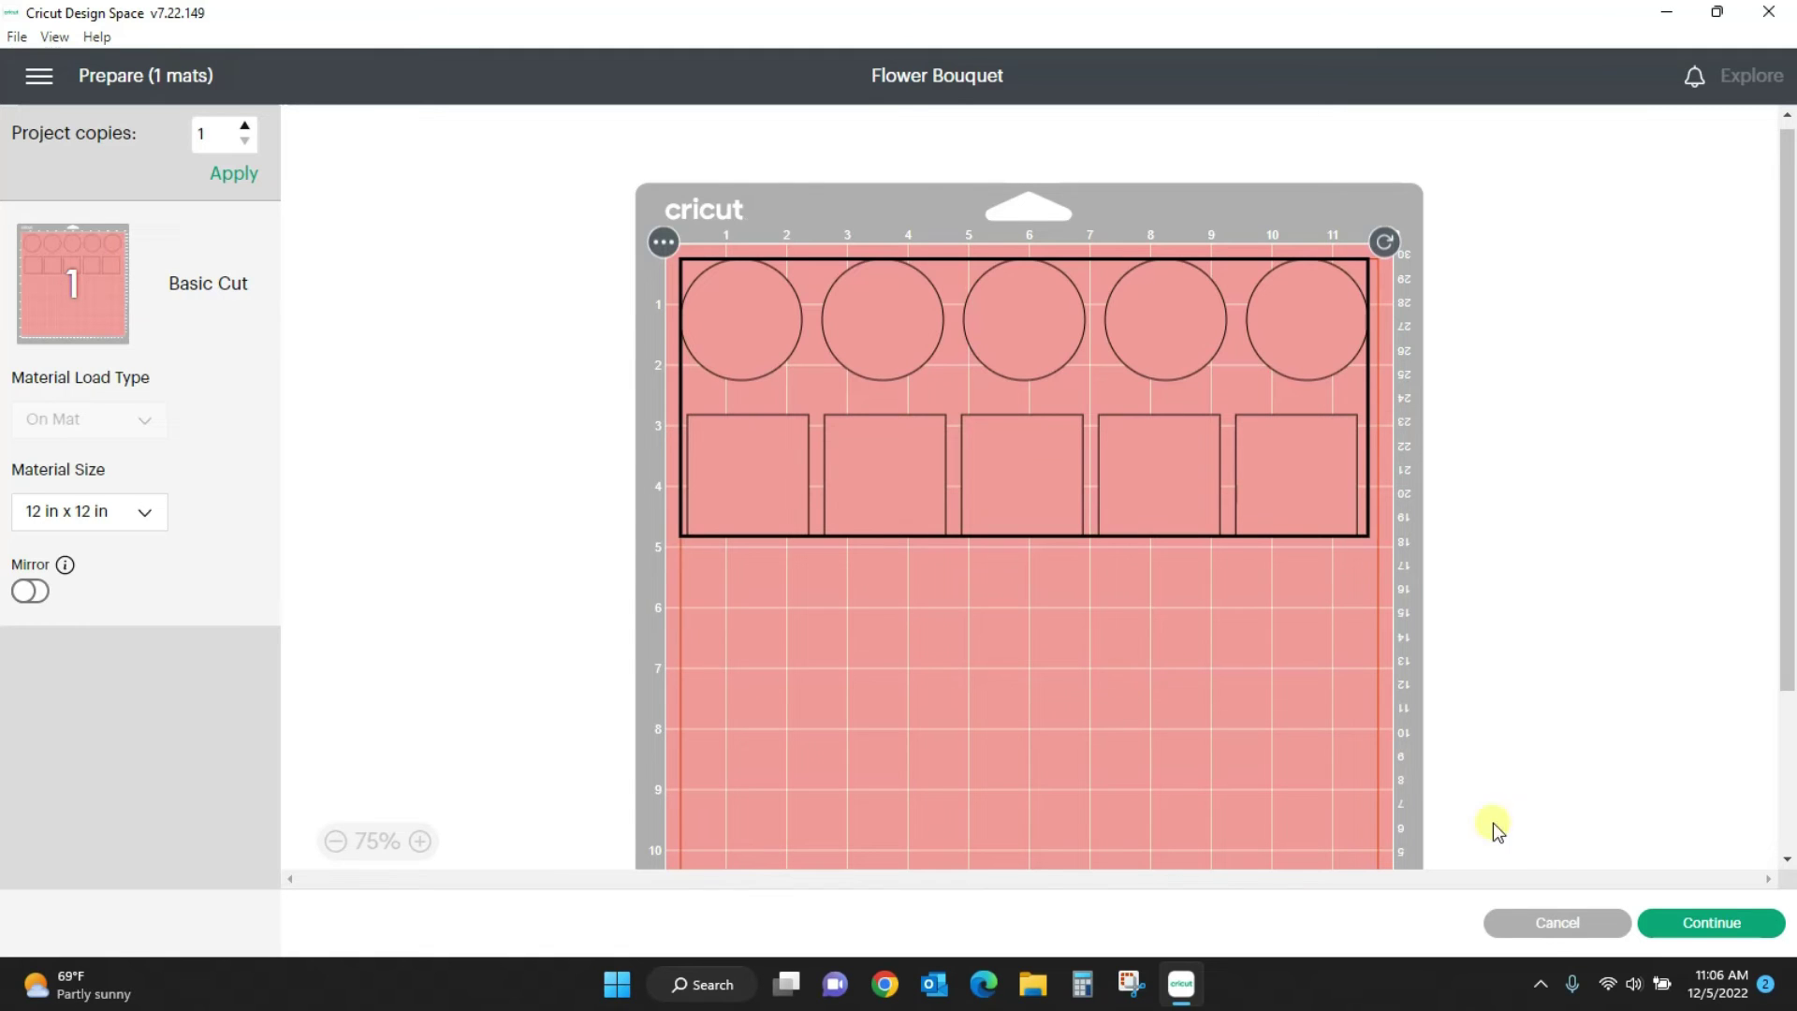
left_click(1556, 923)
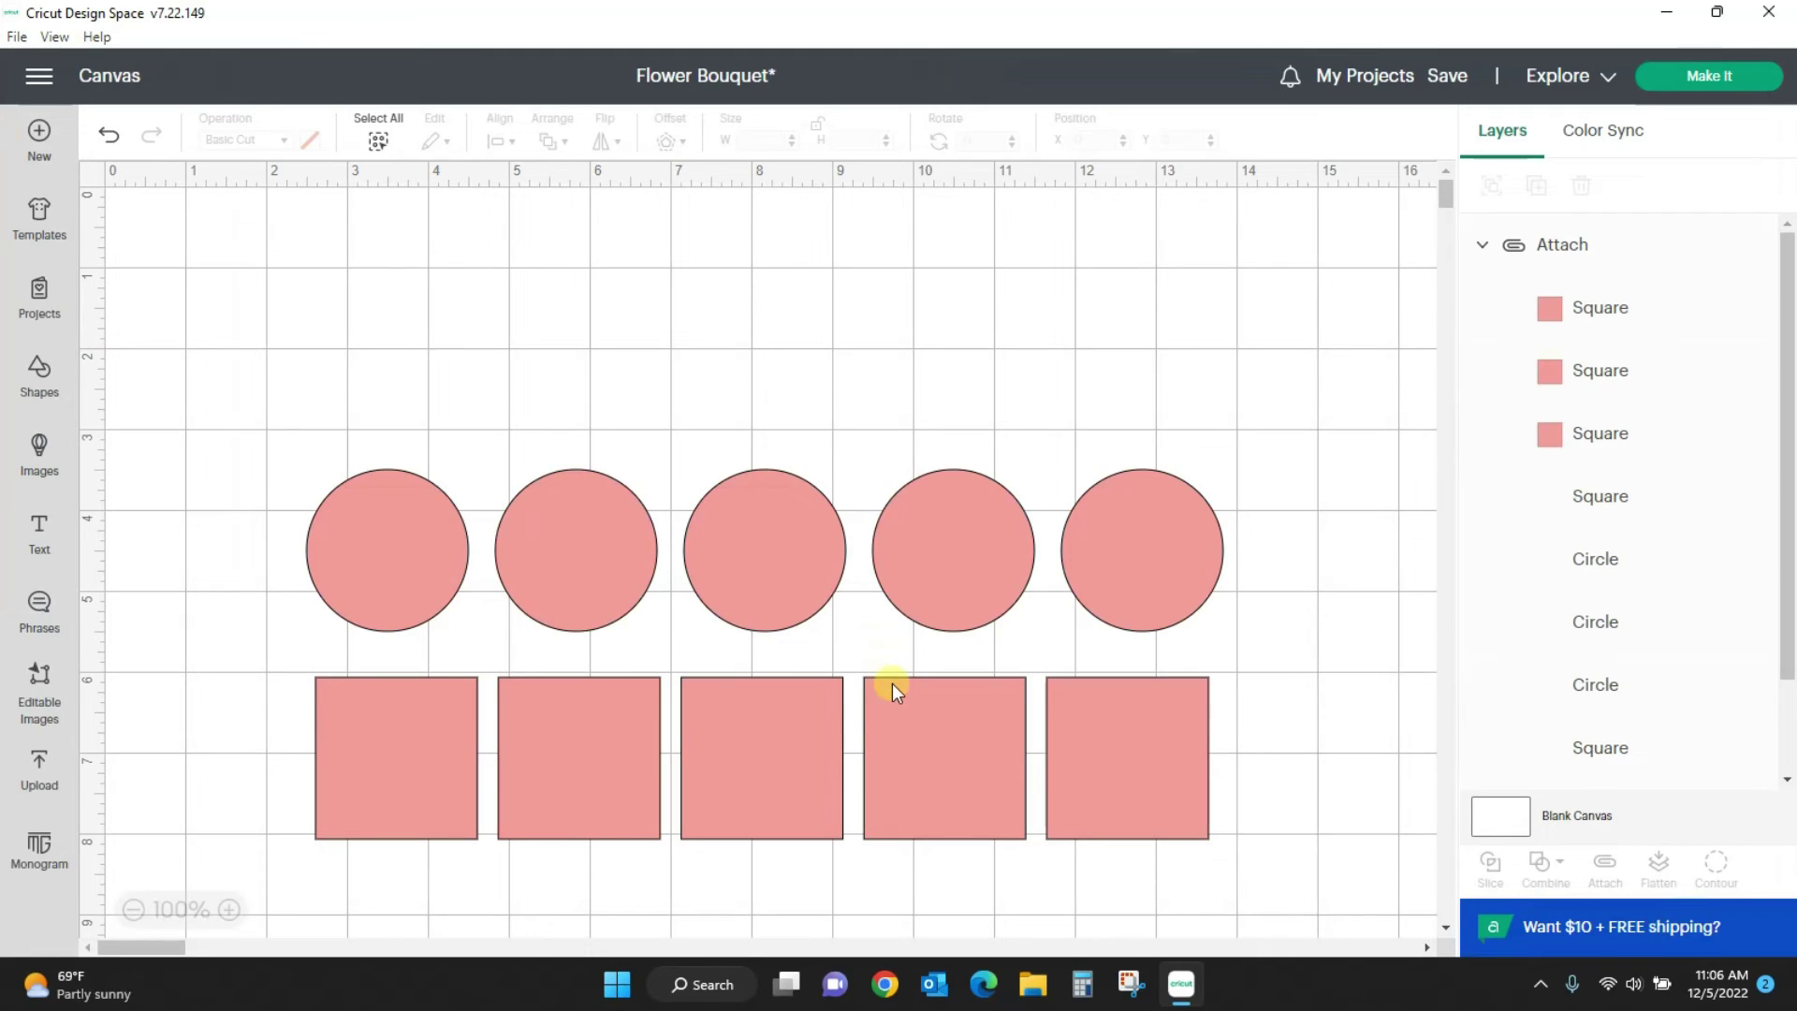
left_click(1196, 582)
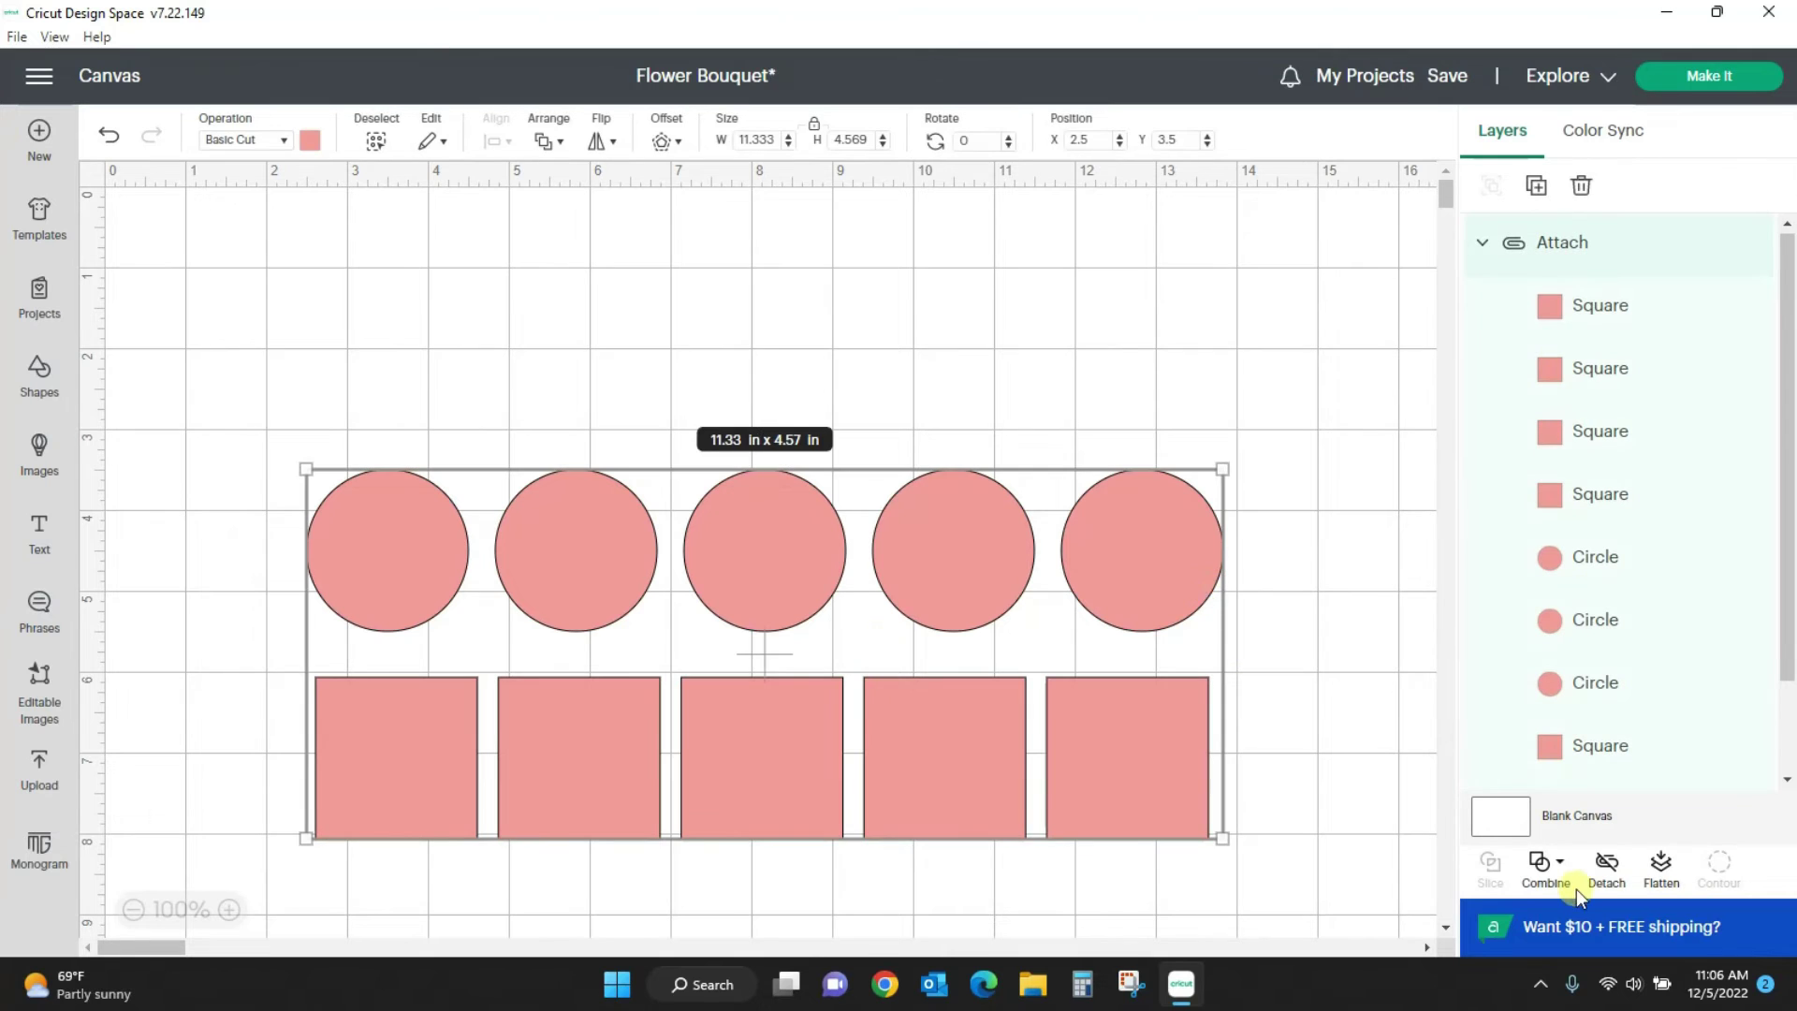
left_click_drag(1159, 739, 1173, 641)
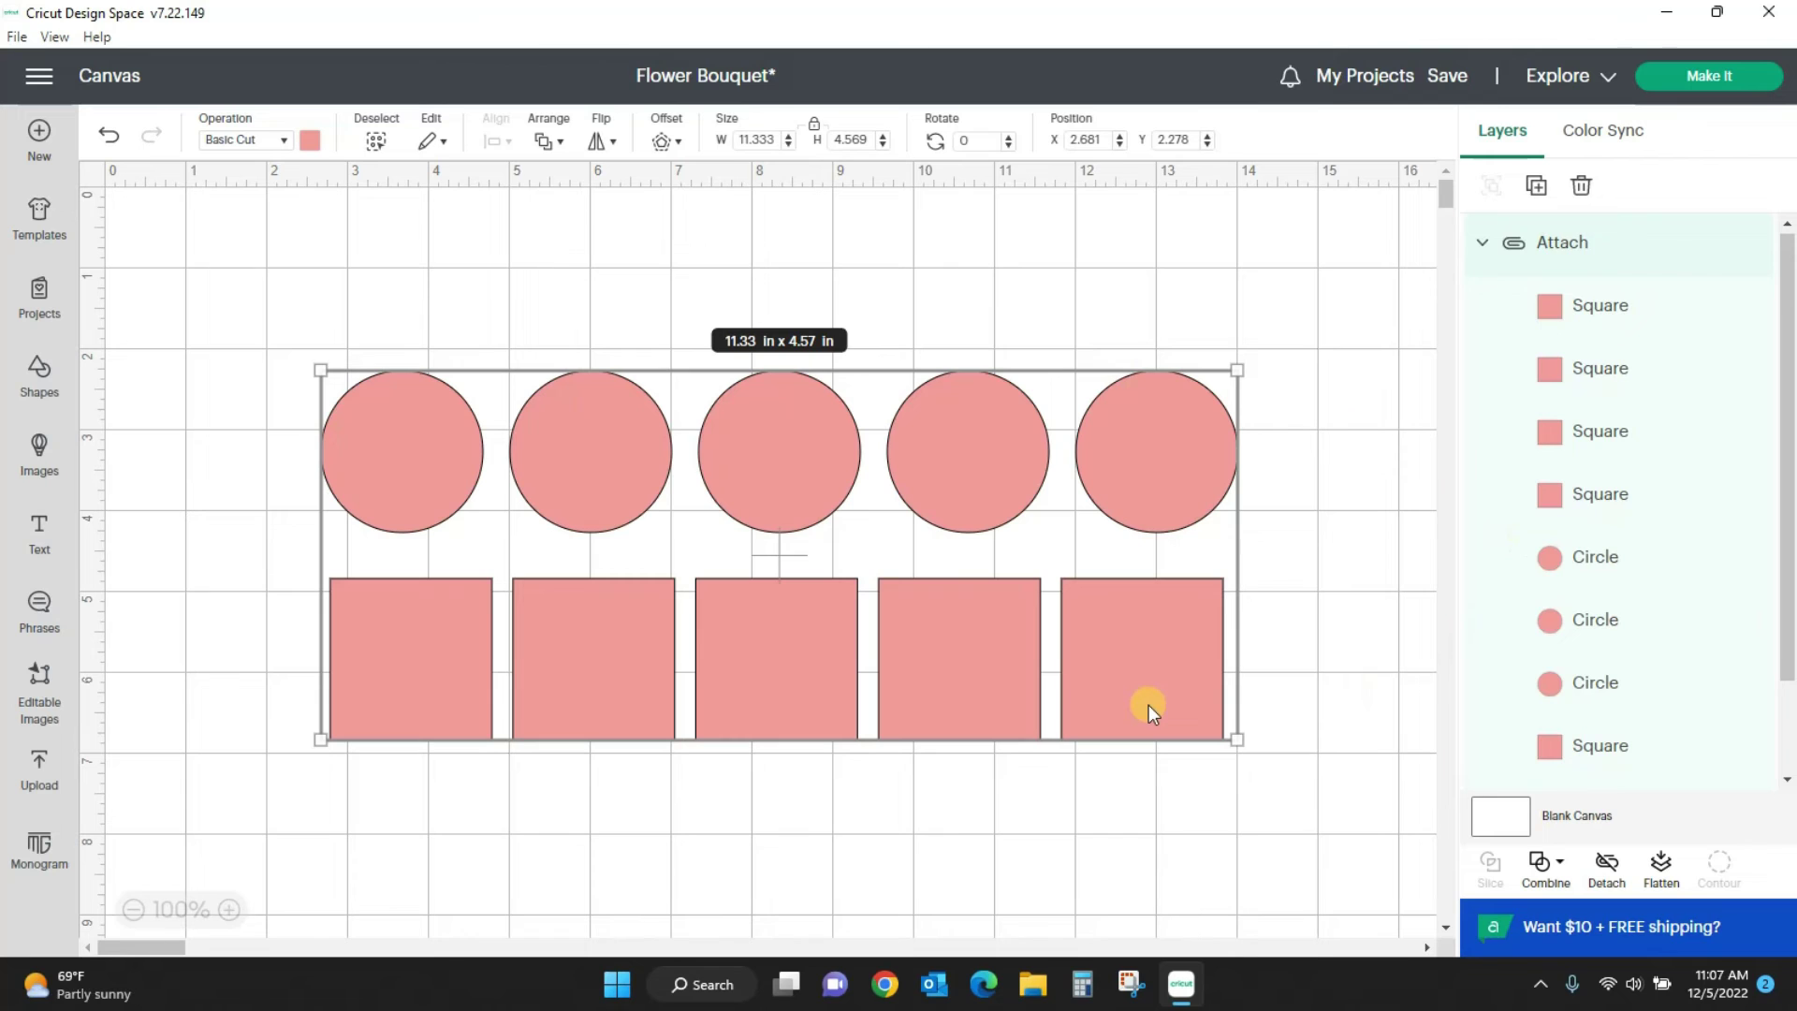
Step: Detach the group and centre the rightmost square horizontally under its circle
left_click(1606, 866)
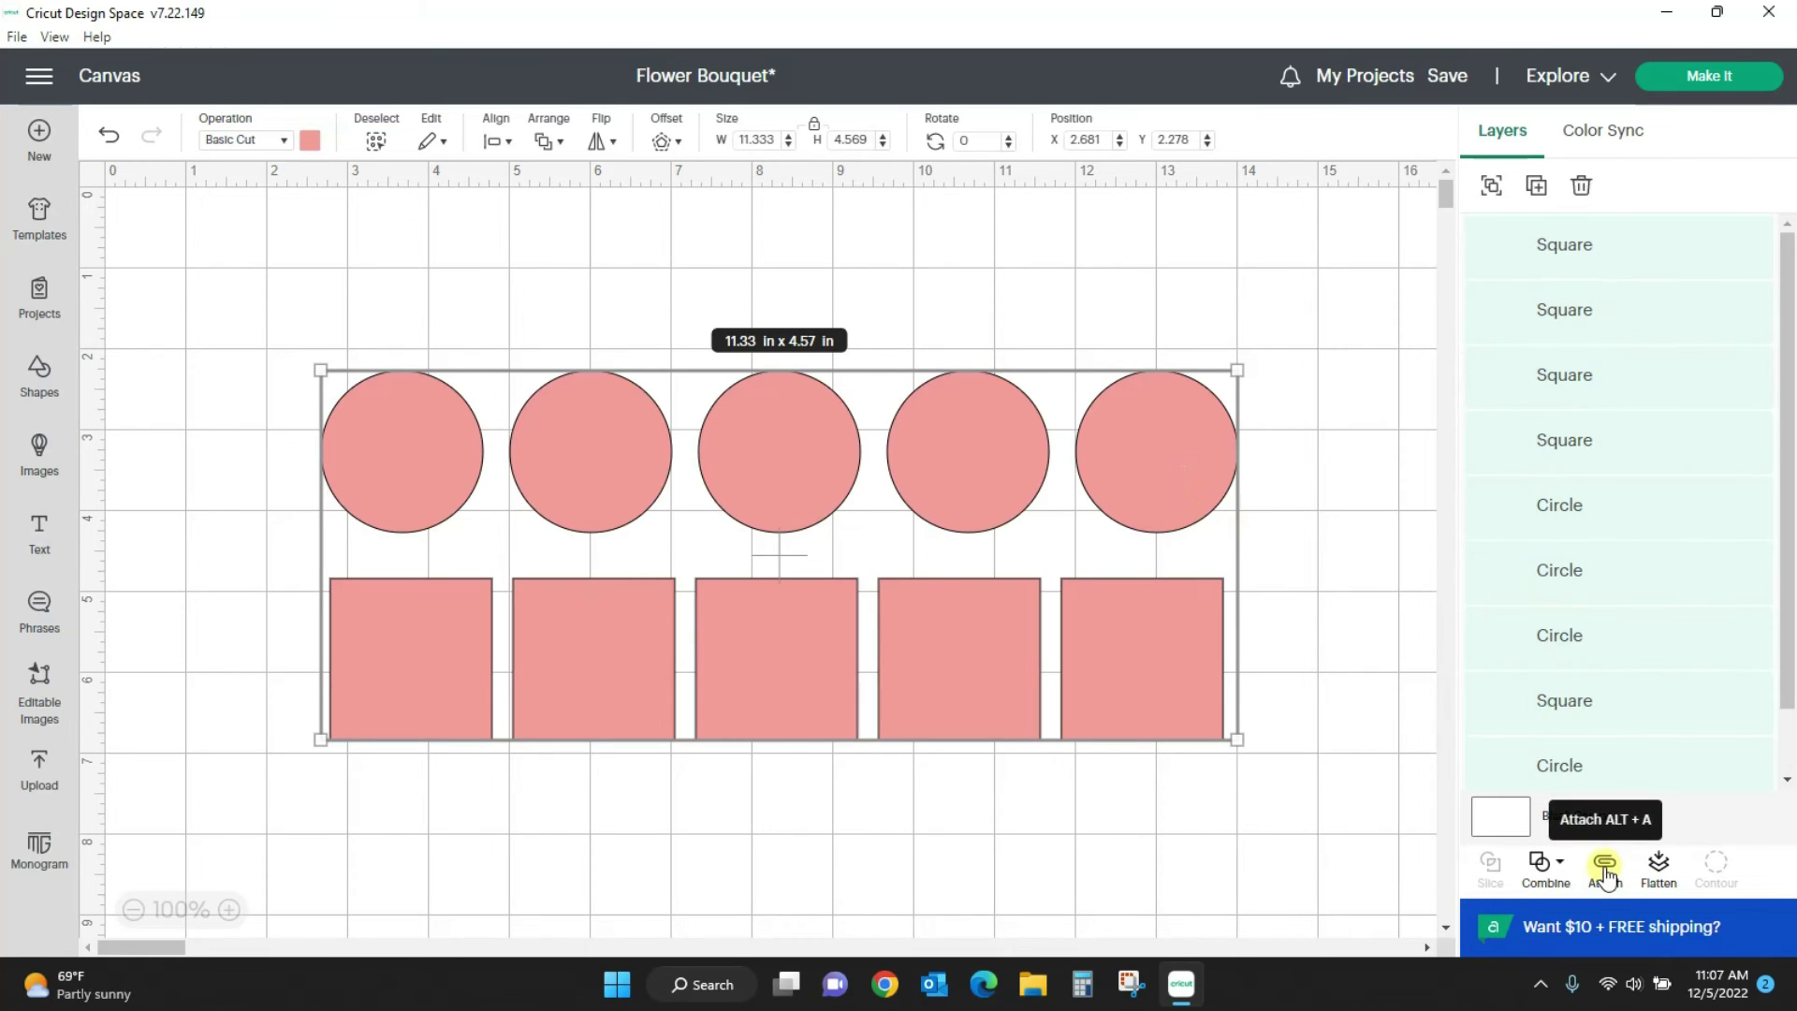
left_click(1331, 876)
left_click(1192, 682)
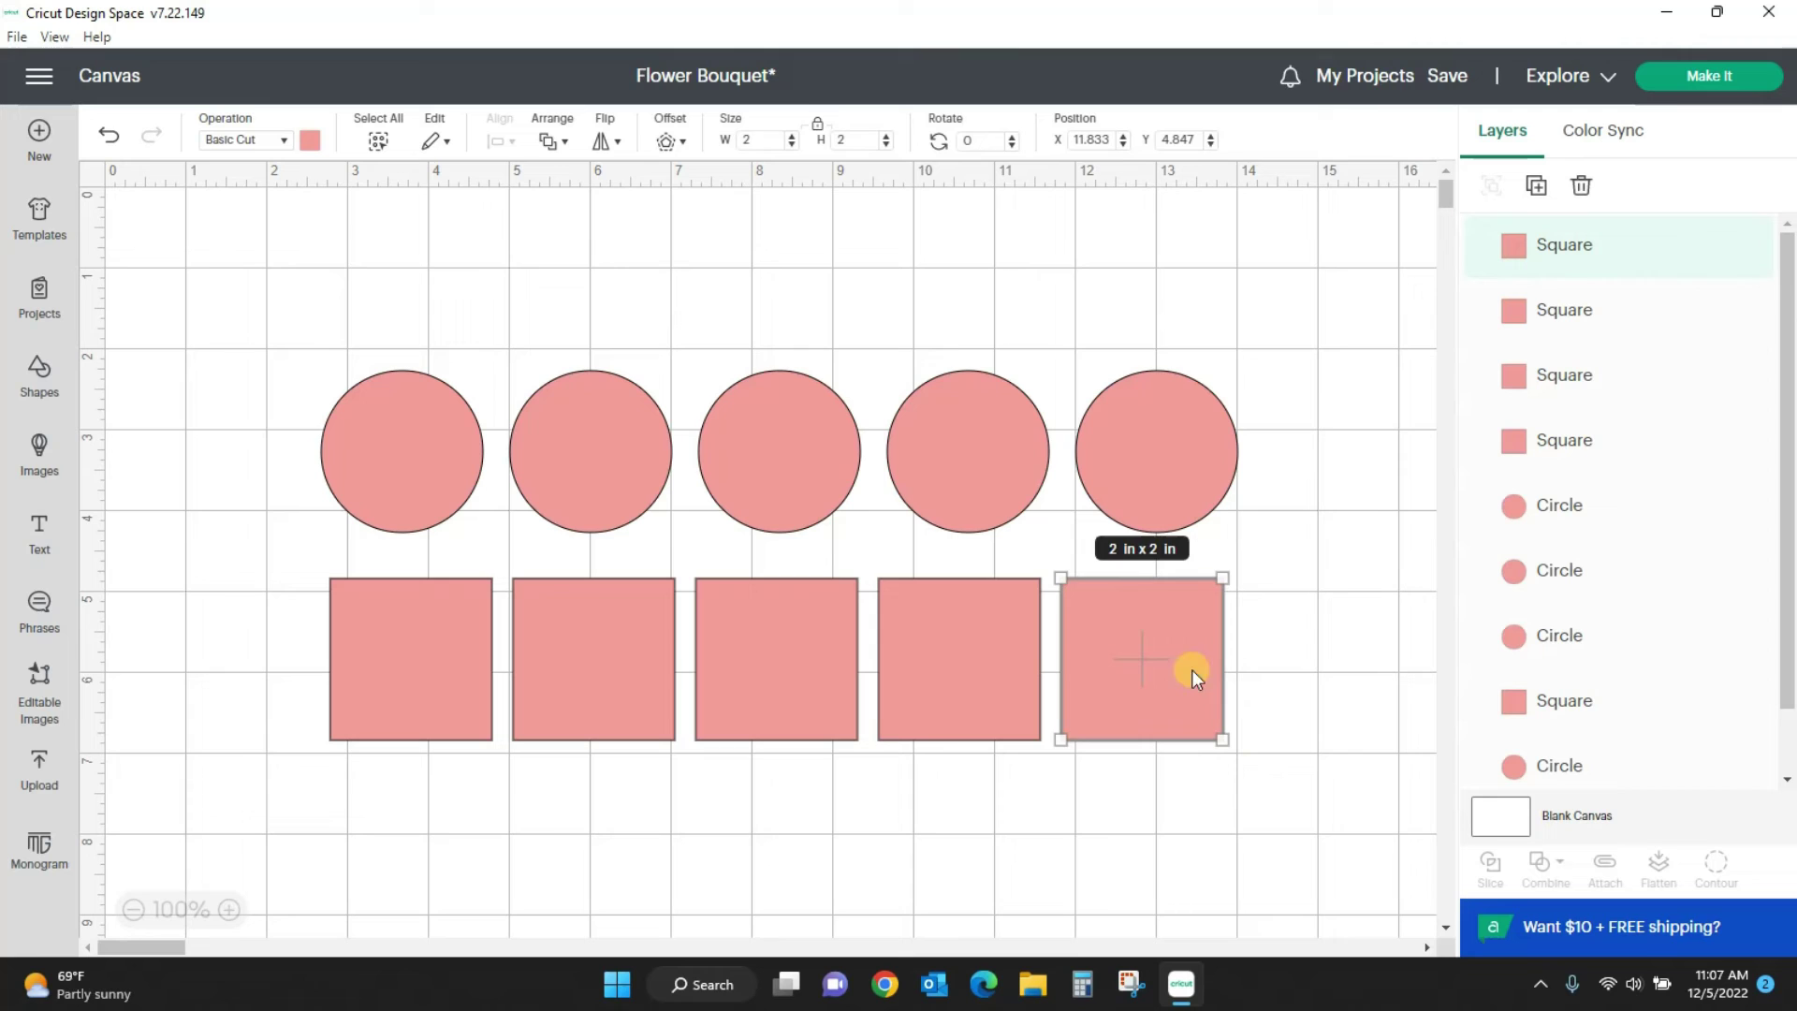
left_click(1192, 451, "shift")
left_click(496, 149)
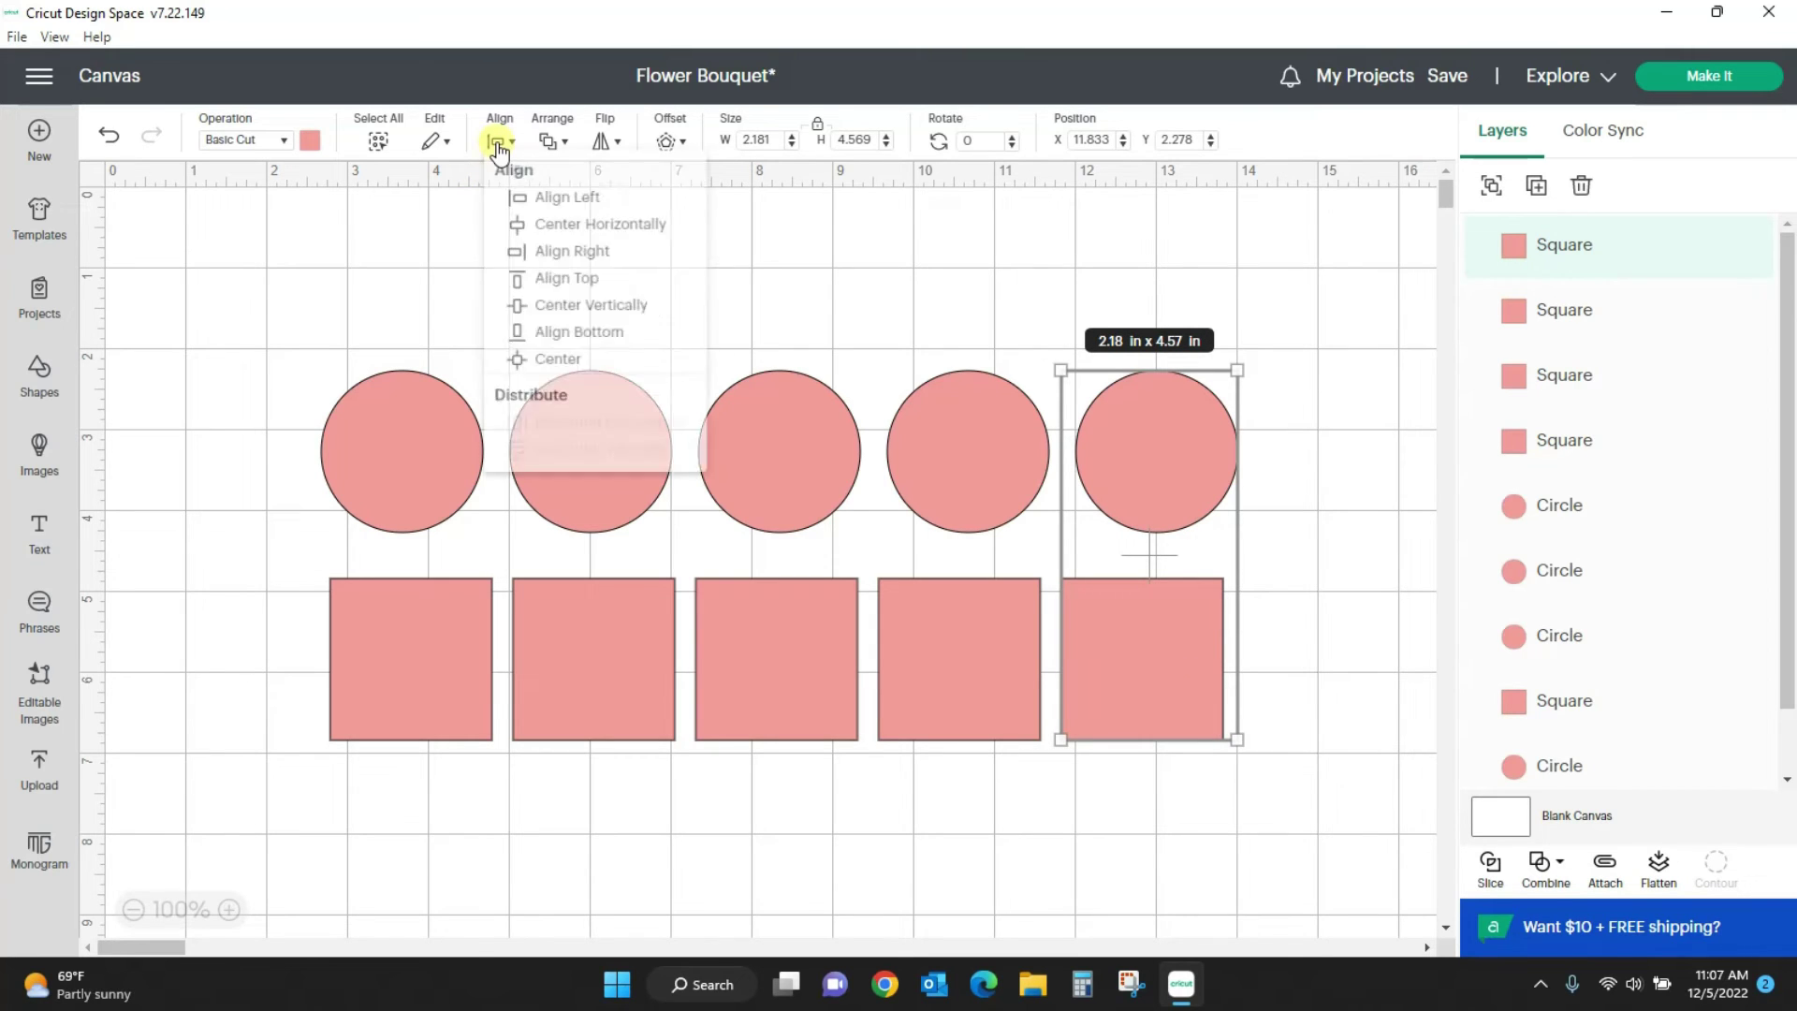
left_click(510, 229)
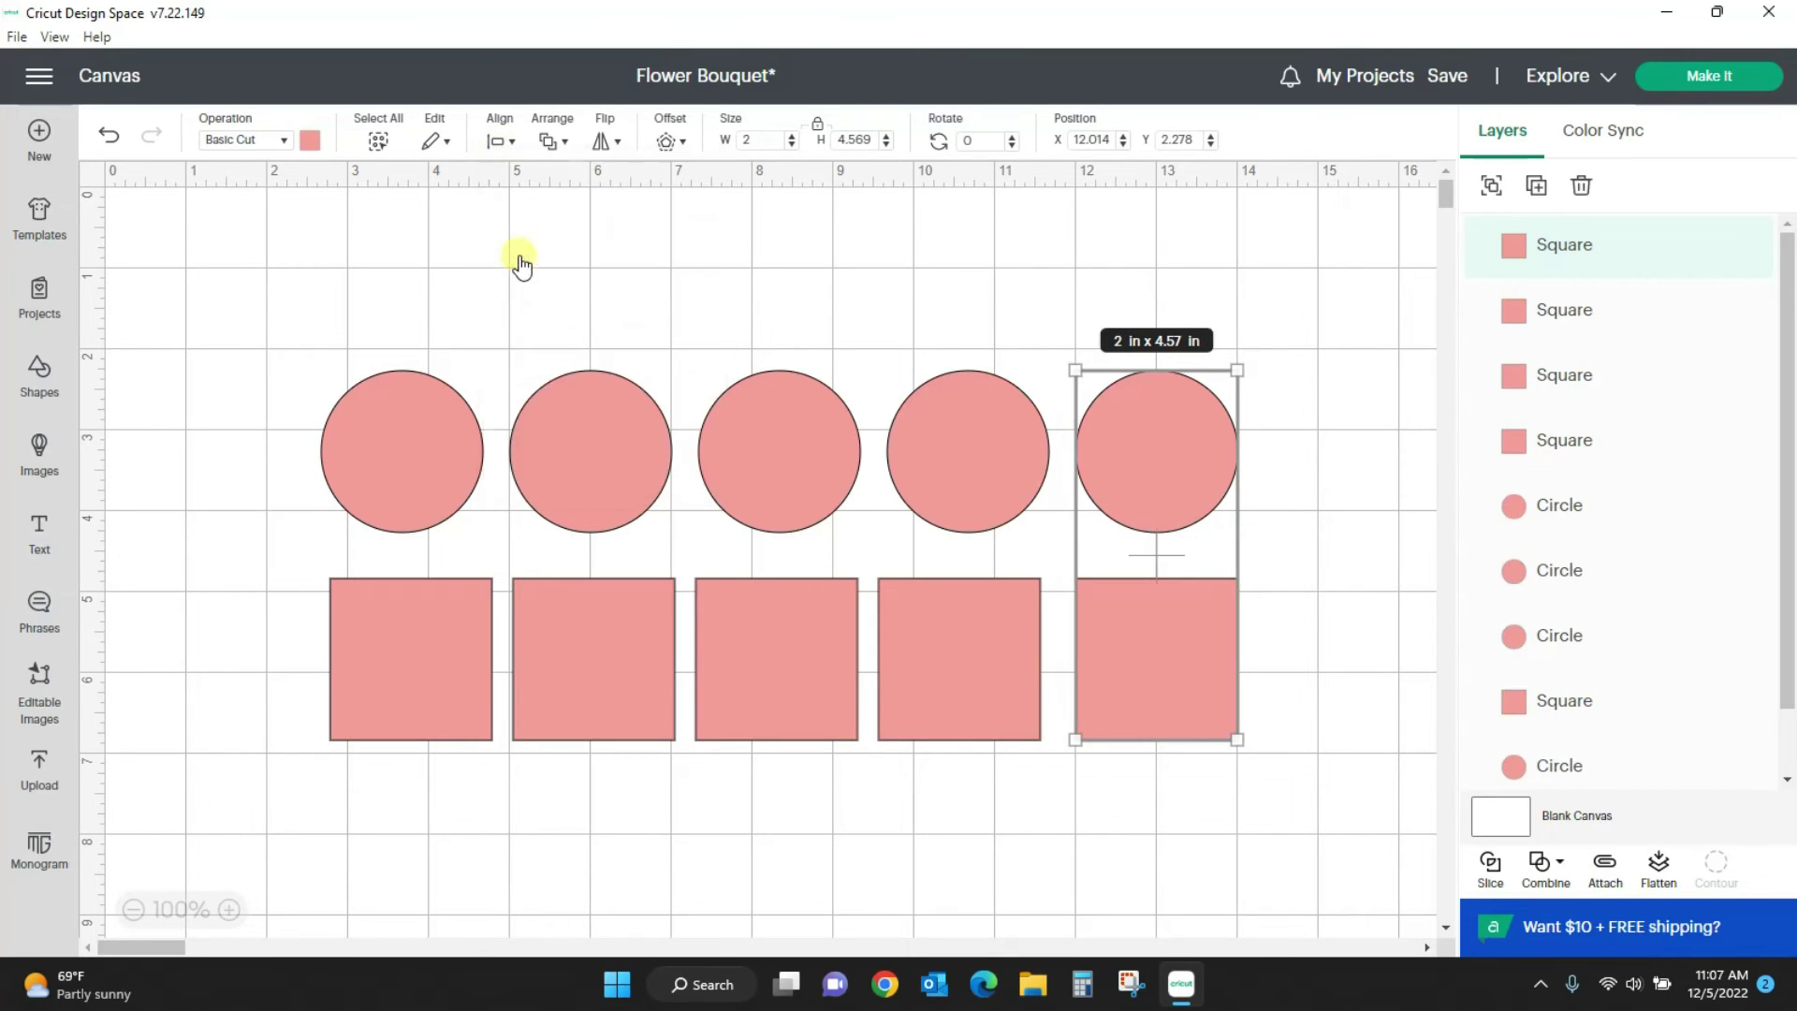
Step: Align the leftmost square's left edge with its circle and check the alignment
left_click(425, 812)
left_click(412, 670)
left_click(378, 466, "shift")
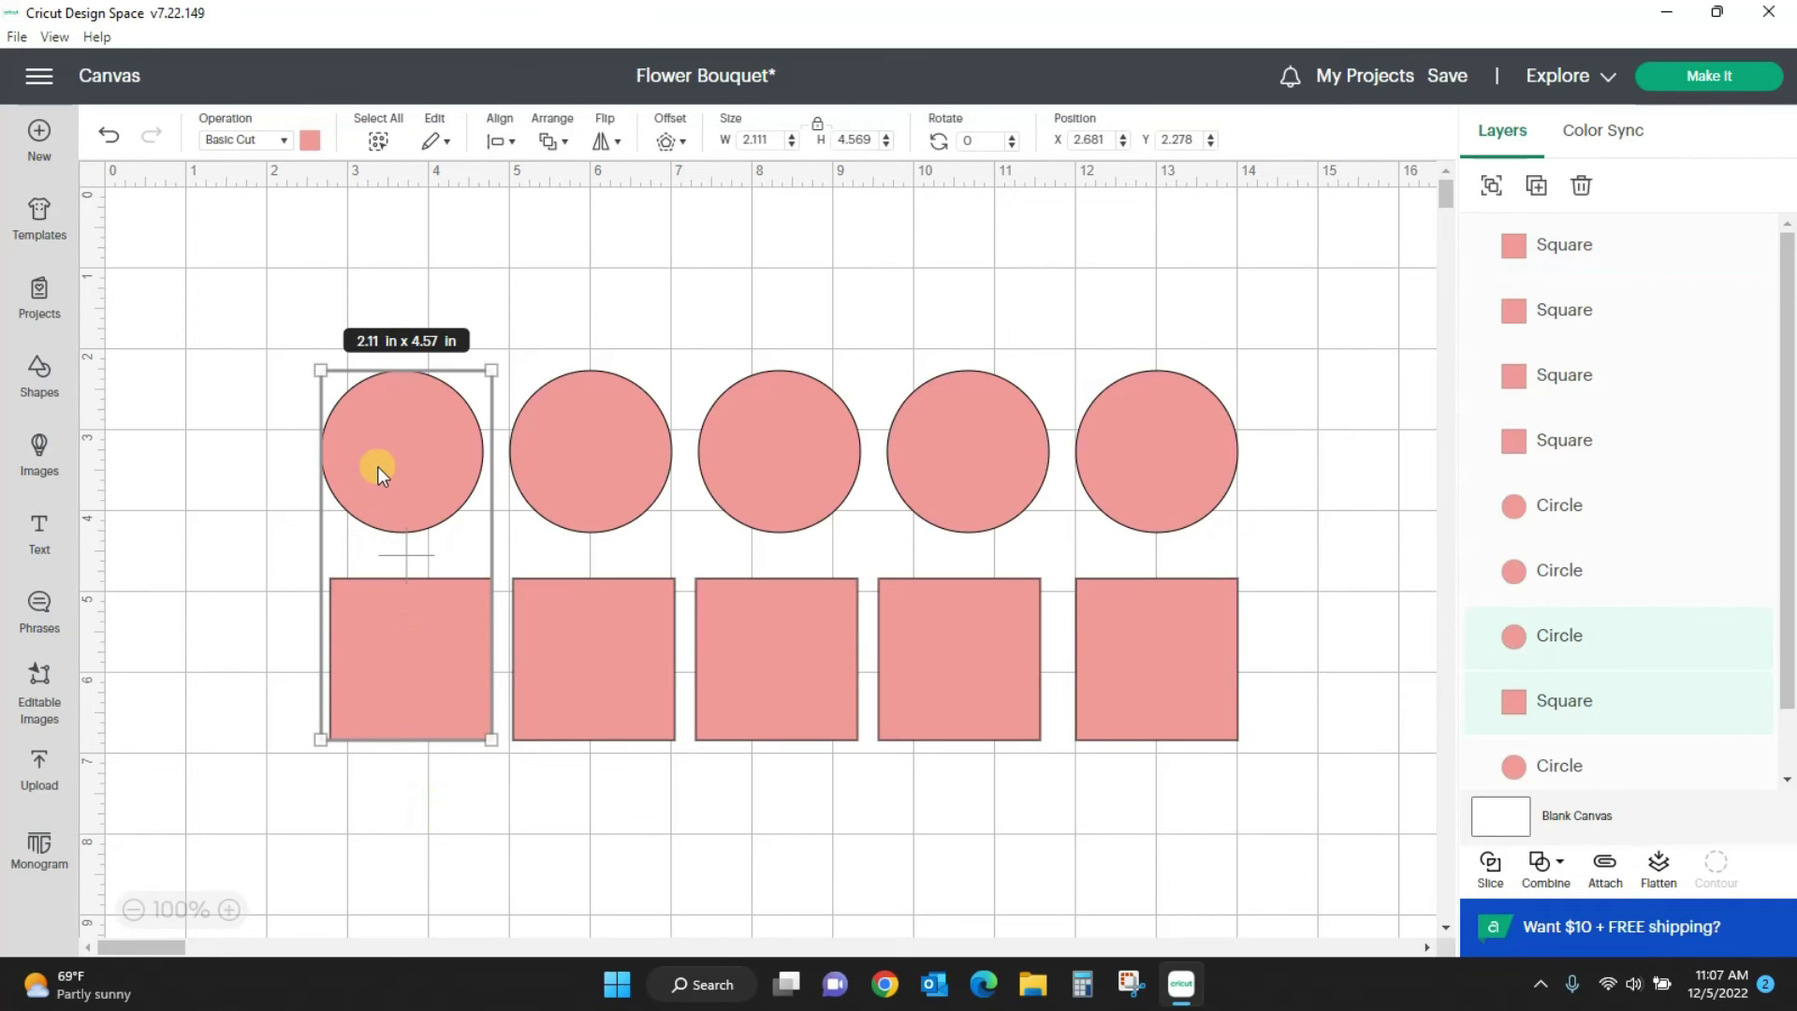
left_click(496, 142)
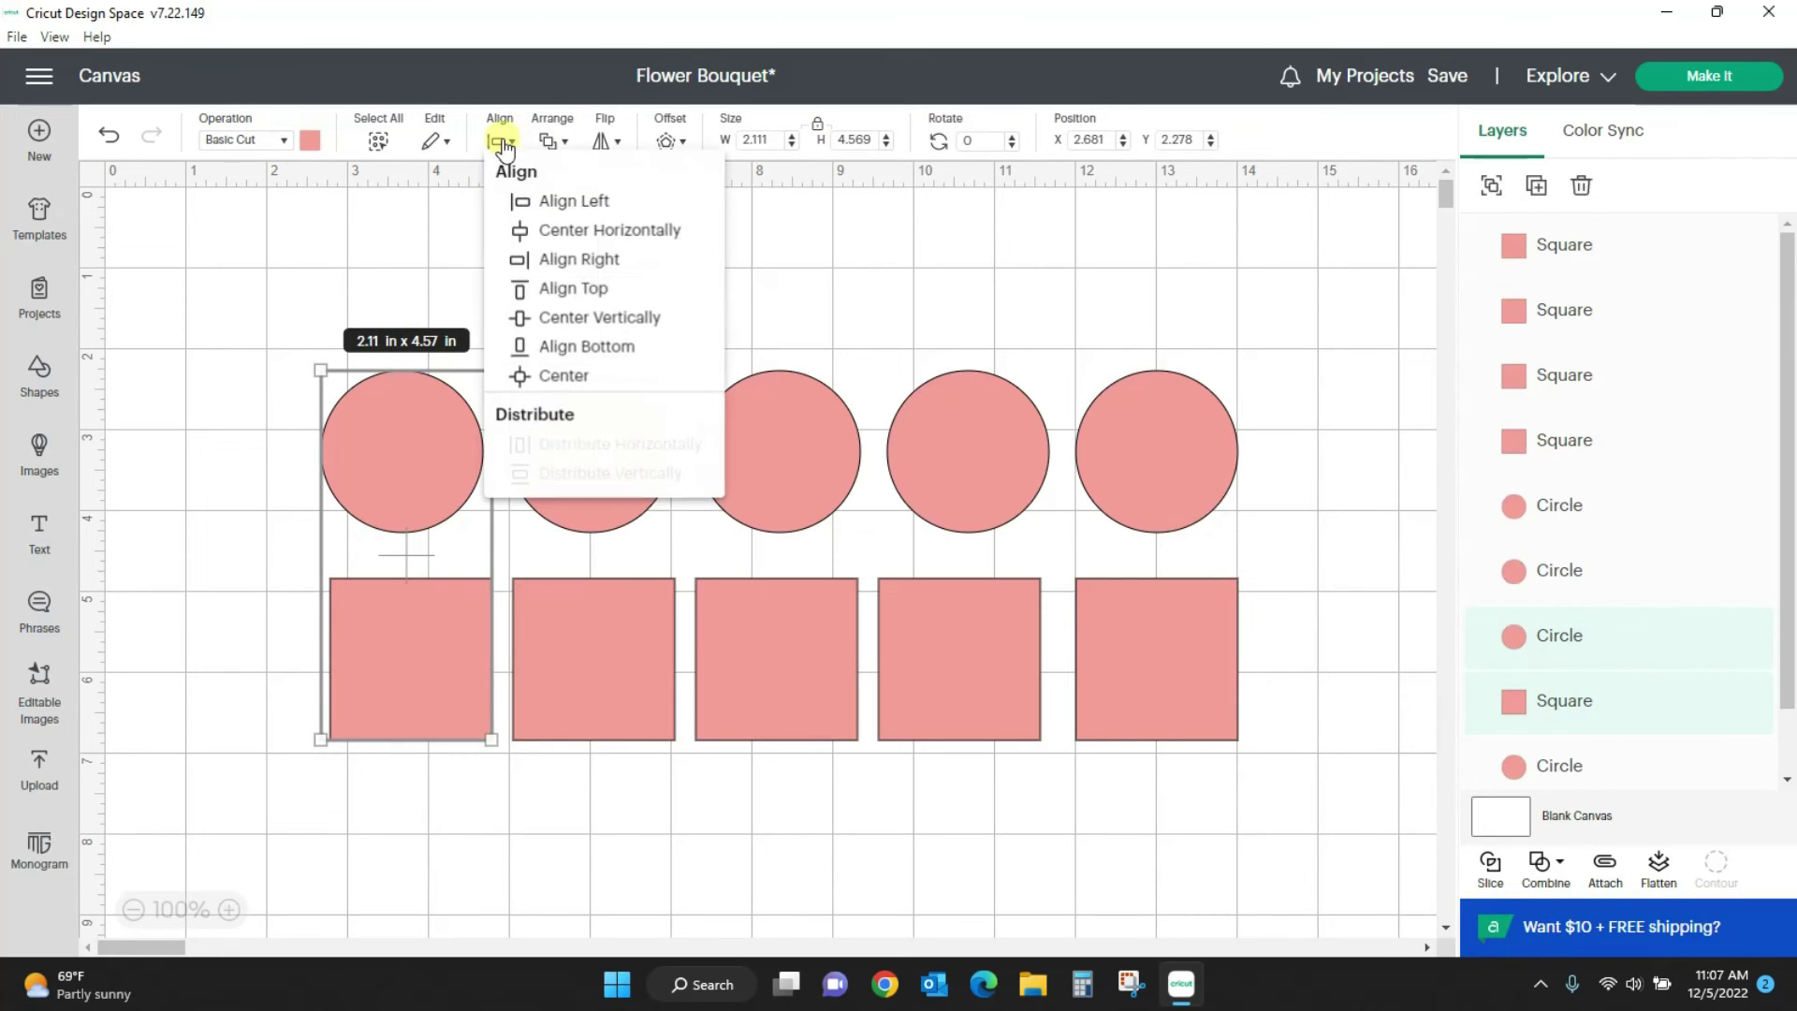
left_click(528, 213)
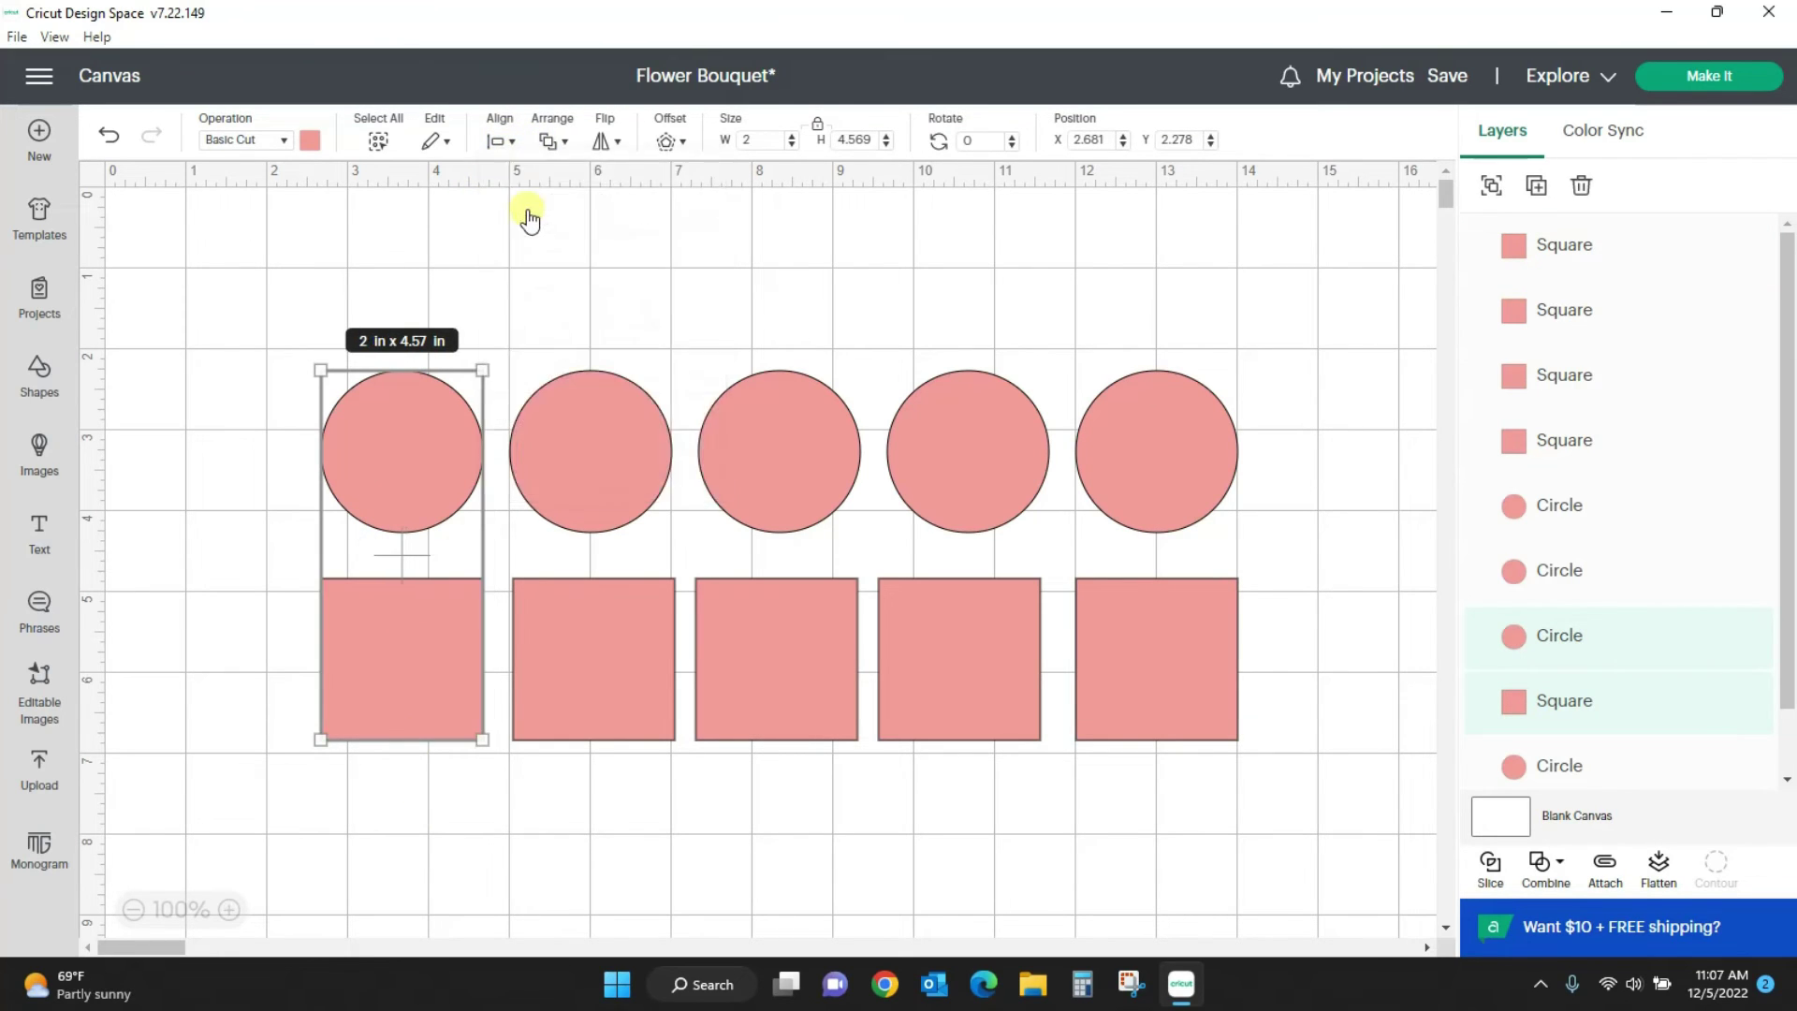
left_click(568, 800)
left_click(383, 450)
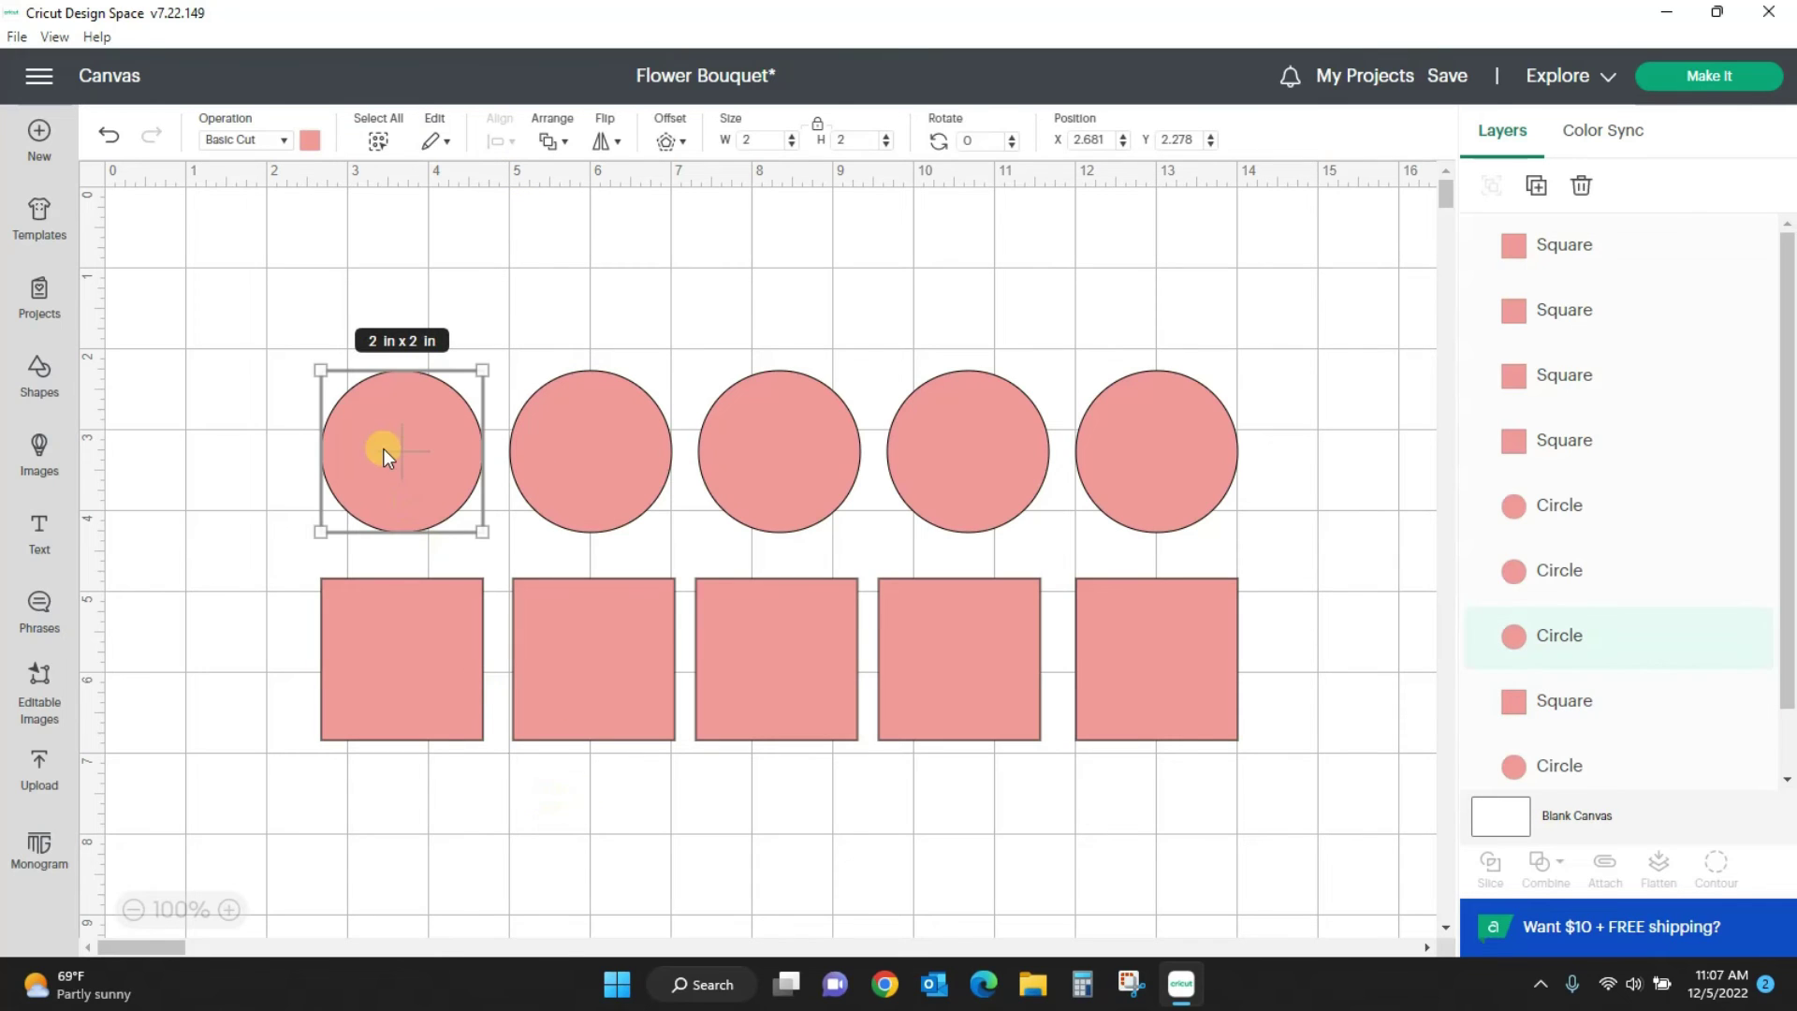
left_click(393, 647, "shift")
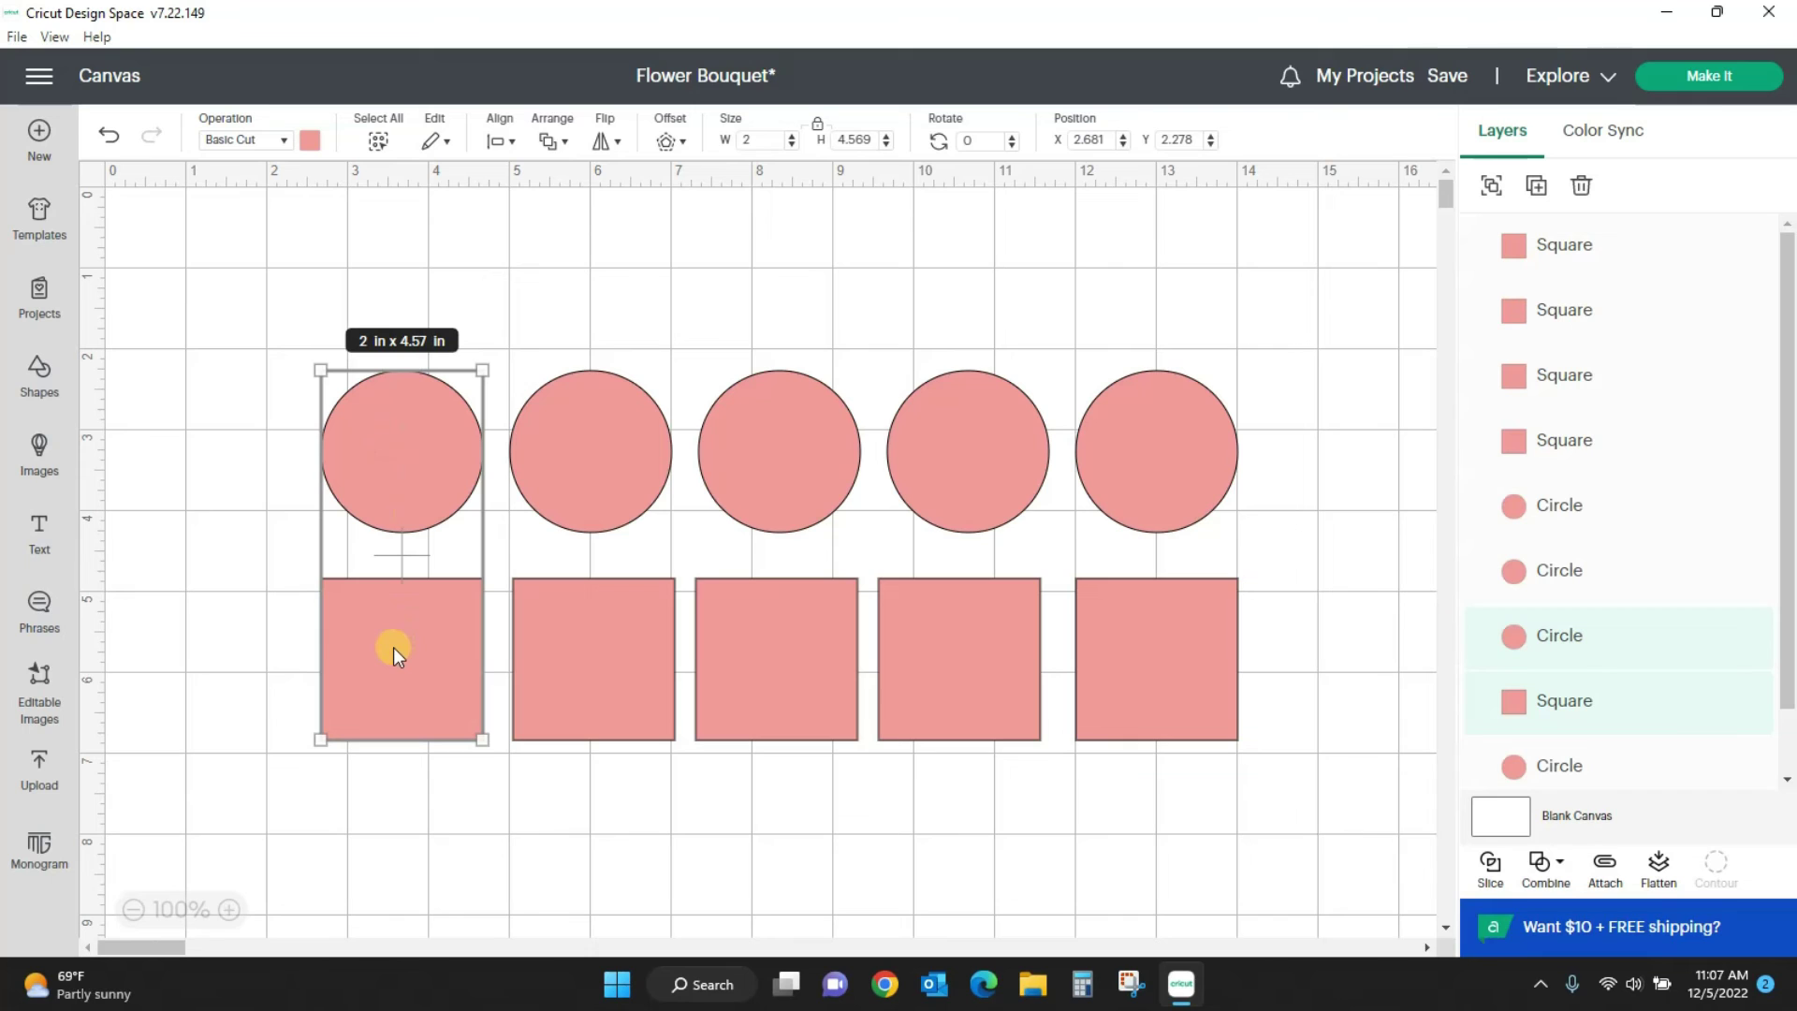
left_click(455, 827)
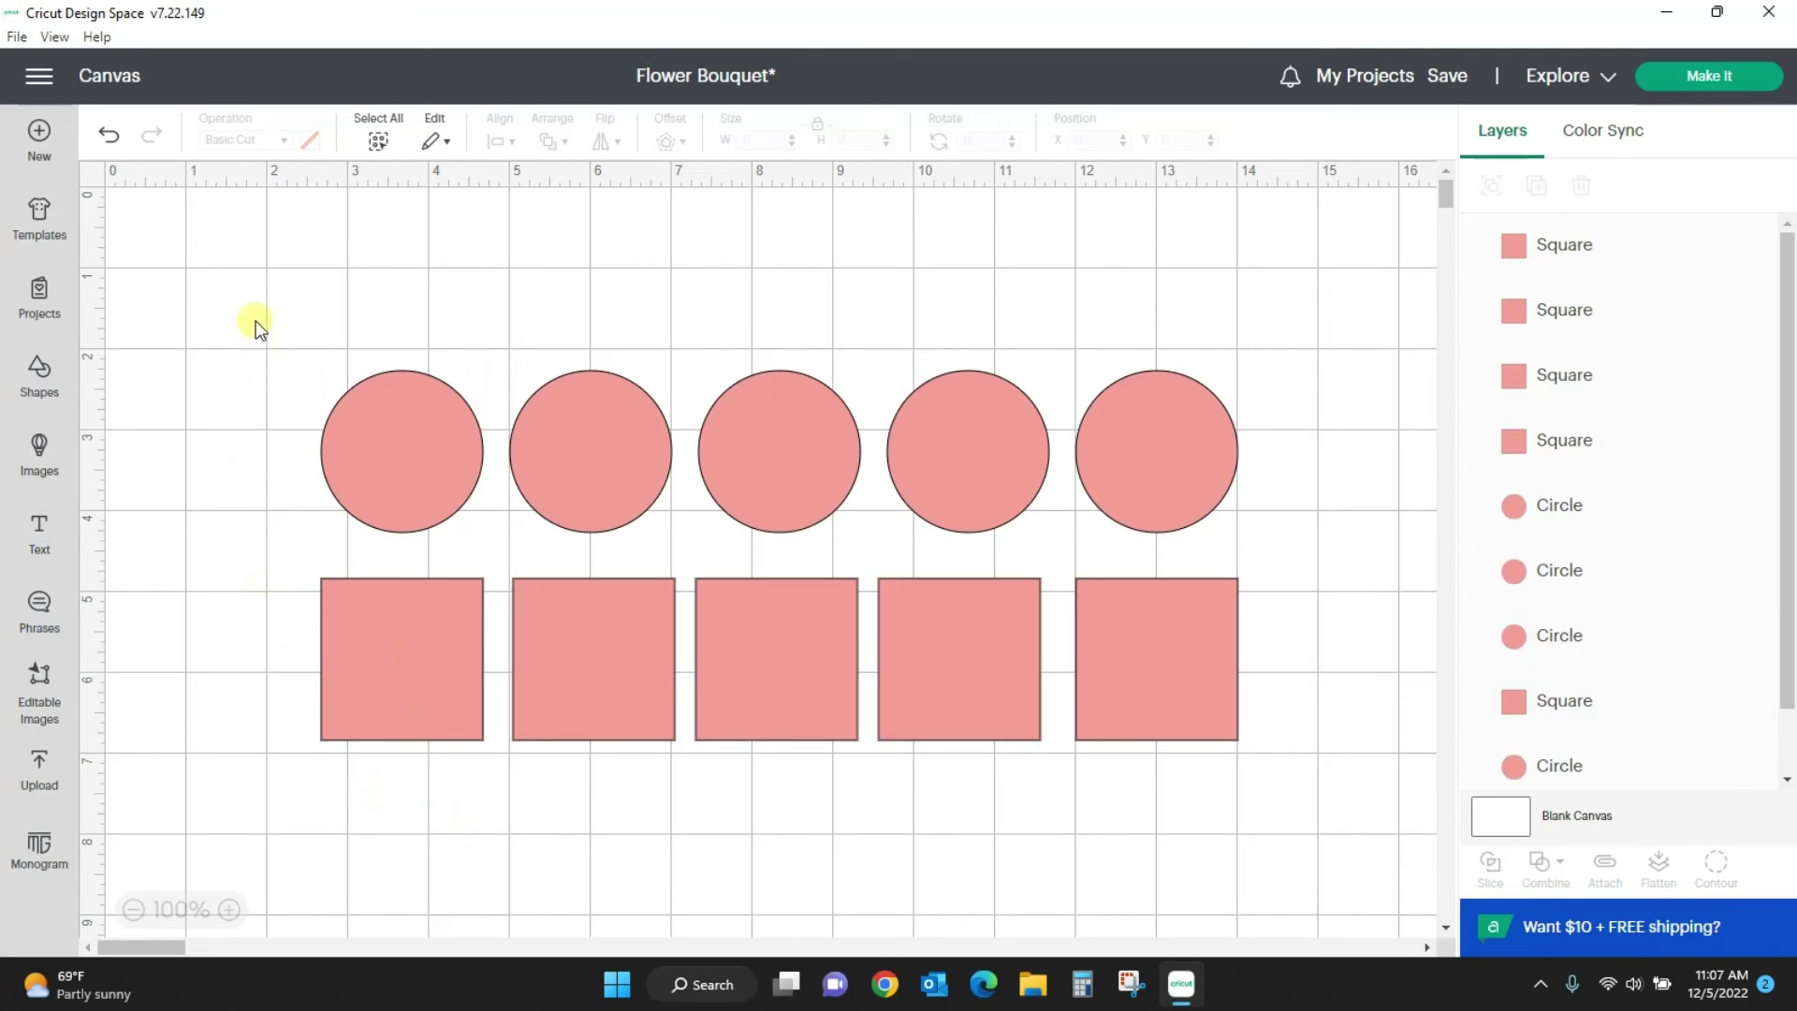
Step: Attach all ten shapes into one 11.33 by 4.57 in group, preview on the mat, and reselect it
left_click_drag(256, 318, 1368, 884)
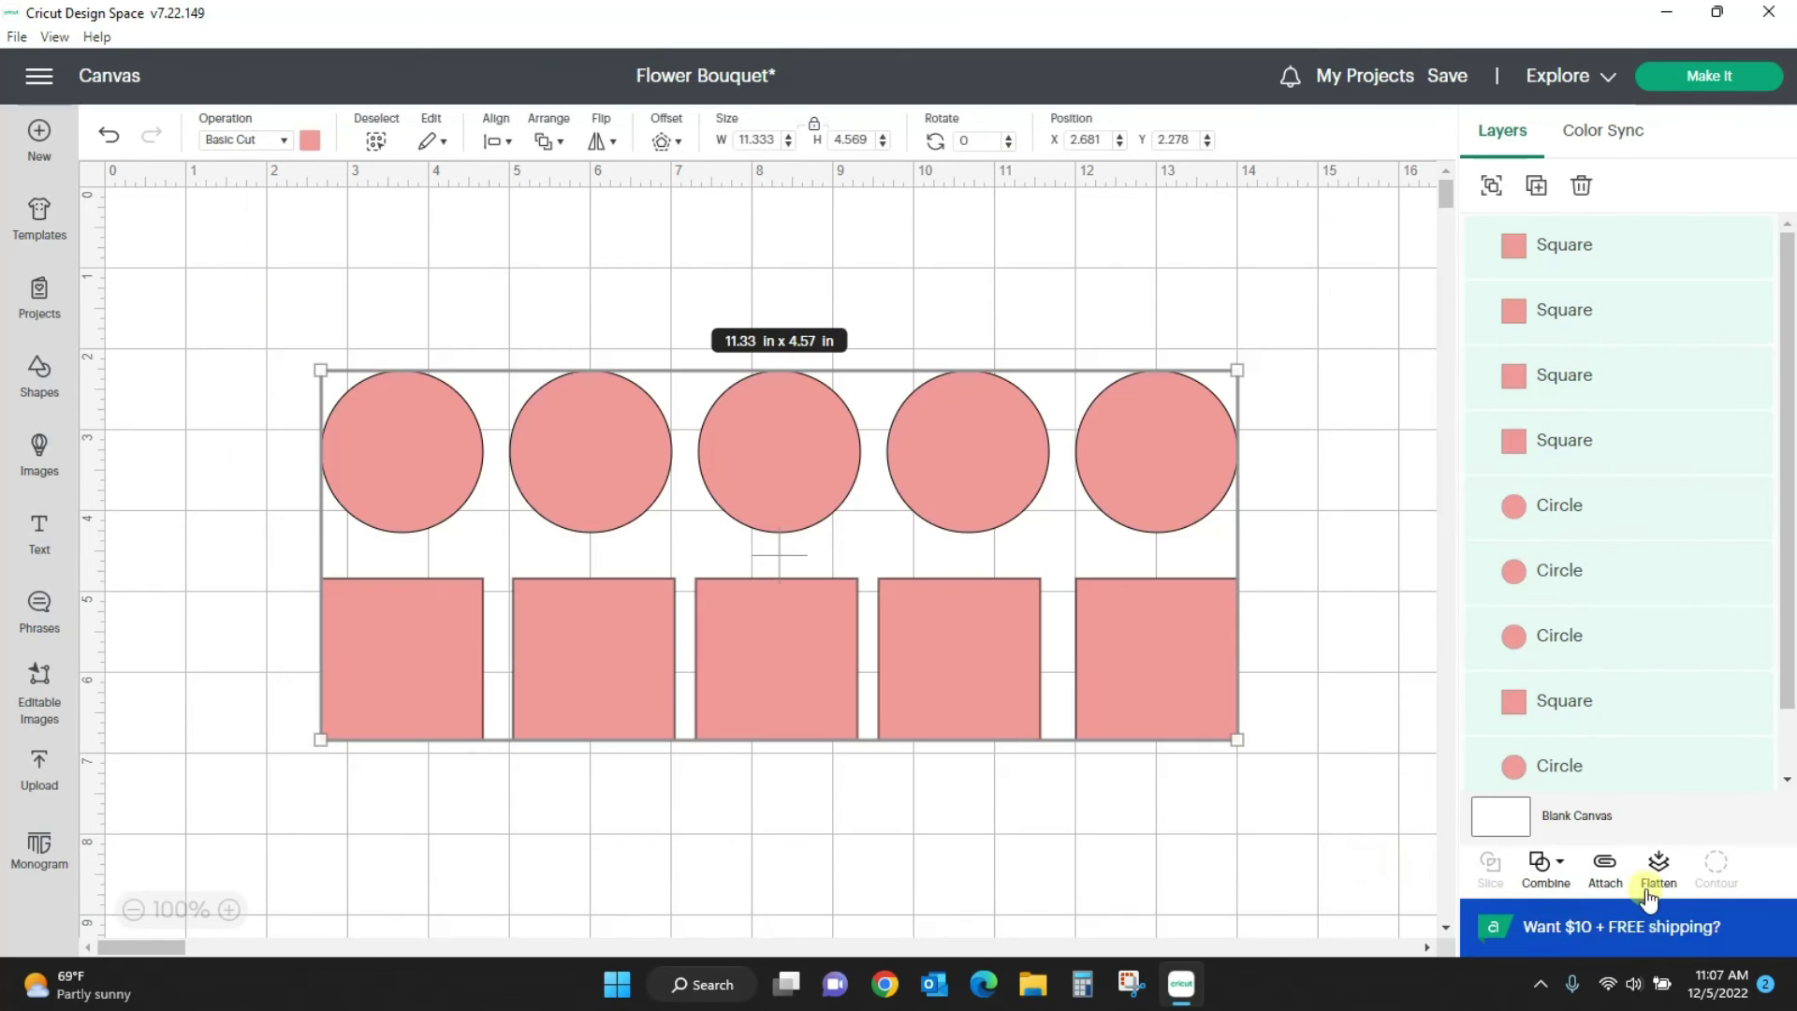
left_click(1603, 865)
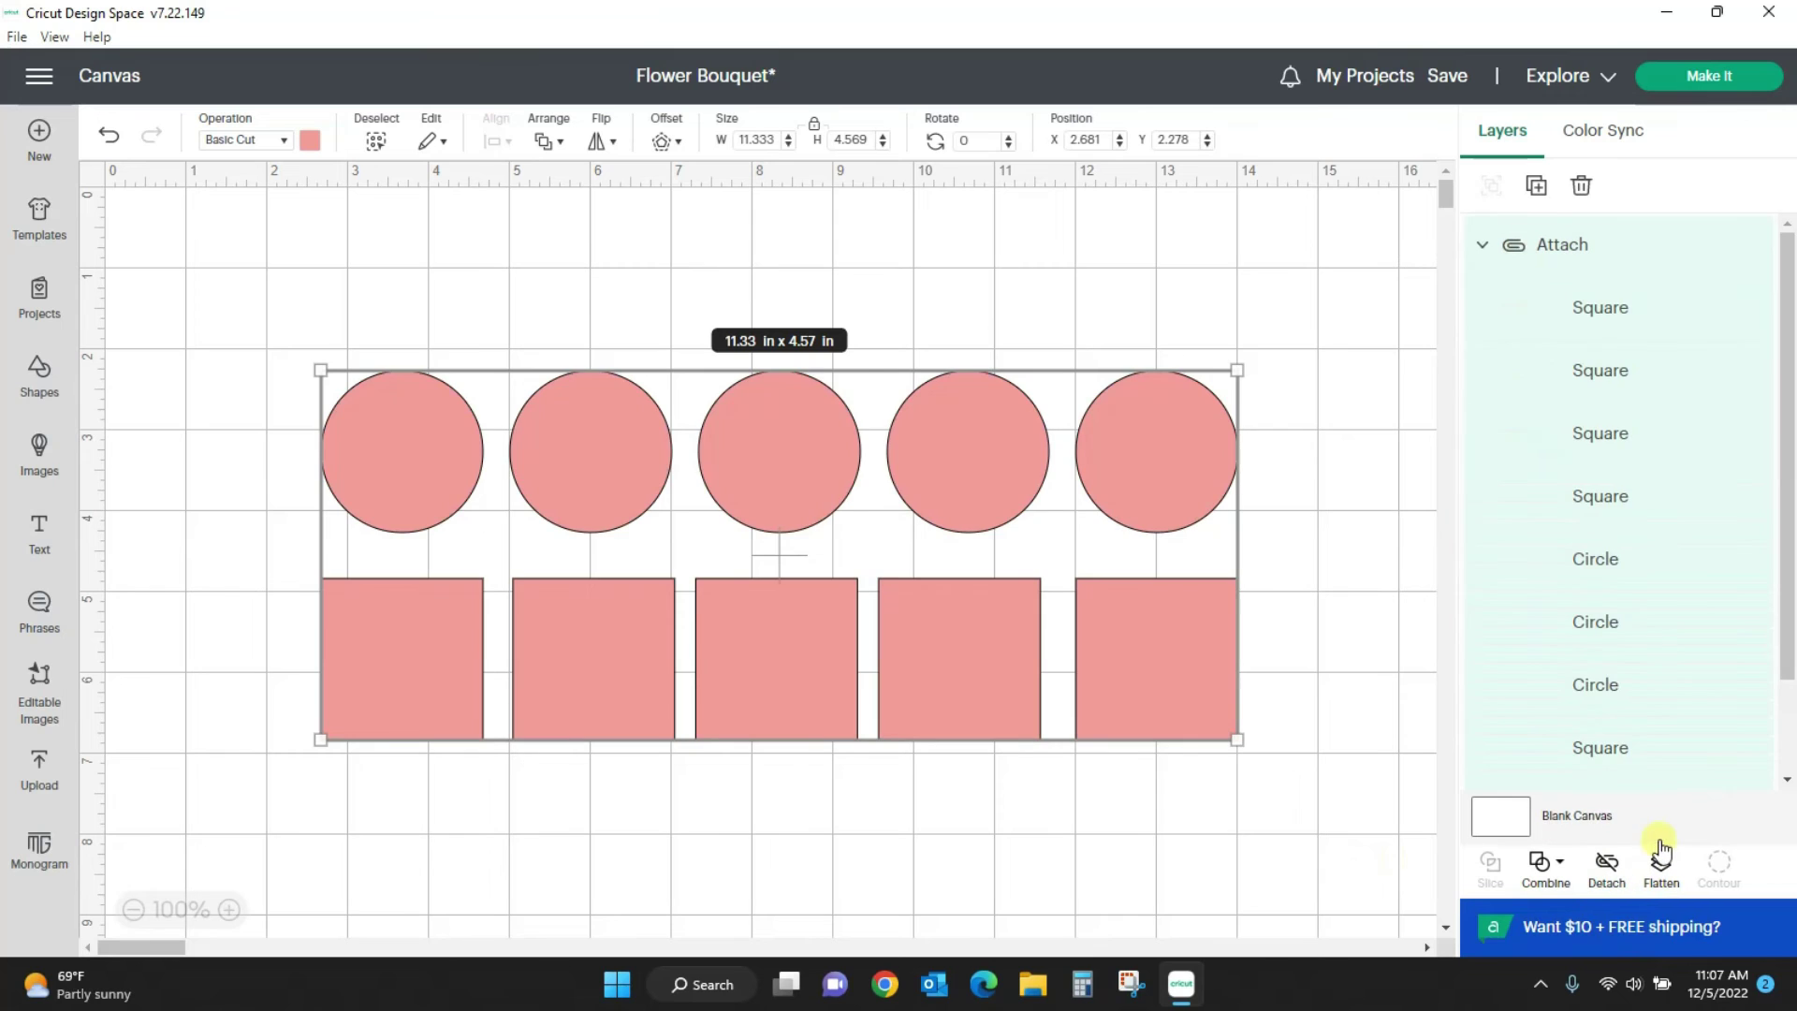
left_click(1736, 77)
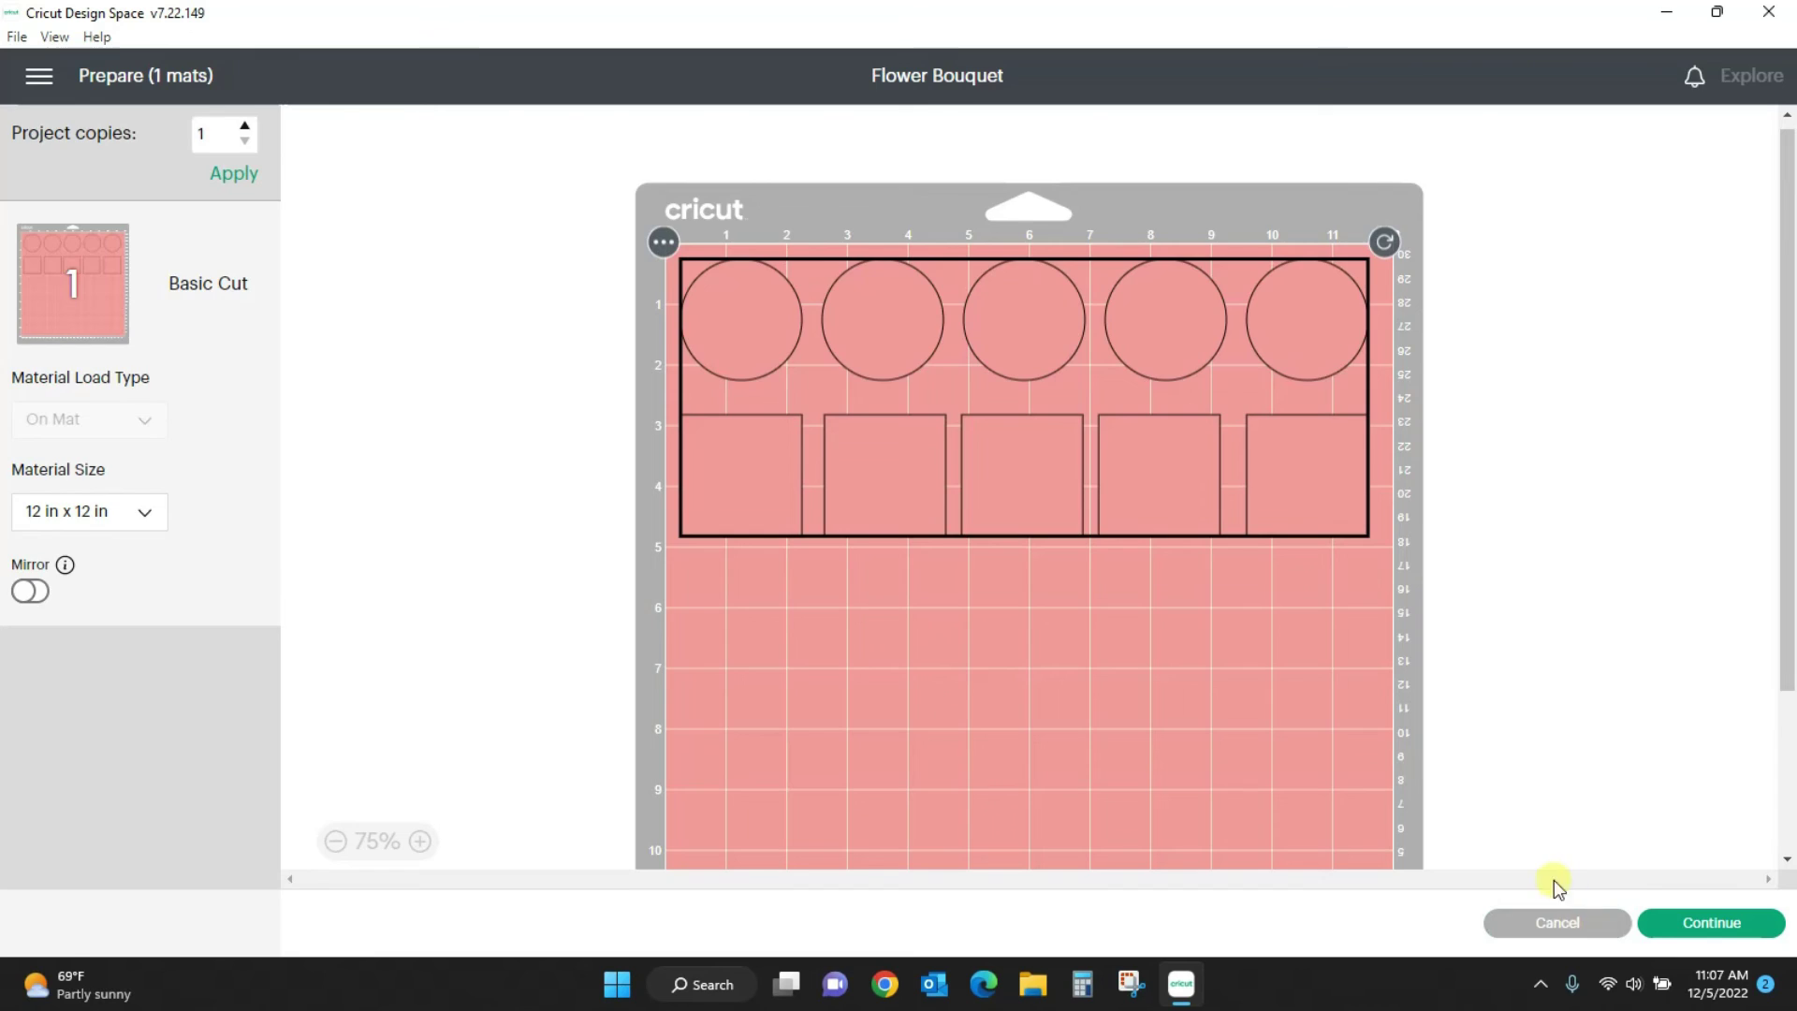
left_click(1557, 922)
left_click_drag(250, 273, 1342, 835)
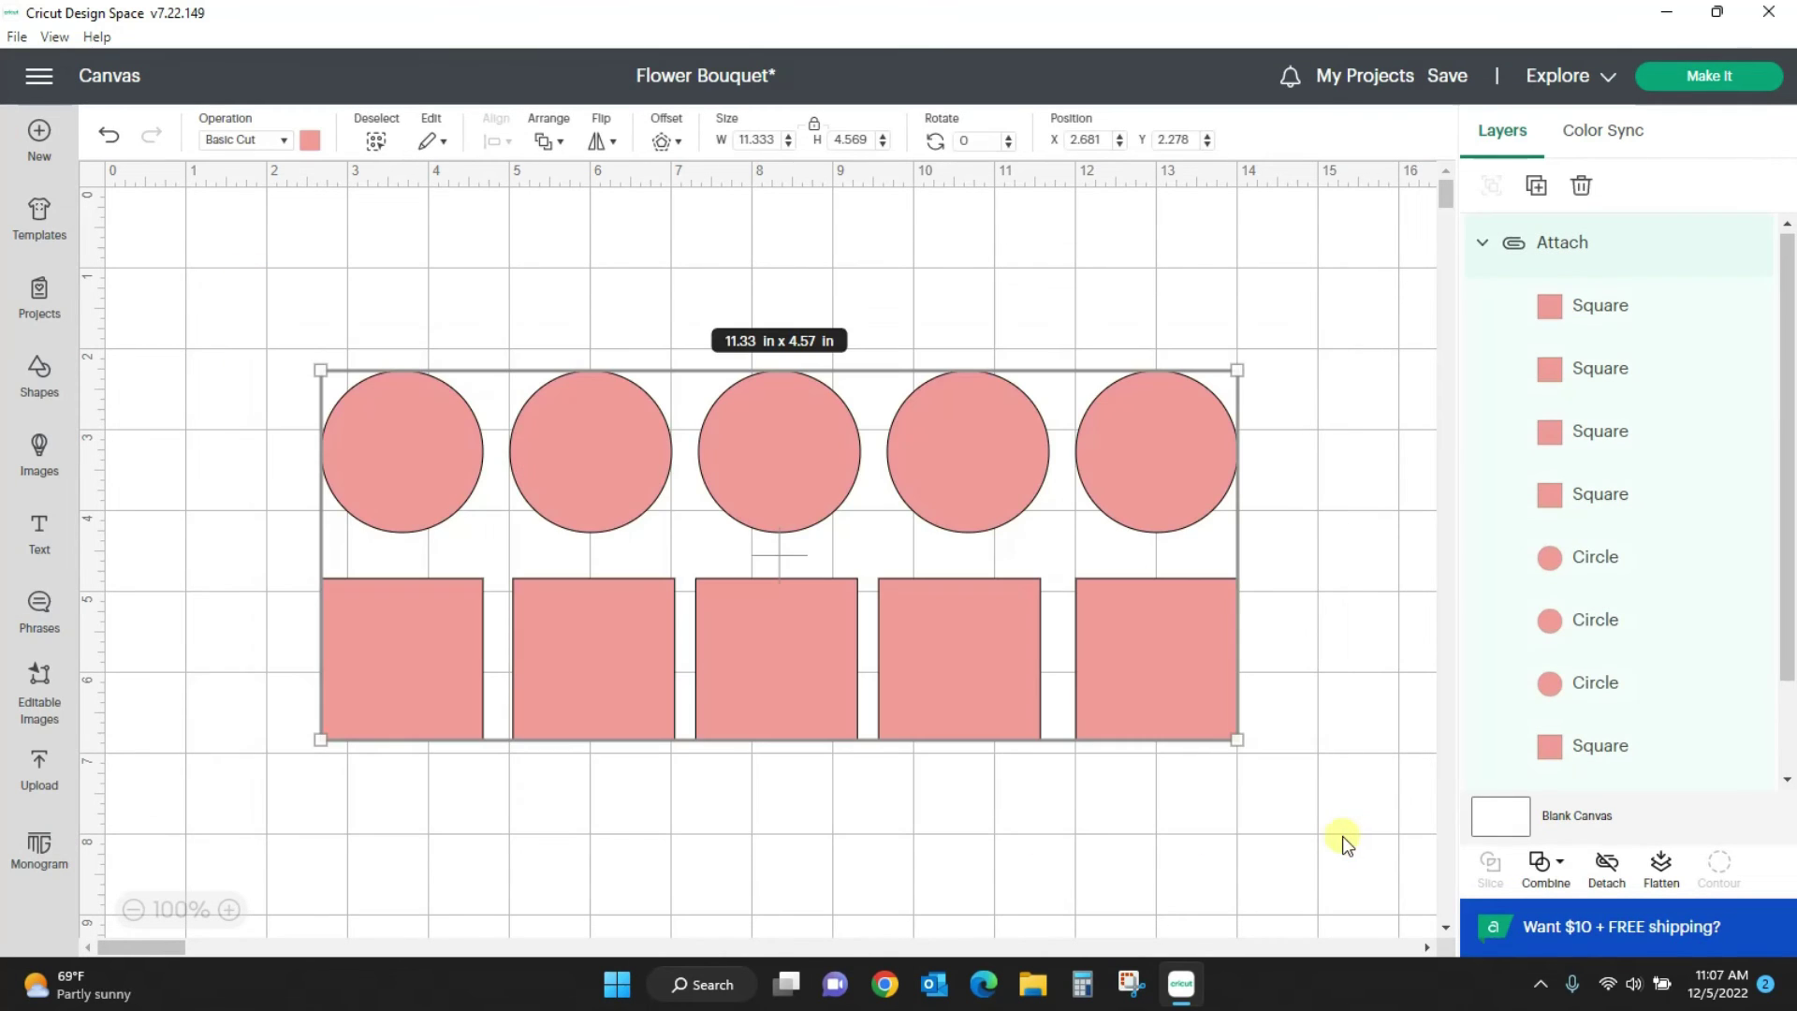
Step: Detach the group, weld all circles and squares into one Weld Result, and nudge it up
left_click(1604, 866)
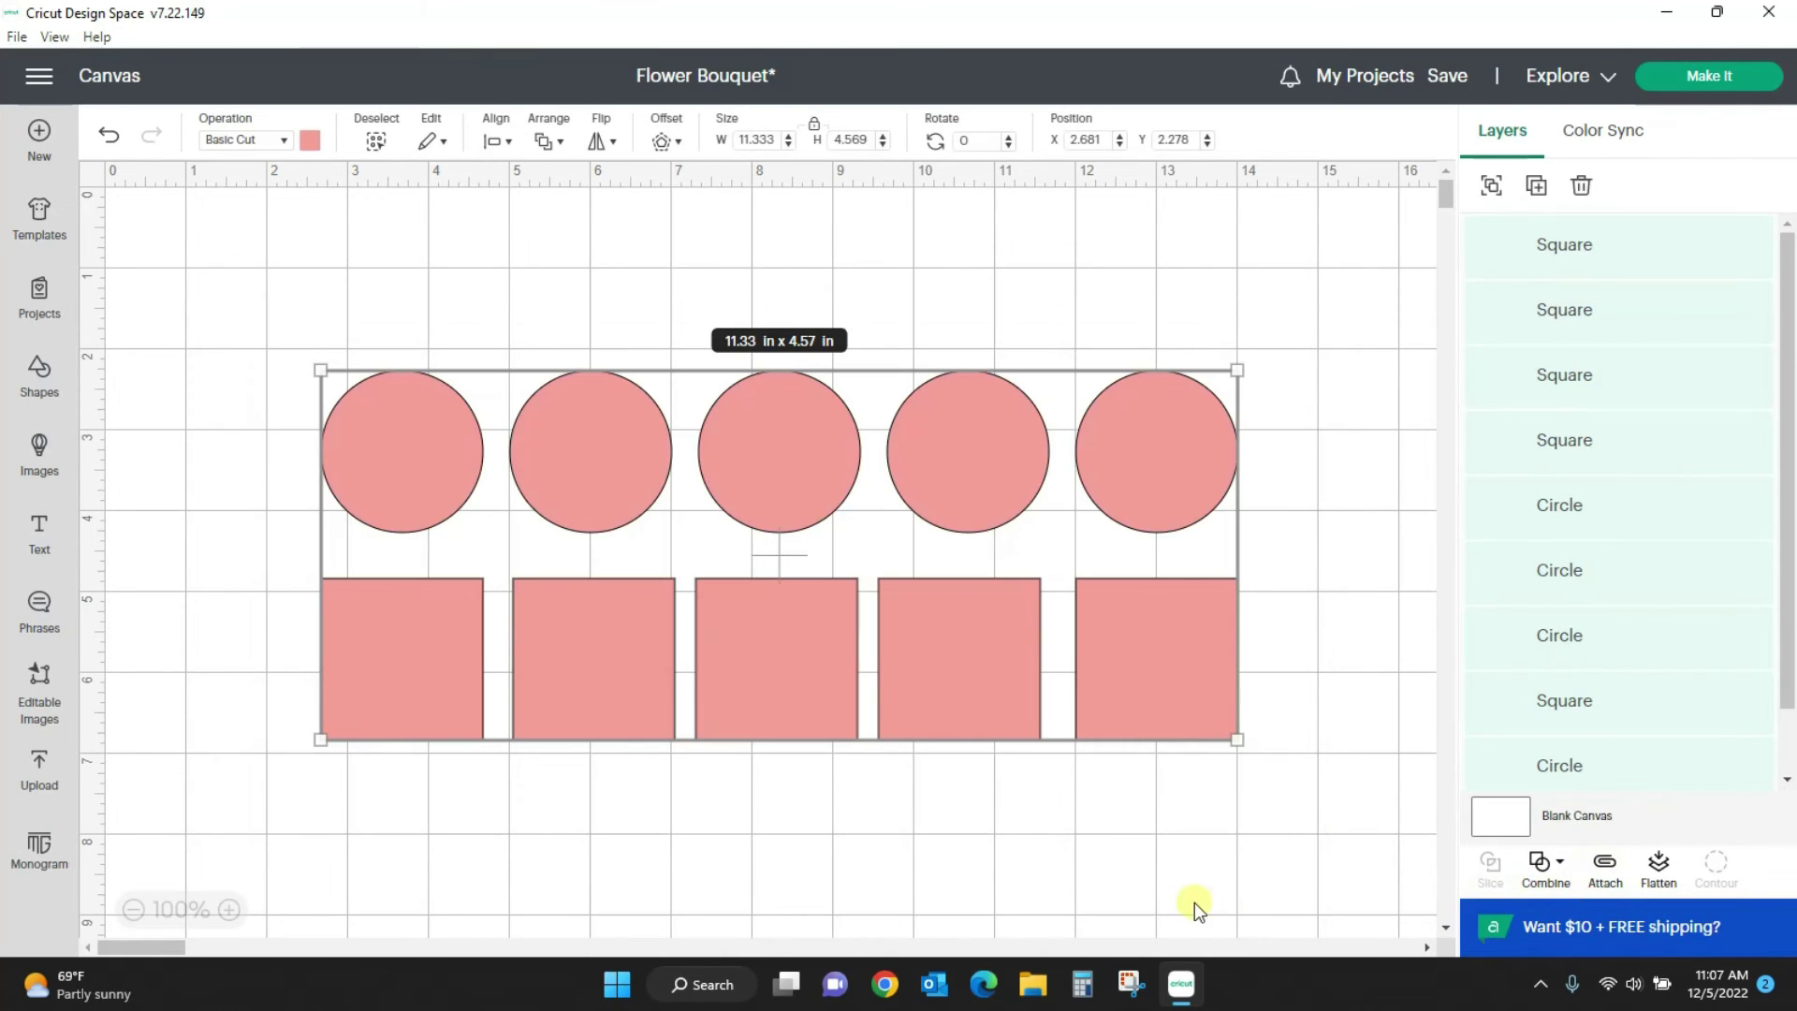
left_click(1563, 869)
left_click(1583, 689)
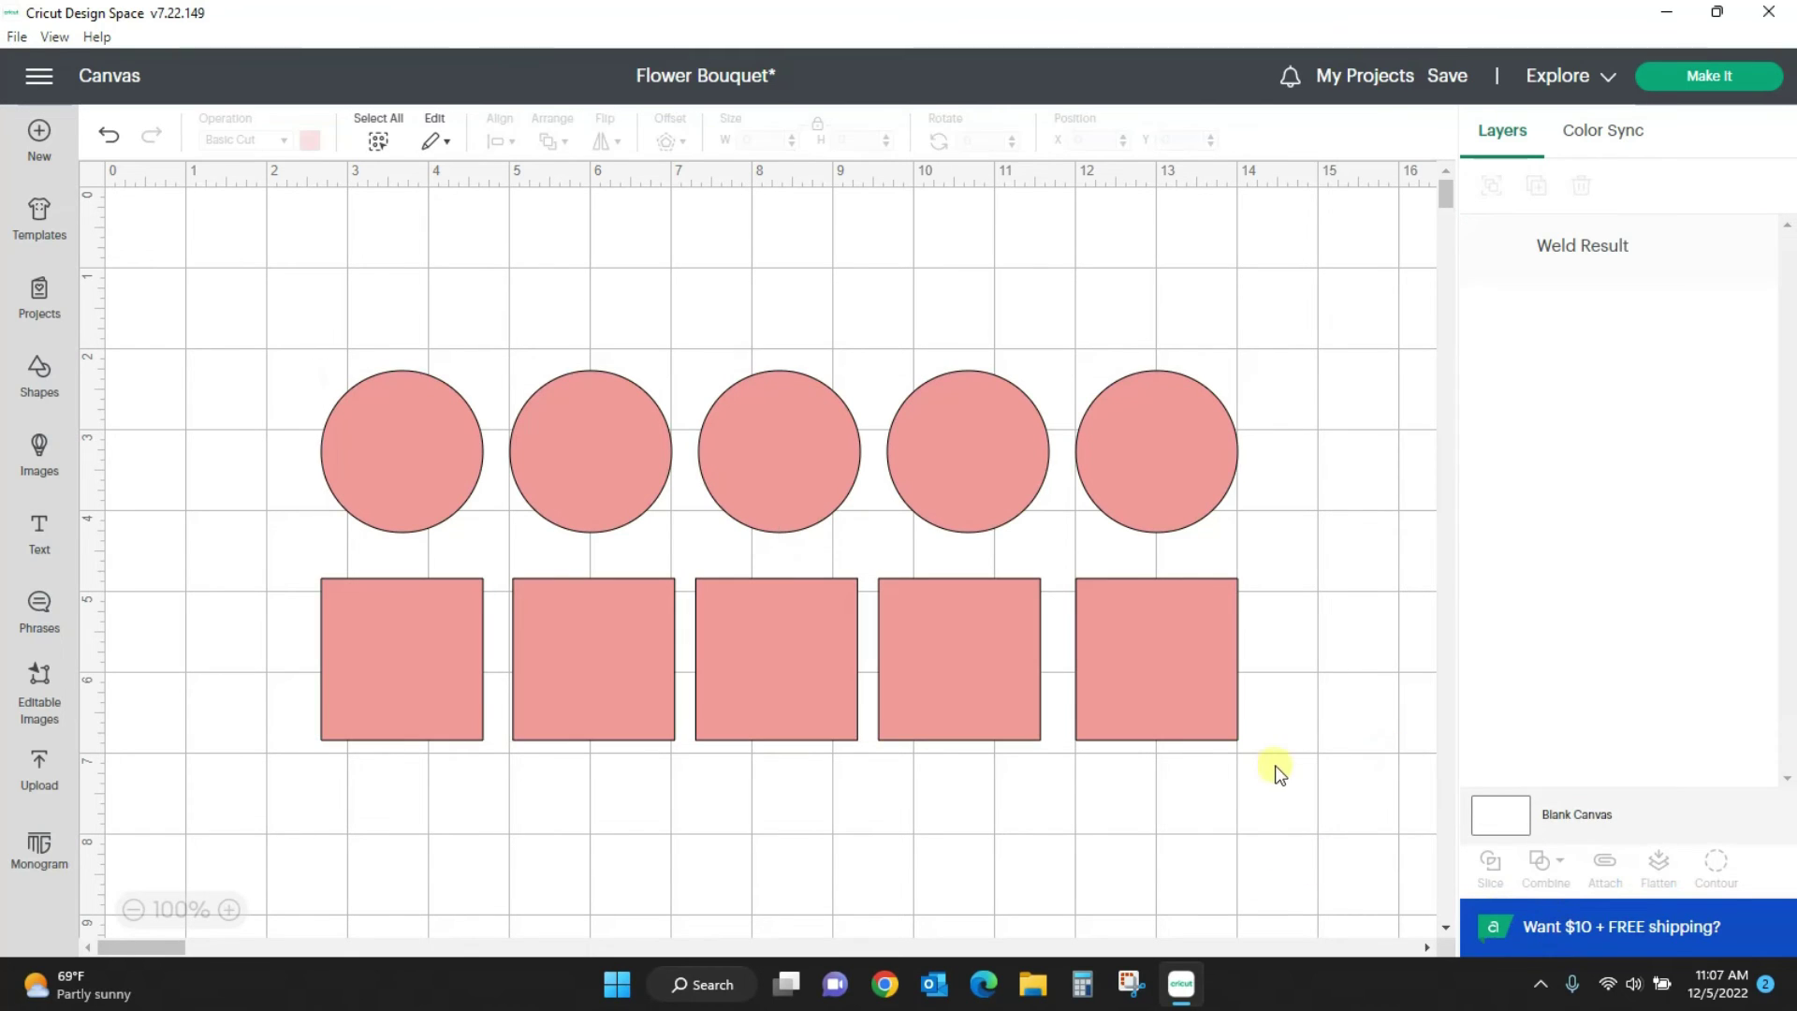
left_click_drag(1158, 664, 1164, 638)
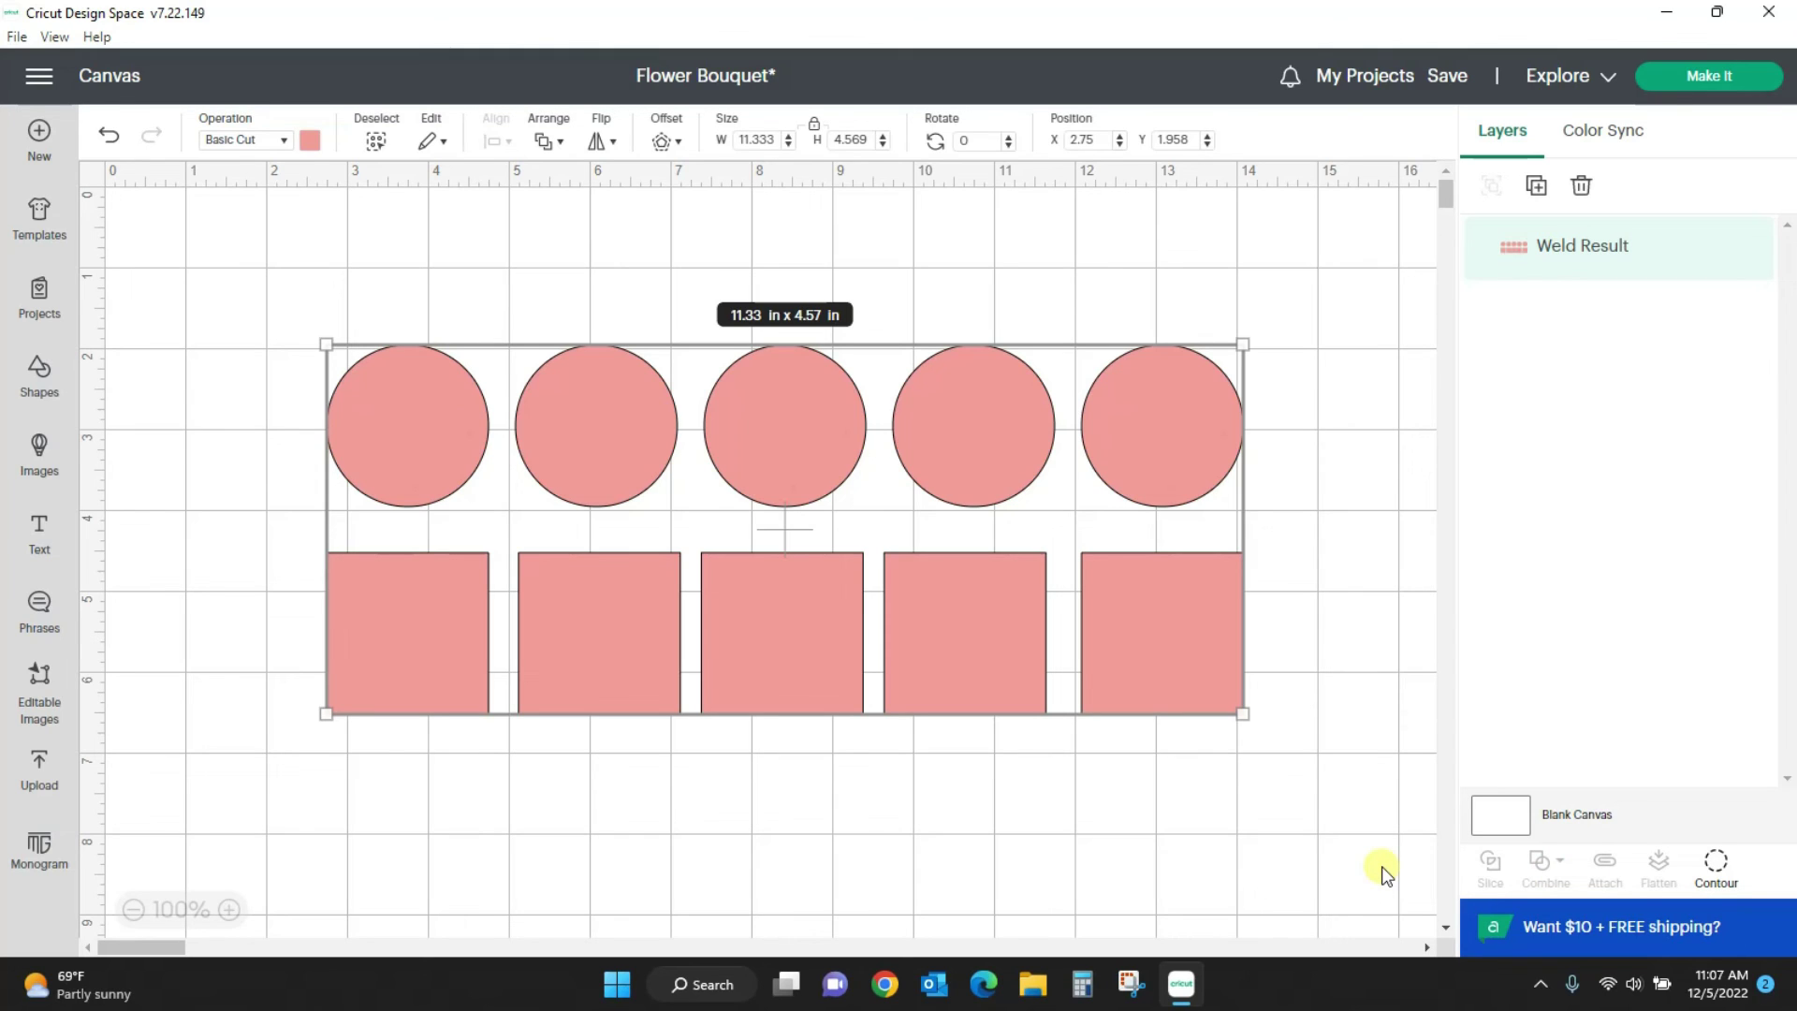
Step: Delete the Weld Result, add a 2 in circle, and duplicate it beside the original
key("Delete")
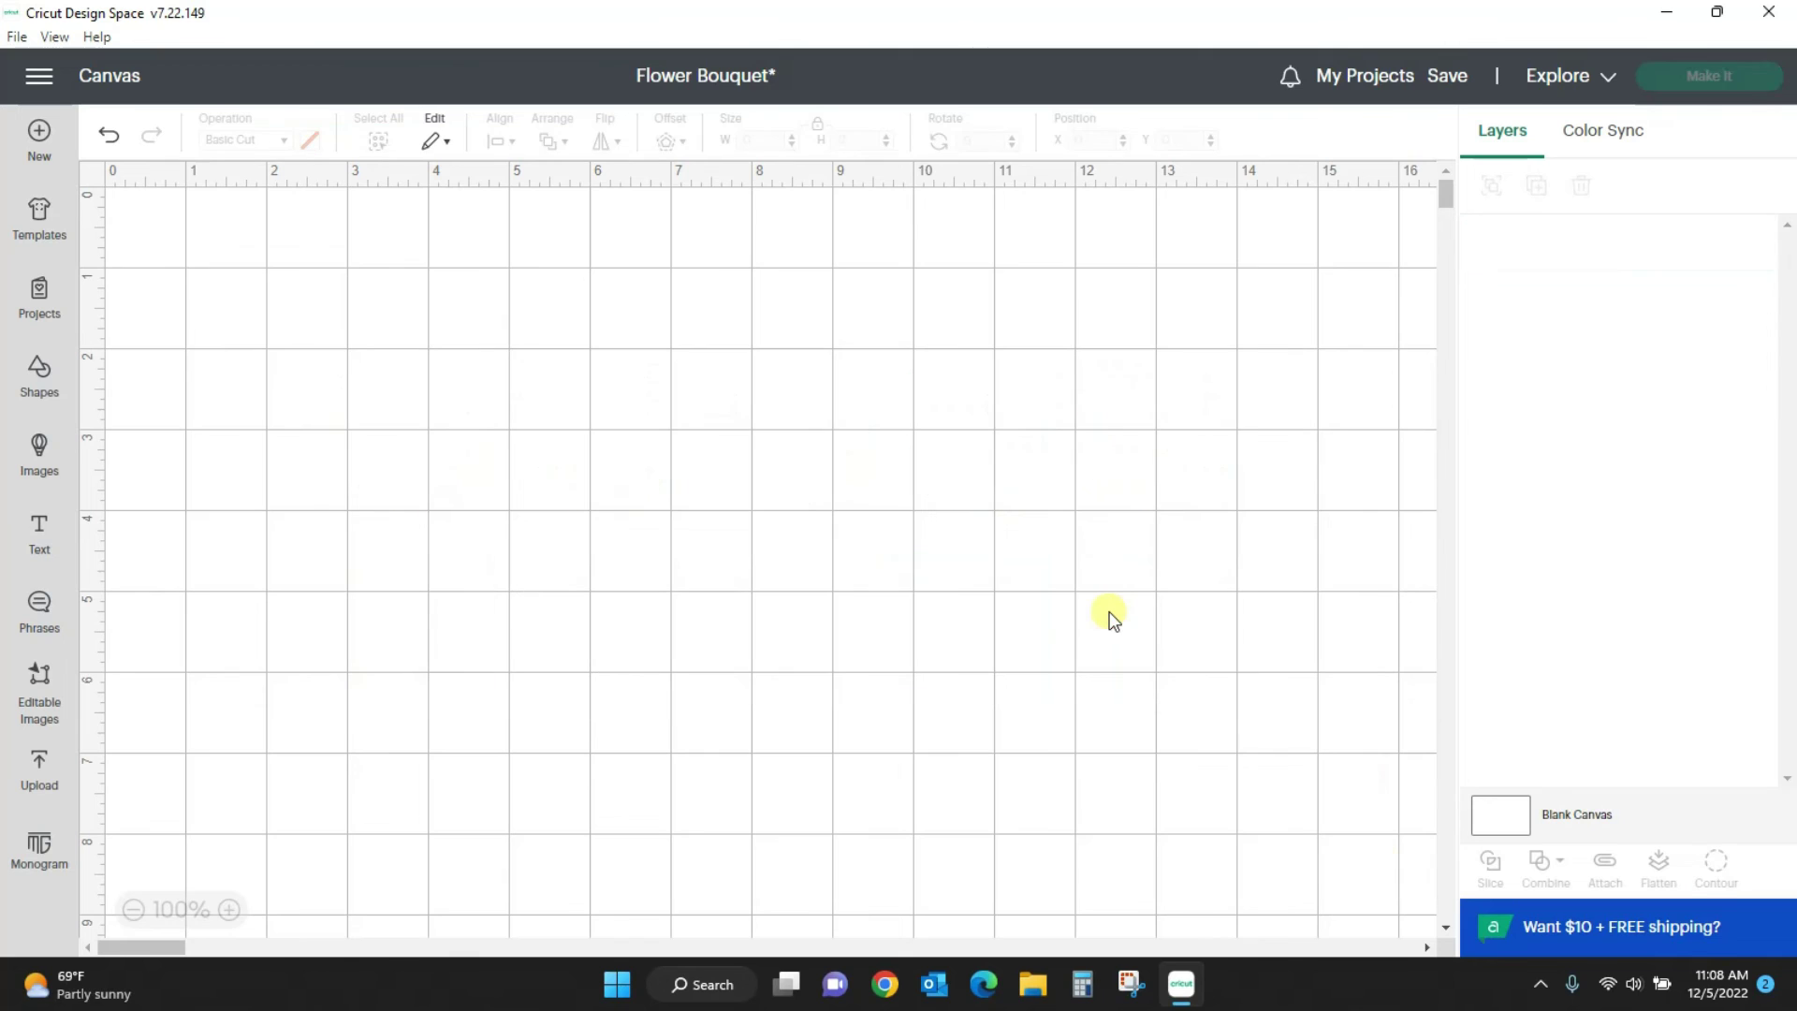
left_click(14, 385)
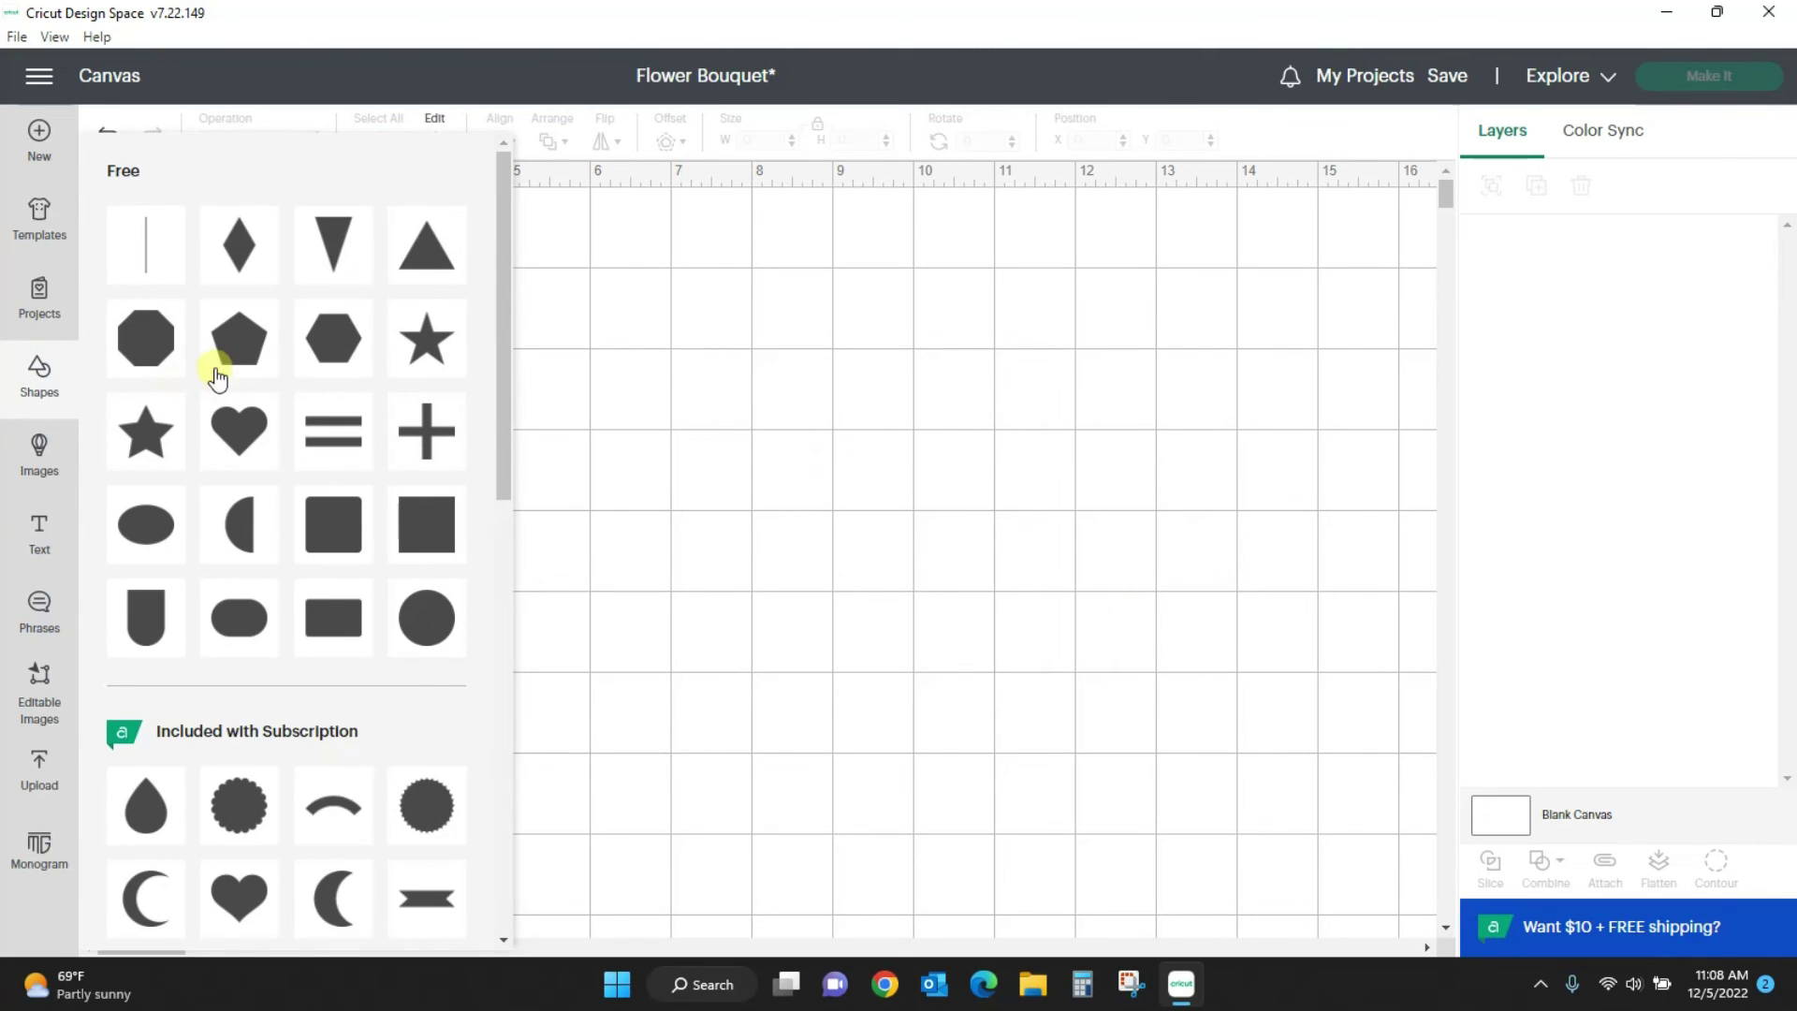
left_click(420, 620)
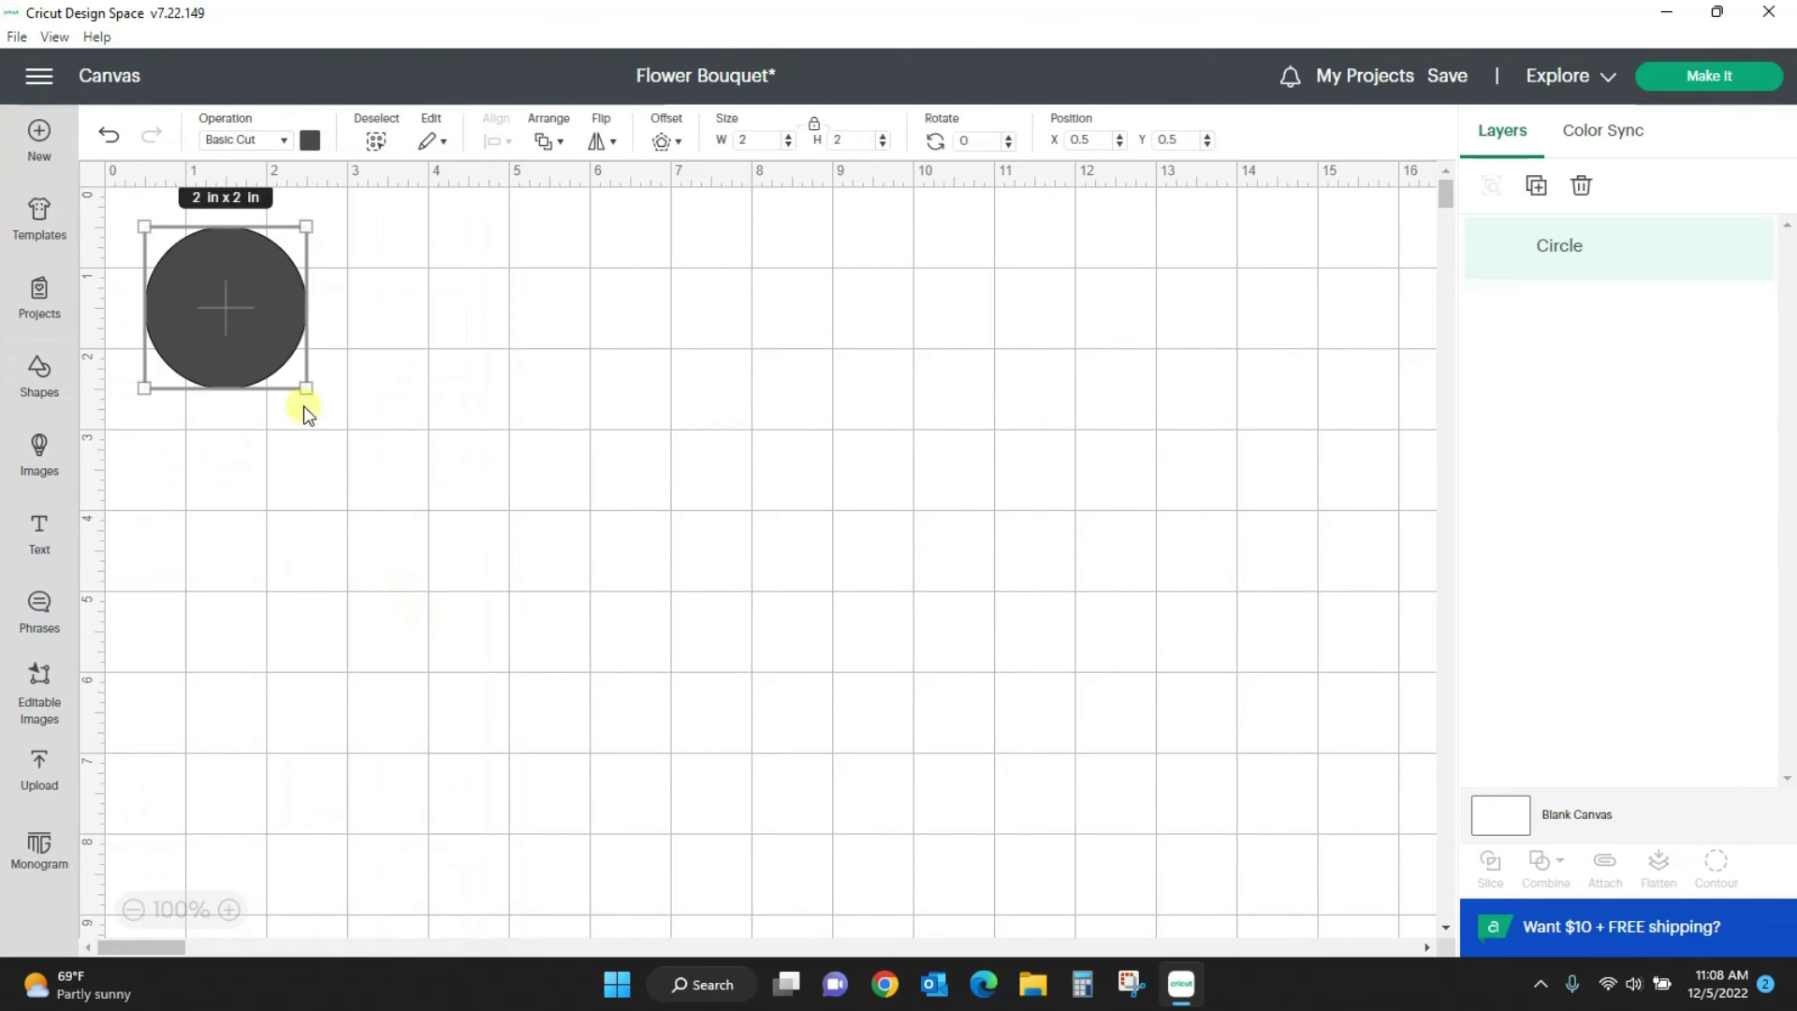
right_click(260, 325)
left_click(319, 513)
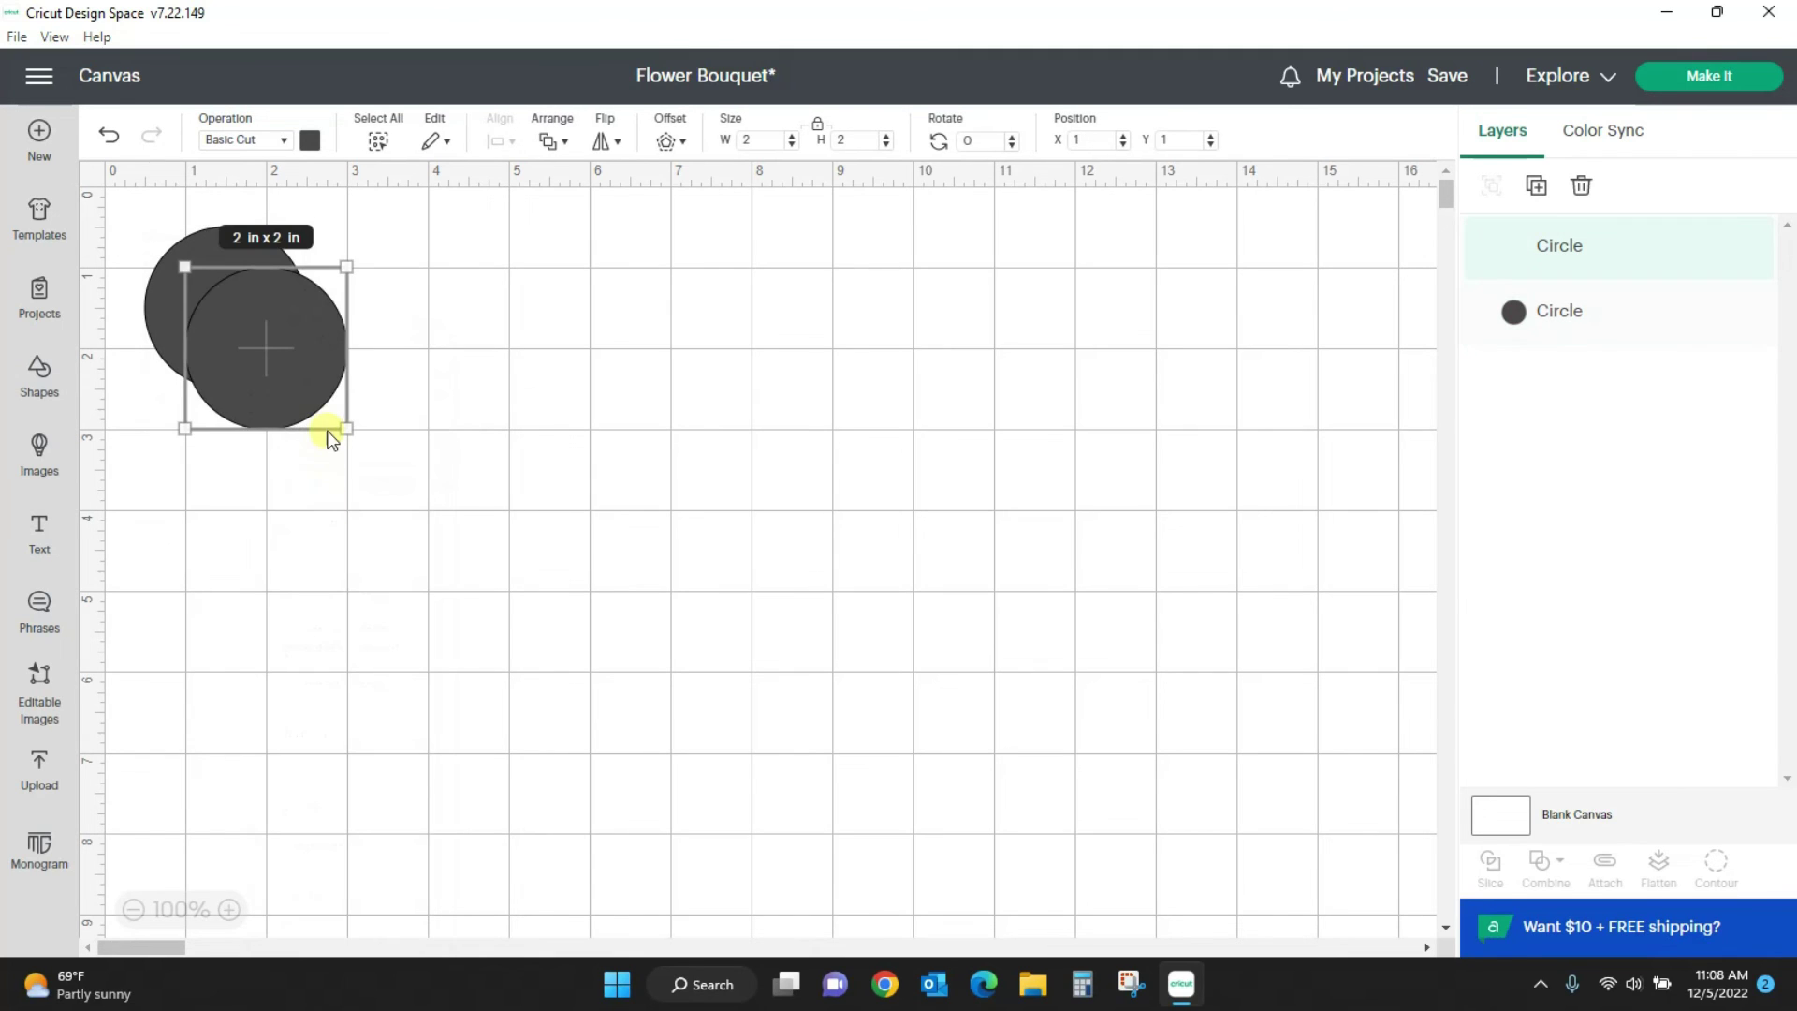
left_click_drag(308, 361, 537, 335)
left_click_drag(262, 327, 312, 312)
Step: Colour the left circle light pink and the right circle light blue
left_click(309, 140)
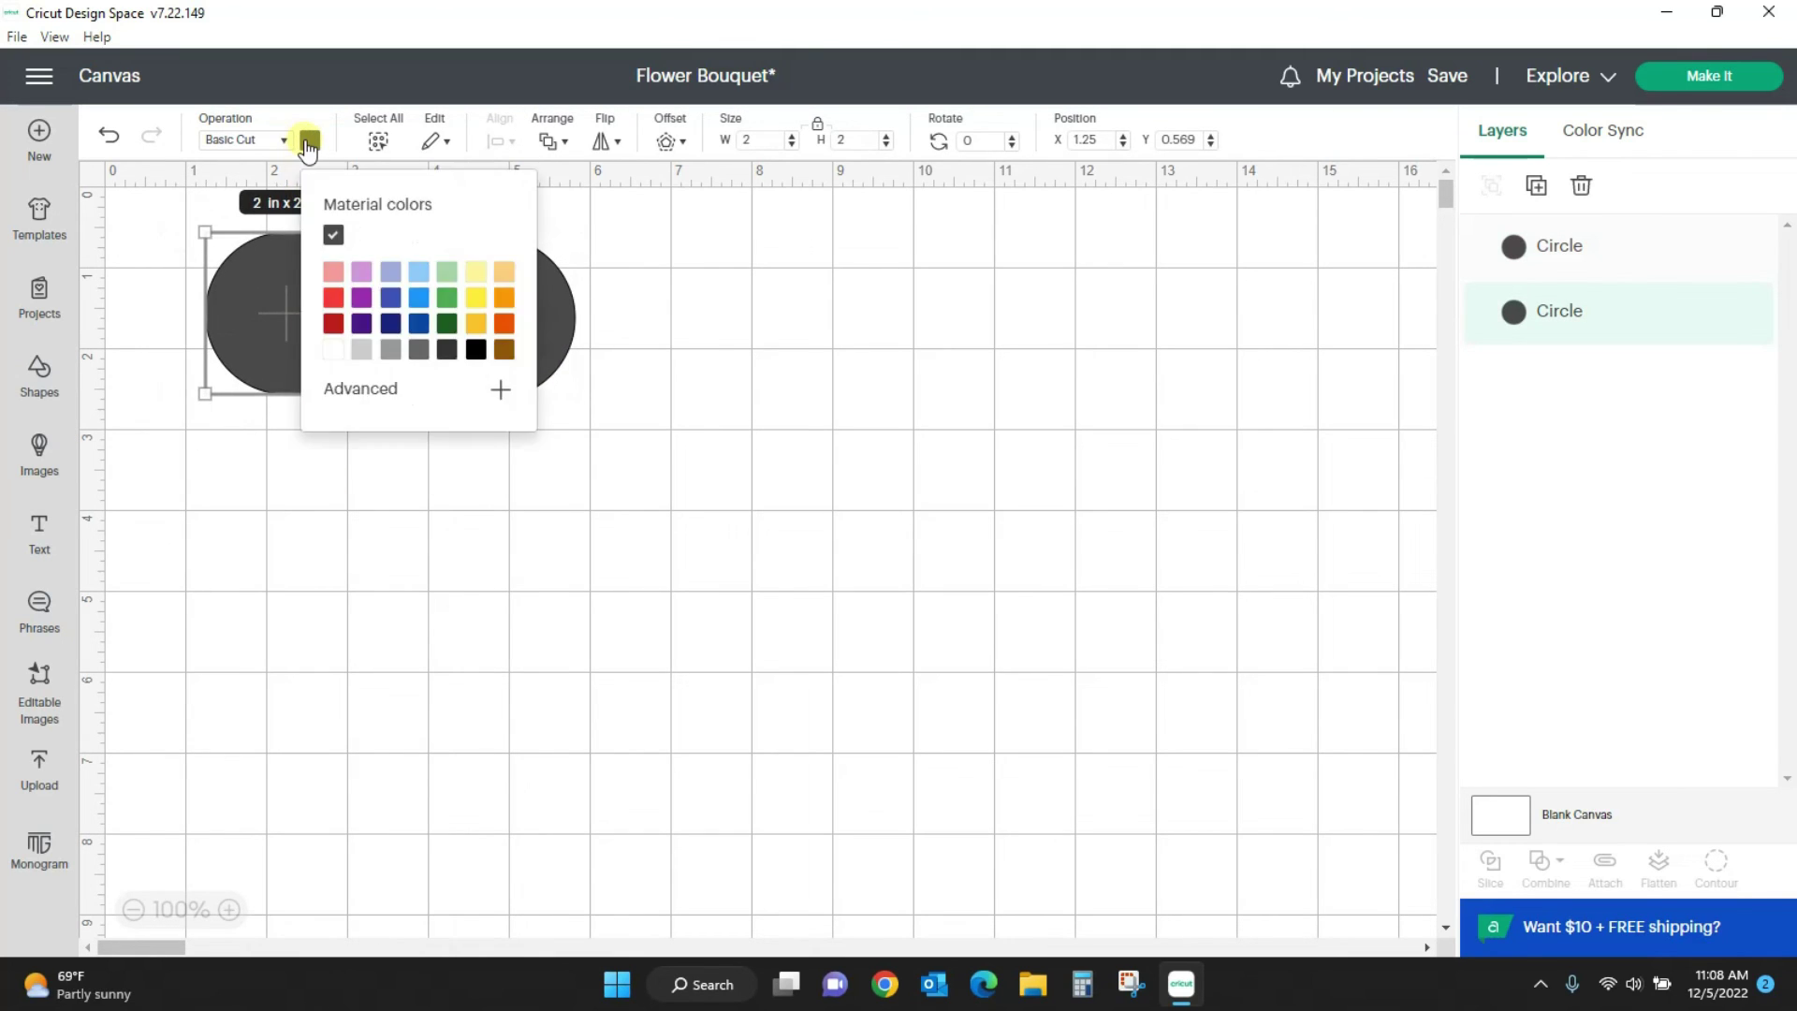
left_click(333, 272)
left_click(558, 325)
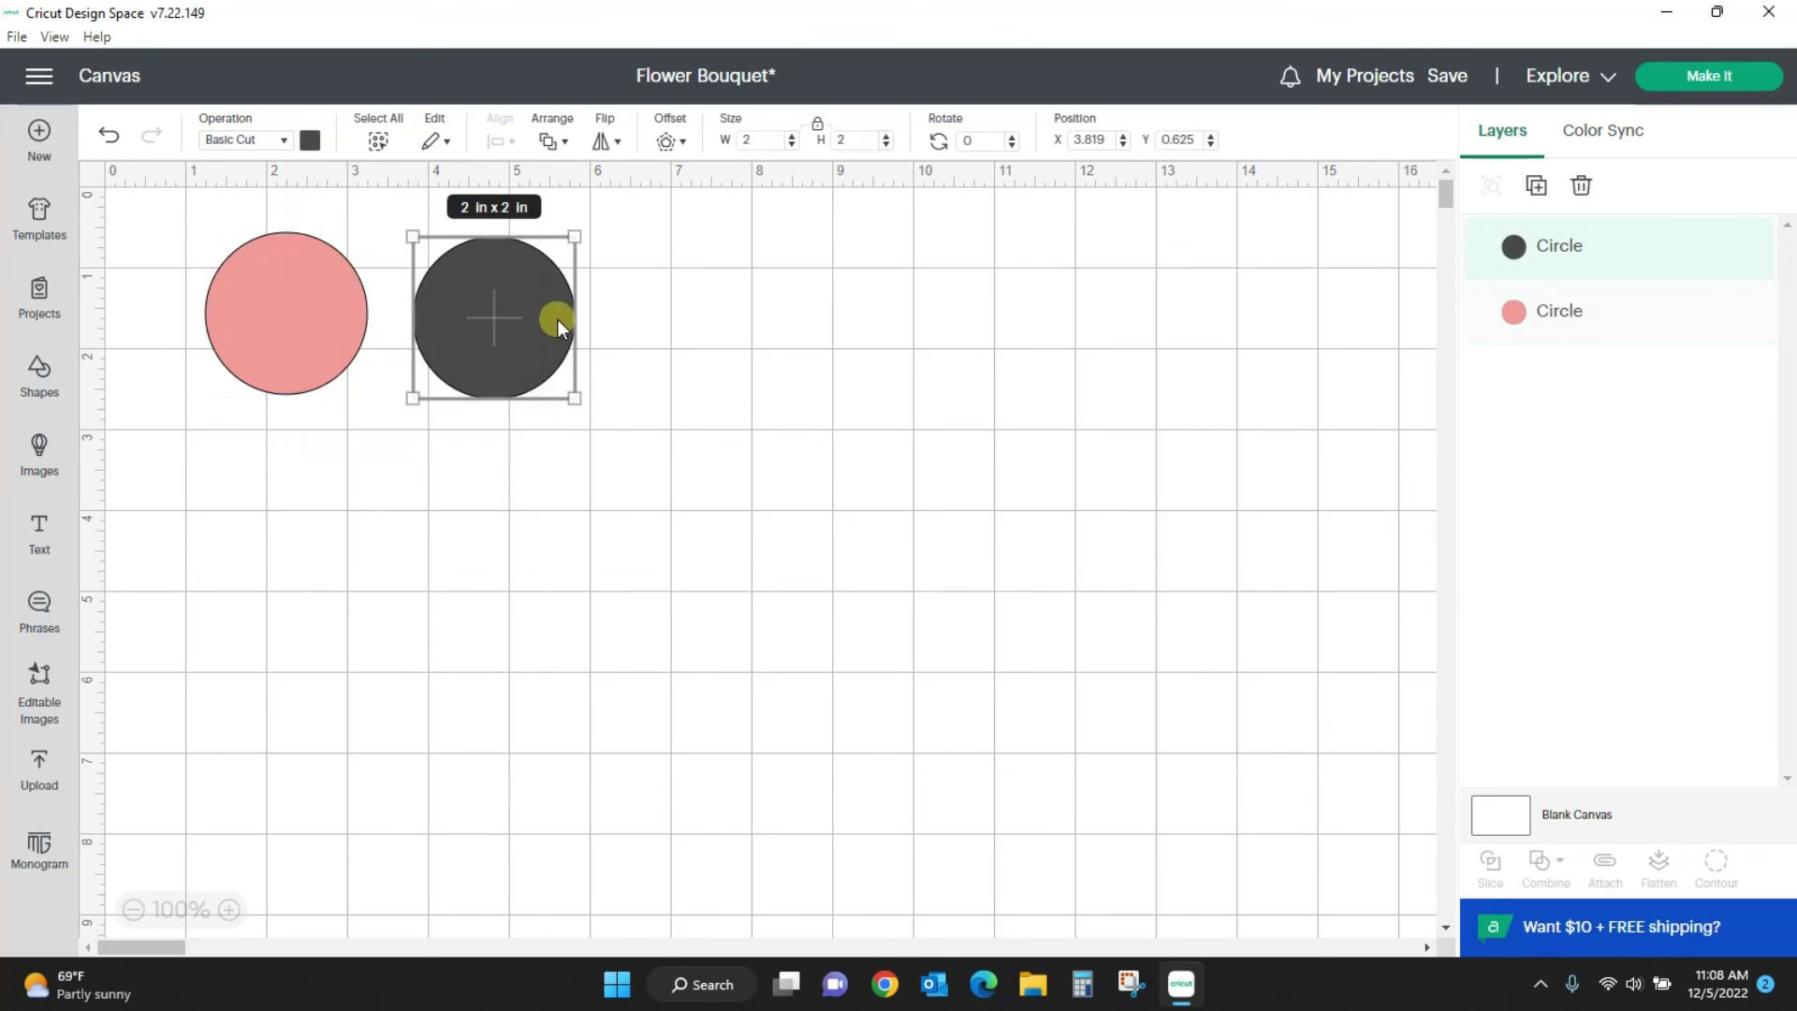
left_click(309, 139)
left_click(418, 274)
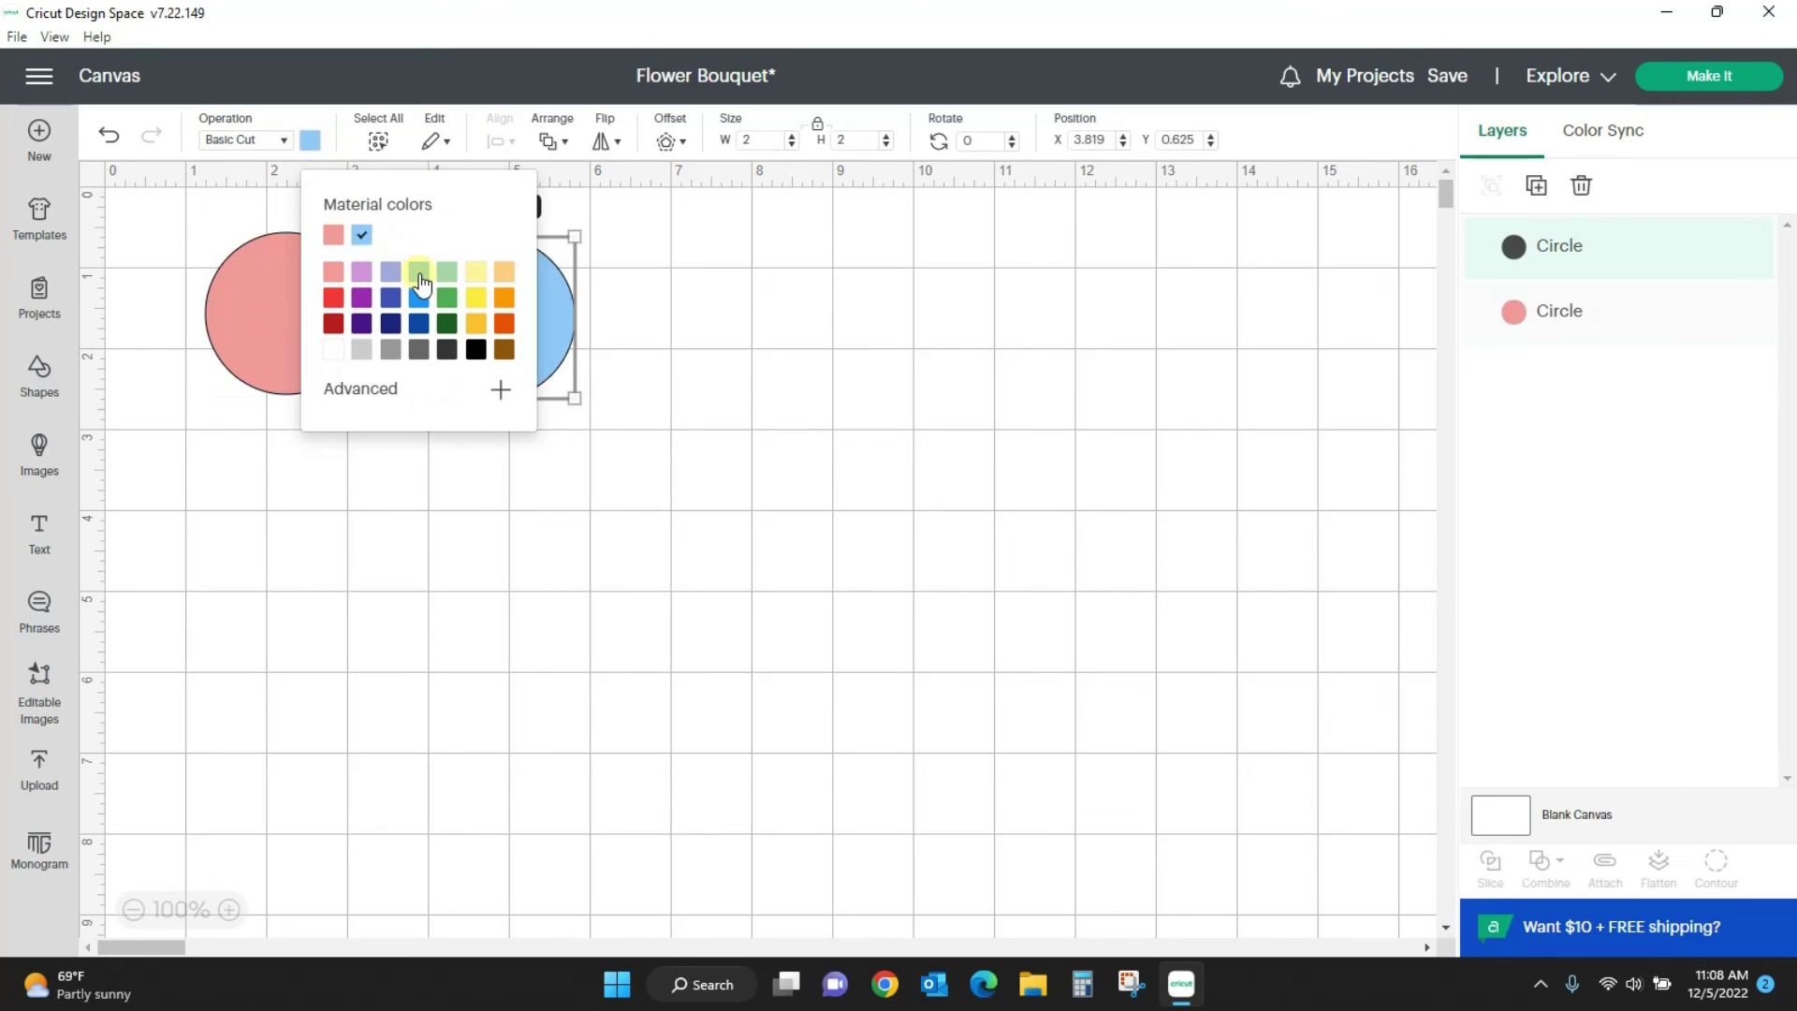
left_click(565, 589)
Step: Shrink the pink circle to 1.21 in, centre it on the blue one, and bring it to front
left_click_drag(290, 360, 737, 558)
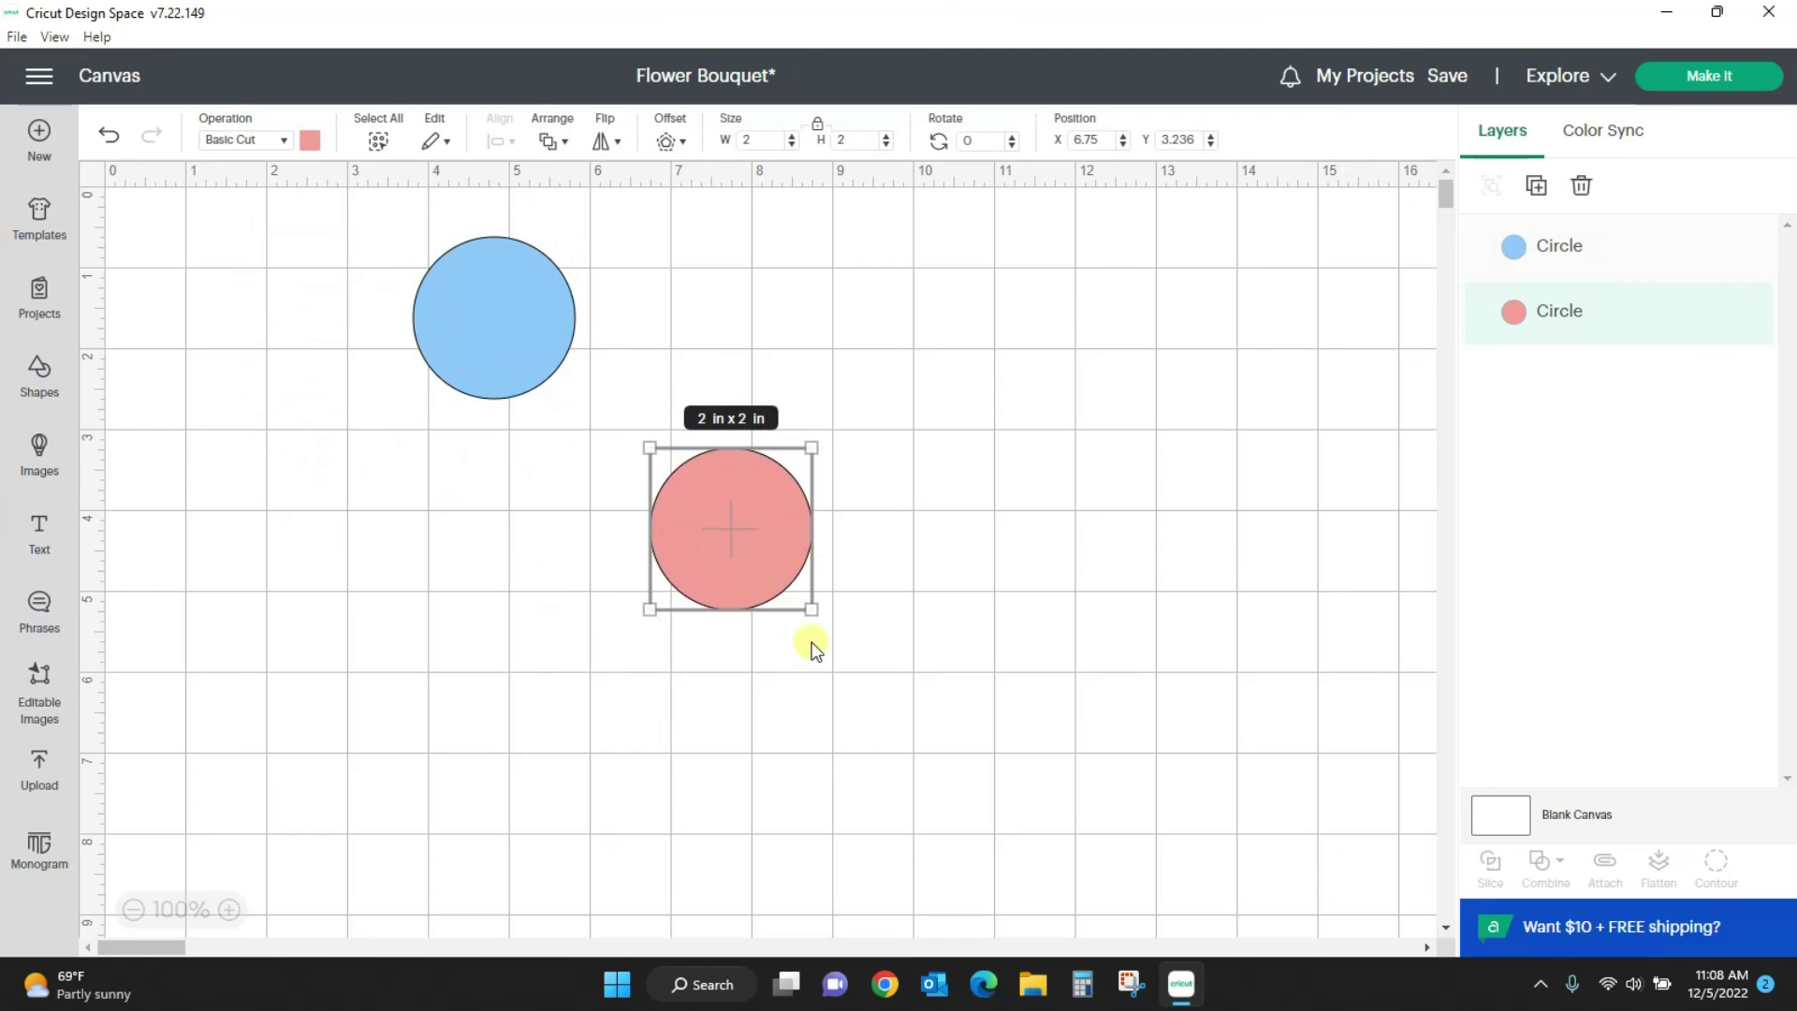
left_click_drag(811, 610, 494, 322)
left_click(889, 581)
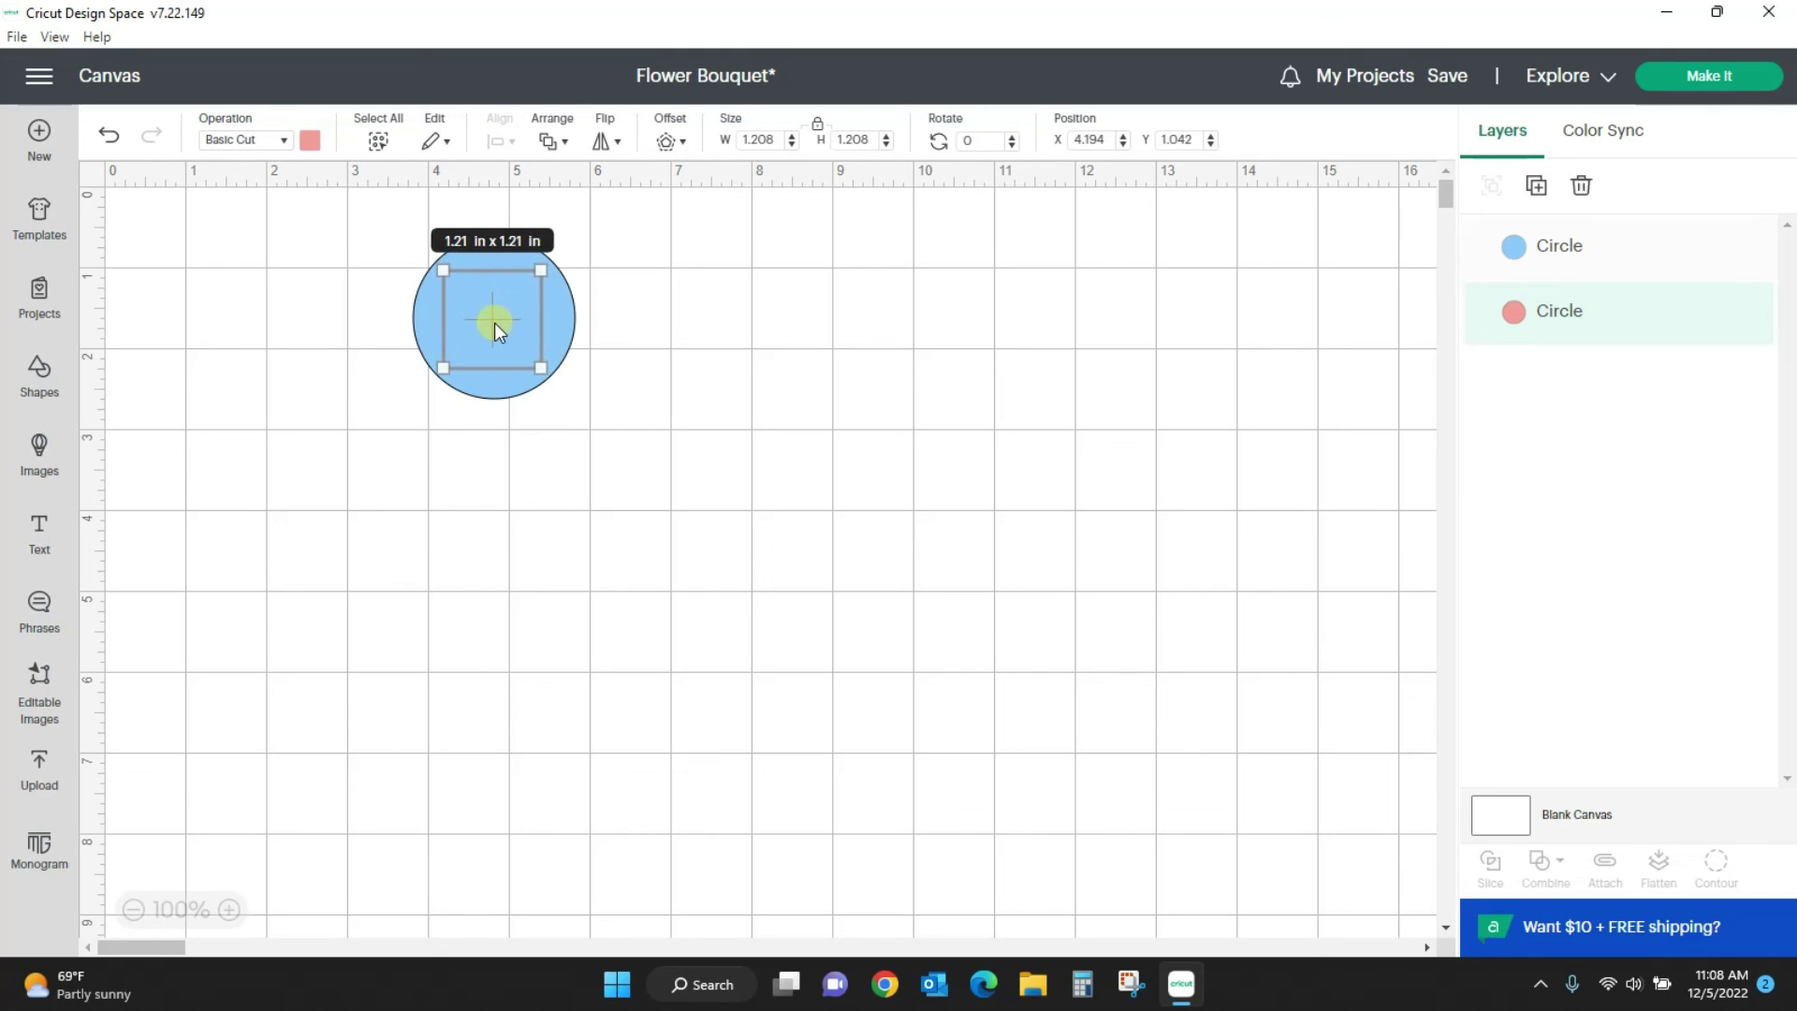
left_click(556, 143)
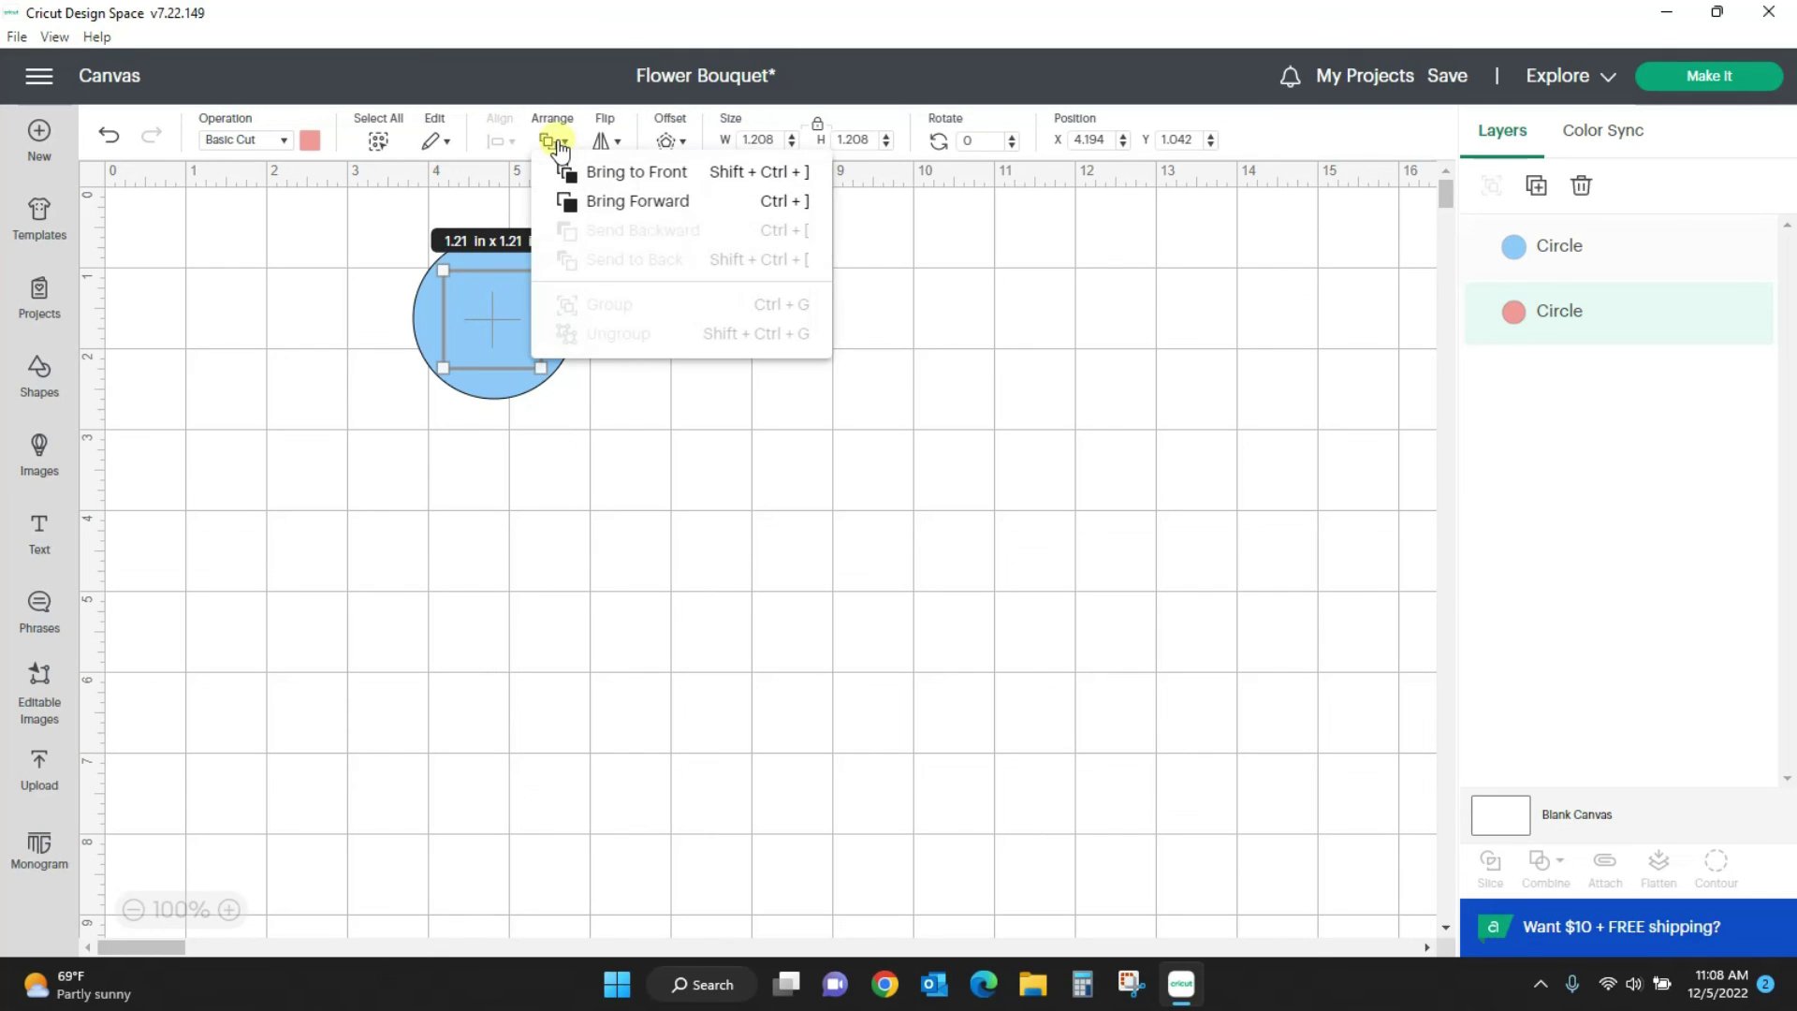
left_click(593, 170)
left_click(802, 437)
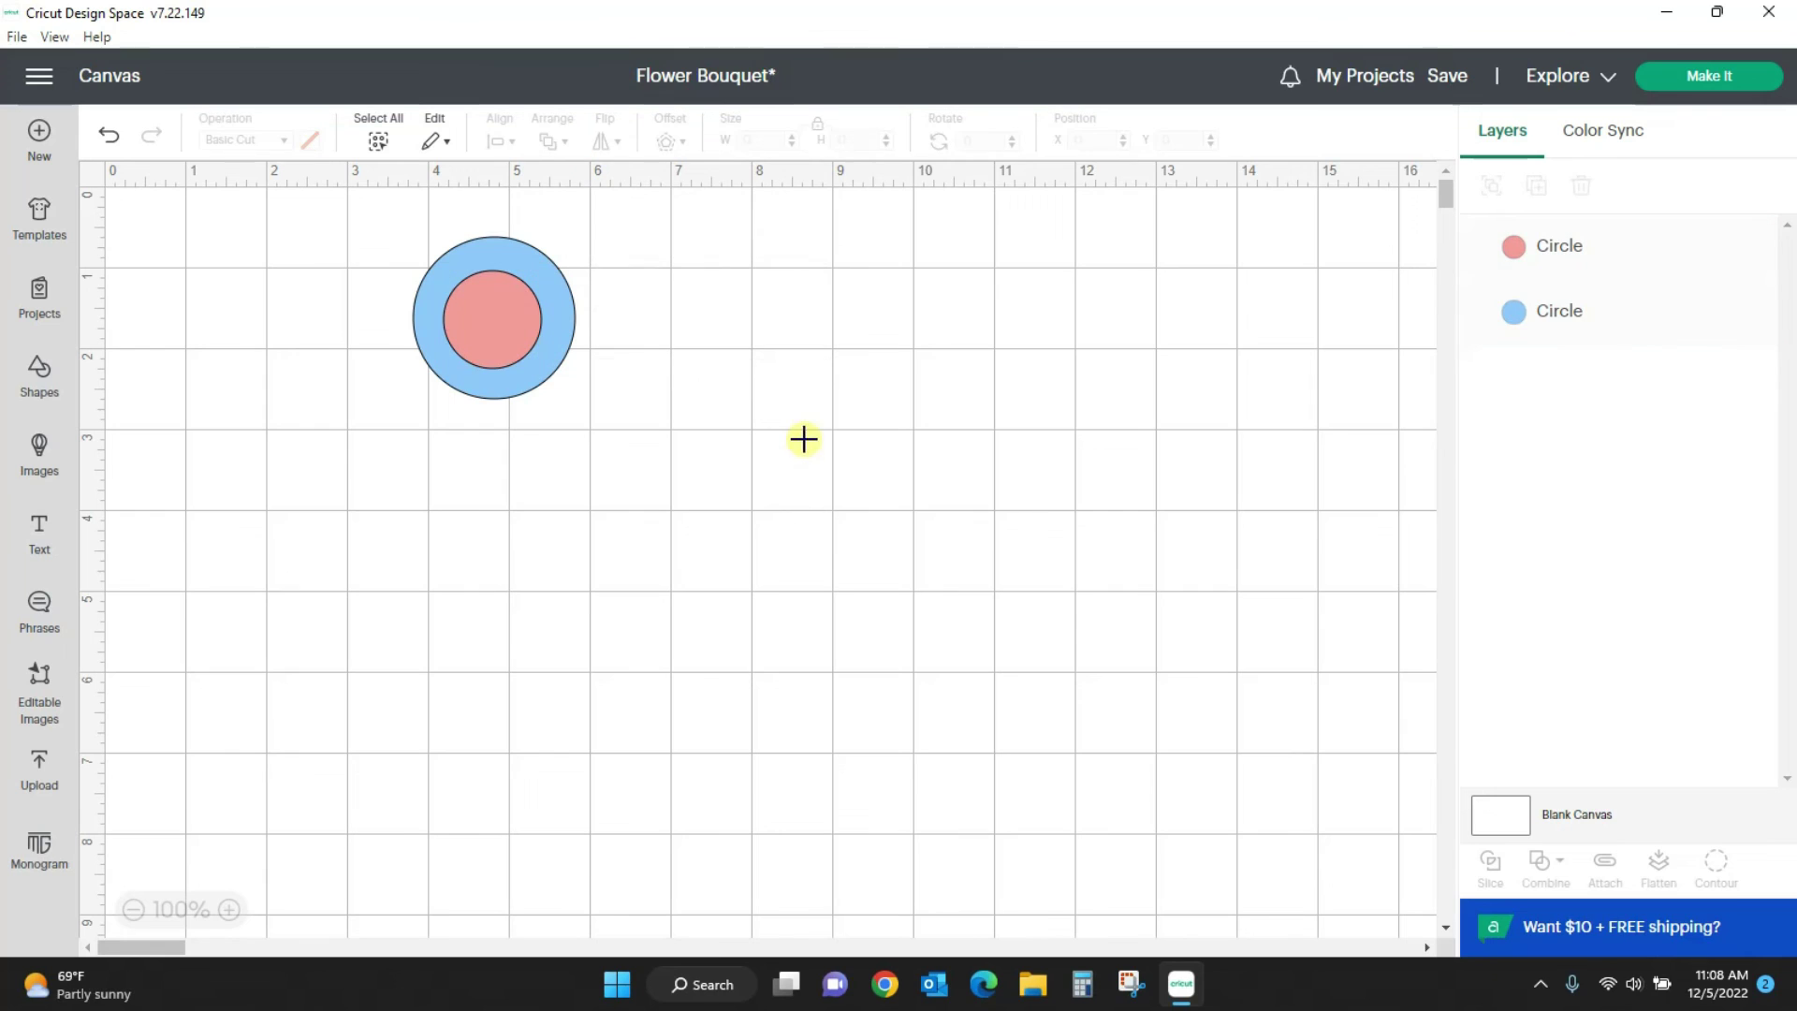
left_click_drag(369, 202, 685, 470)
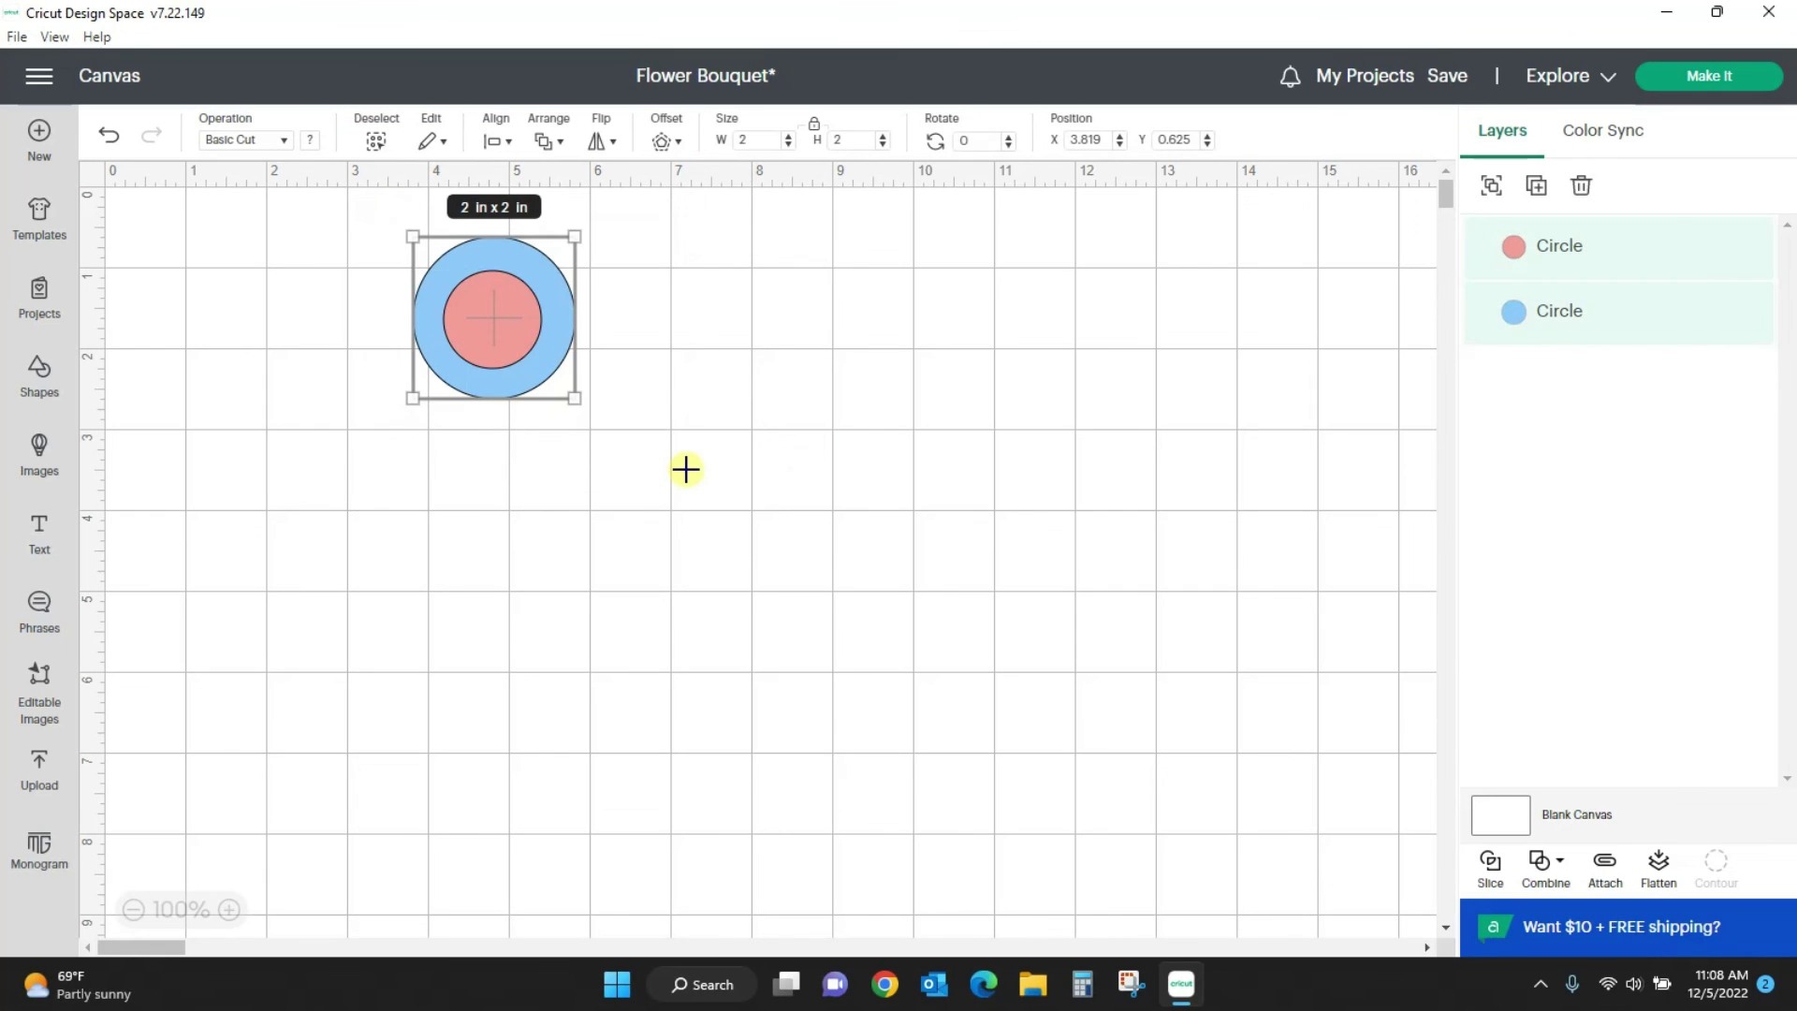
Step: Slice the pink circle from the blue one and pull the pink disc, inner blue disc and ring apart
left_click(1488, 861)
left_click_drag(551, 318, 900, 314)
left_click_drag(479, 316, 899, 504)
left_click_drag(483, 374, 627, 503)
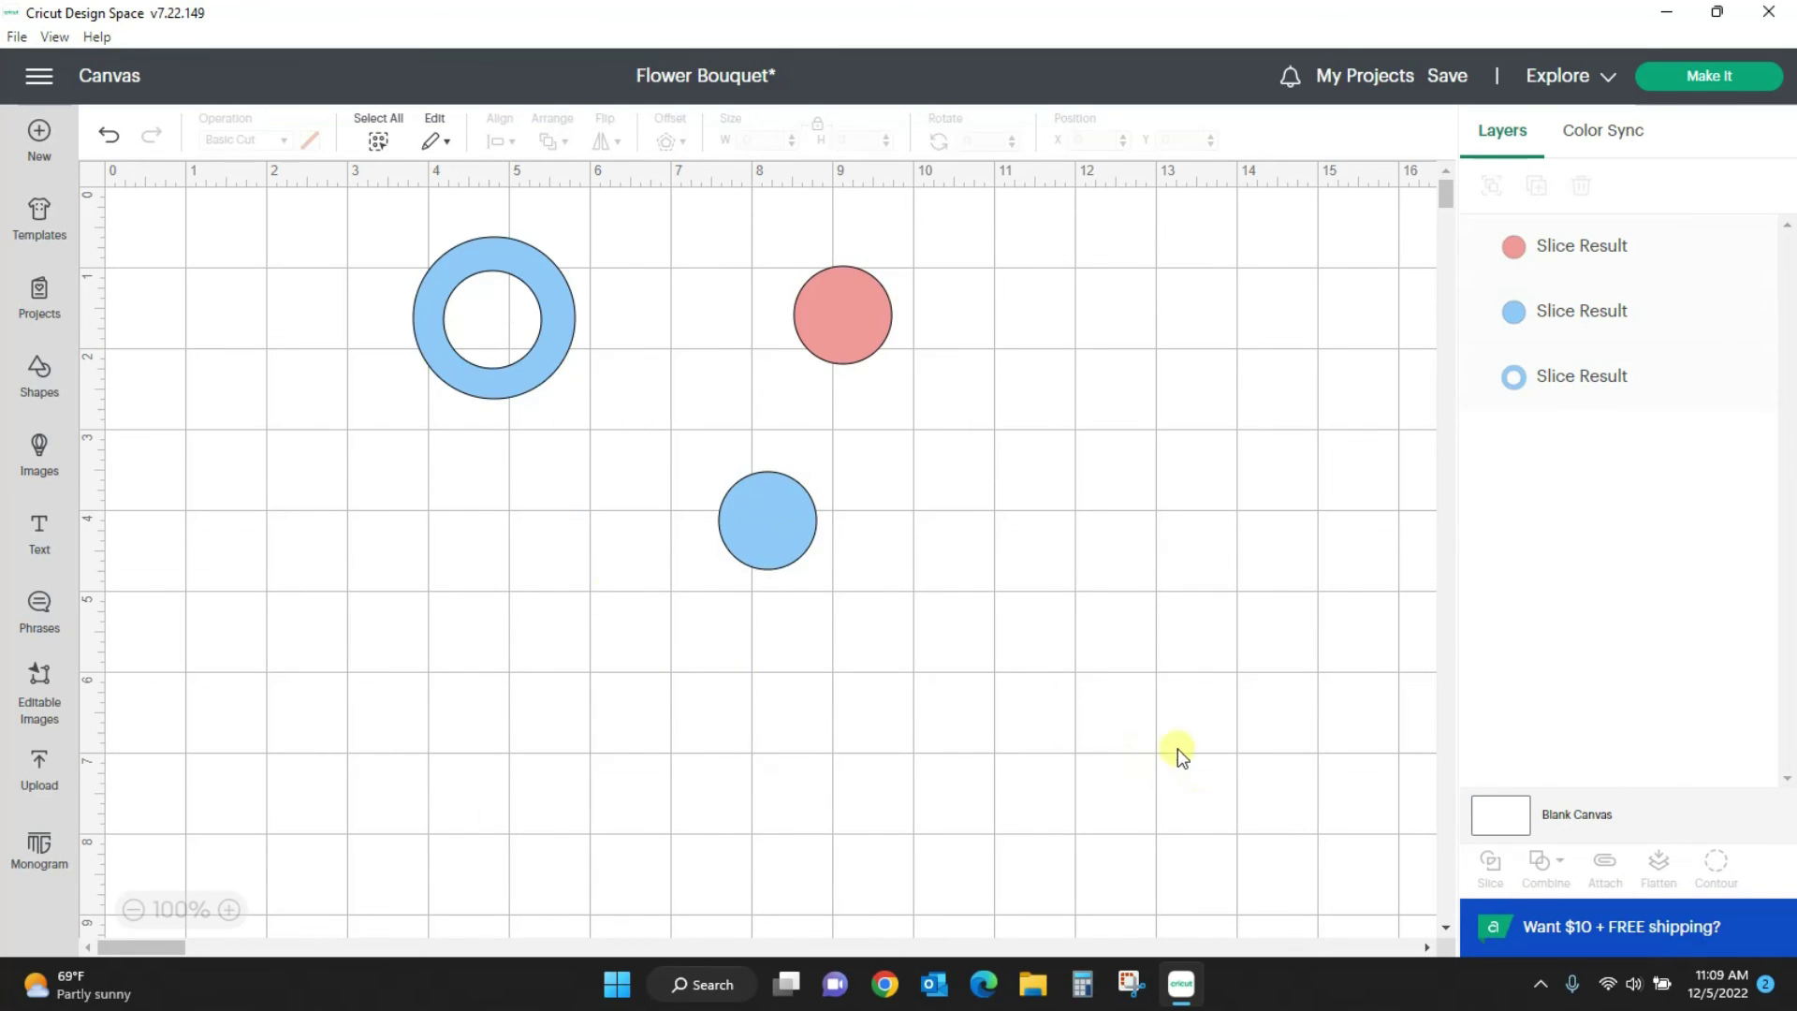
left_click_drag(550, 352, 621, 589)
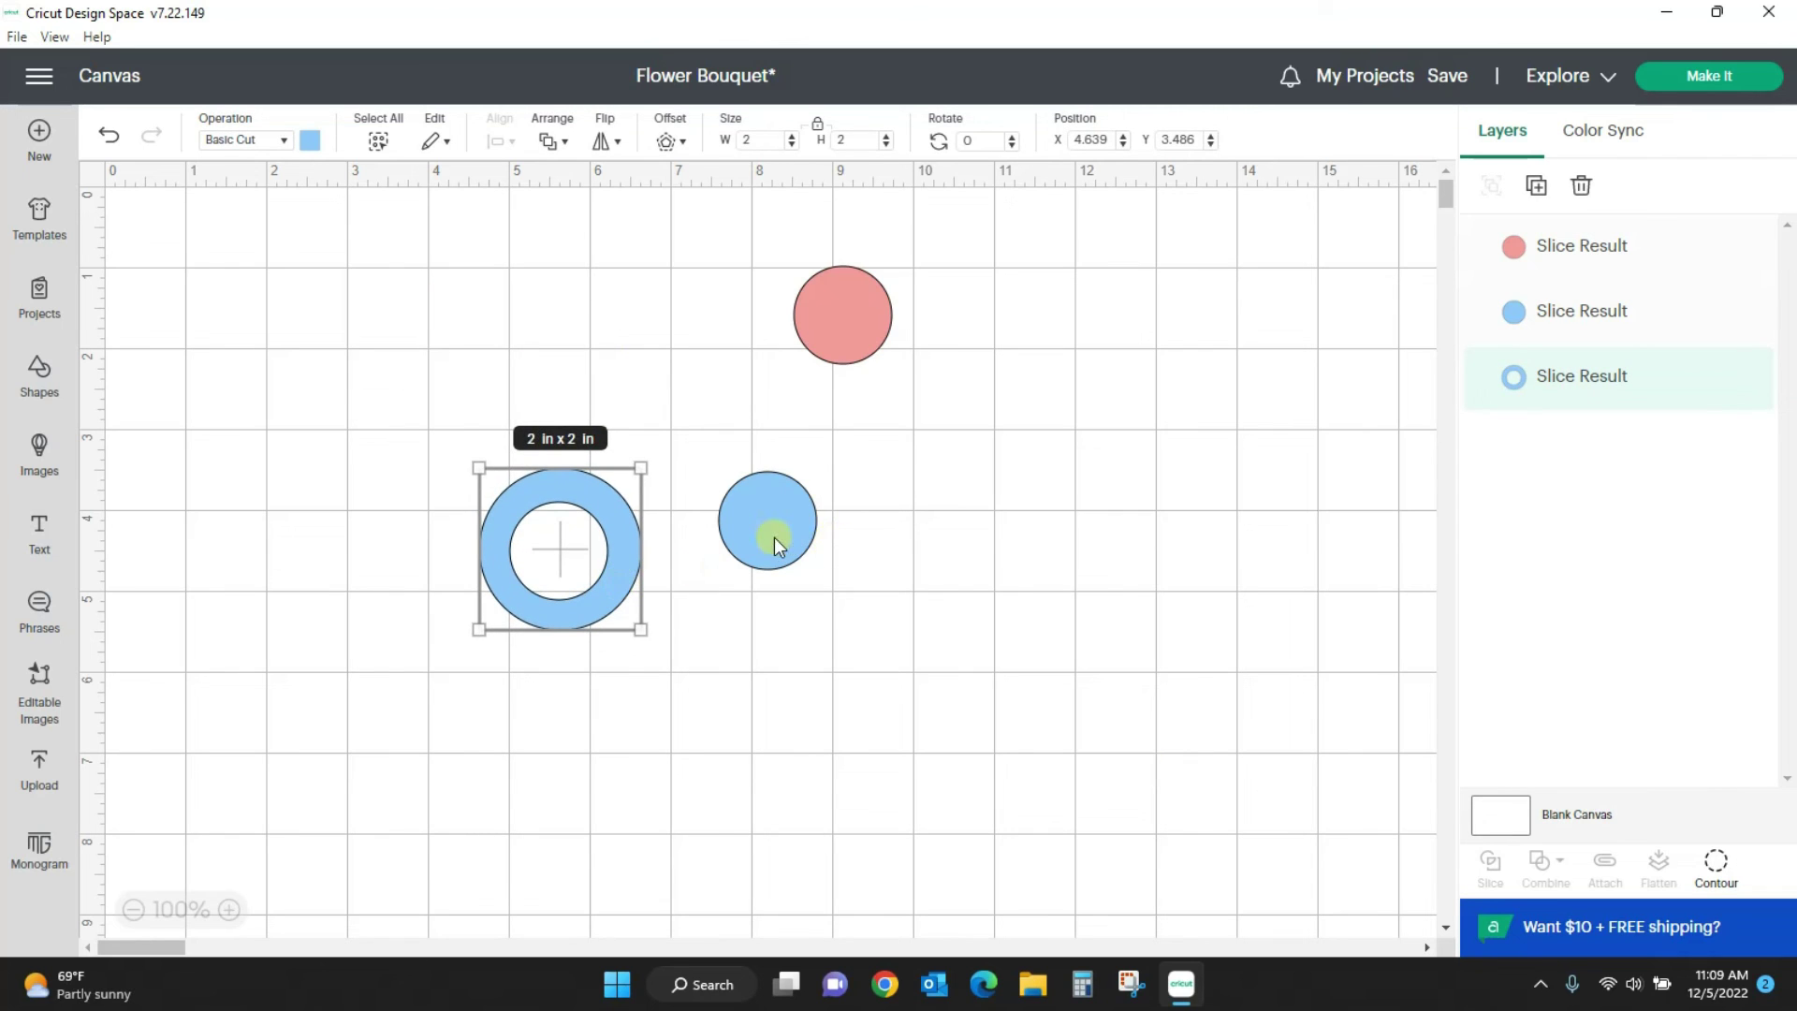
Step: Place the small blue disc at the ring's upper right, lower the pink disc, and select ring and disc
left_click_drag(772, 539, 594, 494)
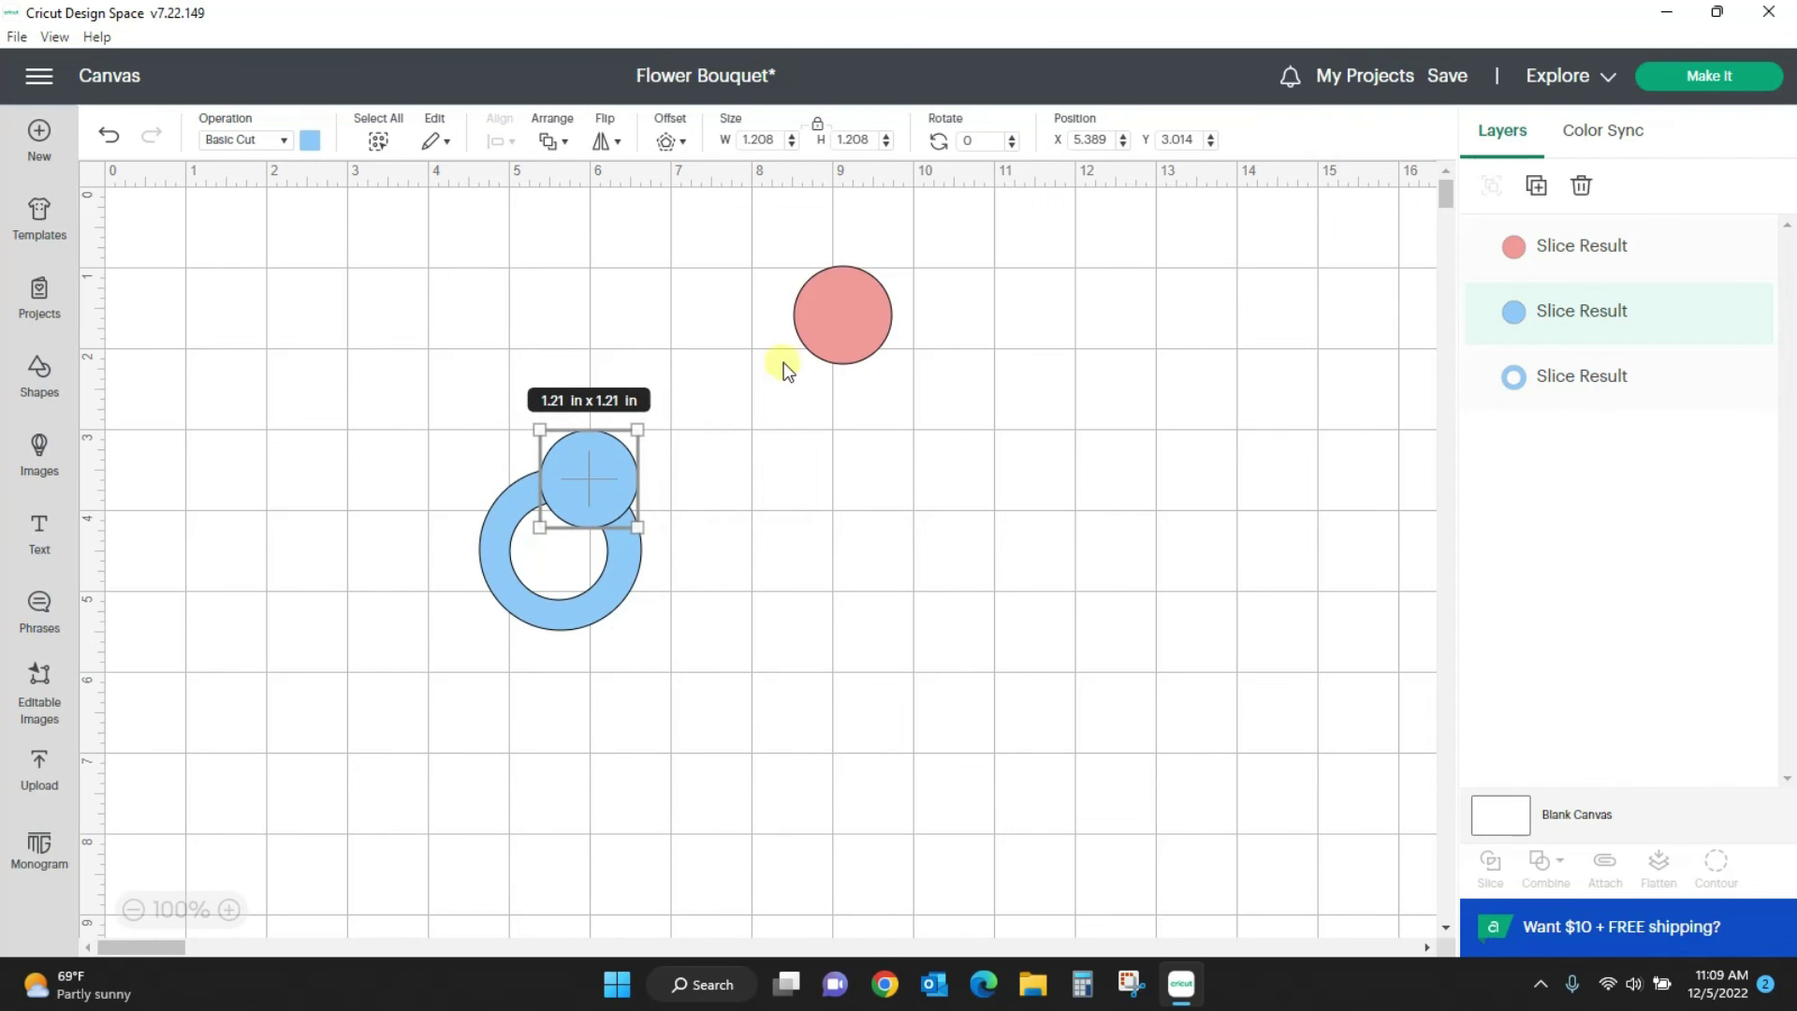
left_click_drag(838, 318, 820, 520)
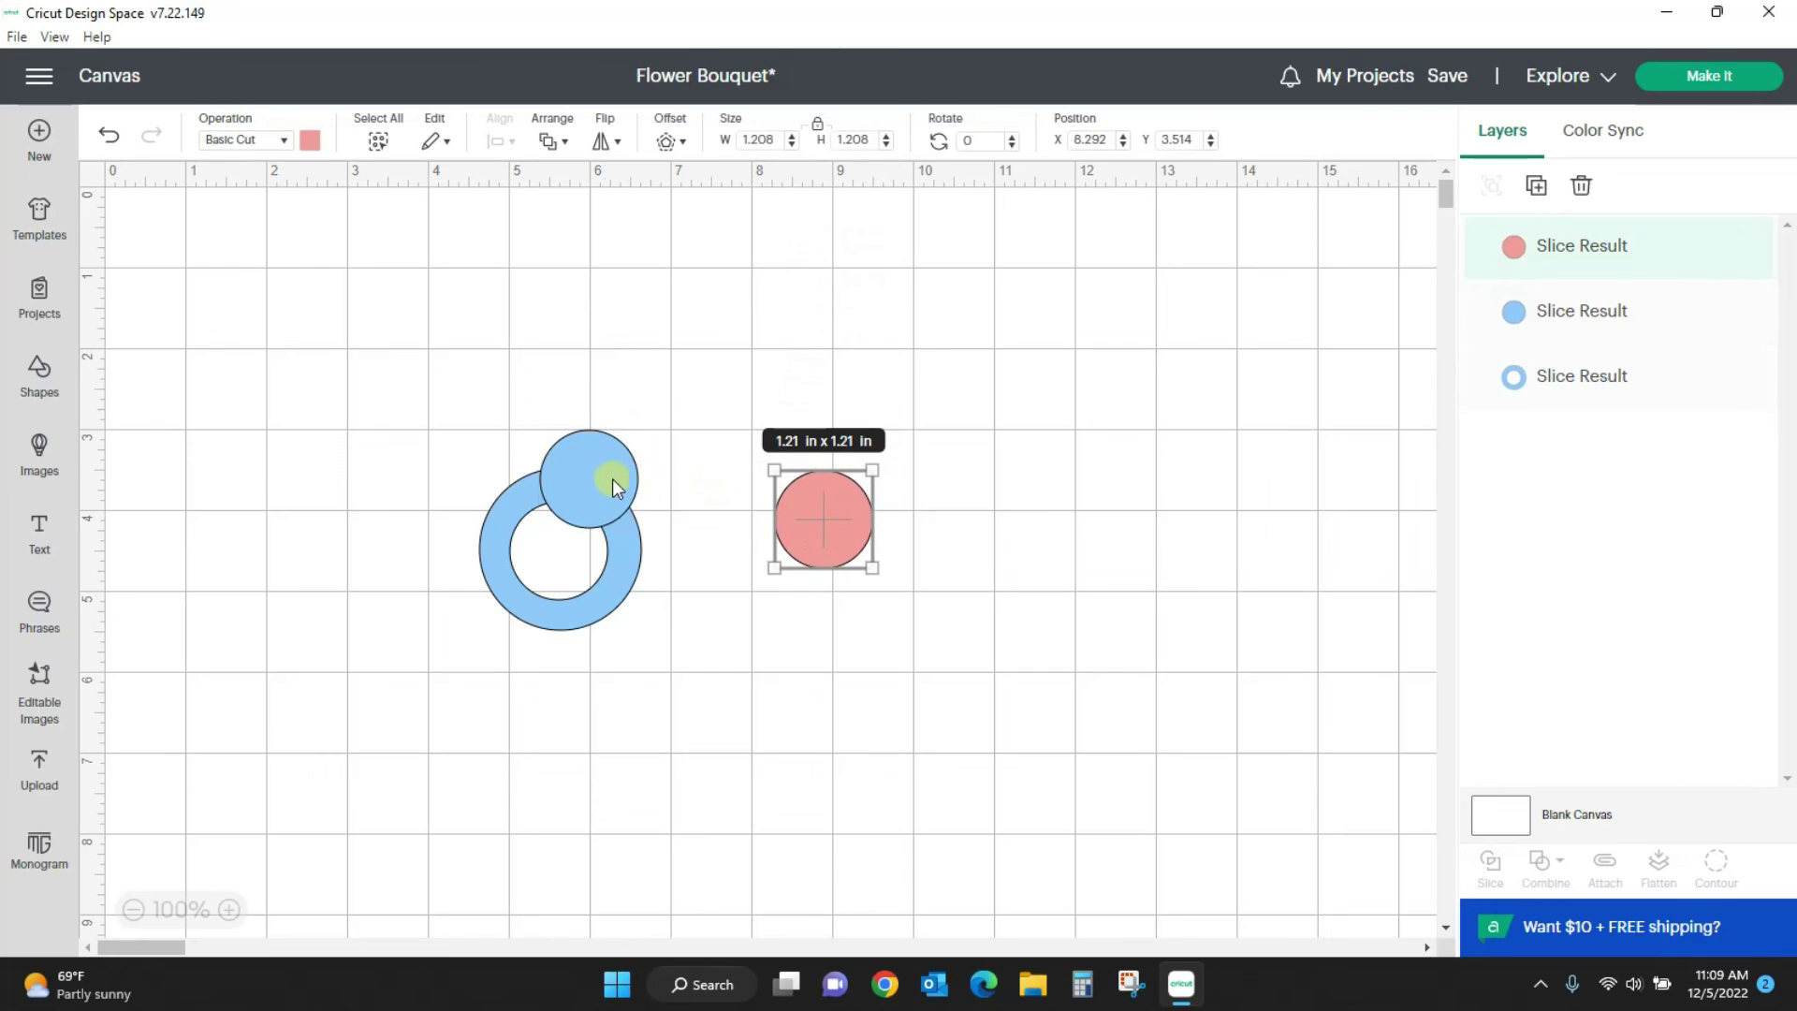
left_click_drag(613, 487, 651, 431)
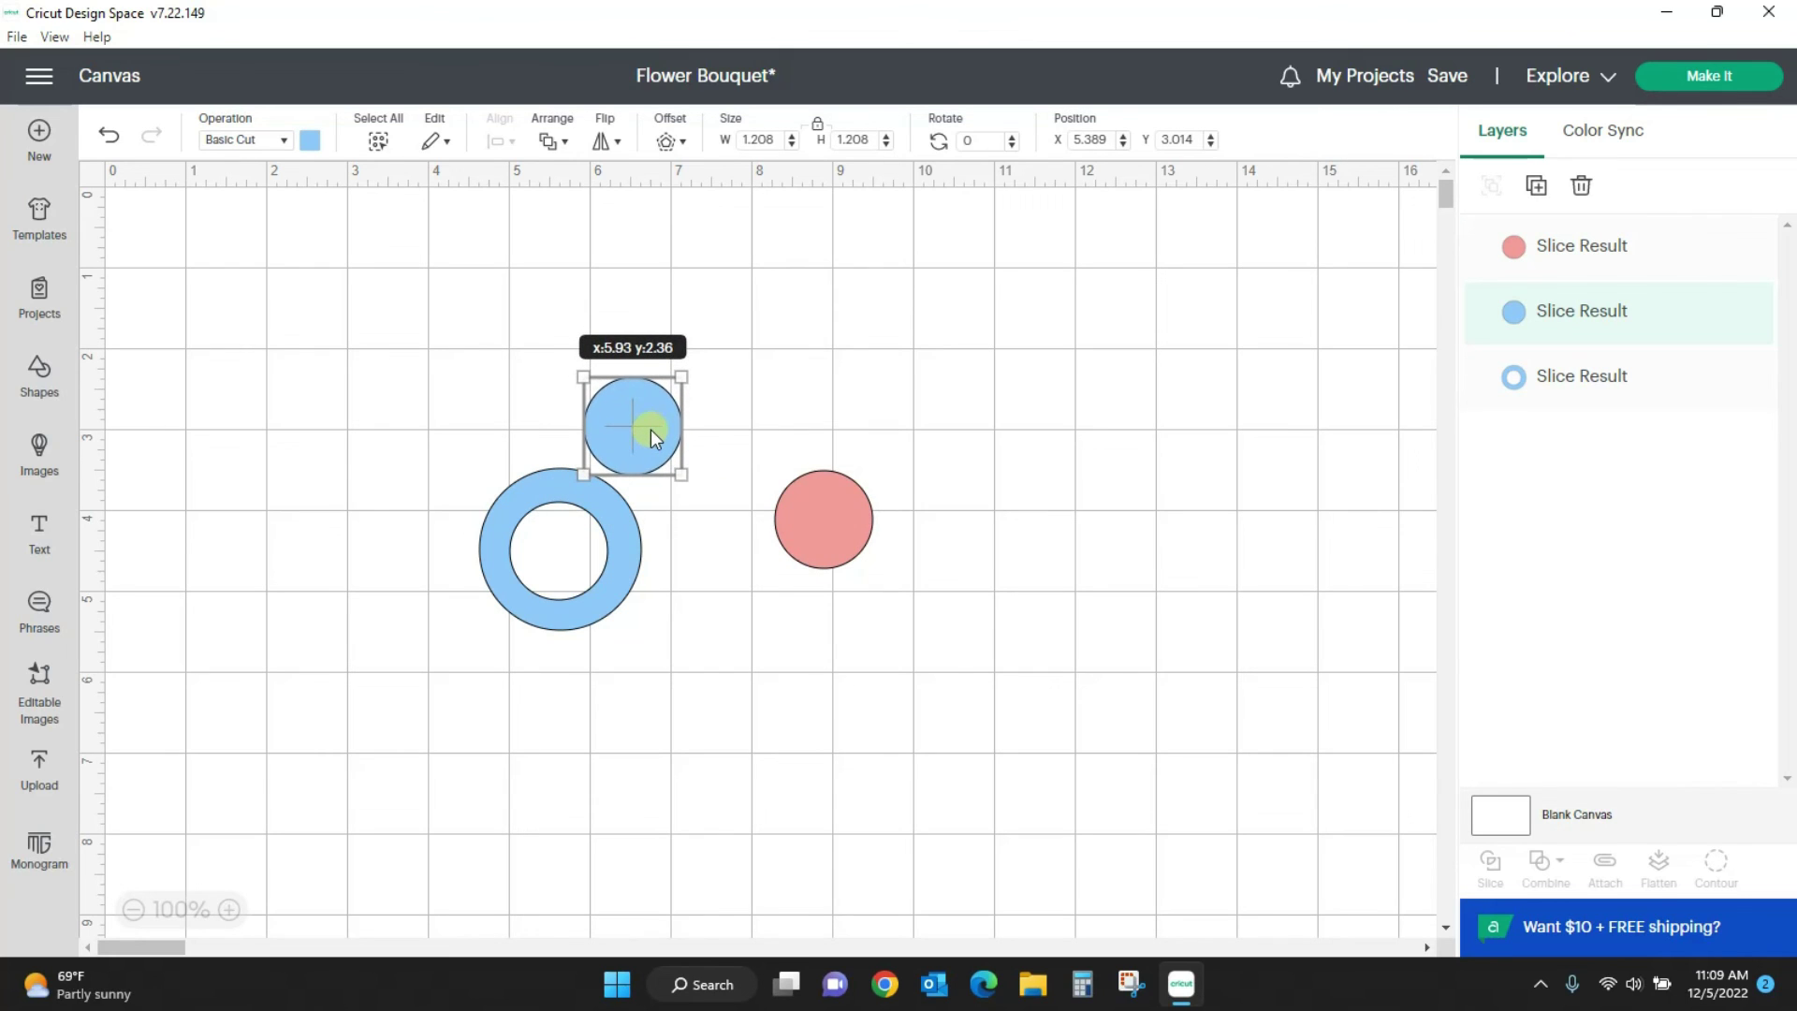
left_click_drag(831, 514, 846, 575)
left_click(1043, 642)
left_click_drag(375, 257, 733, 709)
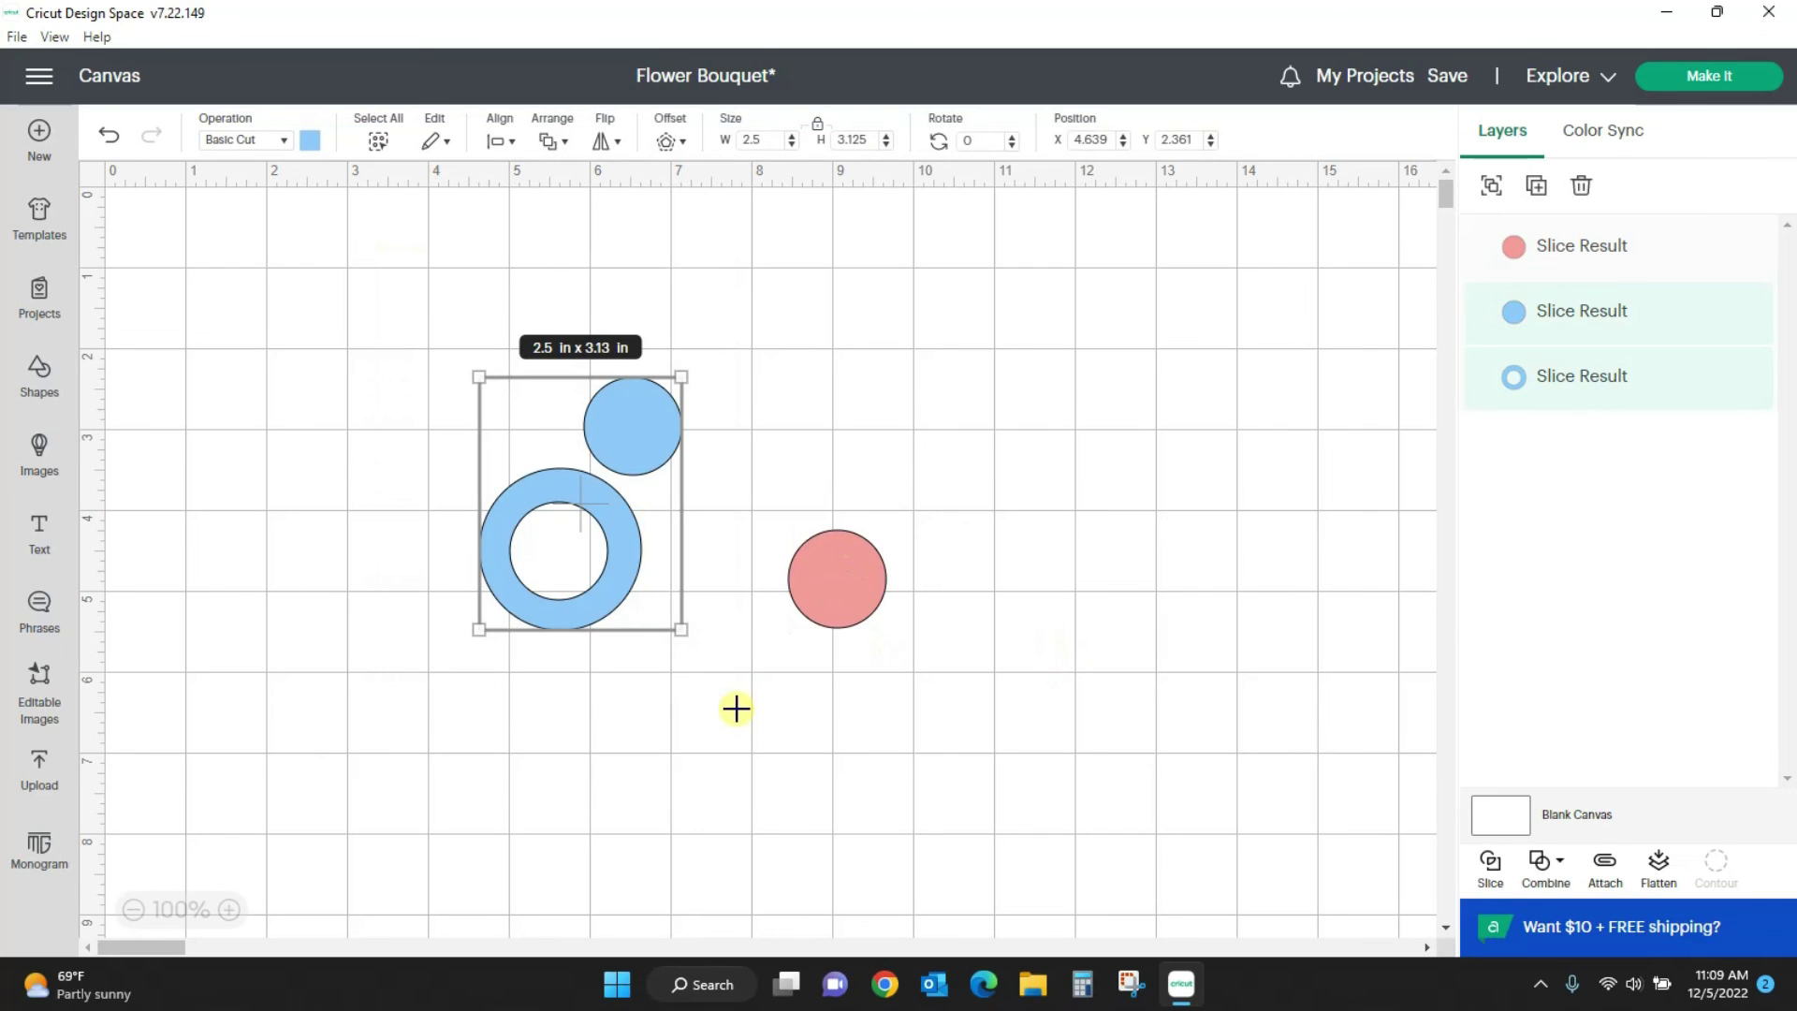
Step: Attach the blue ring and small blue disc, then preview them together on the blue mat
left_click(1604, 866)
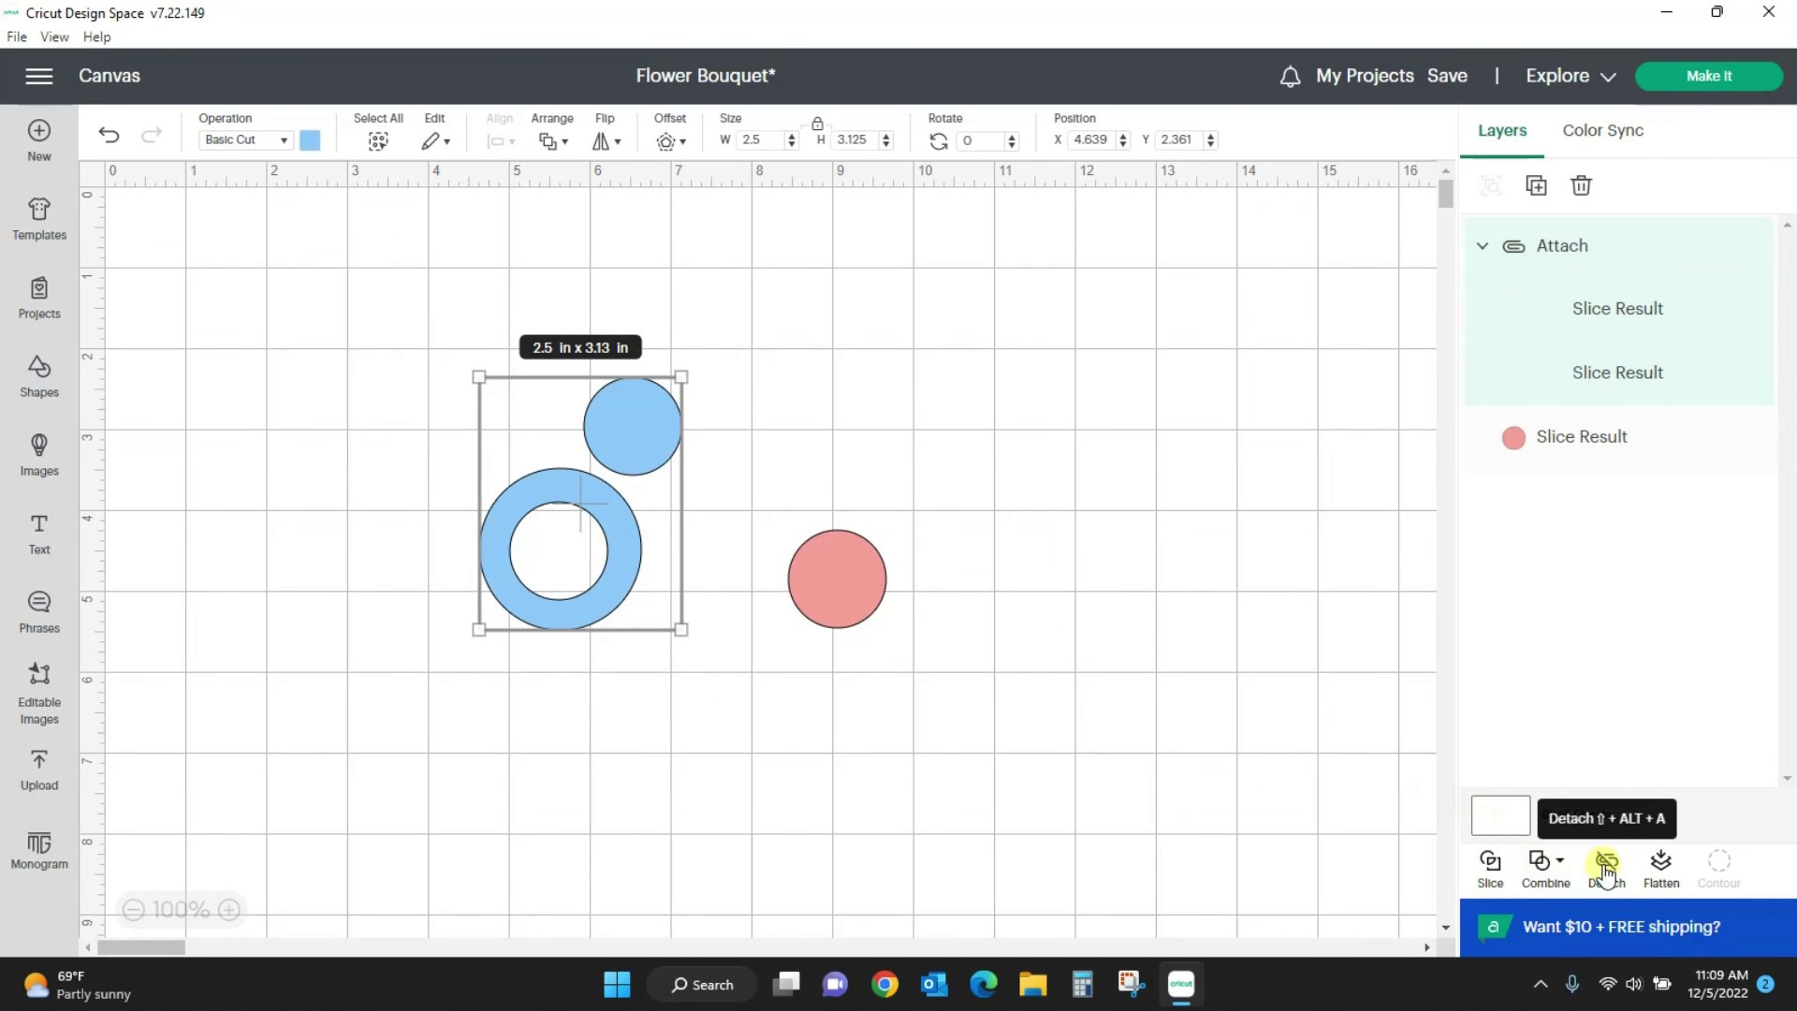
left_click(1709, 77)
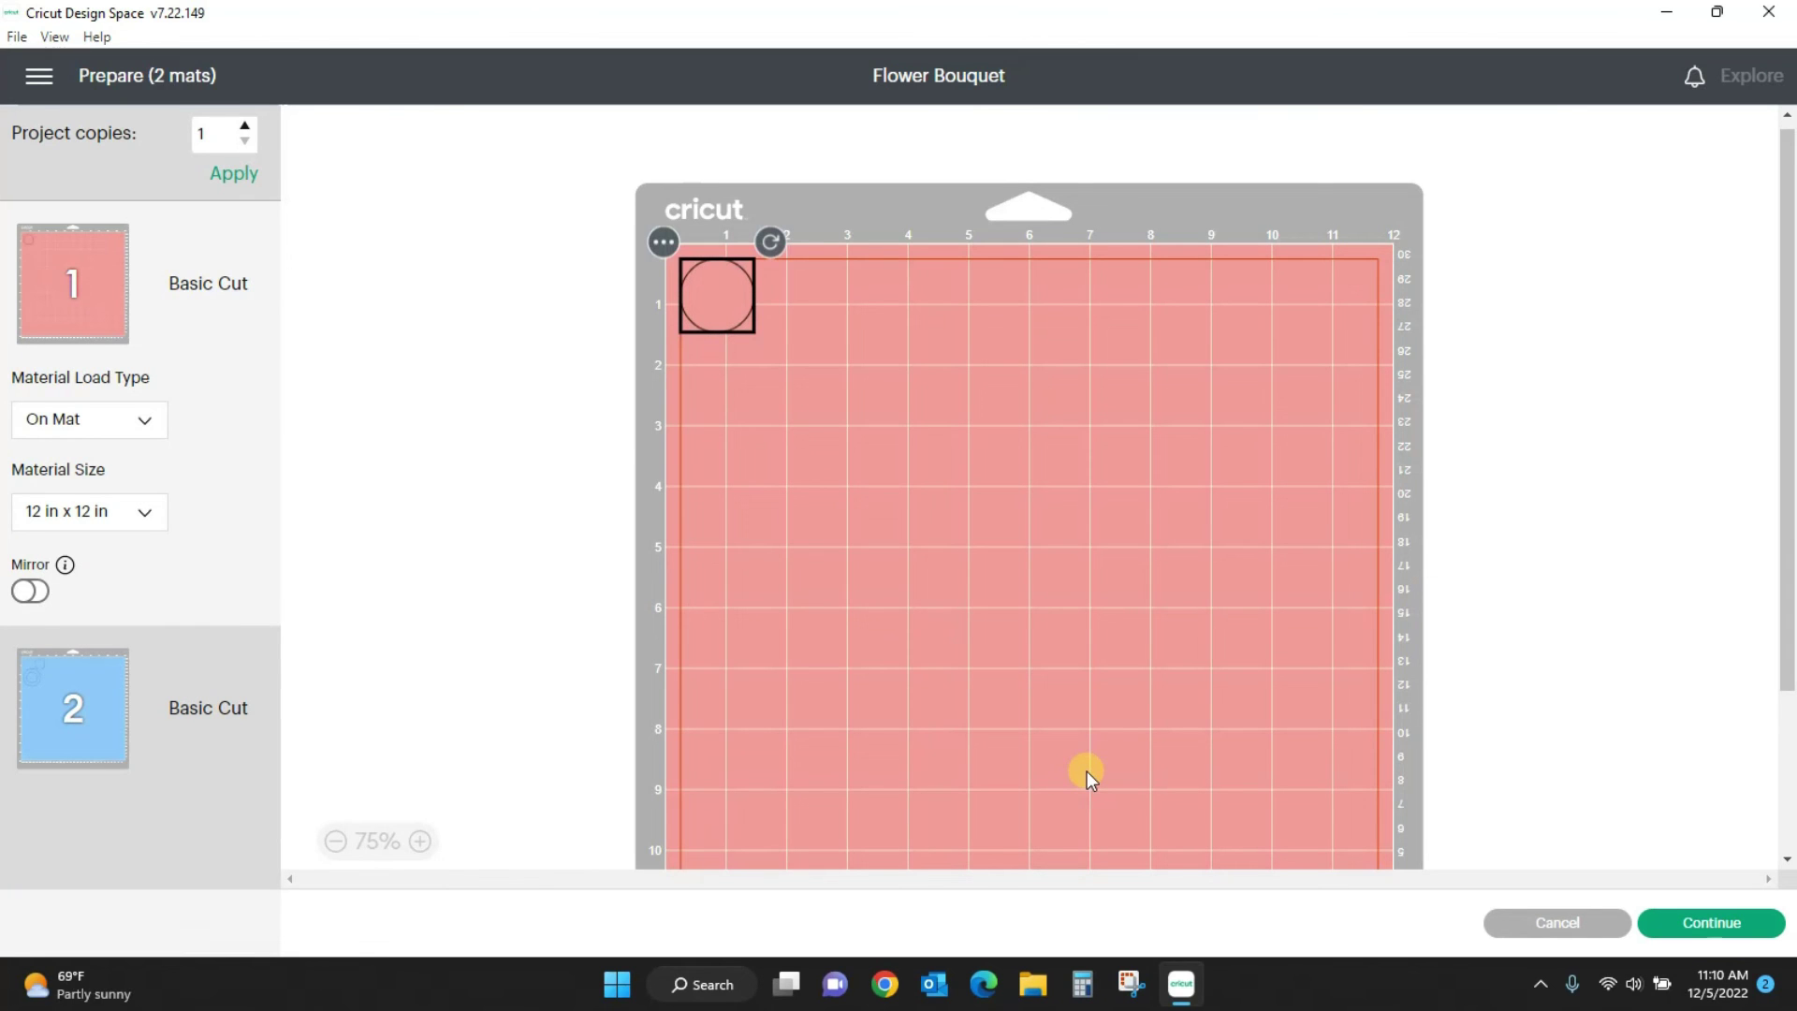
left_click(92, 722)
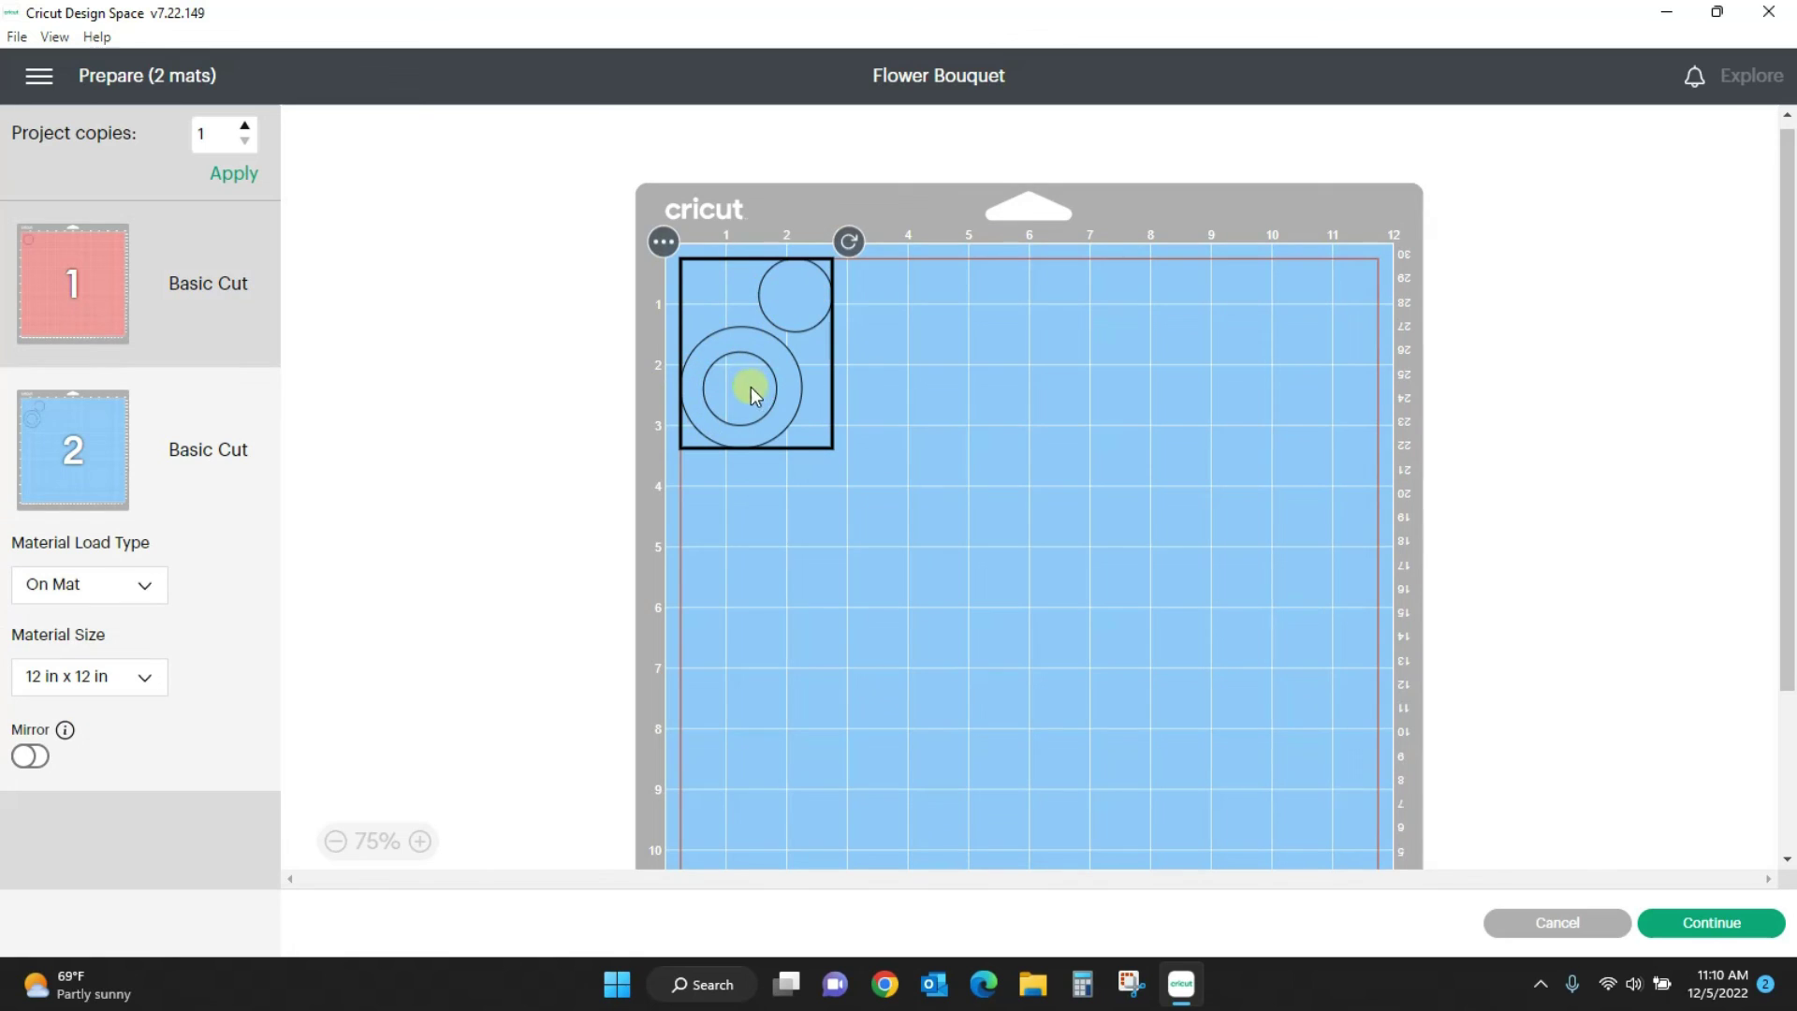
Step: Check the pink mat, return to the Canvas, and move the pink circle beside the ring
left_click(103, 289)
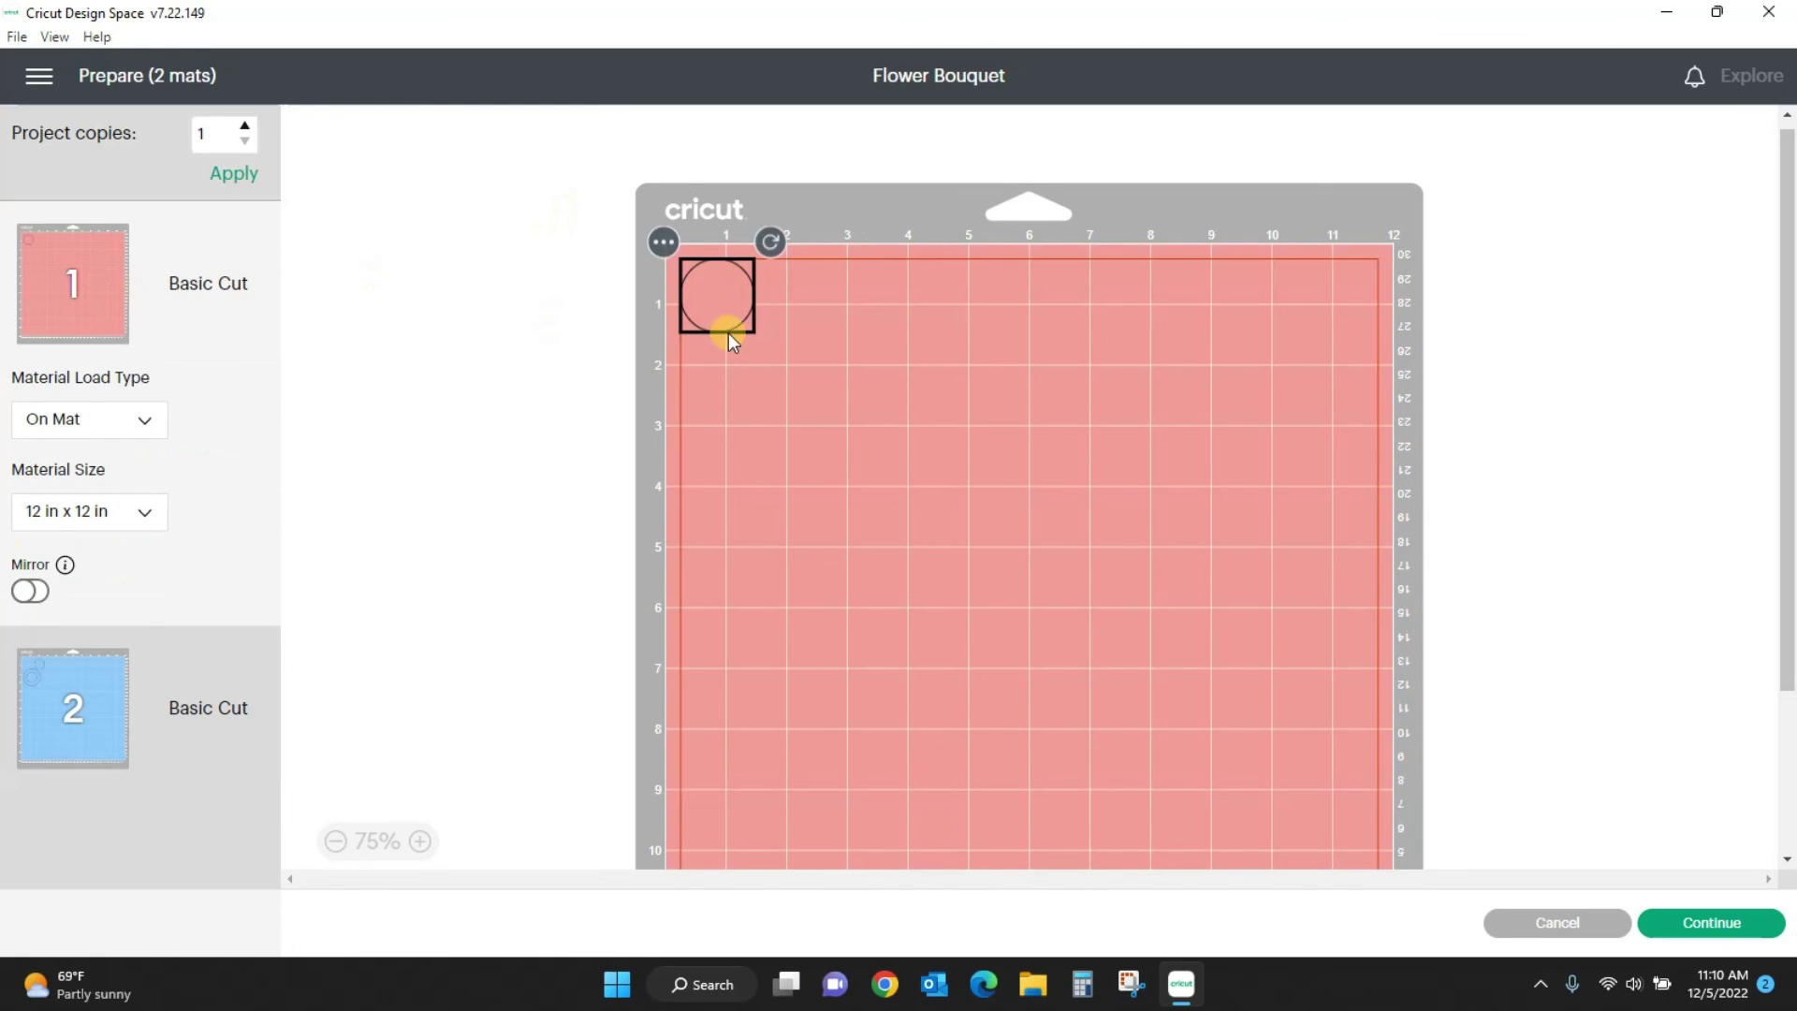
left_click(1546, 925)
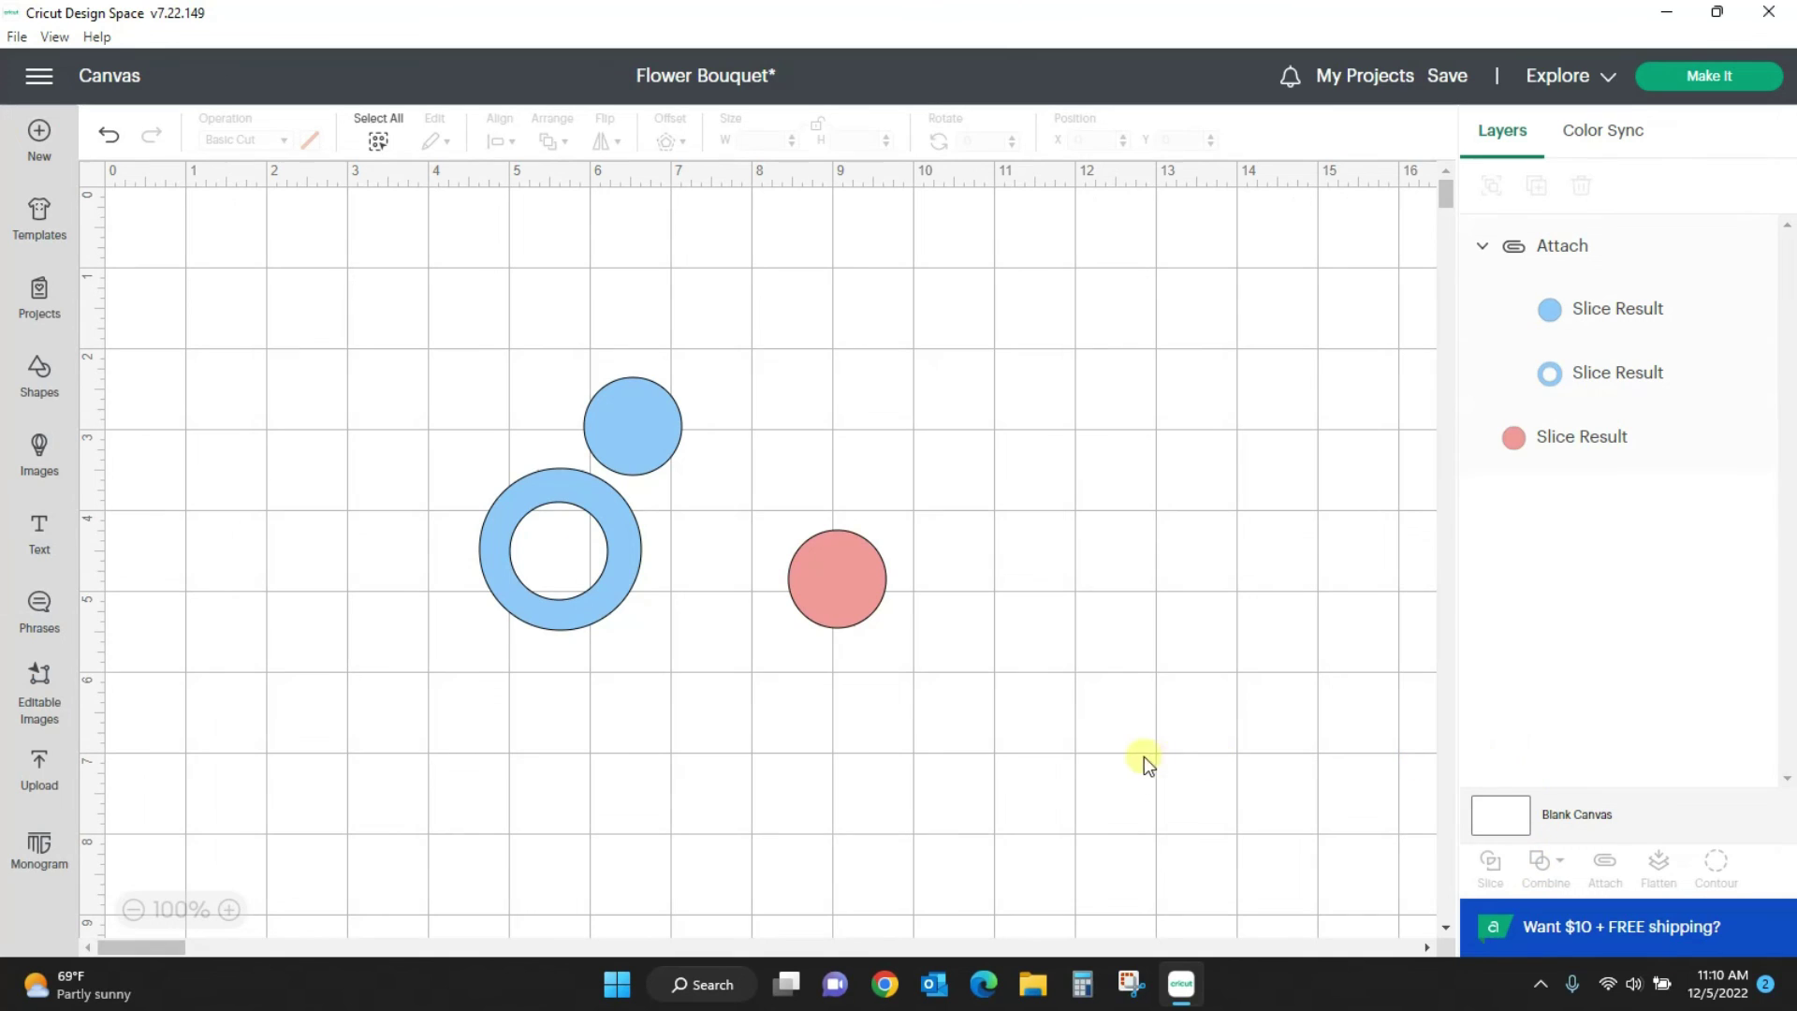
left_click_drag(829, 617, 765, 574)
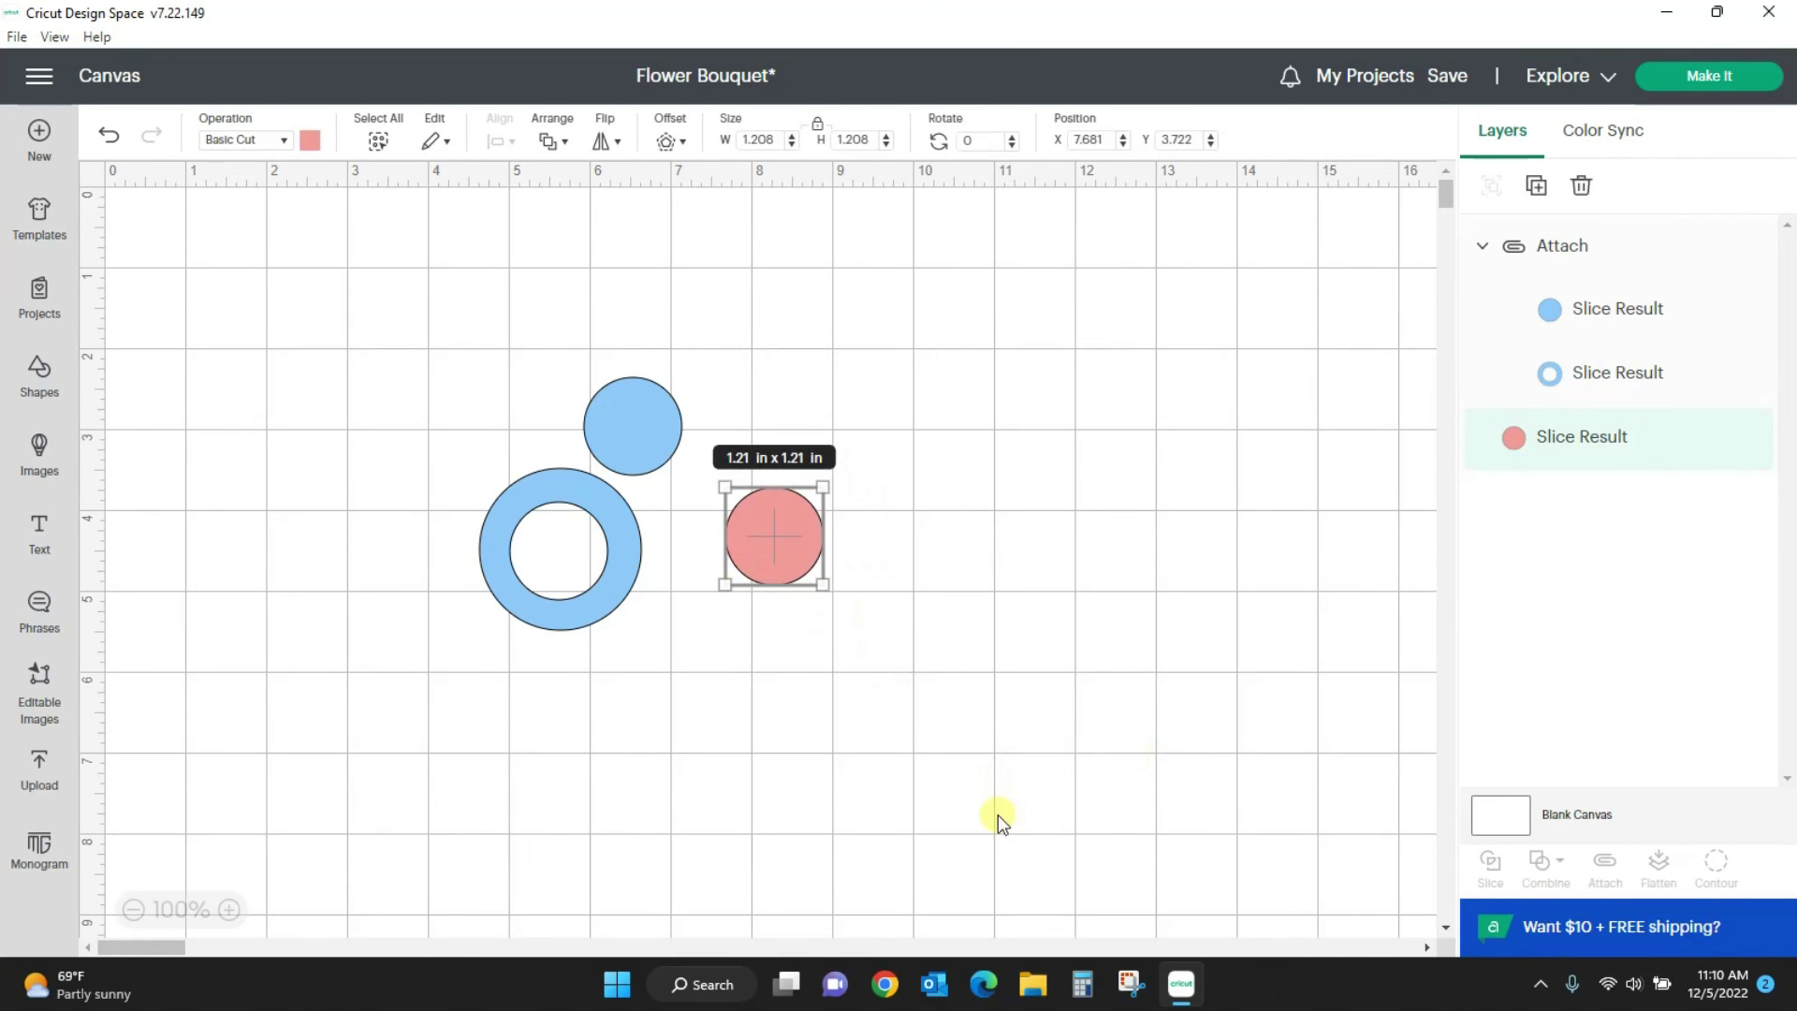